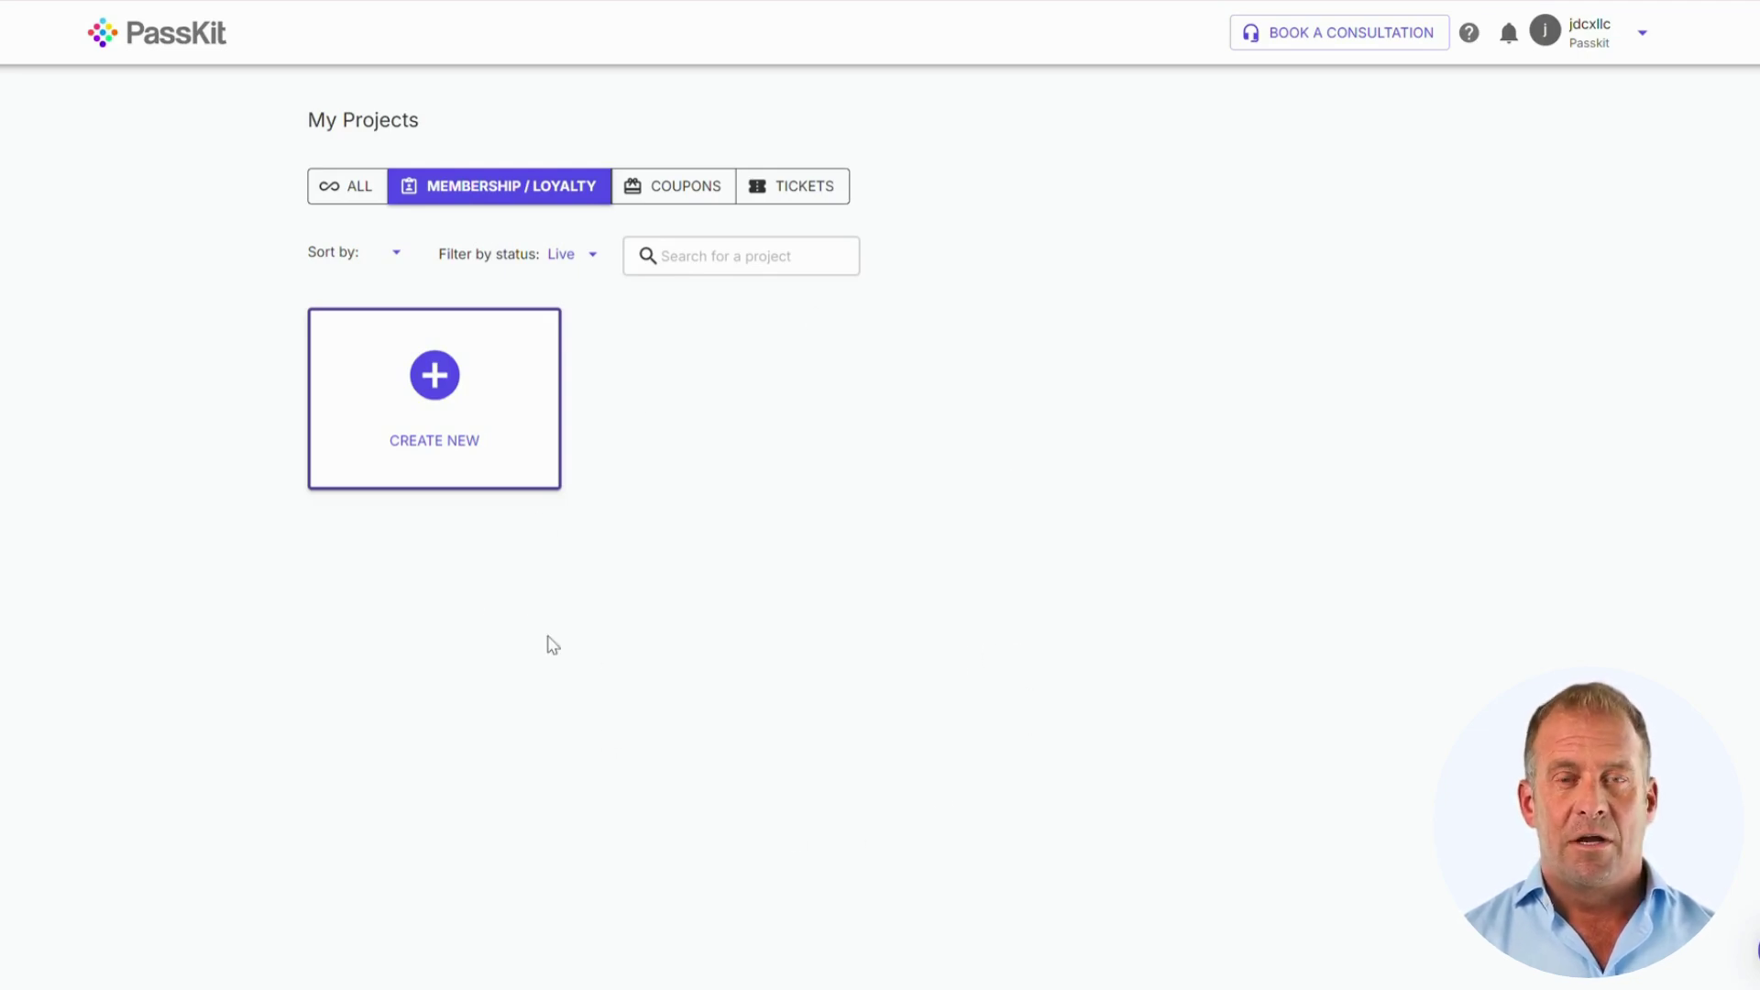
Step: Start a new loyalty project, compare the Basic Loyalty and Coffee Pass templates, and create a Basic Loyalty pass
{"action": "left_click", "coordinate": [435, 392]}
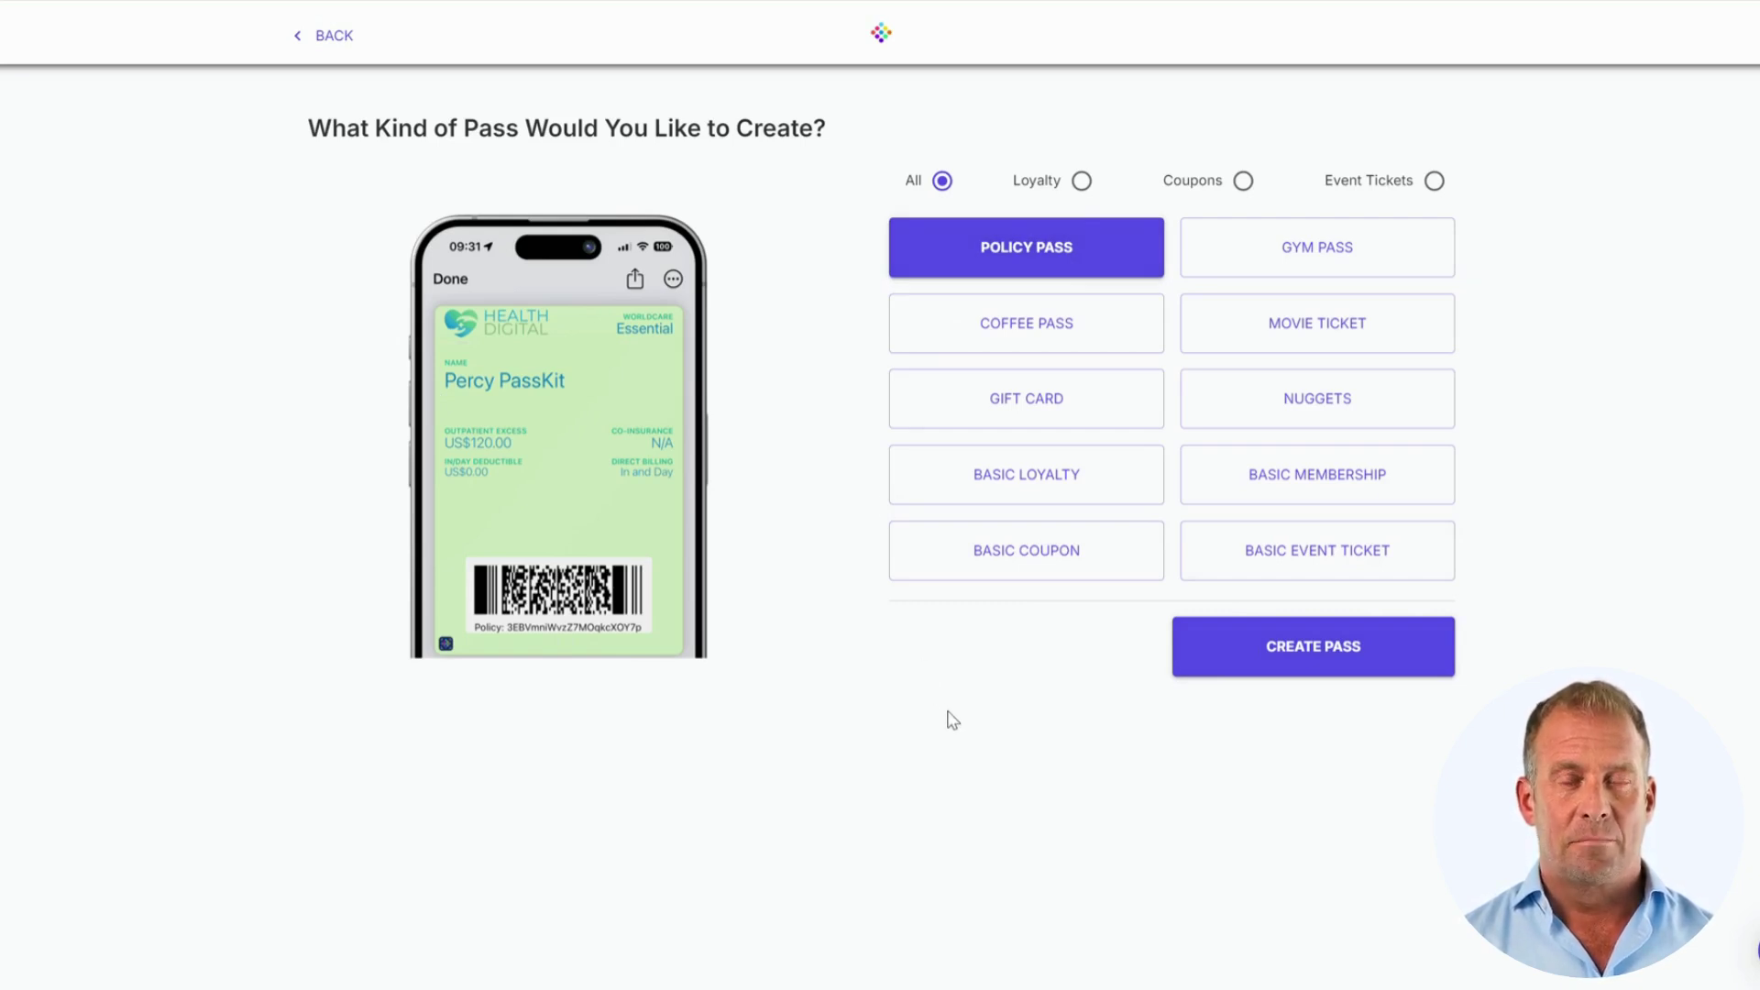
{"action": "left_click", "coordinate": [1052, 492]}
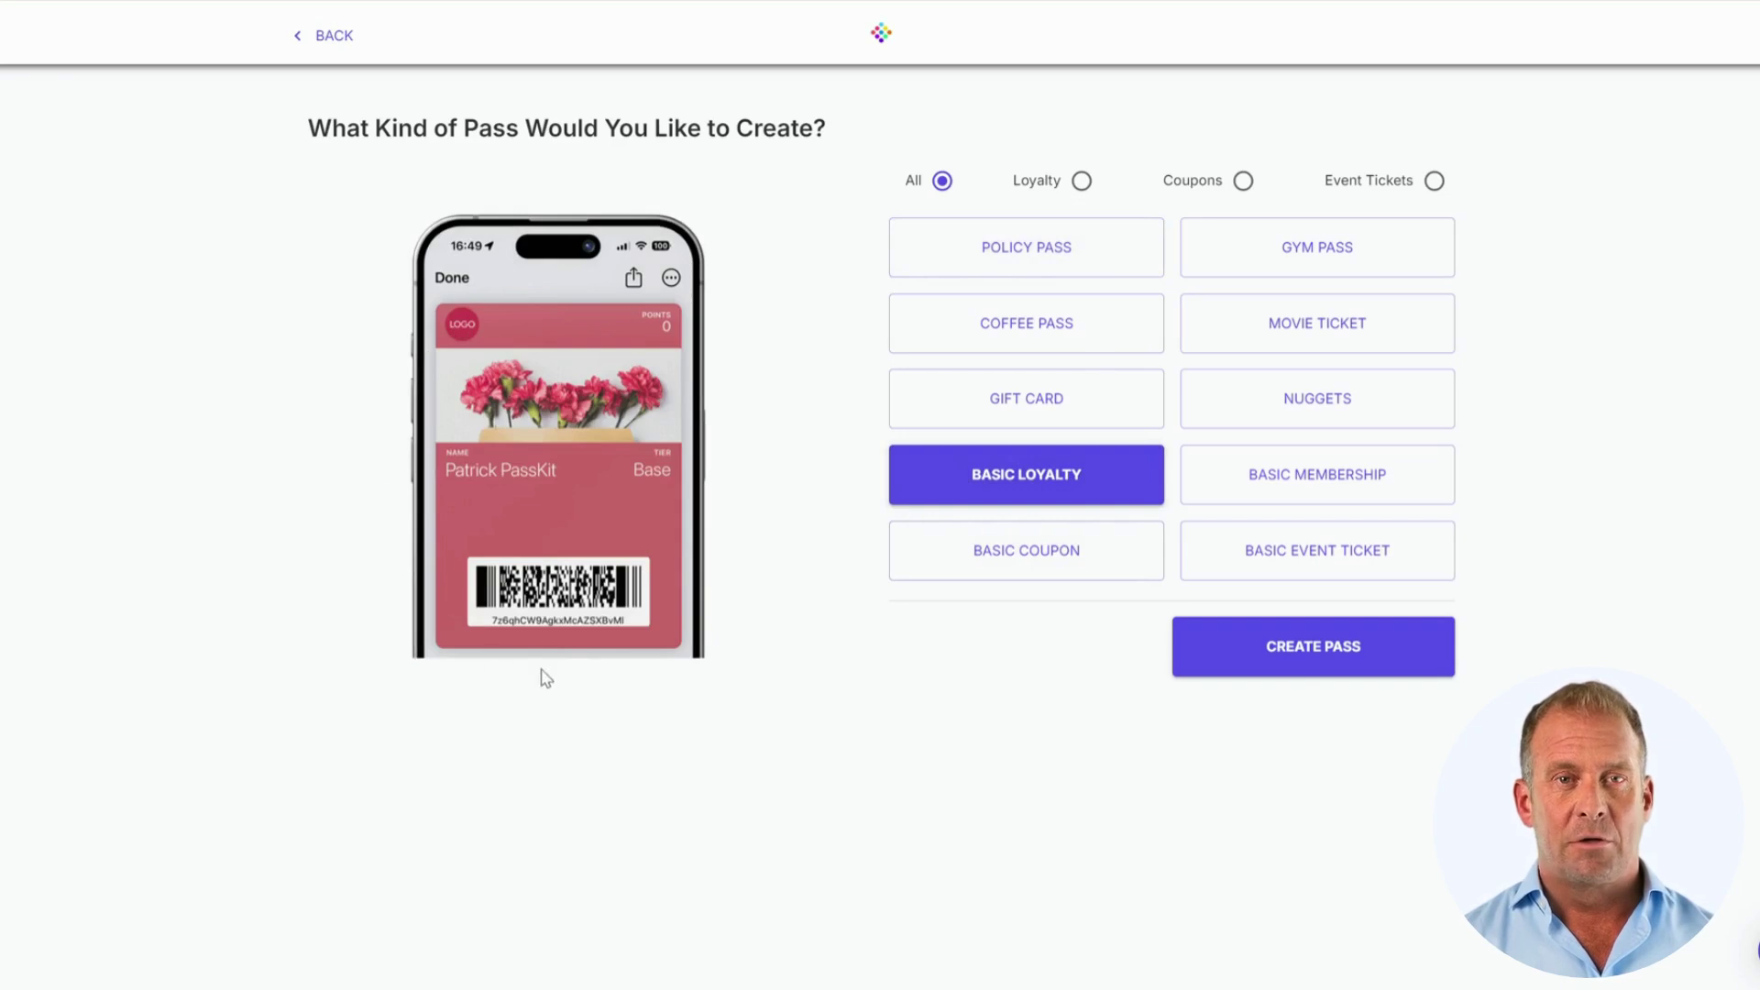
{"action": "left_click", "coordinate": [976, 324]}
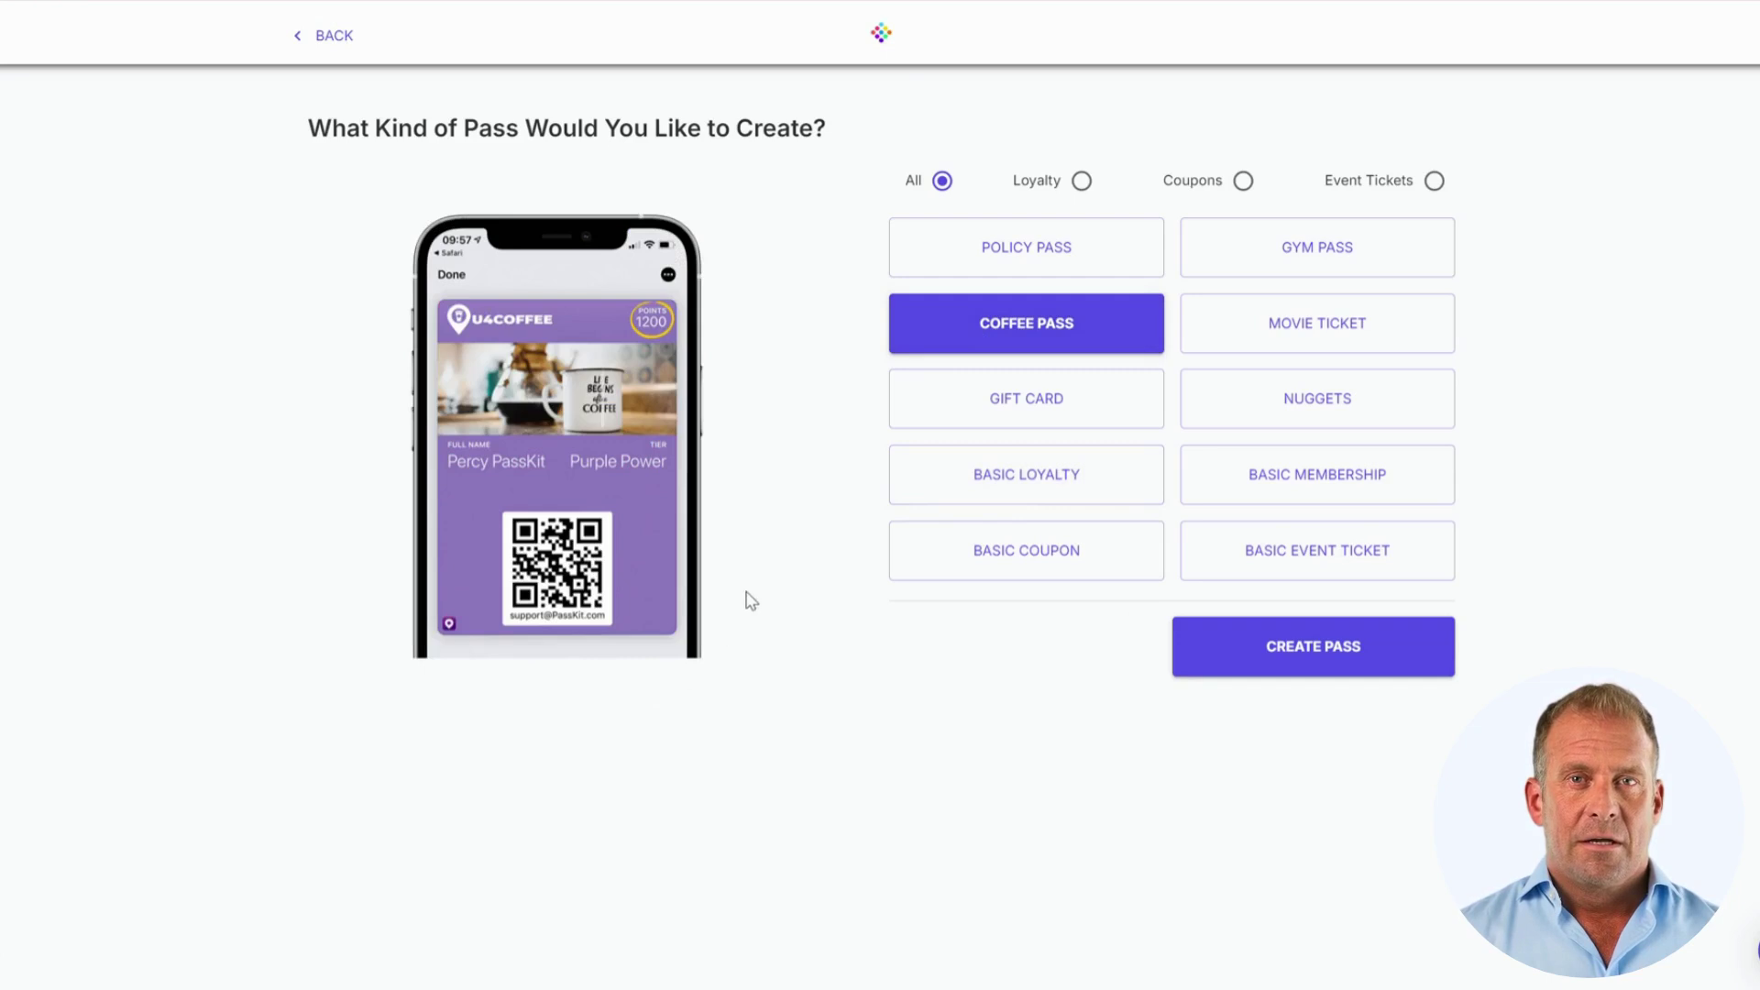
{"action": "left_click", "coordinate": [983, 488]}
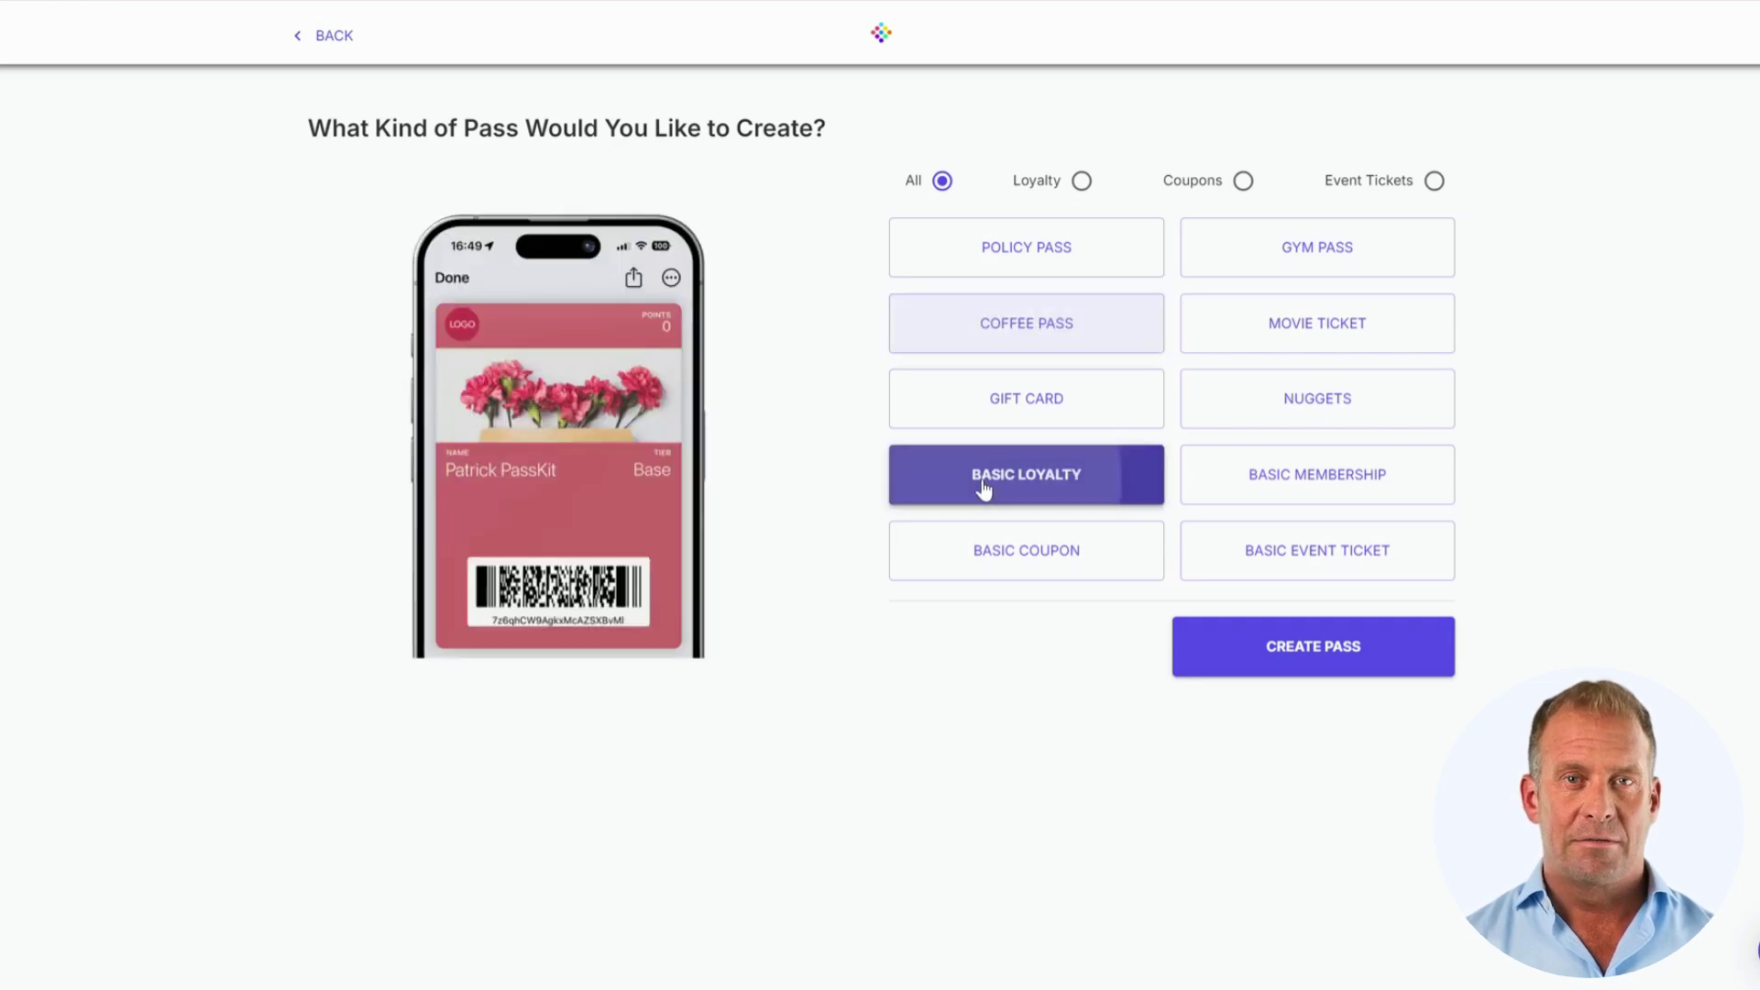
{"action": "left_click", "coordinate": [1314, 666]}
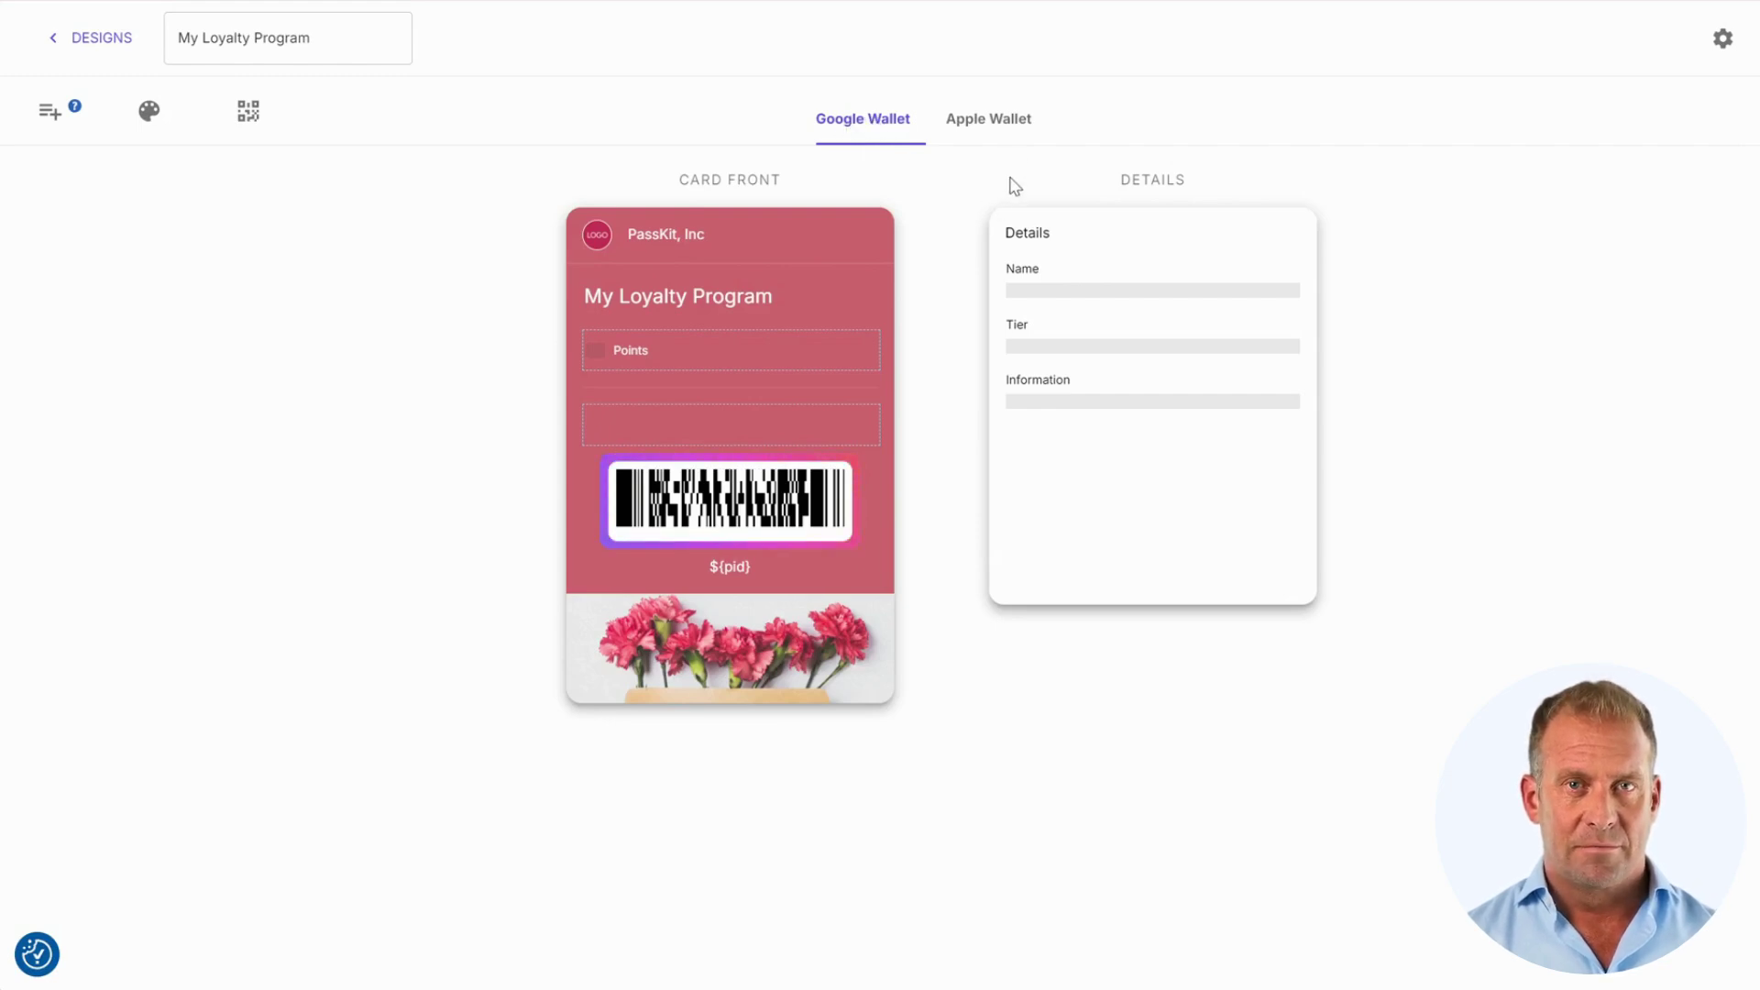
Step: Show the My Loyalty Program card preview in its Apple Wallet version
{"action": "left_click", "coordinate": [1007, 129]}
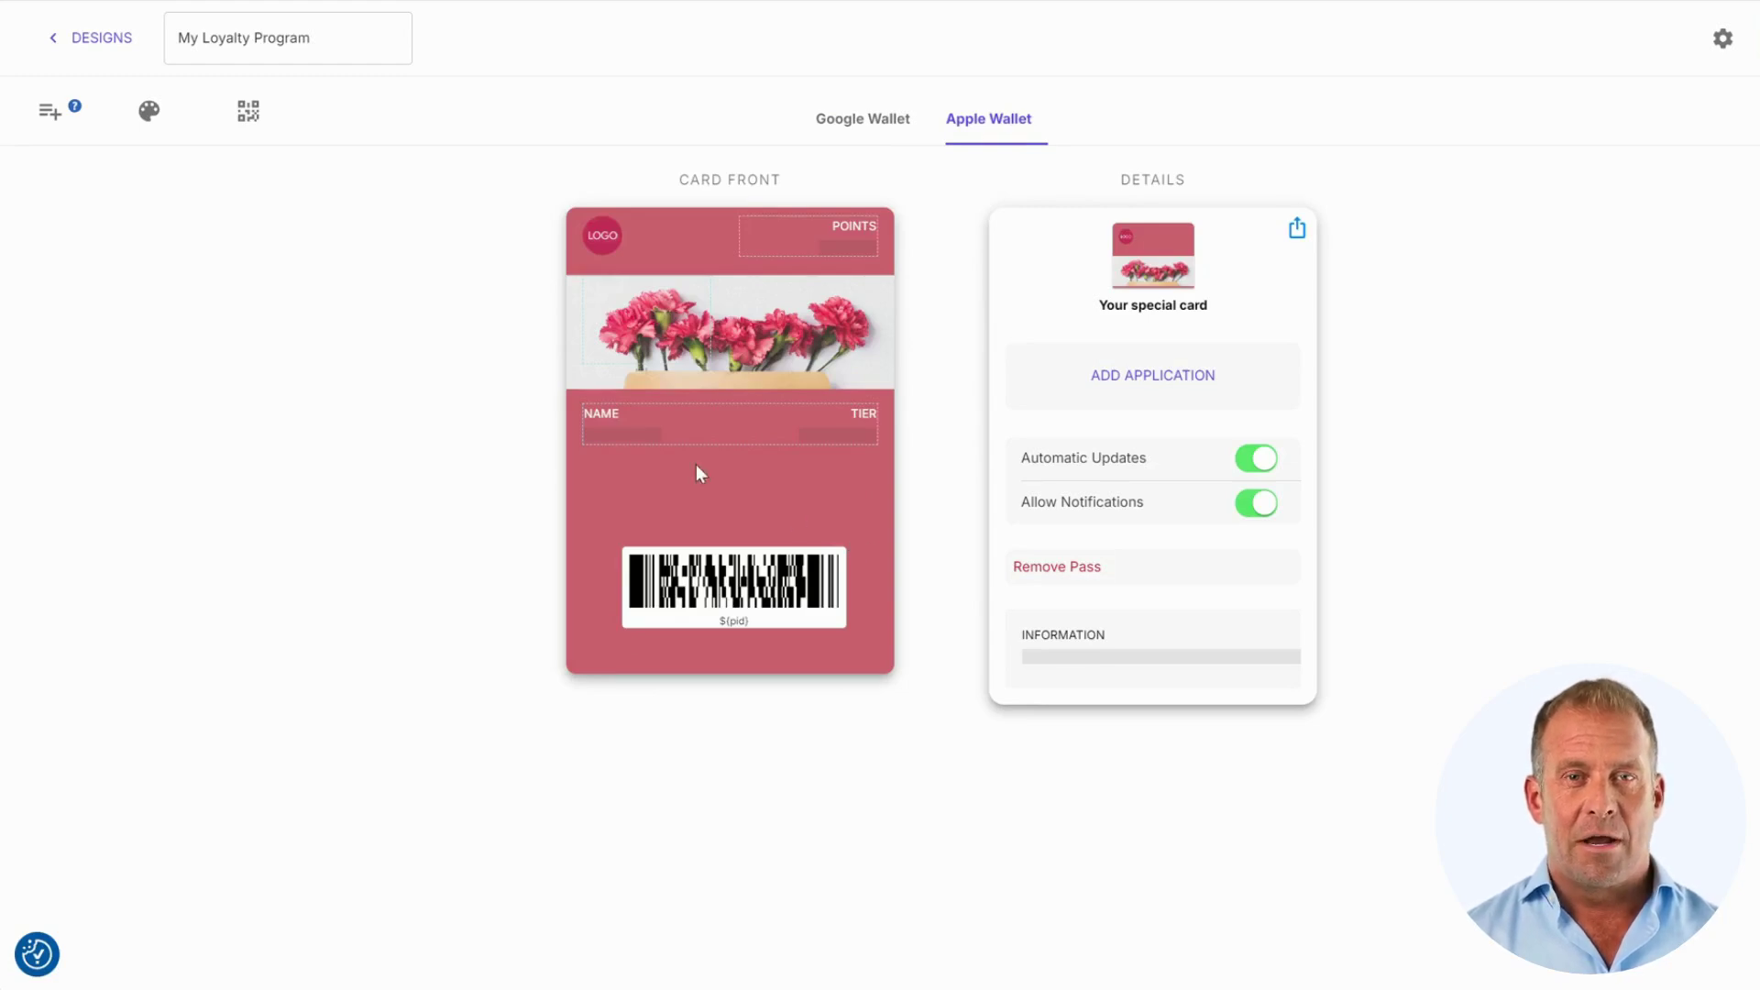
Step: Open Add Item and expand the In this pass, custom field and advanced field lists
{"action": "left_click", "coordinate": [52, 114]}
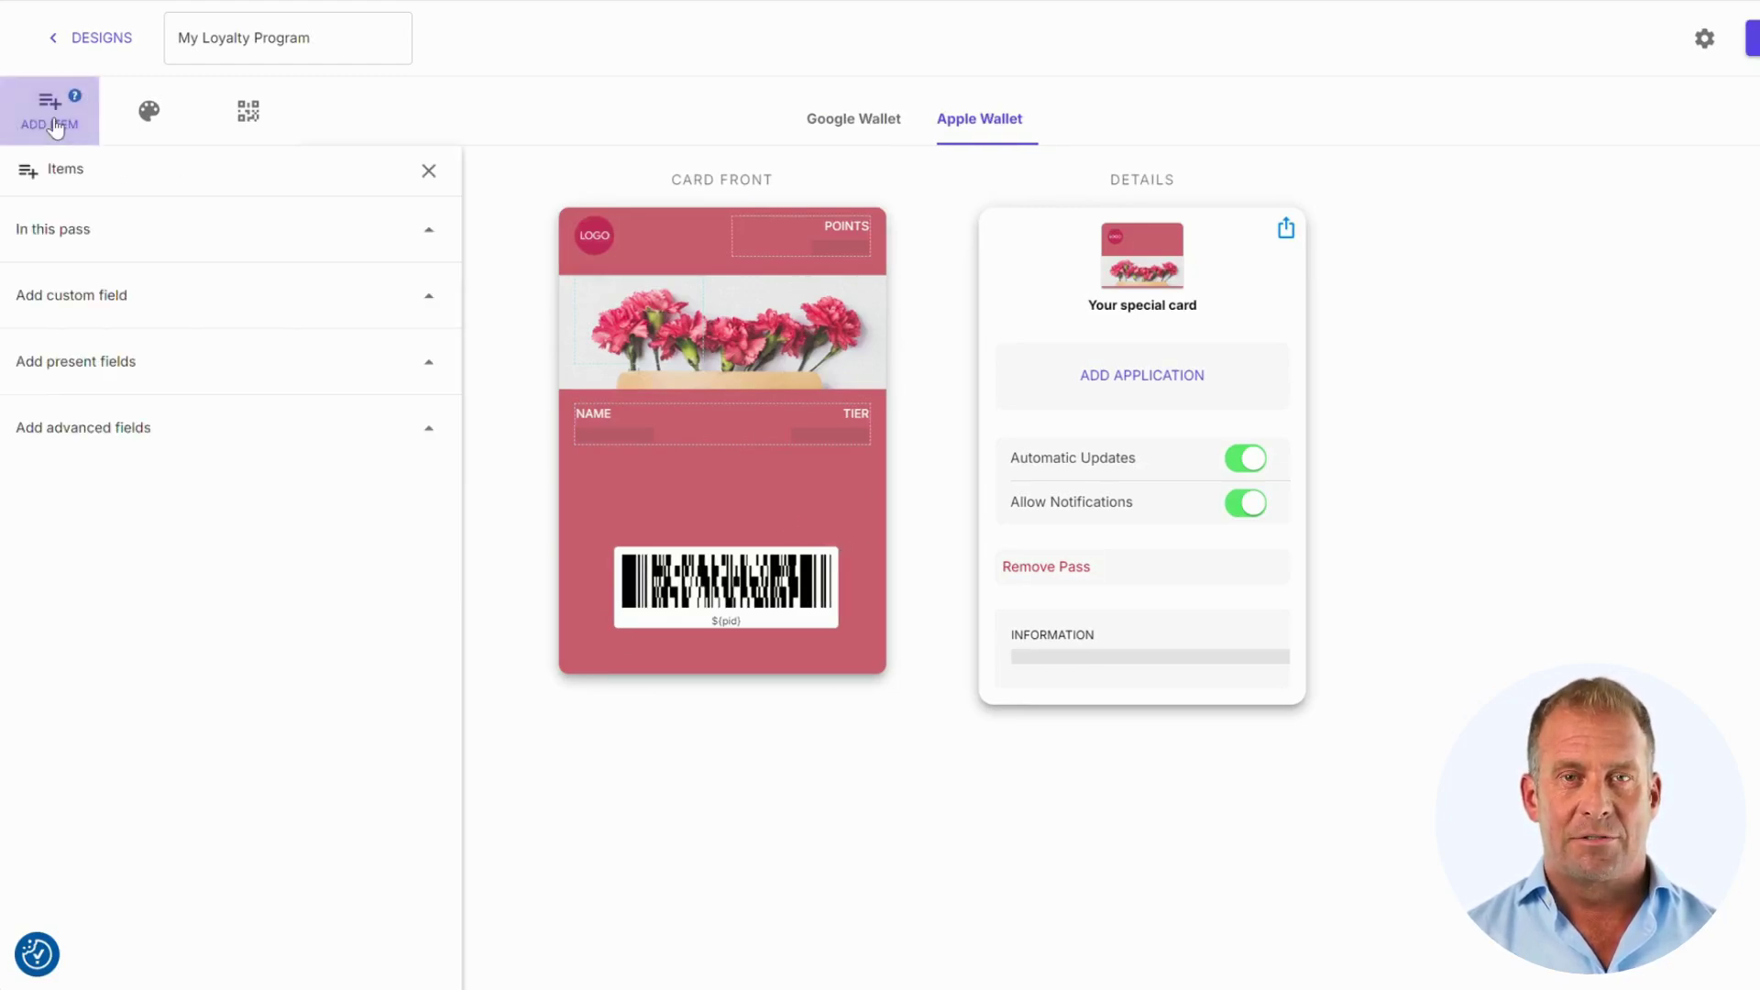
{"action": "left_click", "coordinate": [424, 231]}
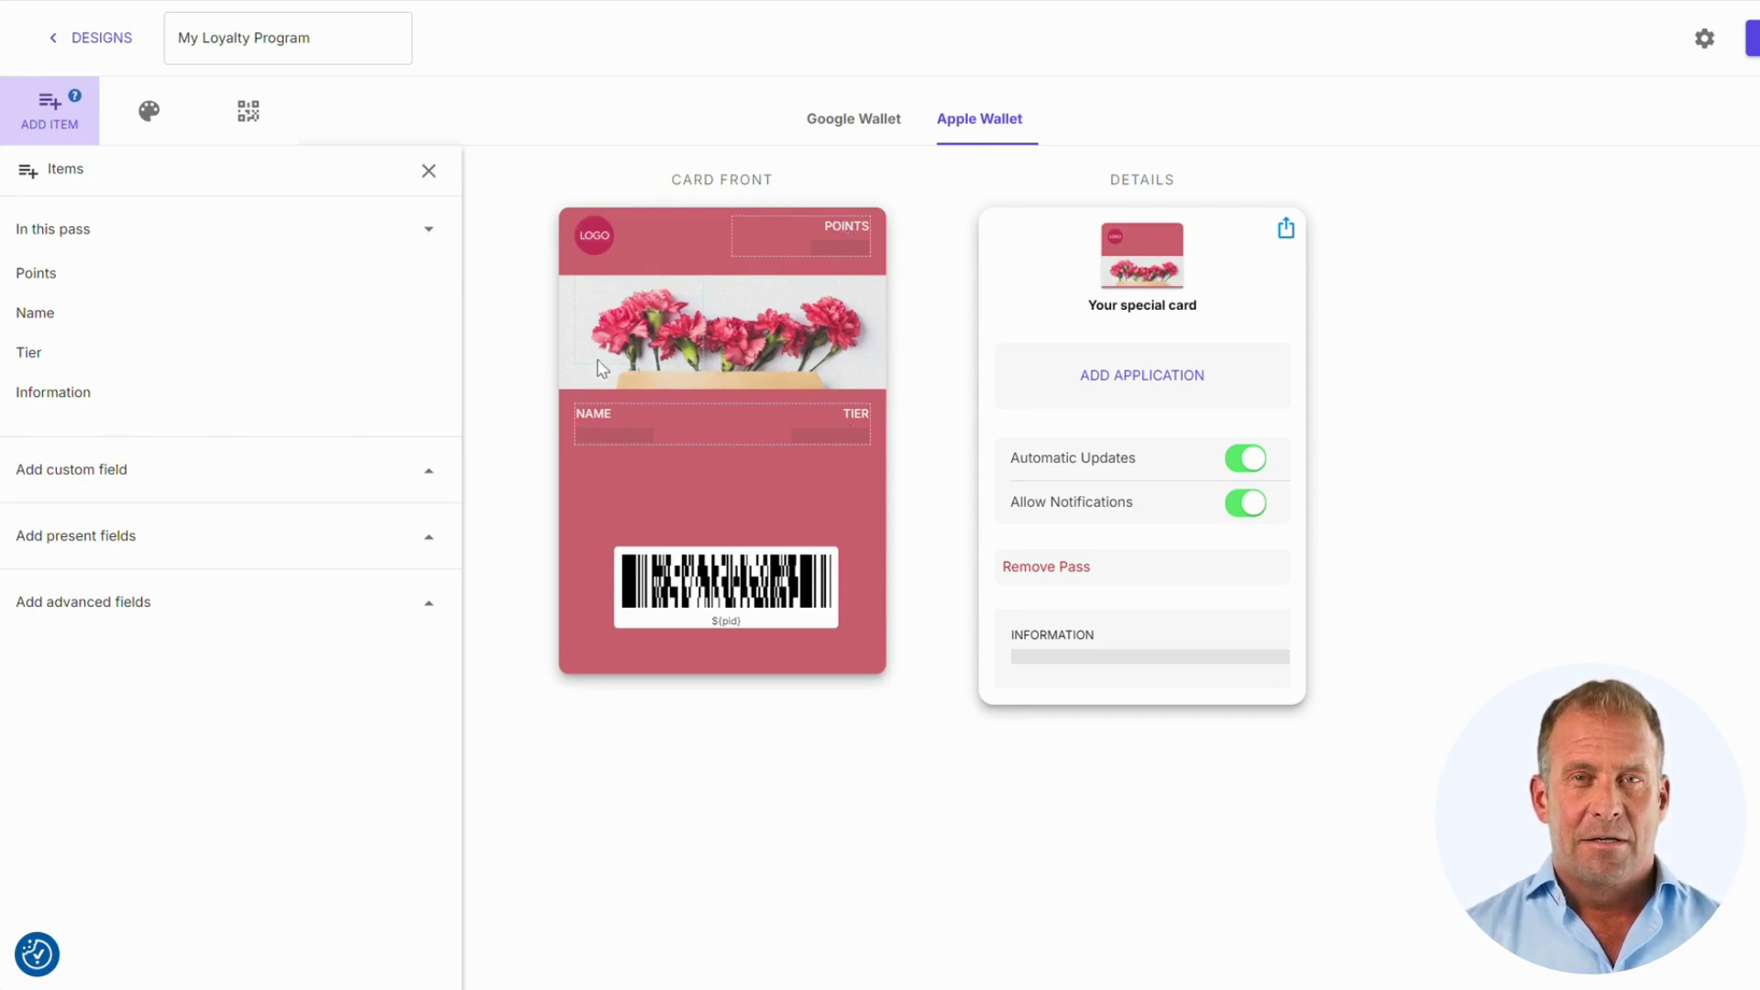
{"action": "left_click", "coordinate": [430, 472]}
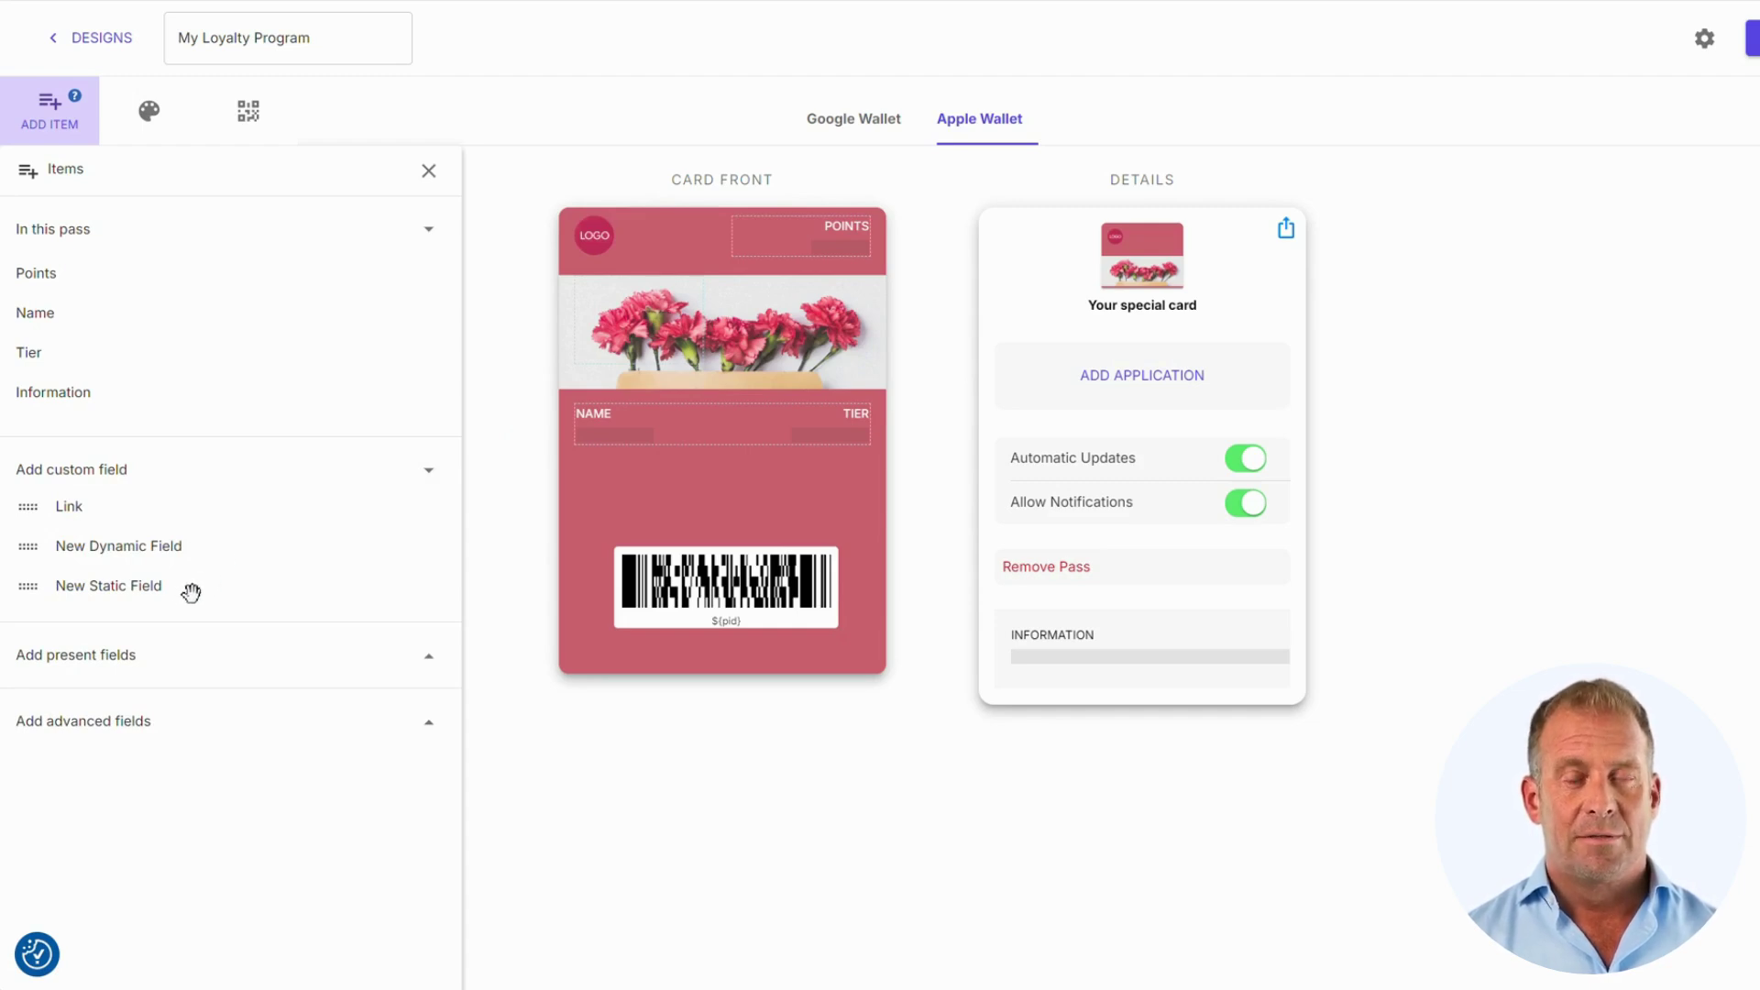
{"action": "left_click", "coordinate": [429, 726]}
{"action": "scroll", "coordinate": [383, 591], "scroll_direction": "down", "scroll_amount": 3}
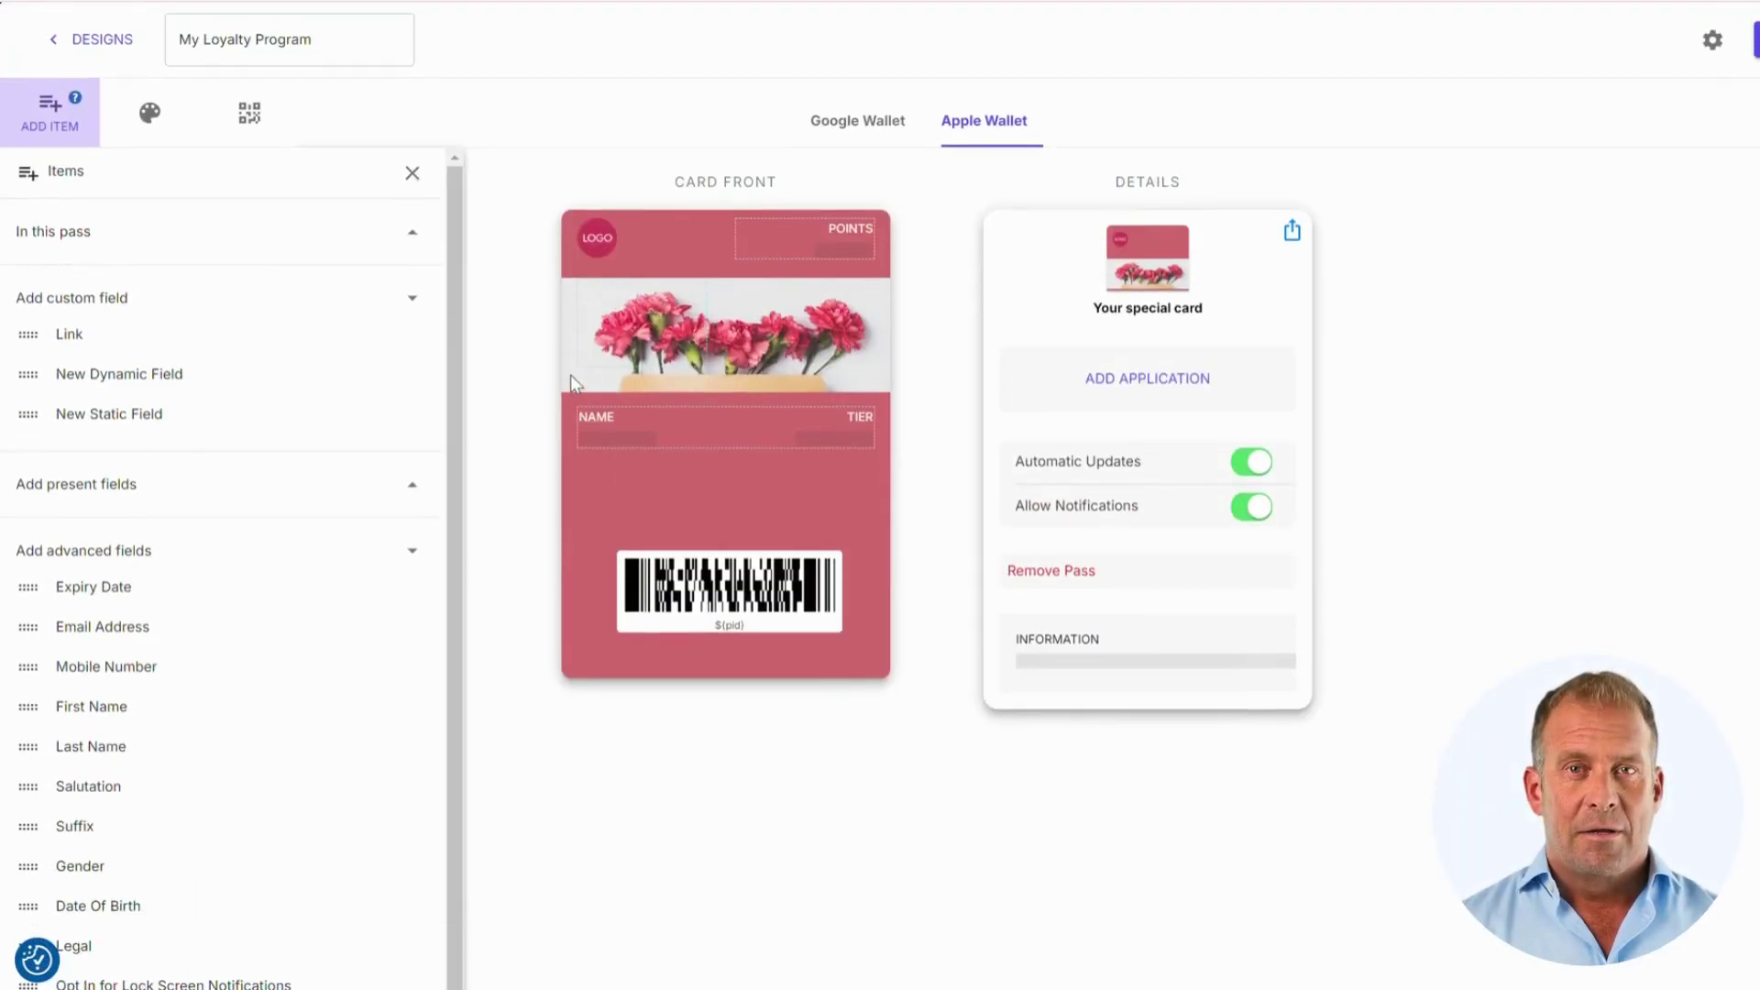
Step: Review the theme's logo, #D2696F colour and flower hero image on the Google Wallet design
{"action": "left_click", "coordinate": [154, 117]}
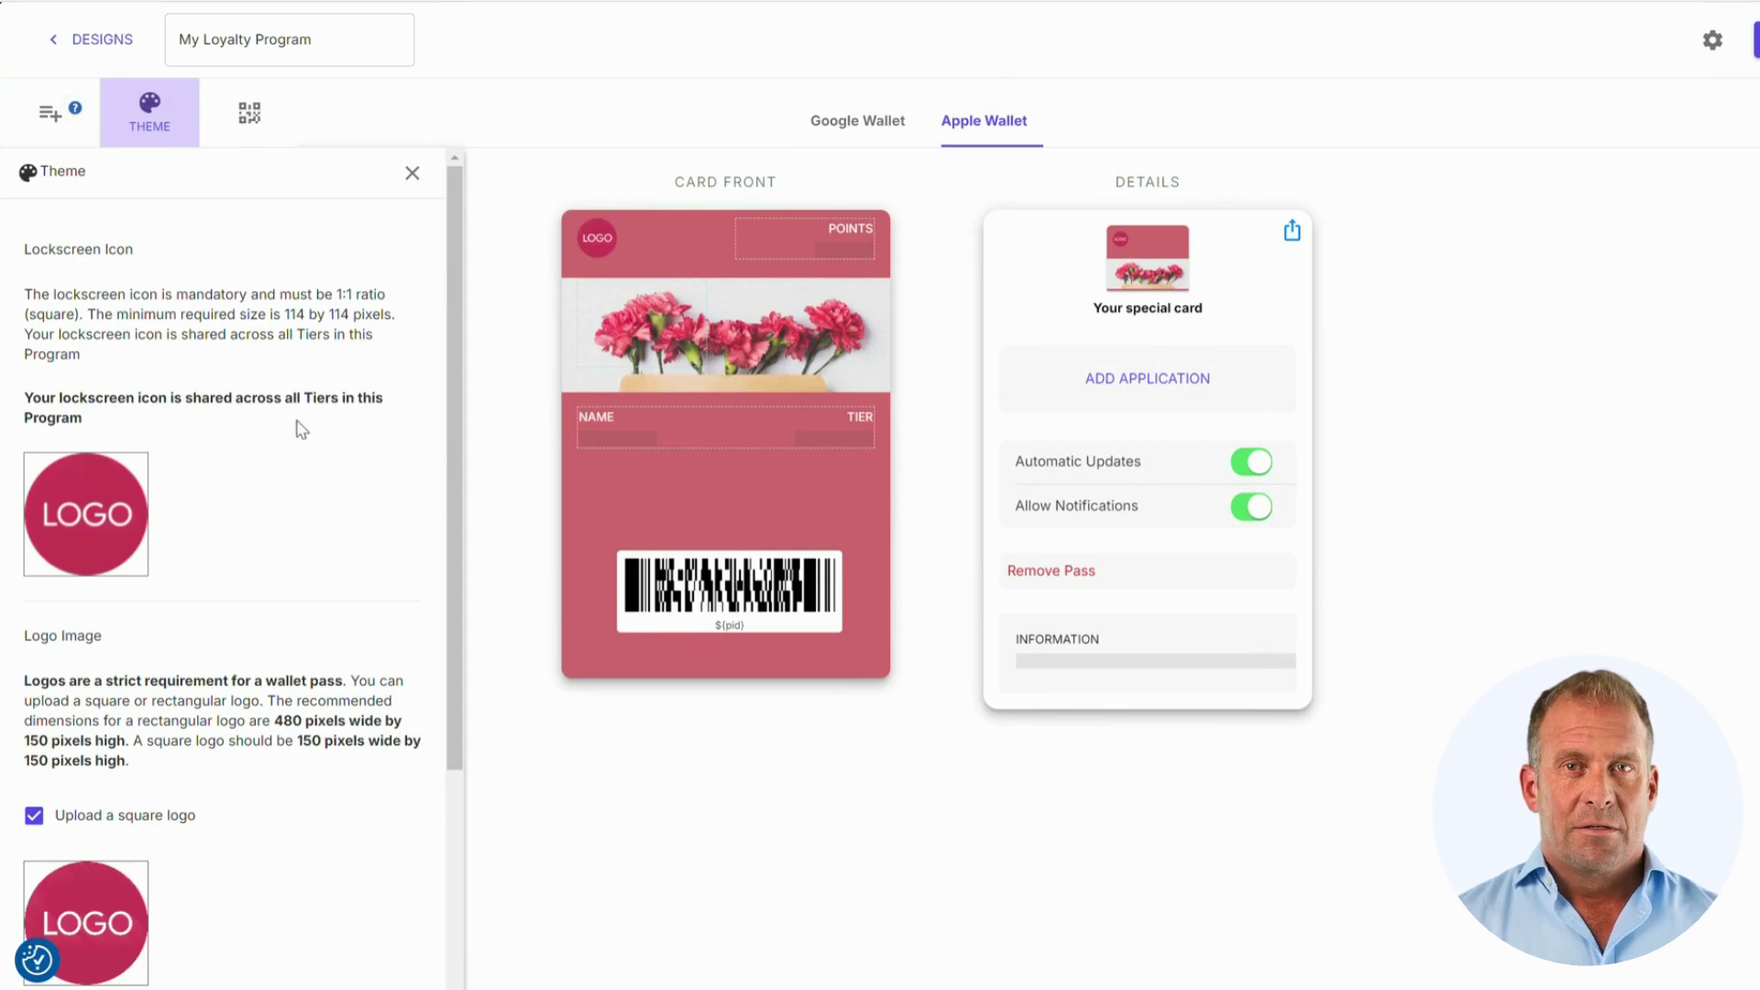
{"action": "scroll", "coordinate": [299, 426], "scroll_direction": "down", "scroll_amount": 3}
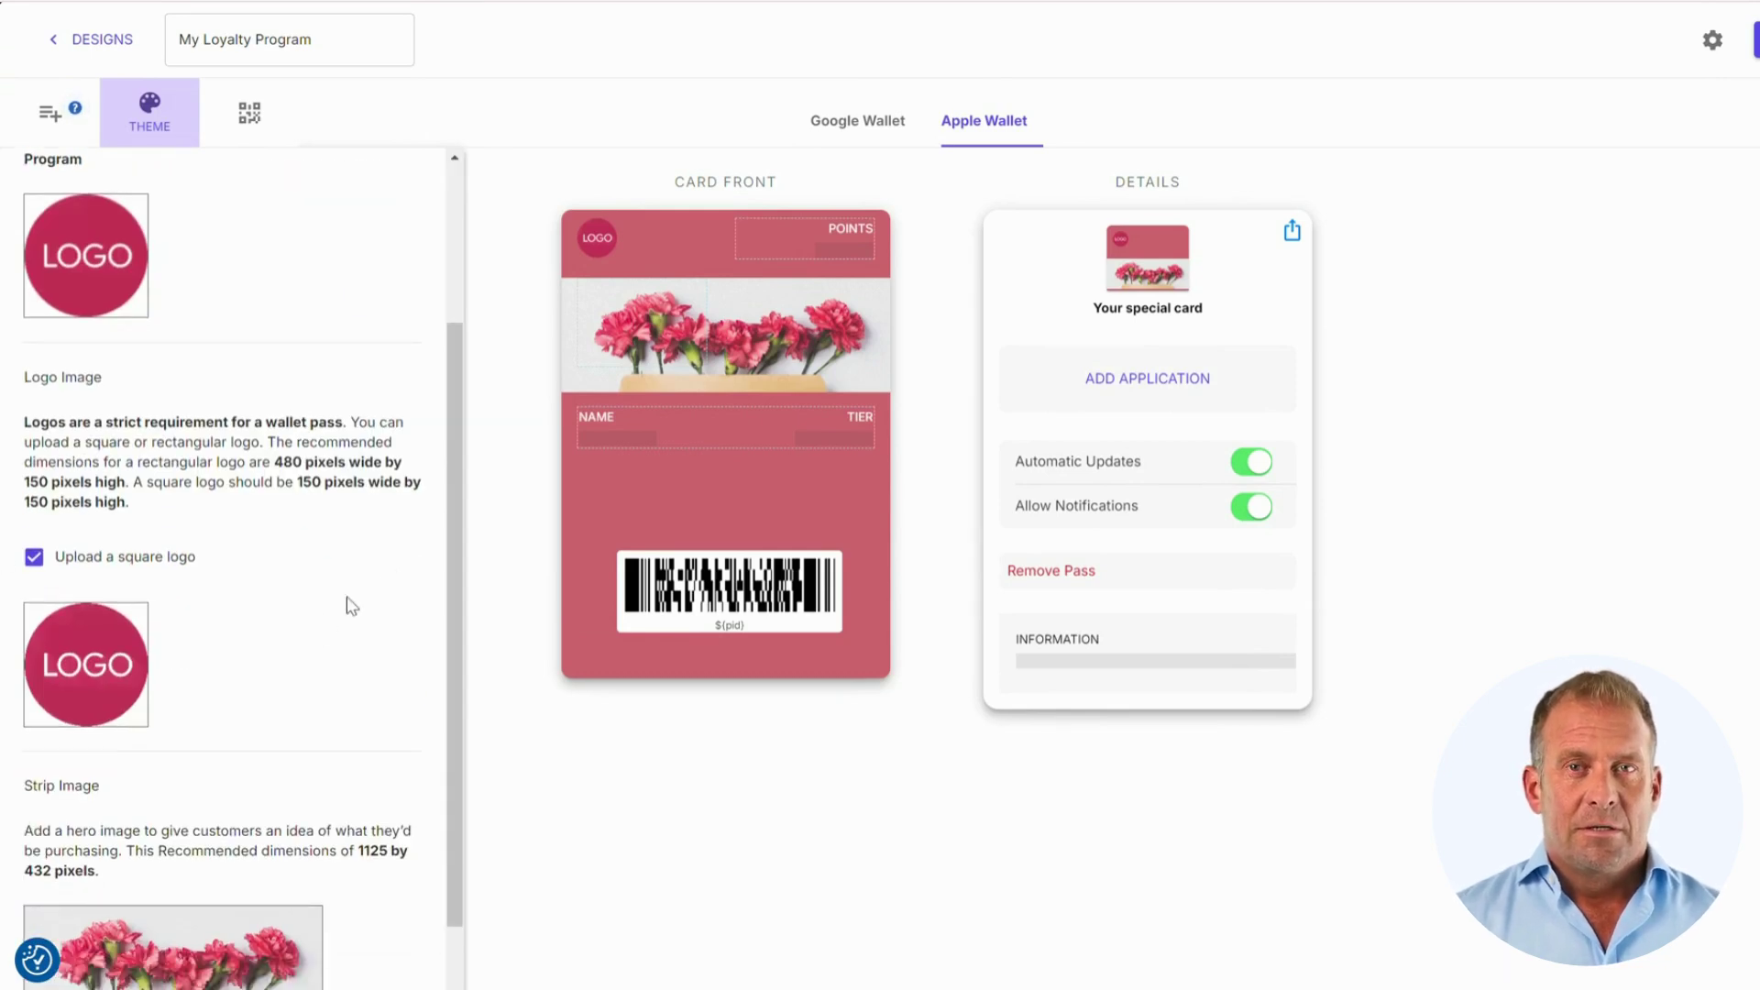
{"action": "scroll", "coordinate": [376, 559], "scroll_direction": "down", "scroll_amount": 3}
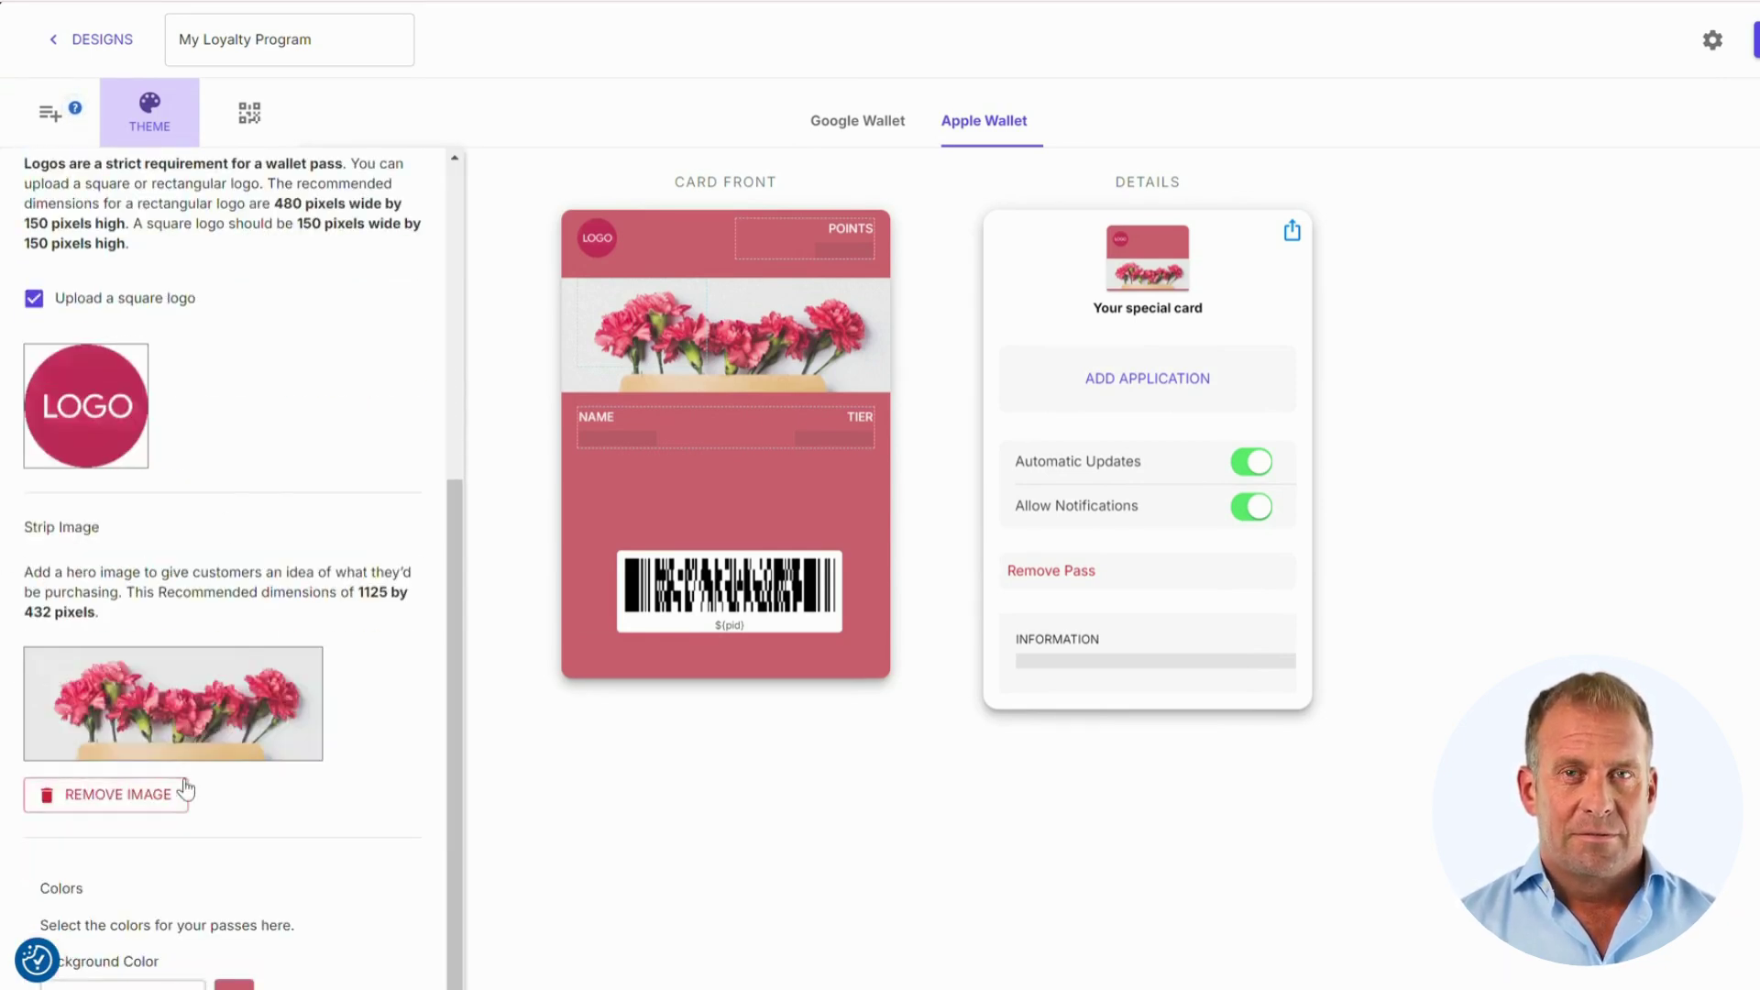
{"action": "scroll", "coordinate": [345, 617], "scroll_direction": "down", "scroll_amount": 4}
{"action": "scroll", "coordinate": [440, 604], "scroll_direction": "down", "scroll_amount": 1}
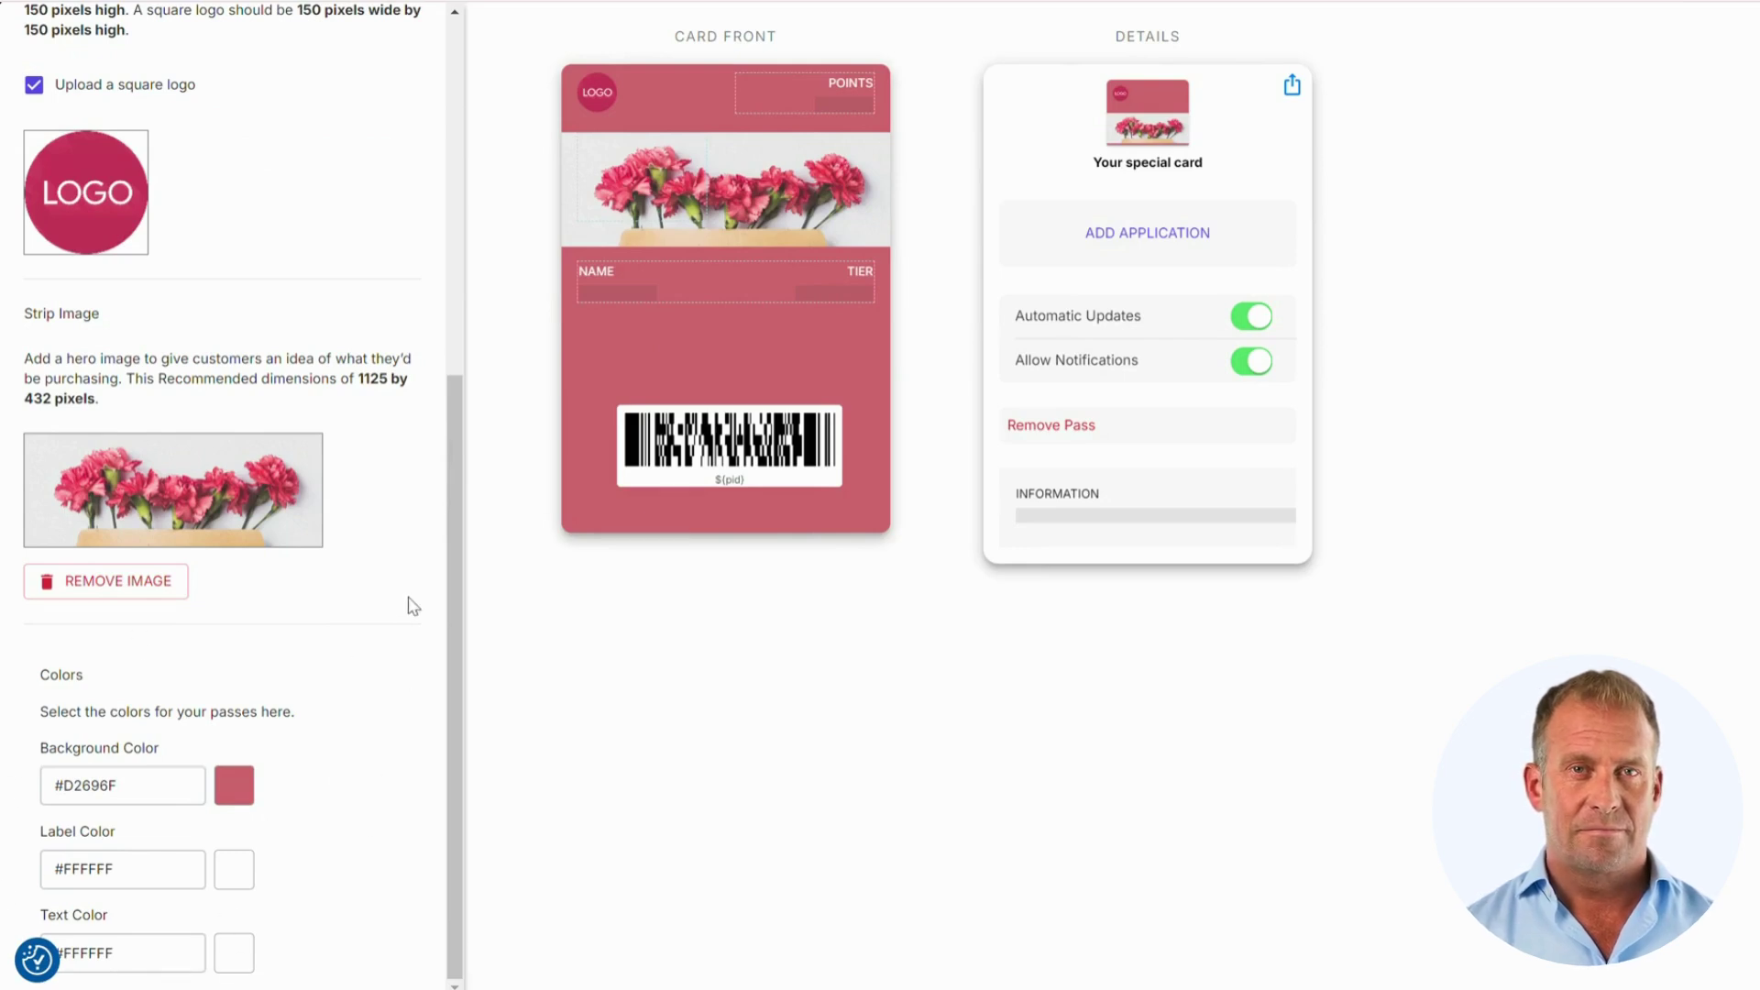
{"action": "scroll", "coordinate": [413, 606], "scroll_direction": "up", "scroll_amount": 6}
{"action": "scroll", "coordinate": [415, 604], "scroll_direction": "up", "scroll_amount": 2}
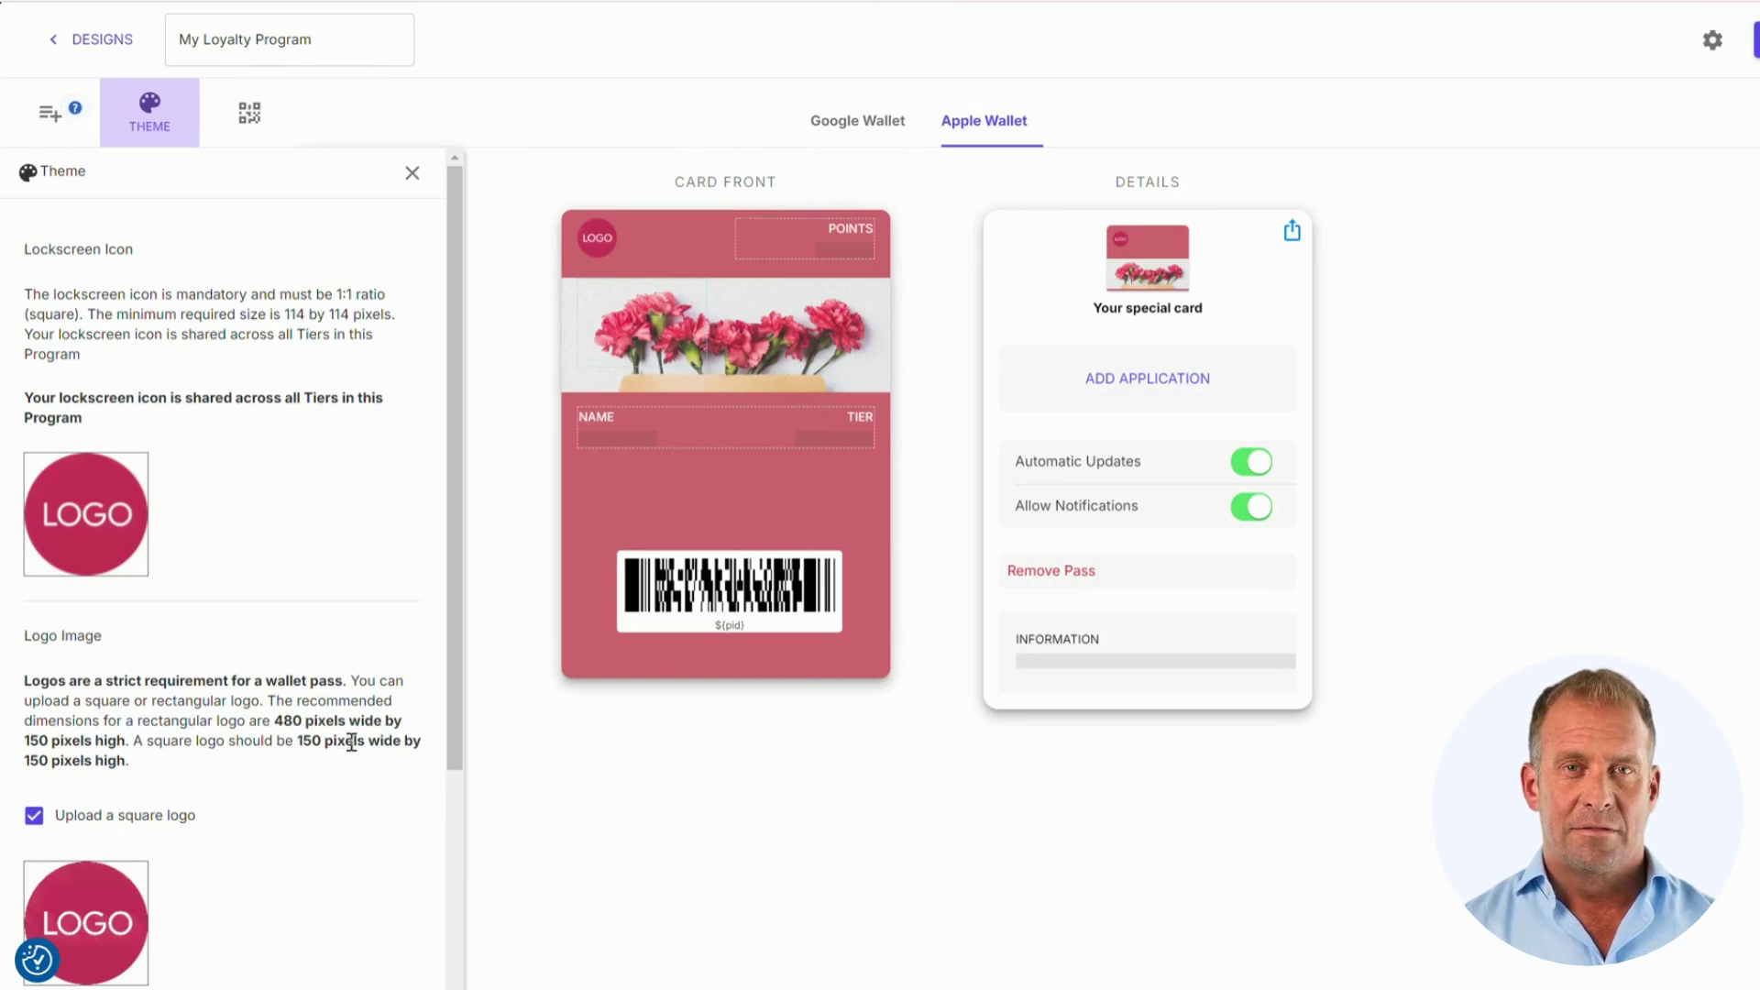
{"action": "left_click", "coordinate": [848, 133]}
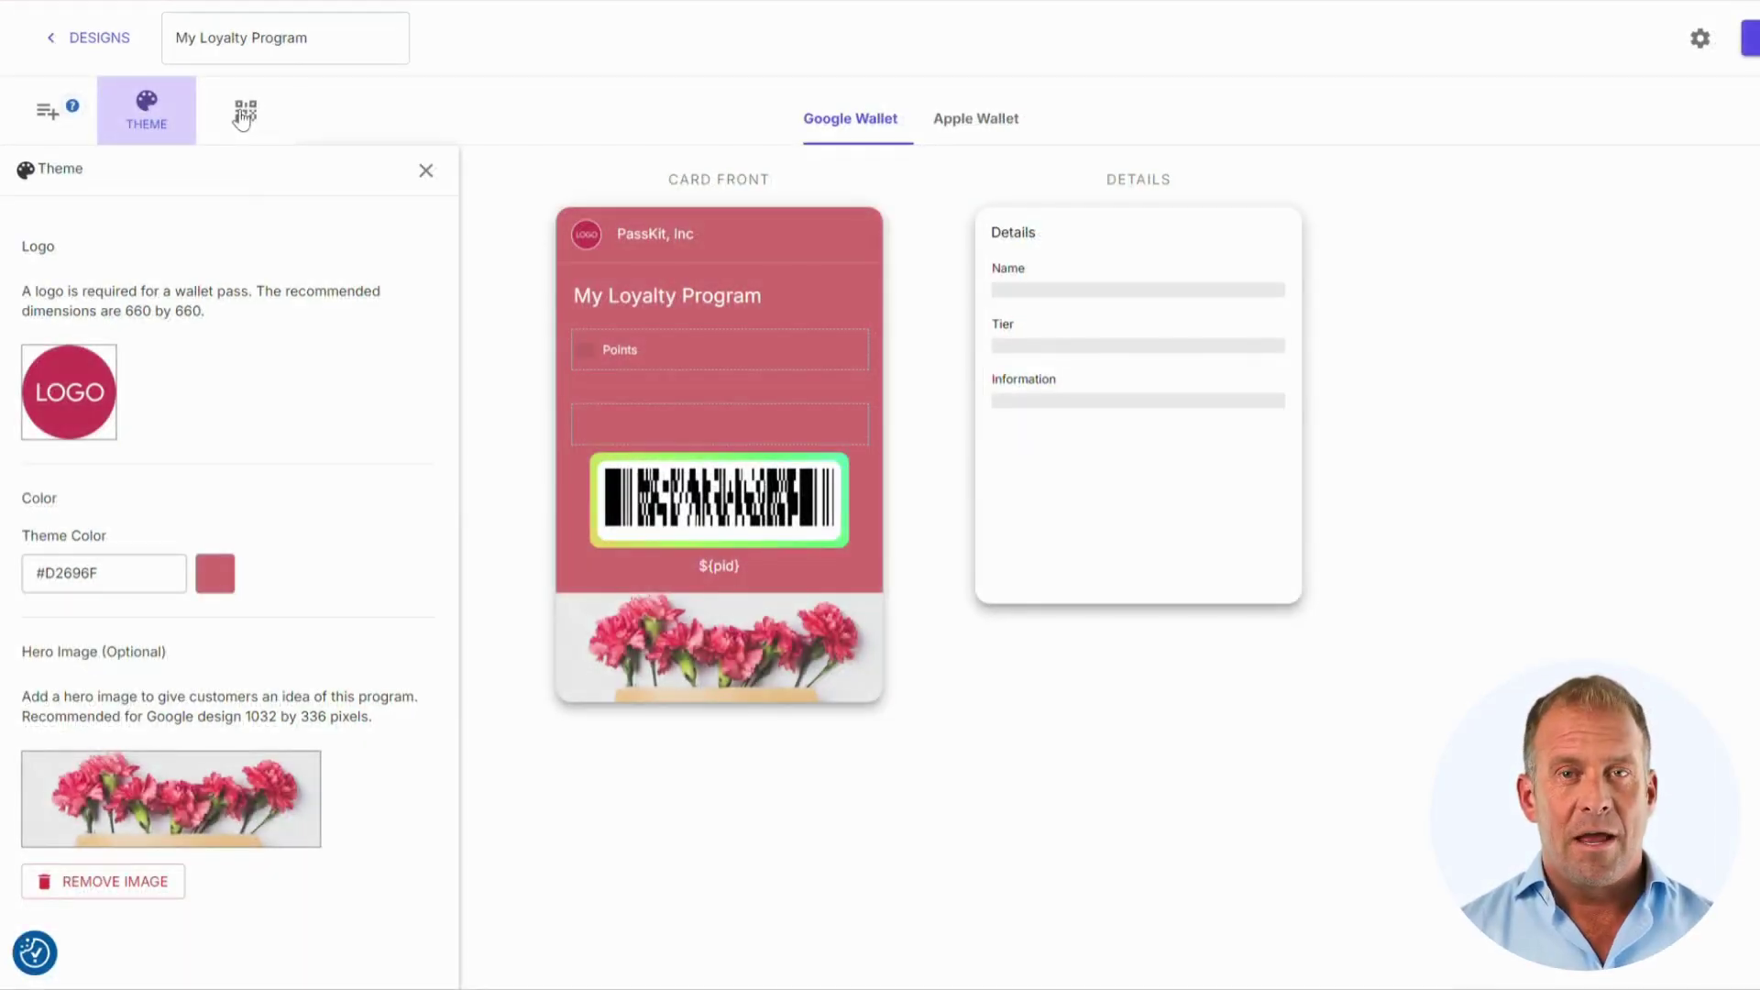
Step: In the barcode settings, try the QR, Aztec, PDF 417 and CODE 128 barcode types
{"action": "left_click", "coordinate": [244, 112]}
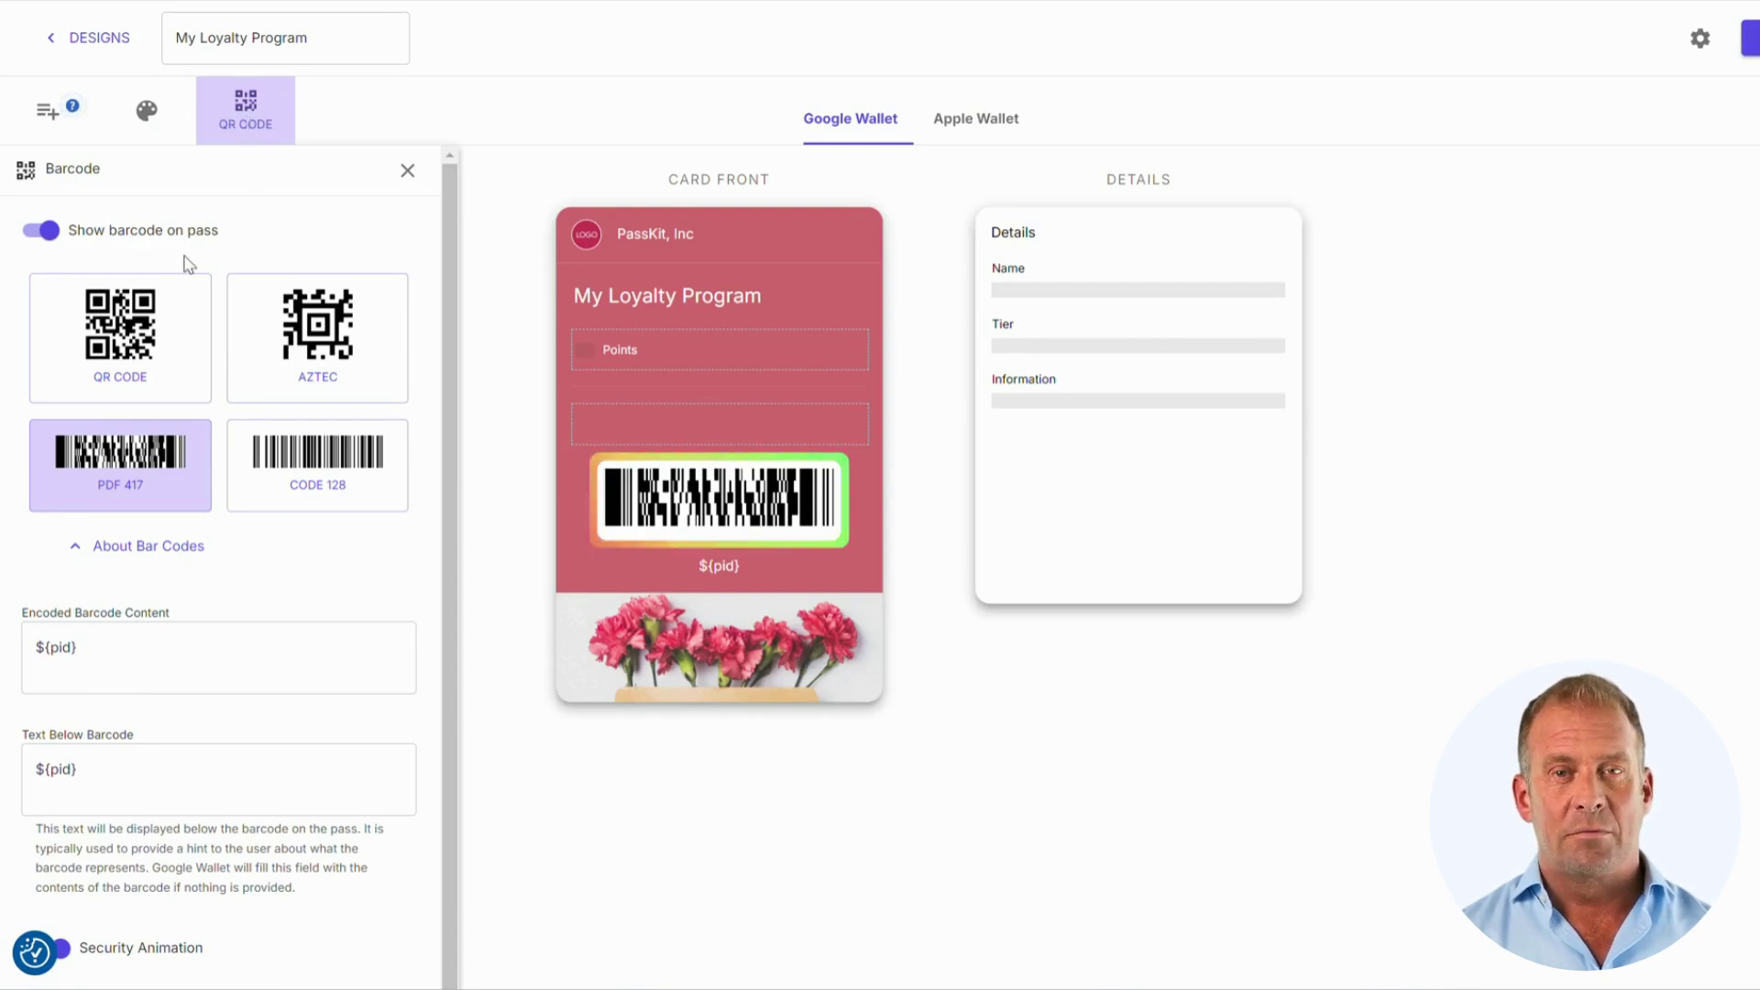
{"action": "left_click", "coordinate": [135, 353]}
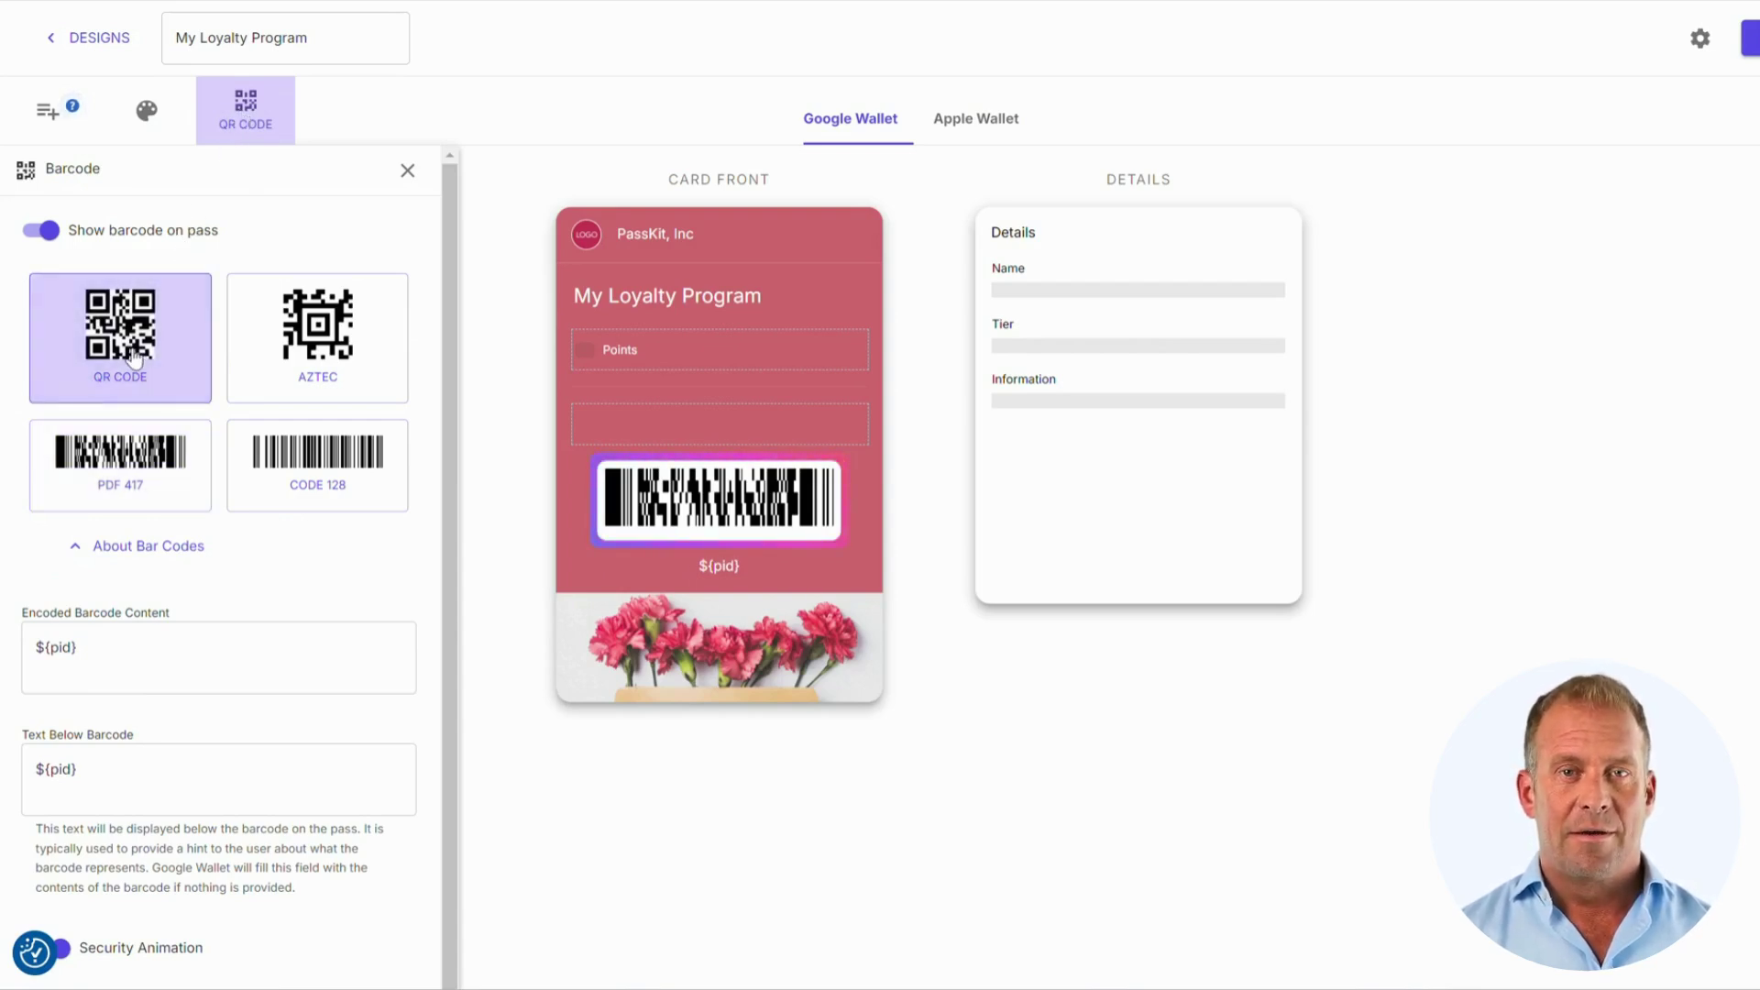
{"action": "left_click", "coordinate": [306, 376]}
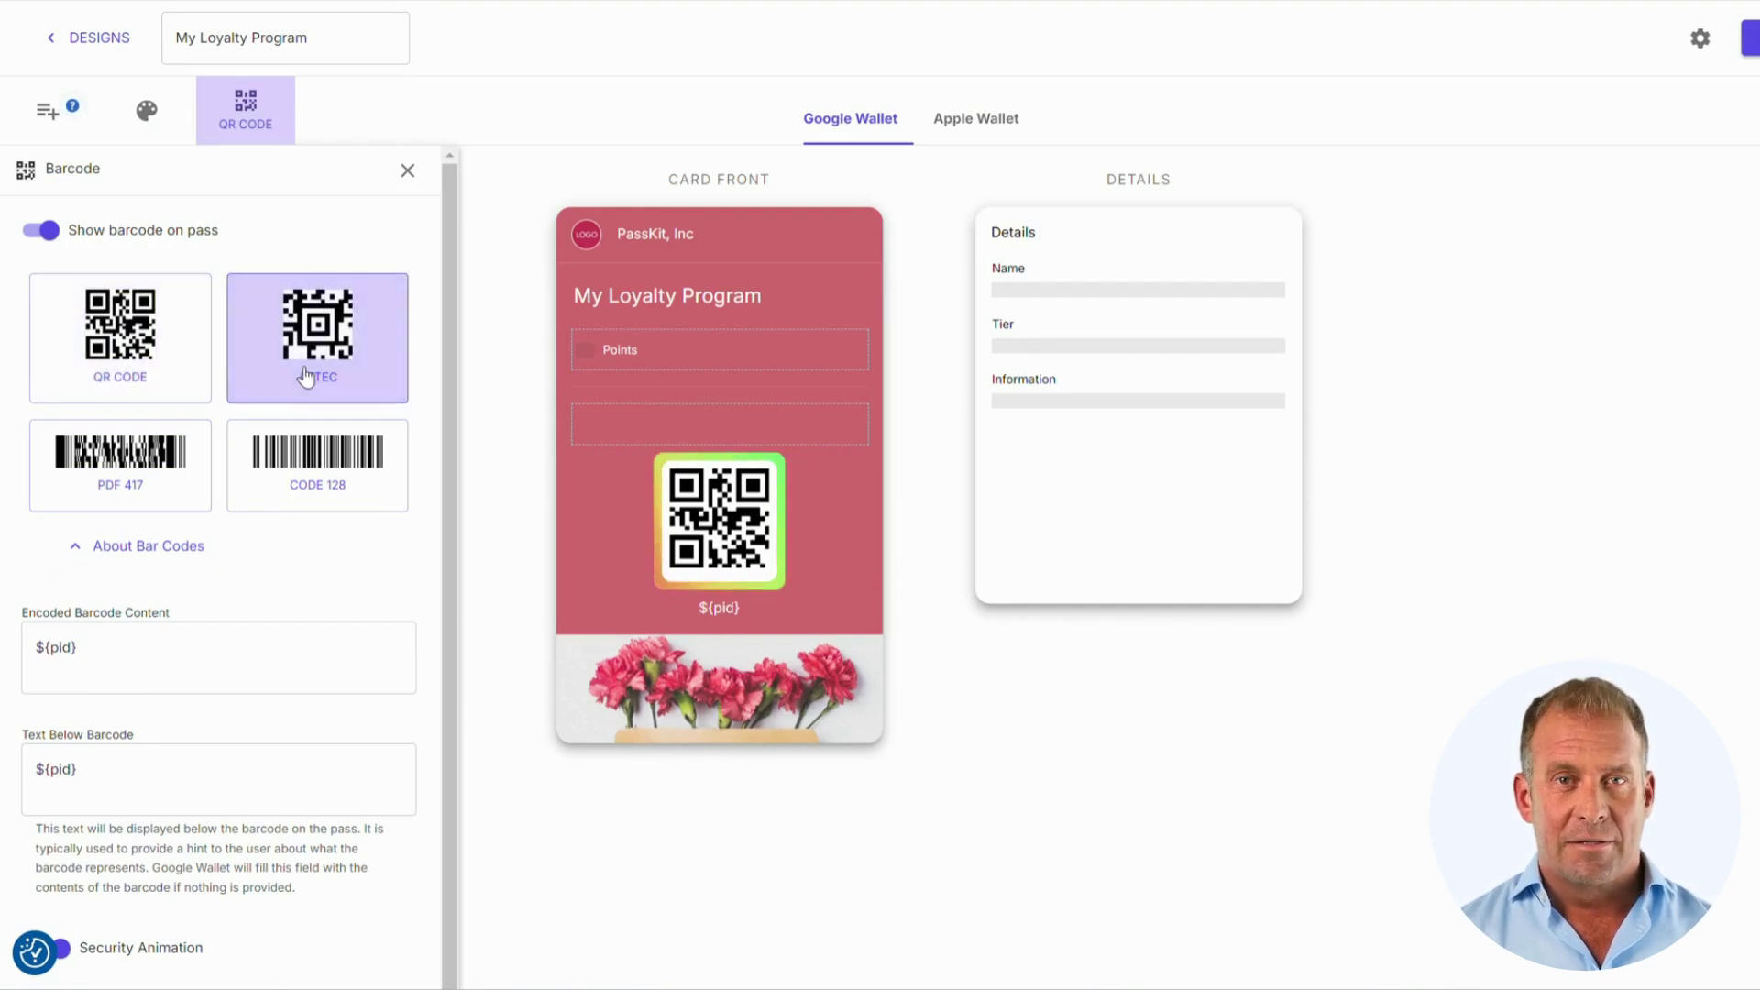
{"action": "left_click", "coordinate": [88, 490]}
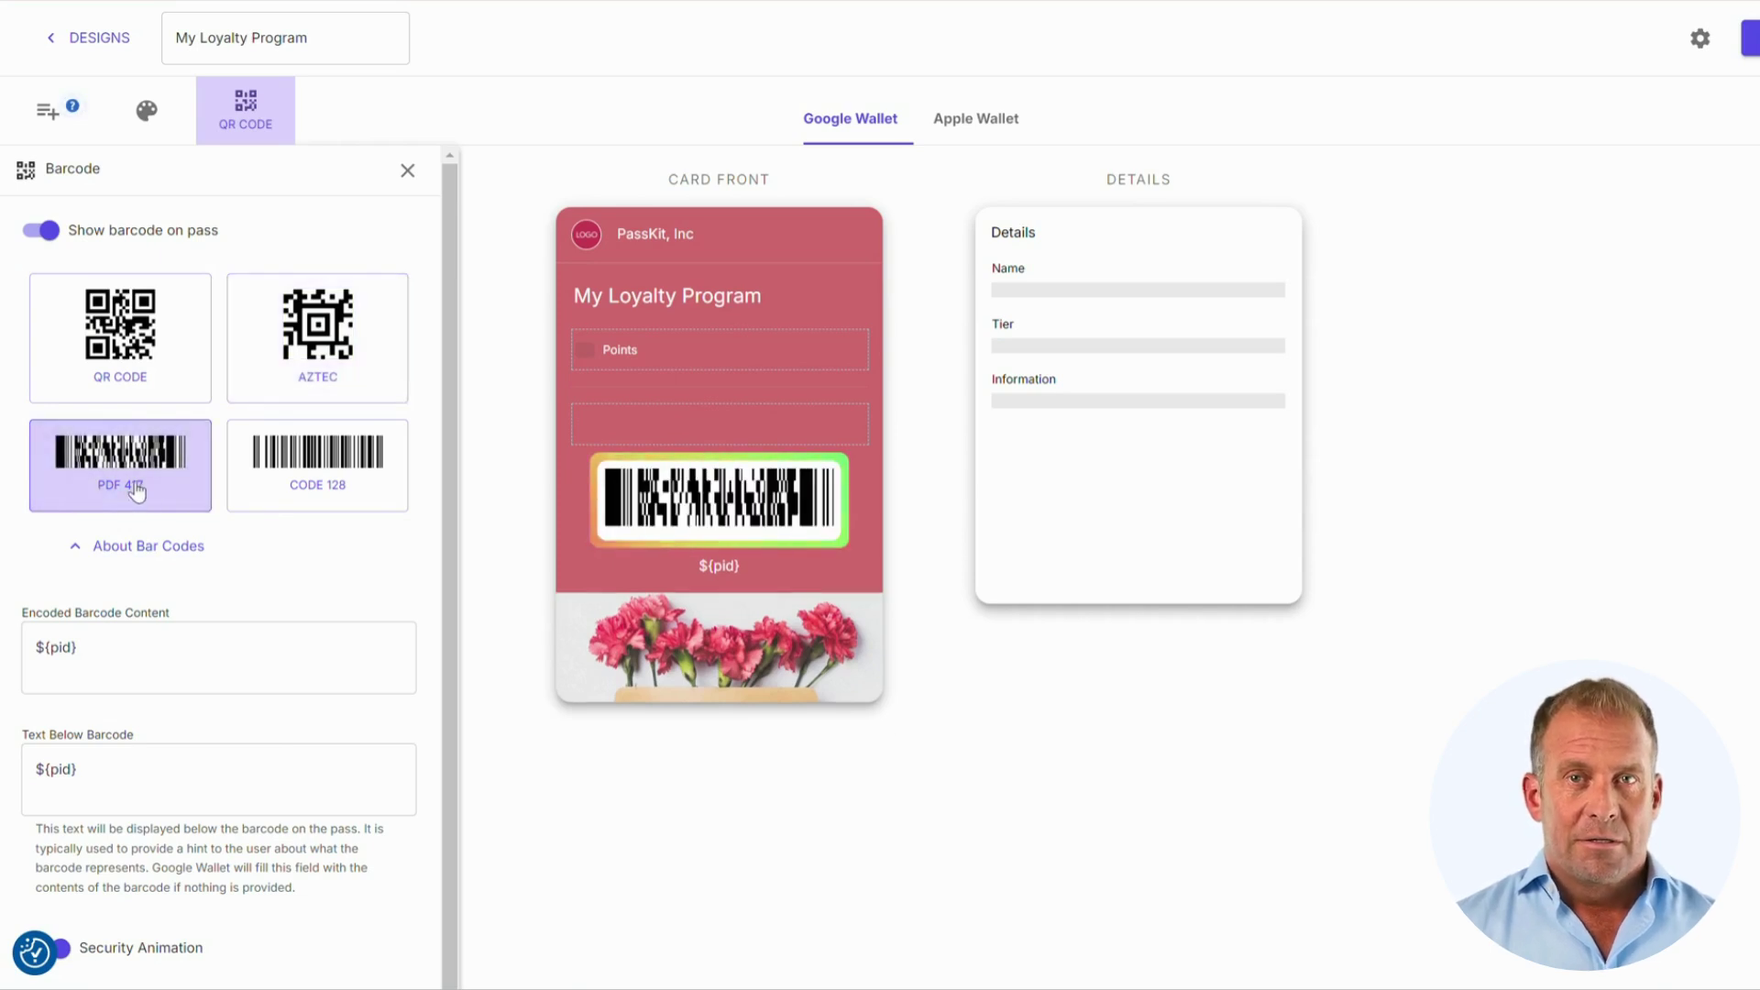
{"action": "left_click", "coordinate": [321, 484]}
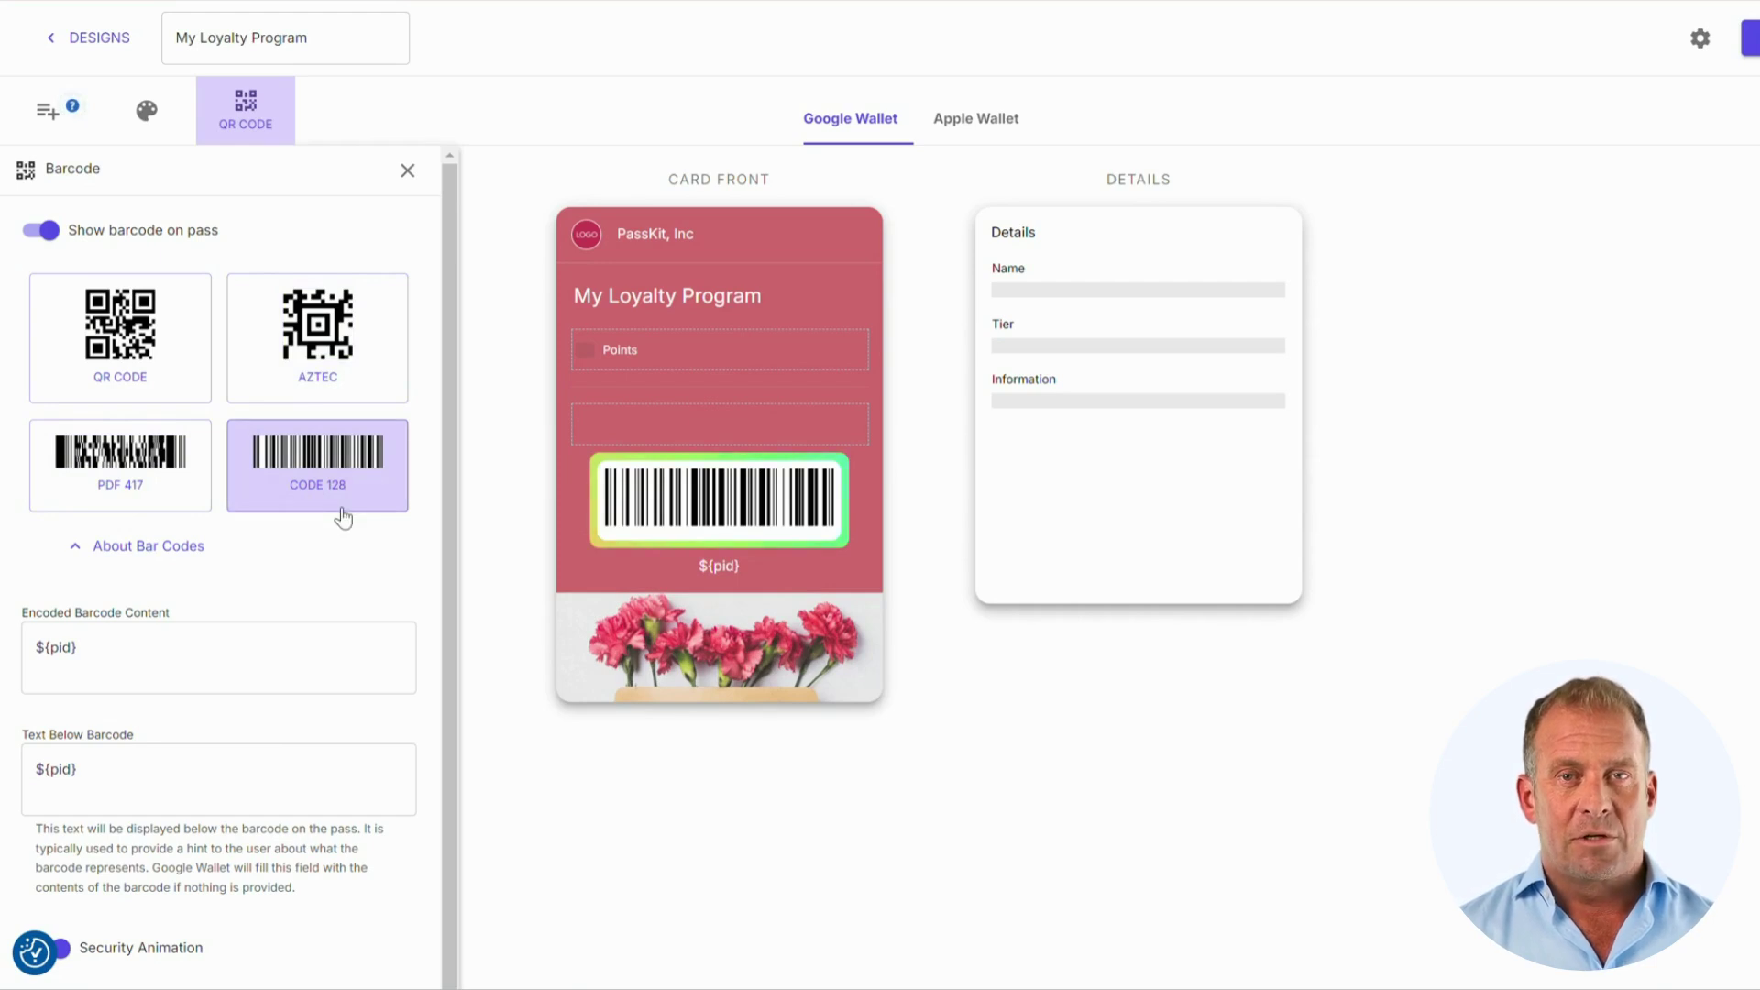
{"action": "scroll", "coordinate": [338, 511], "scroll_direction": "down", "scroll_amount": 2}
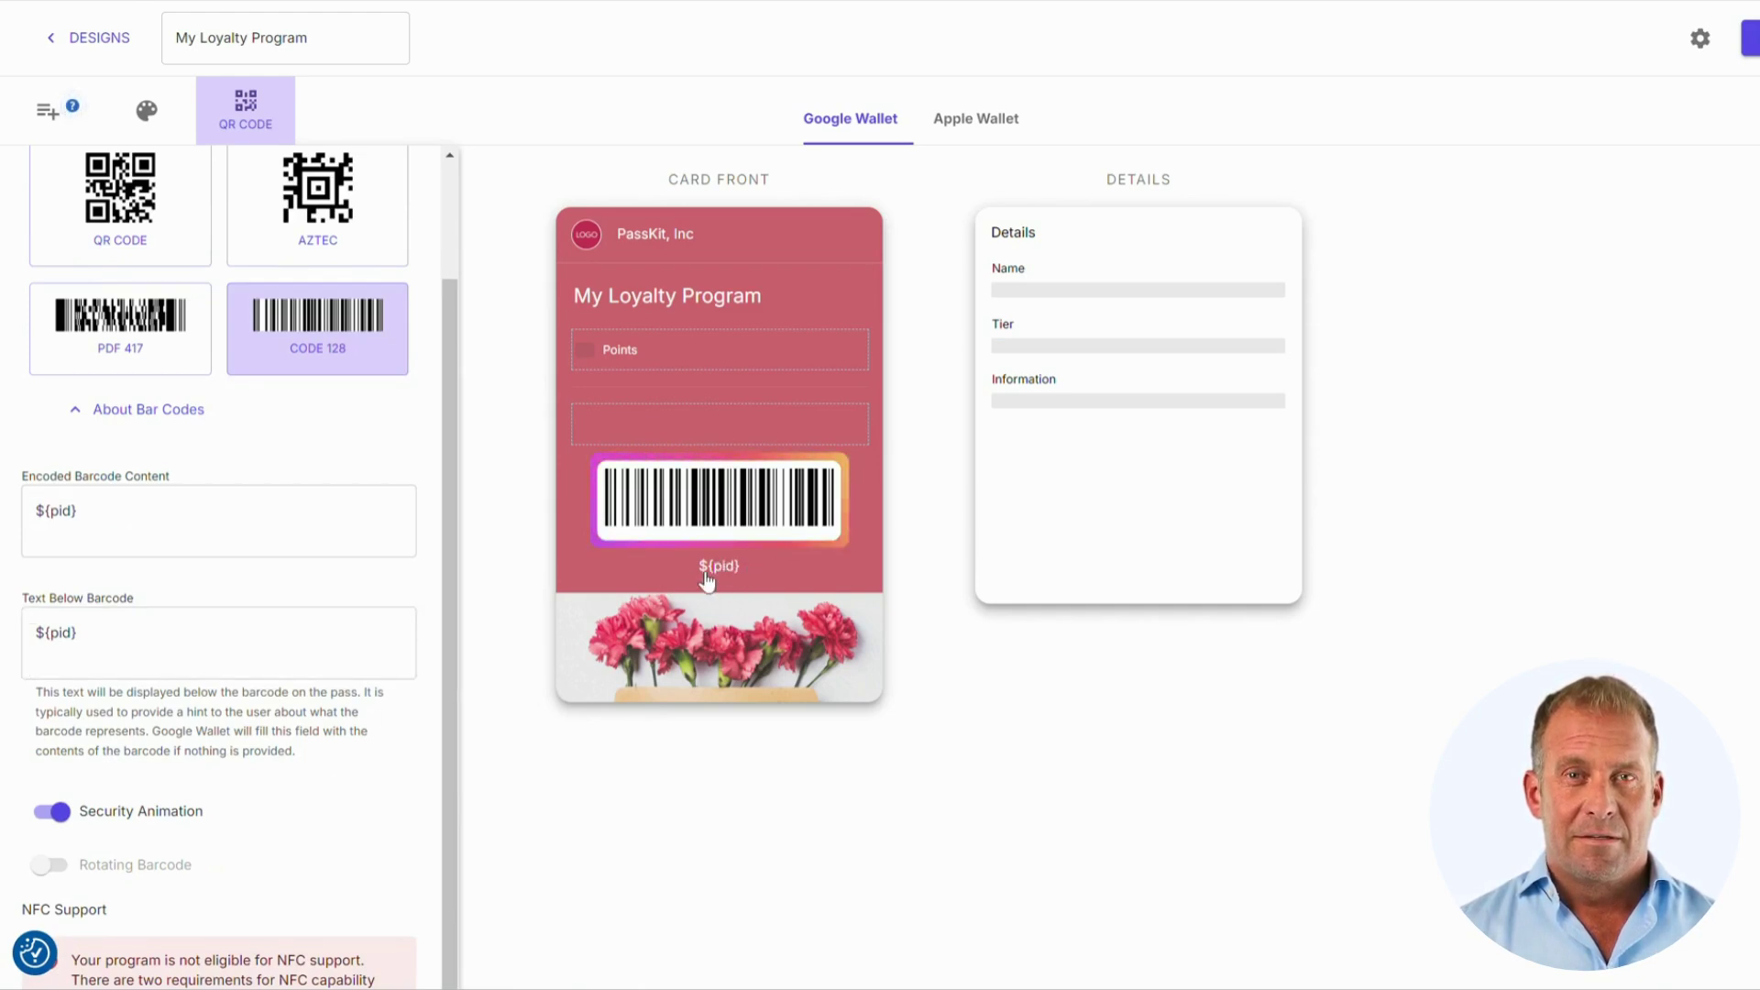
{"action": "scroll", "coordinate": [295, 631], "scroll_direction": "down", "scroll_amount": 1}
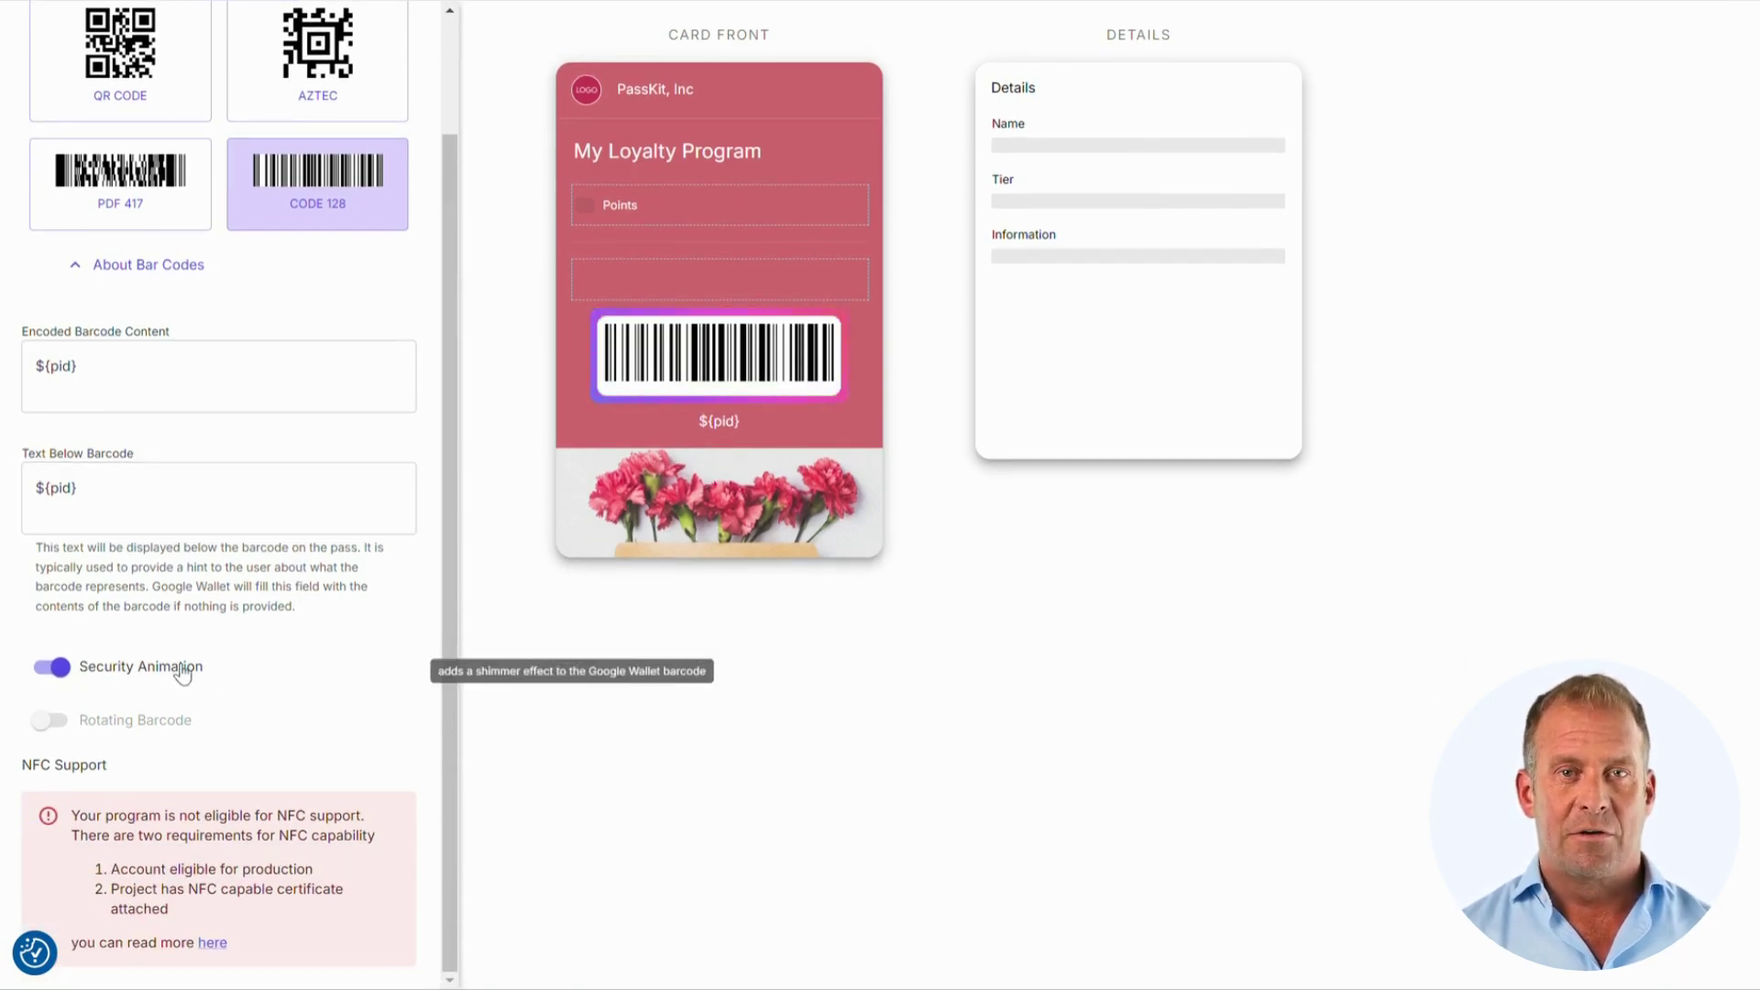
{"action": "scroll", "coordinate": [821, 385], "scroll_direction": "up", "scroll_amount": 1}
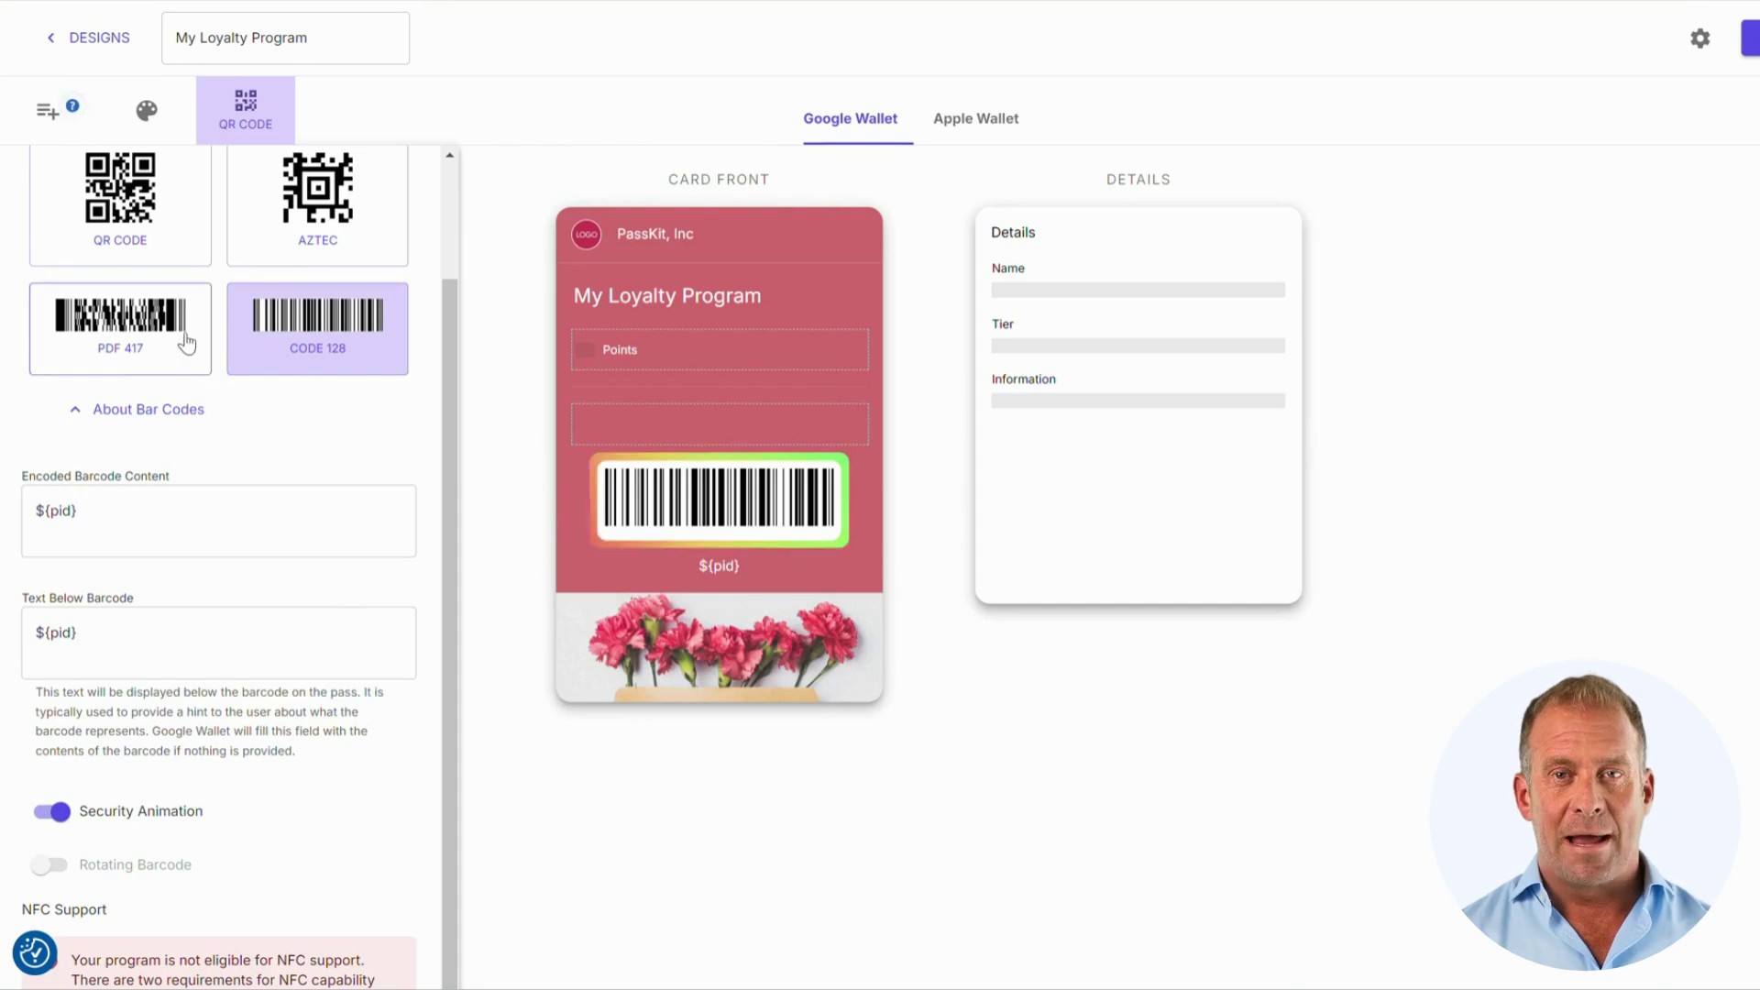
Step: Select QR CODE as the pass barcode and turn on Rotating Barcode
{"action": "left_click", "coordinate": [170, 237]}
{"action": "scroll", "coordinate": [238, 678], "scroll_direction": "down", "scroll_amount": 1}
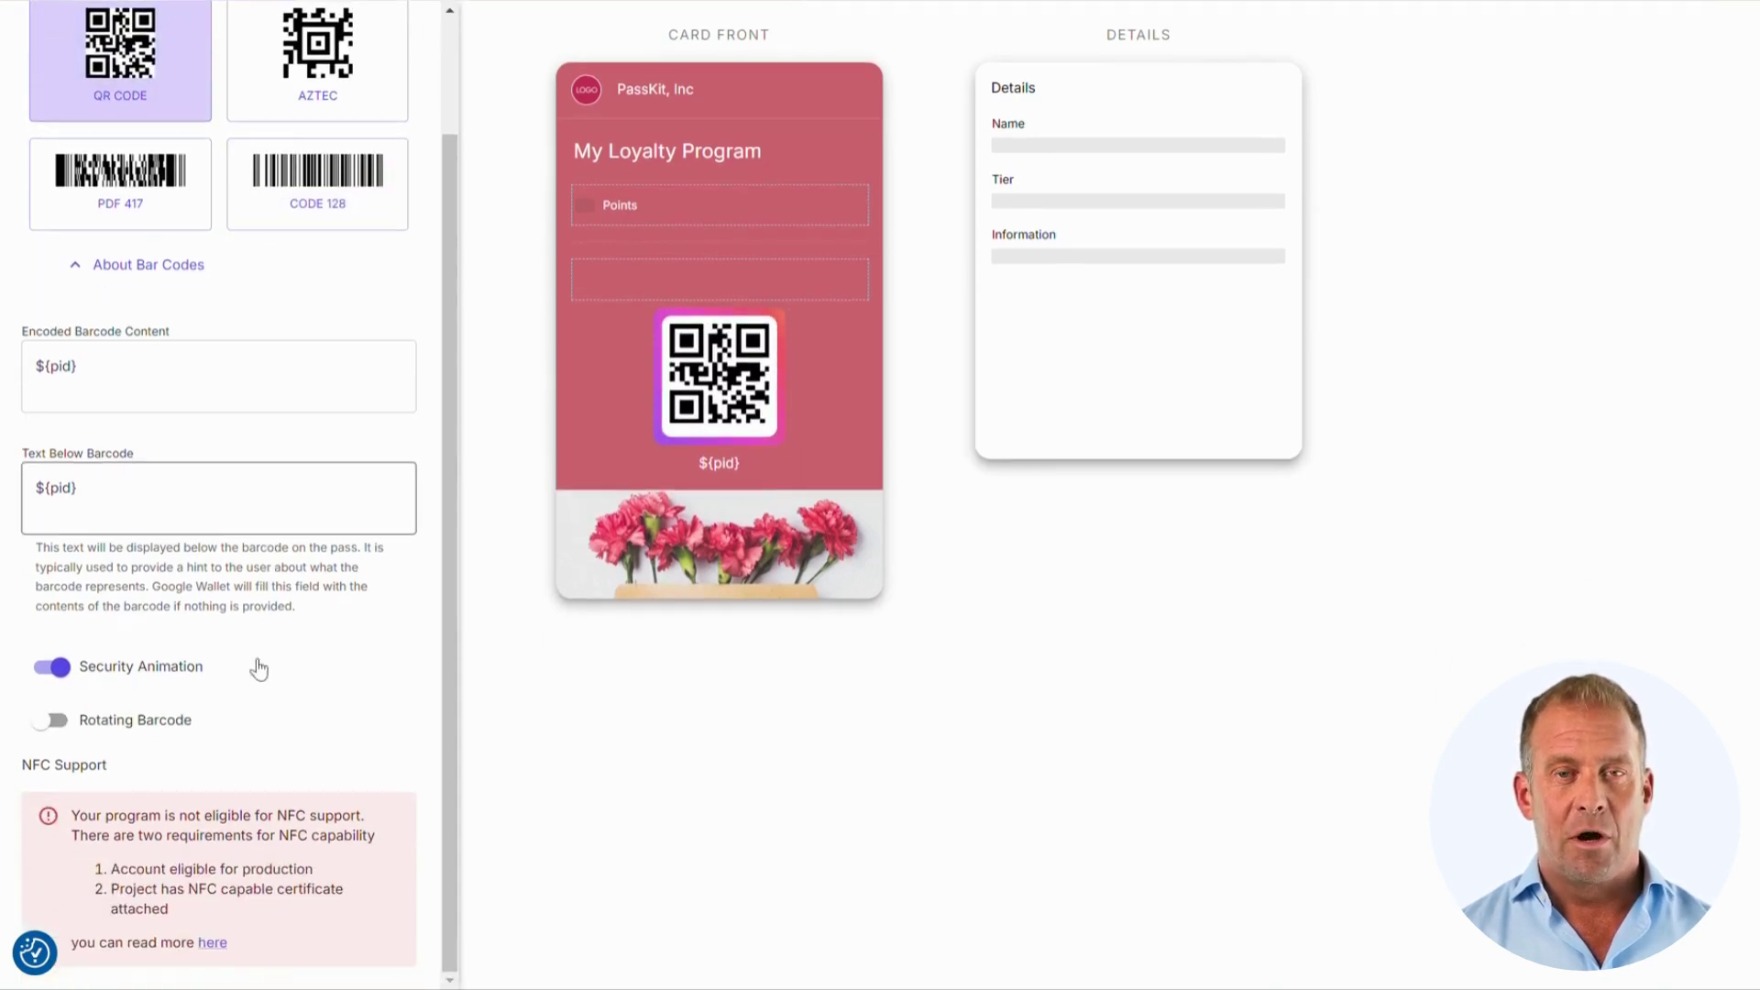
{"action": "mouse_move", "coordinate": [117, 724]}
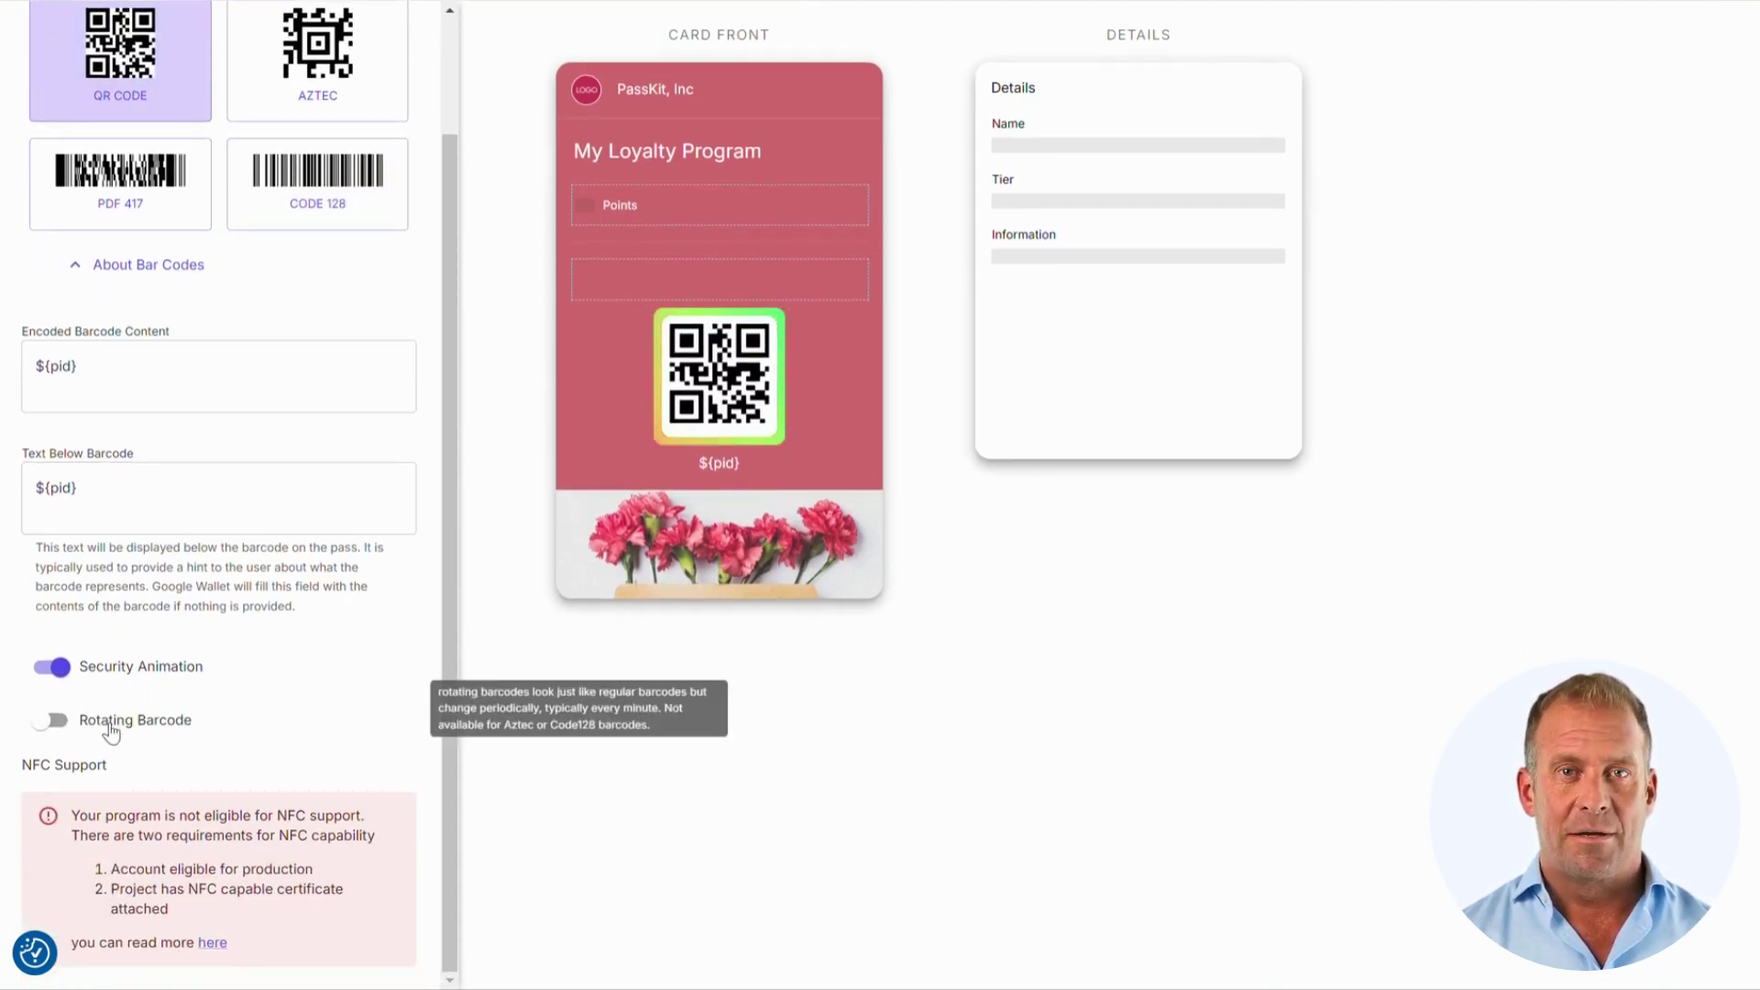
{"action": "left_click", "coordinate": [111, 726]}
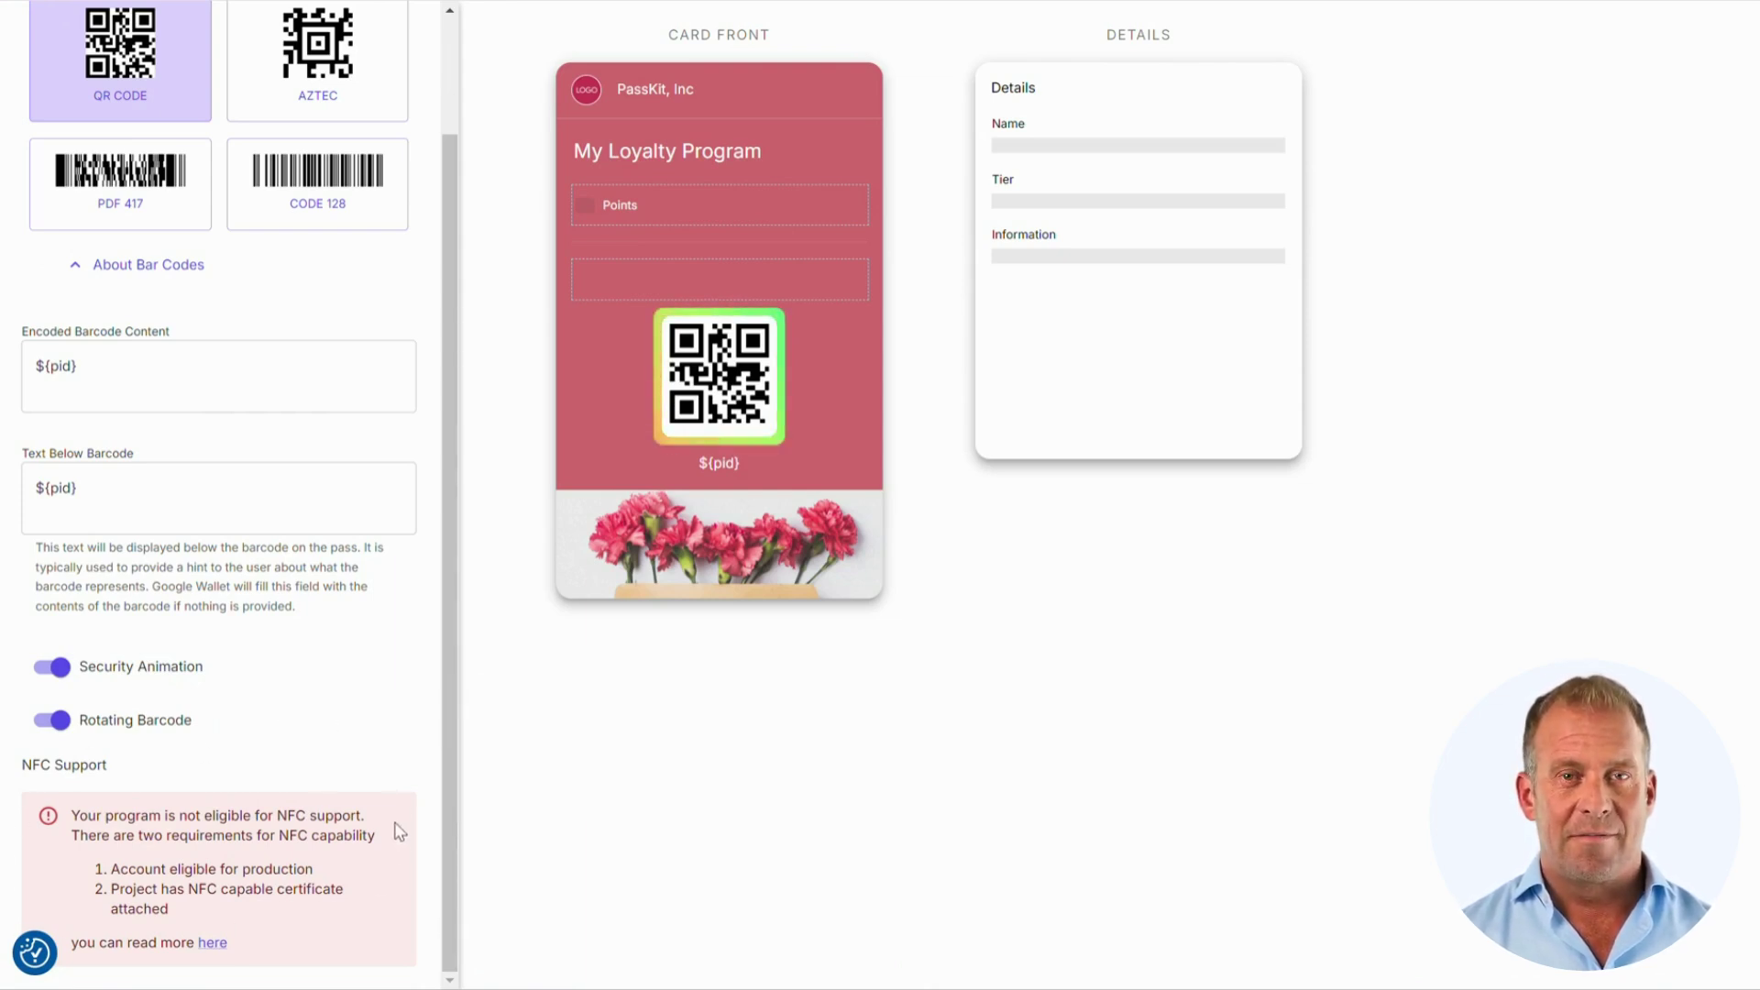
{"action": "scroll", "coordinate": [400, 831], "scroll_direction": "up", "scroll_amount": 5}
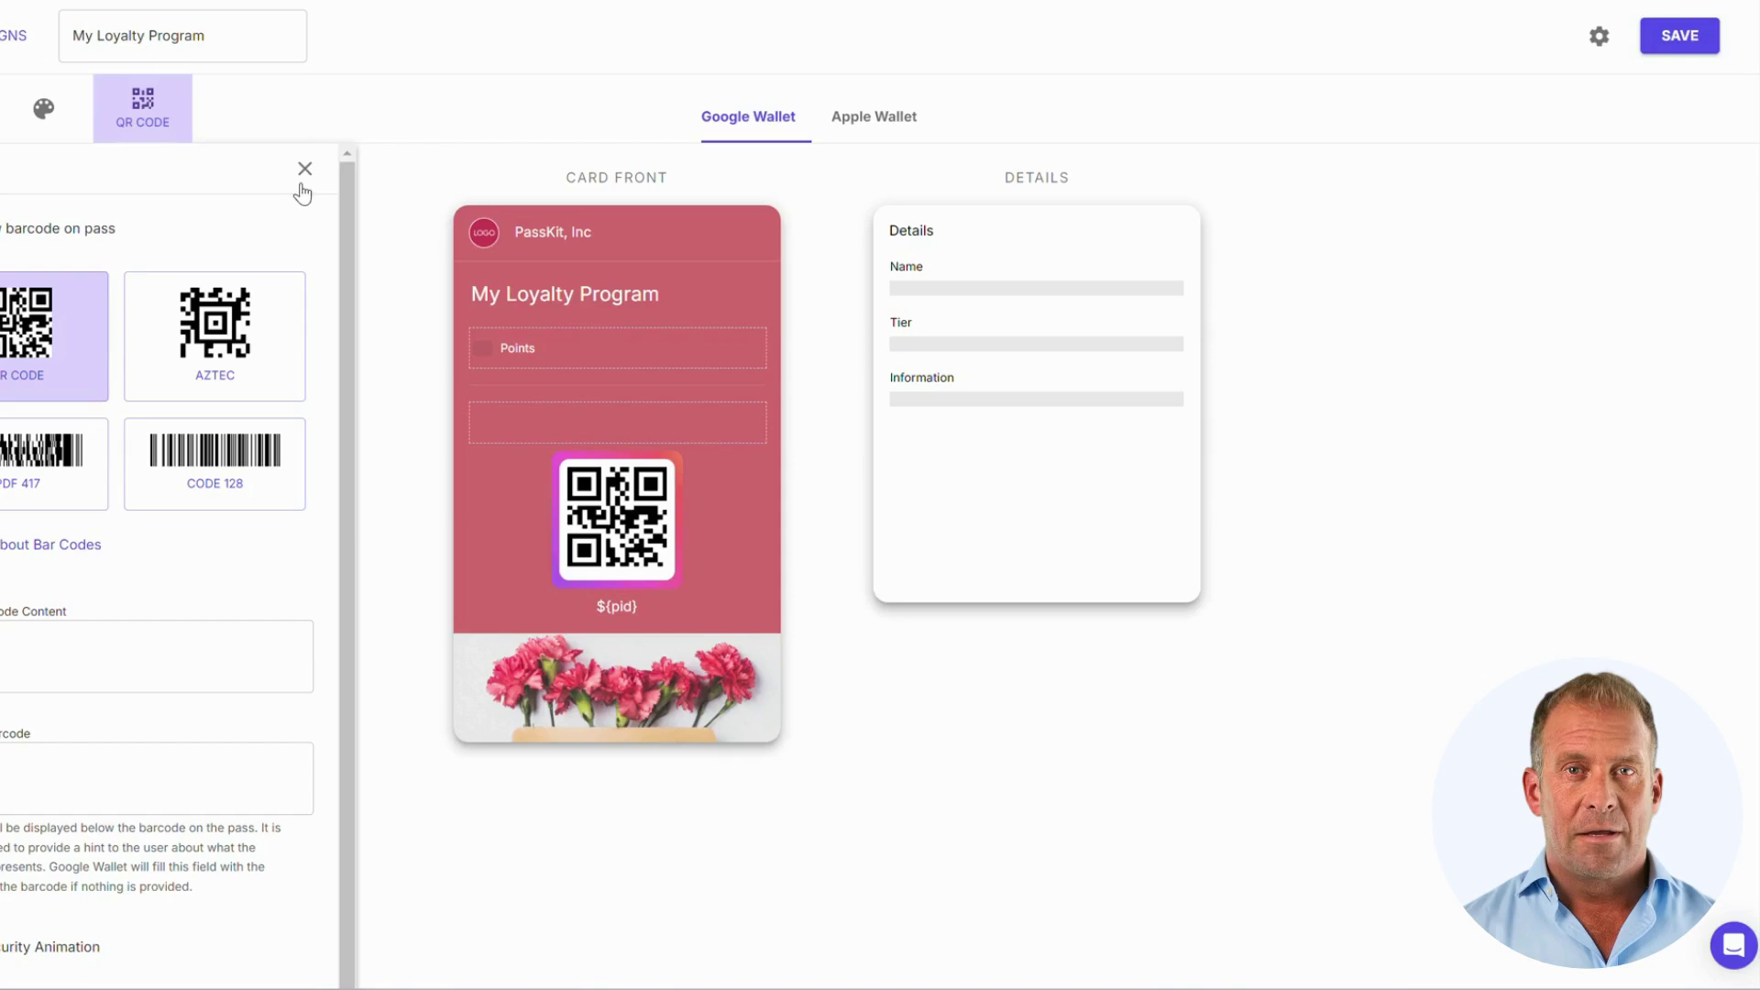
Step: Try the Name field on the card front, return it to details, and preview the Apple Wallet card
{"action": "left_click", "coordinate": [302, 172]}
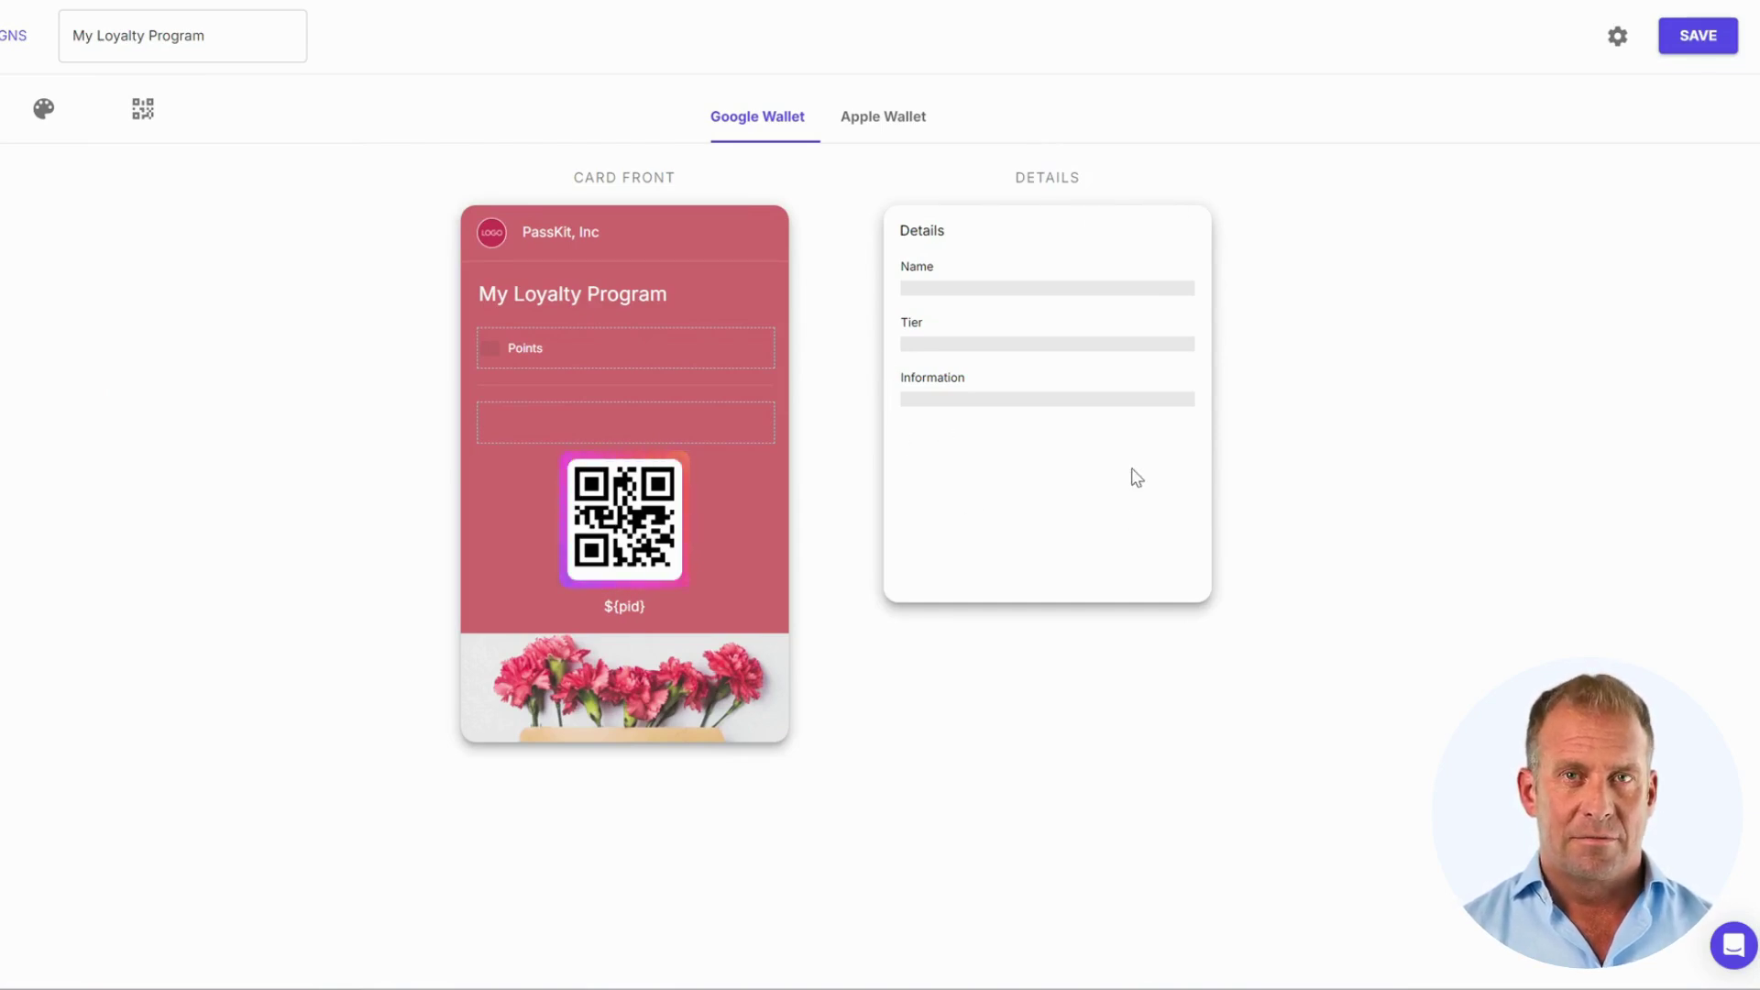
{"action": "left_click_drag", "start_coordinate": [1042, 271], "coordinate": [763, 341]}
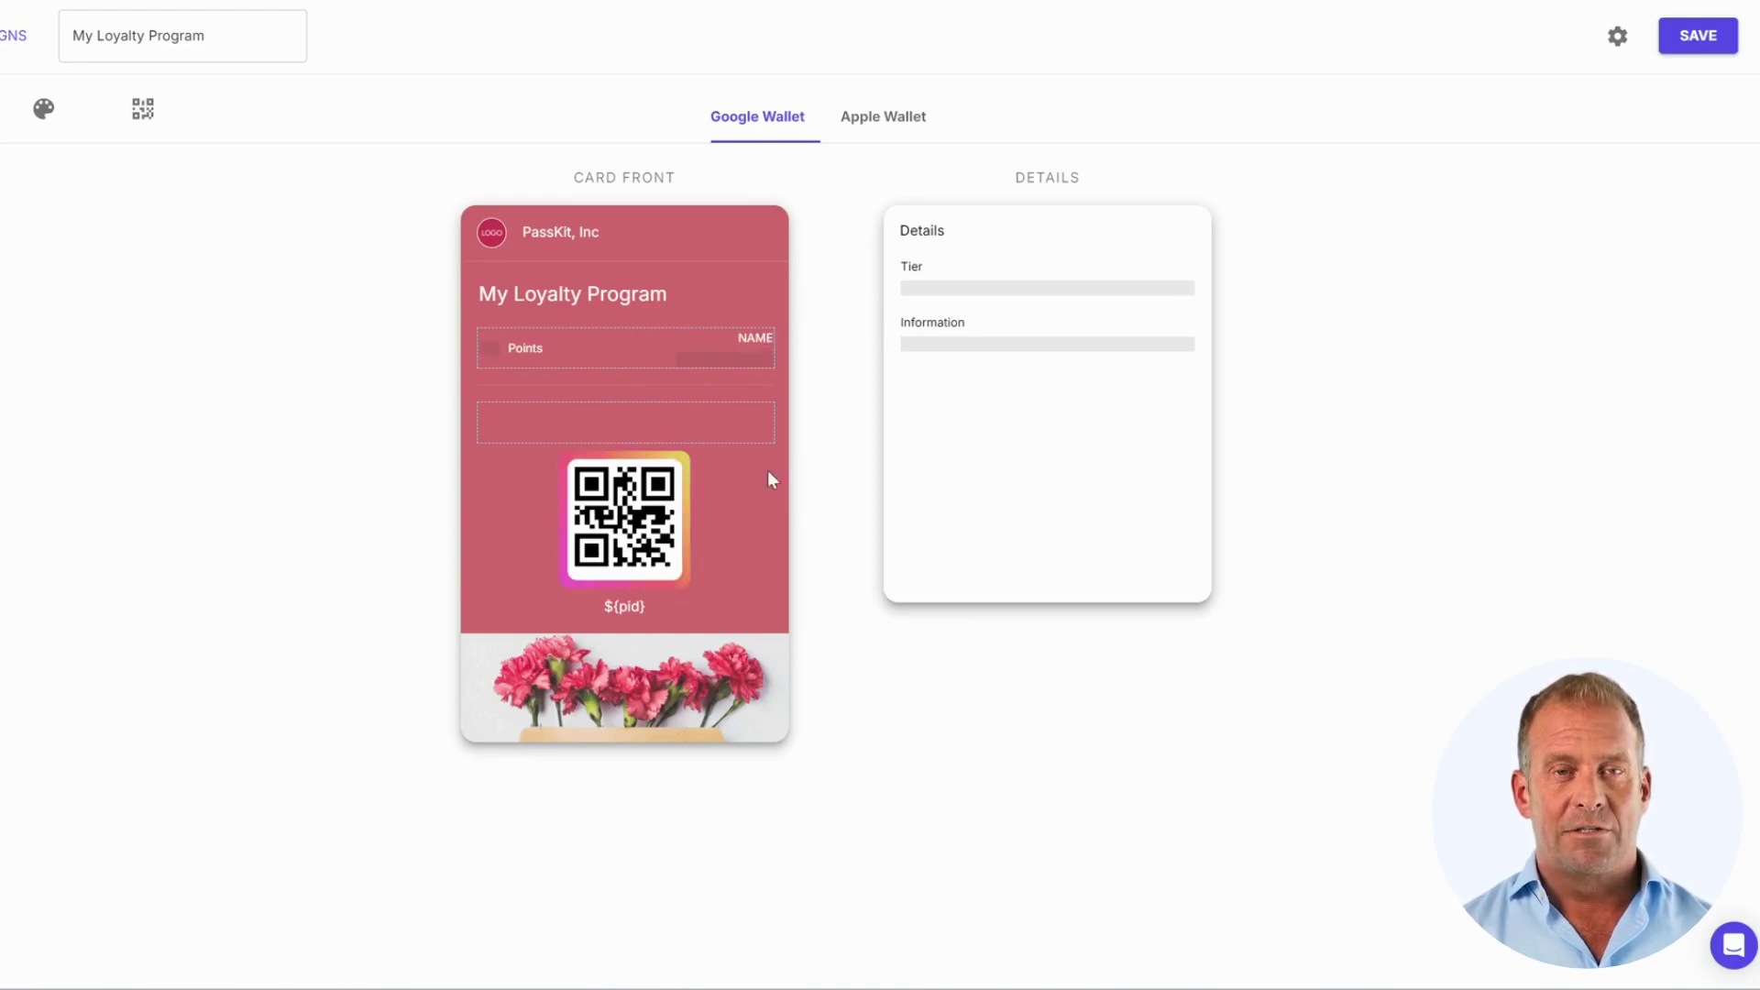
{"action": "left_click_drag", "start_coordinate": [747, 347], "coordinate": [1069, 335]}
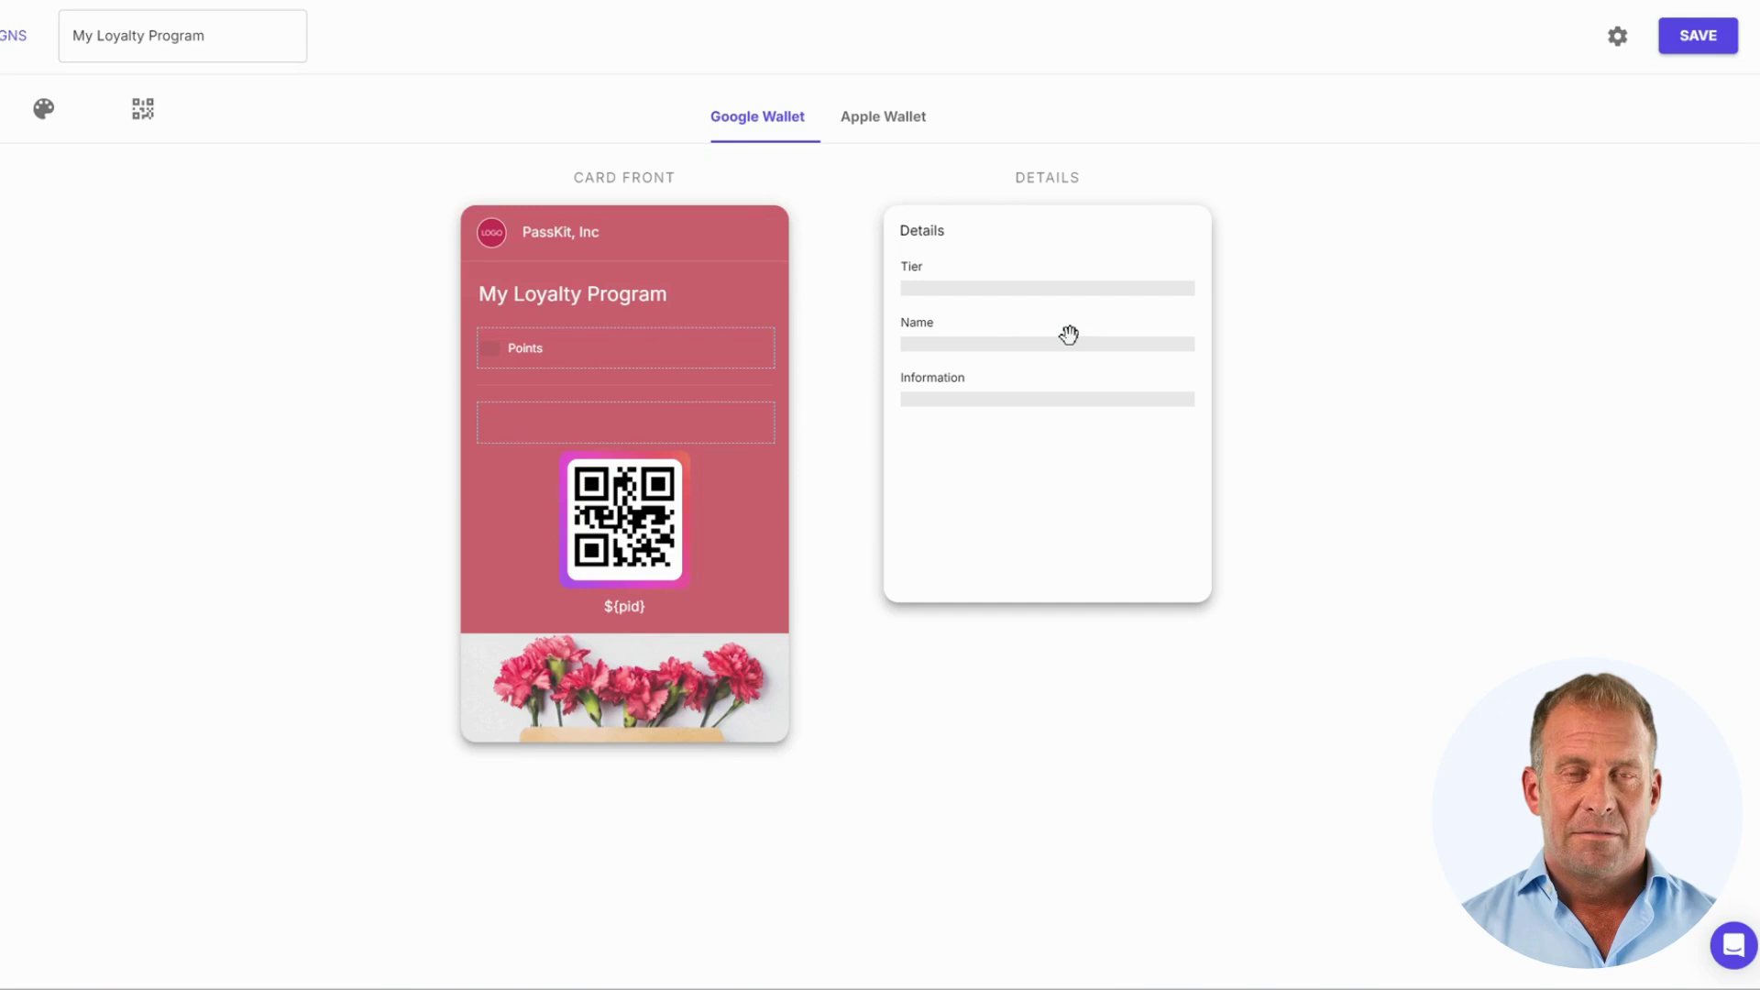
{"action": "left_click", "coordinate": [899, 134]}
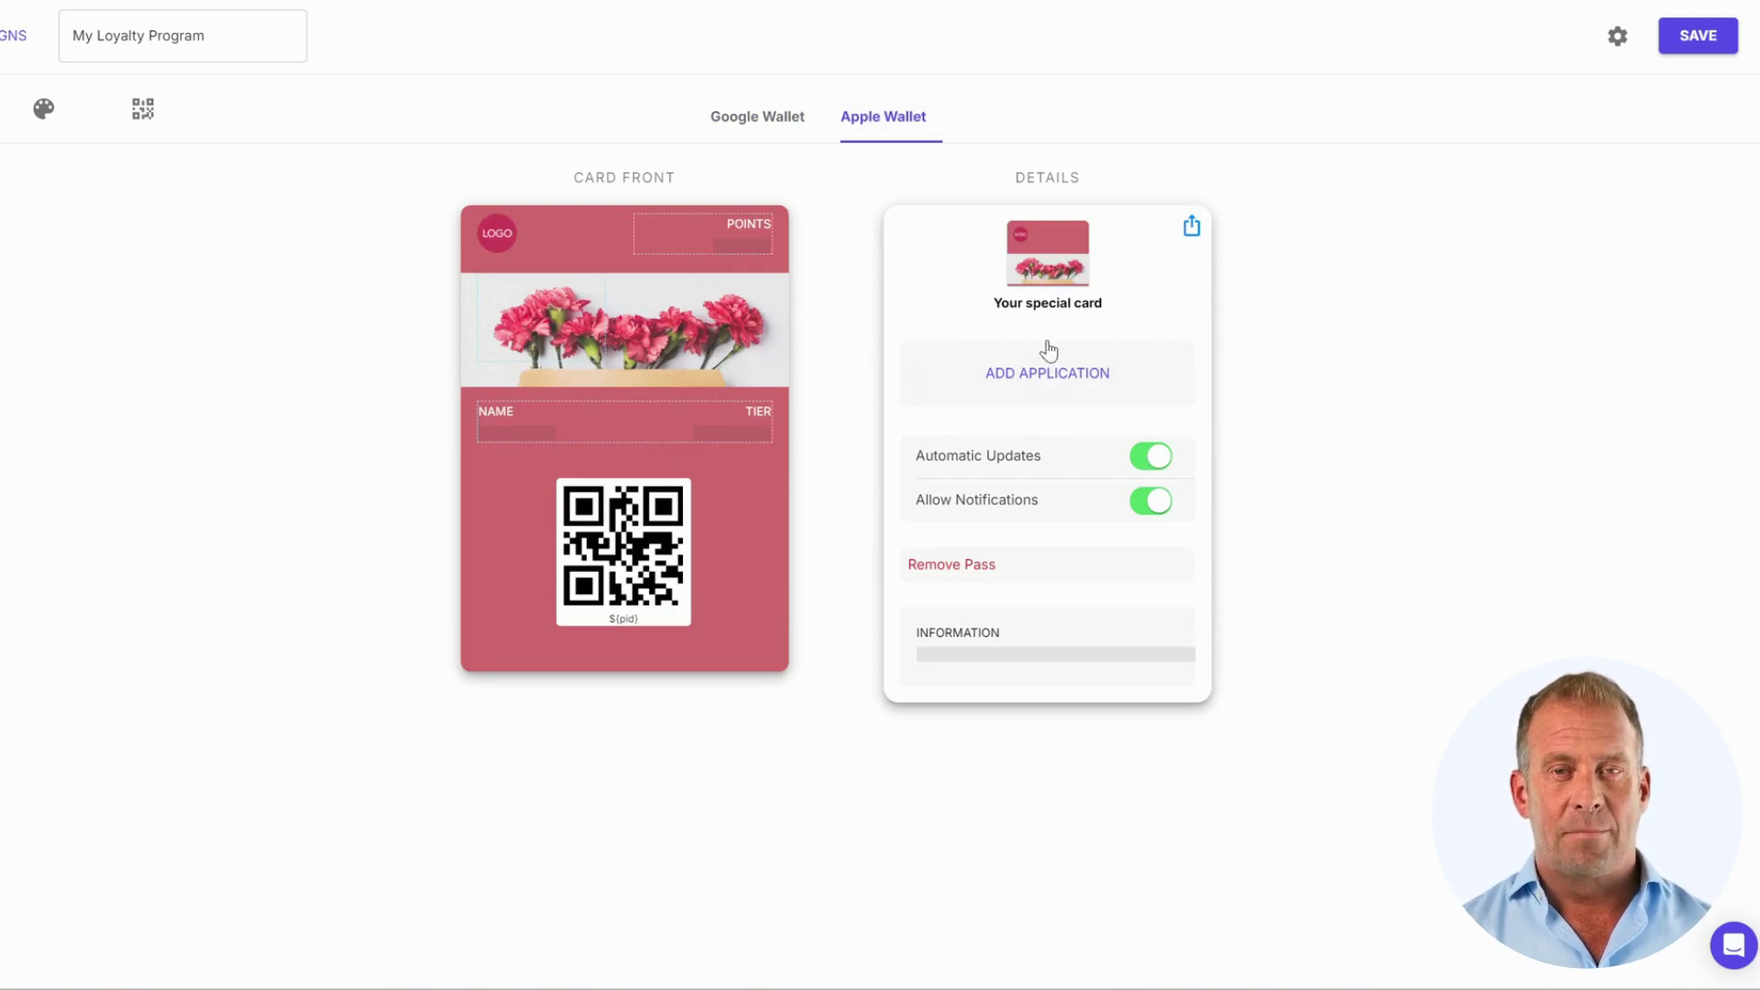
{"action": "left_click", "coordinate": [981, 385]}
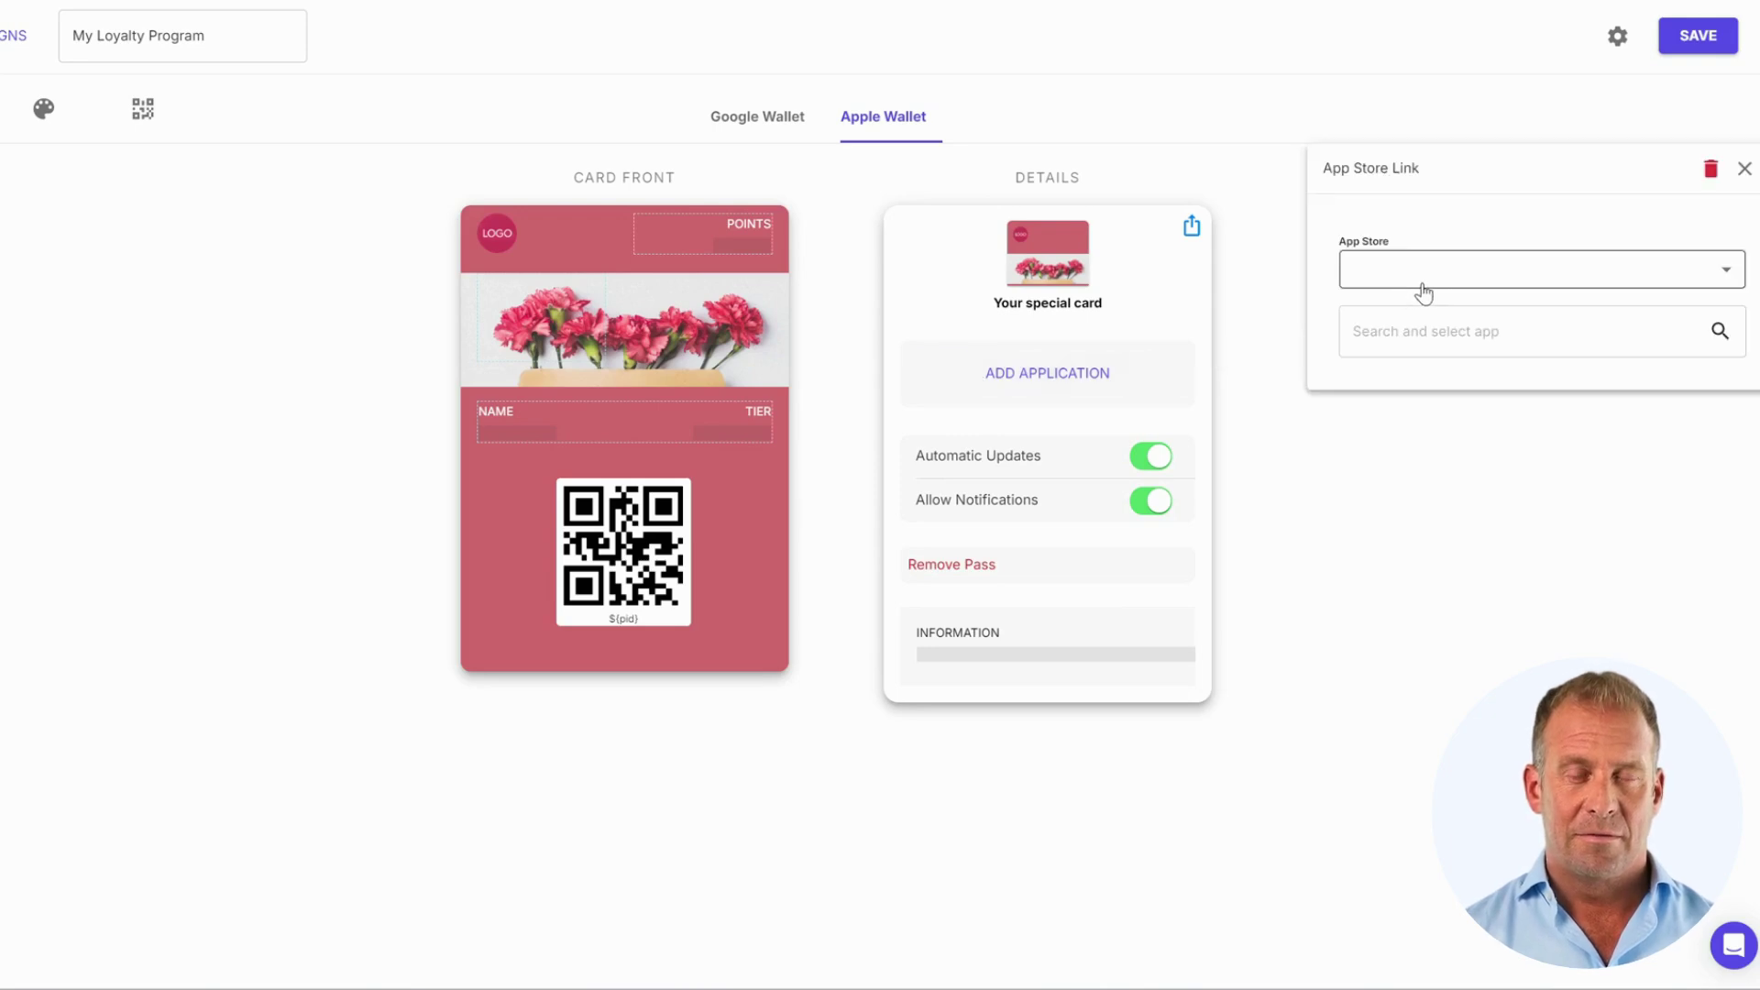
{"action": "left_click", "coordinate": [1743, 184]}
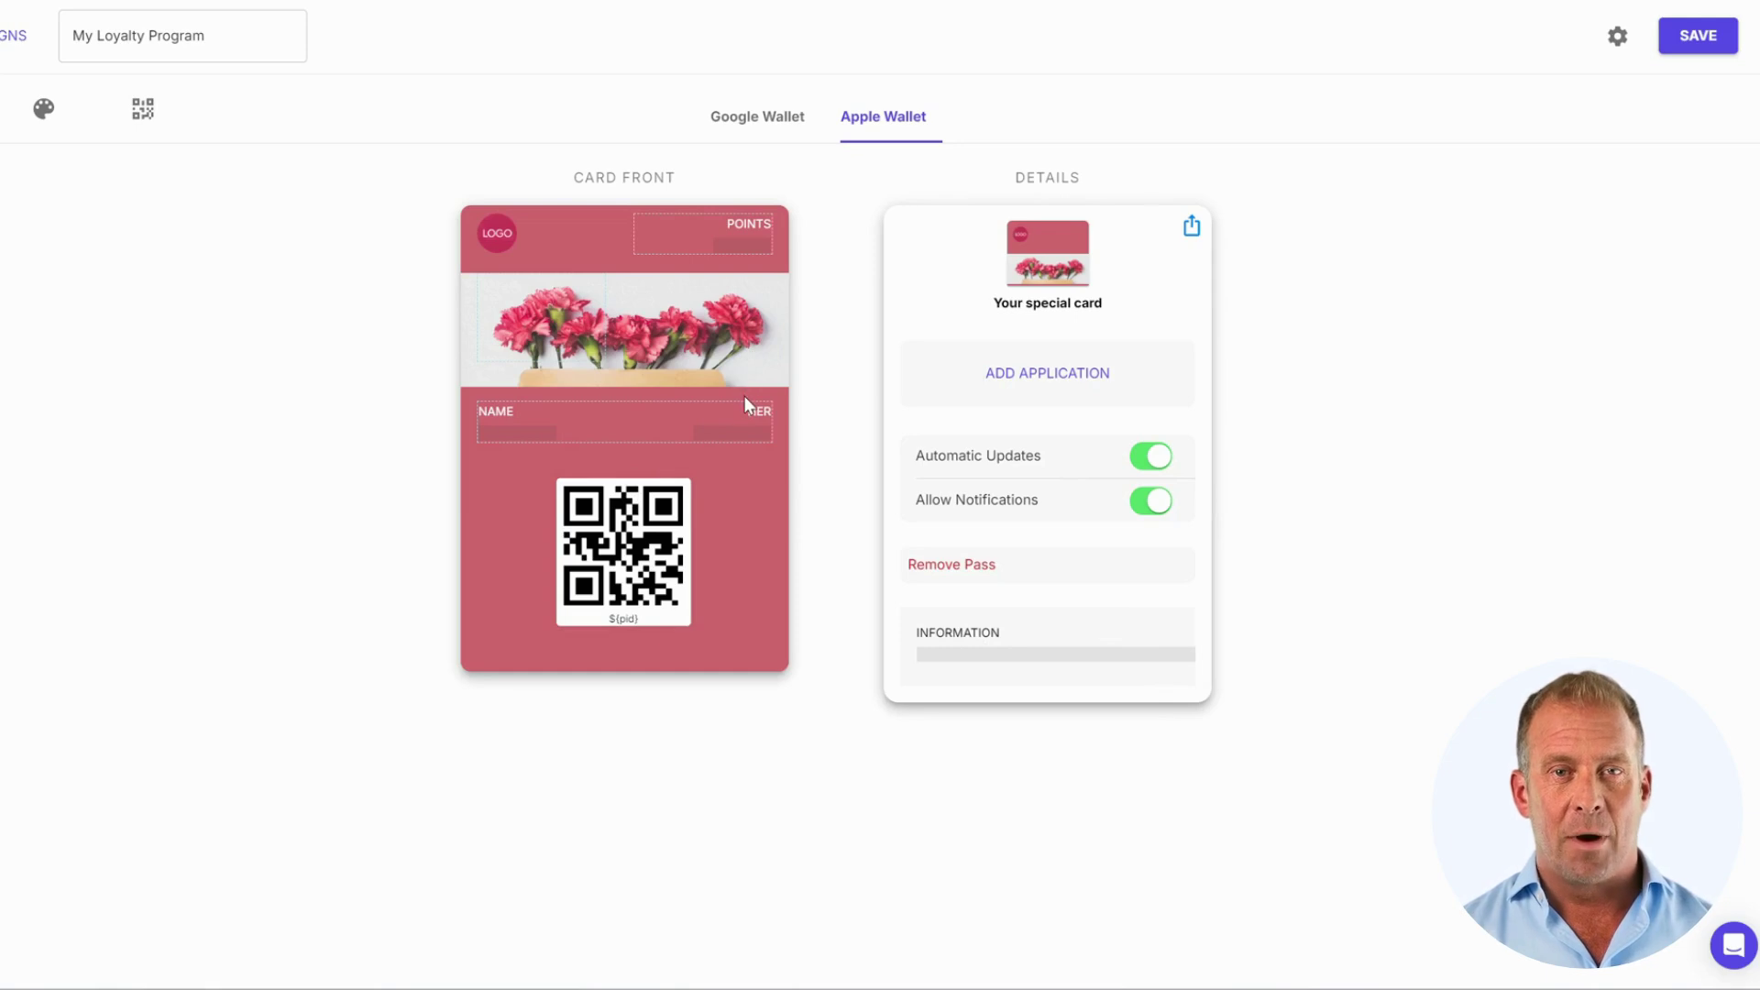
{"action": "mouse_move", "coordinate": [745, 400]}
{"action": "left_mouse_down"}
{"action": "mouse_move", "coordinate": [837, 510]}
{"action": "mouse_move", "coordinate": [1041, 672]}
{"action": "mouse_move", "coordinate": [901, 624]}
{"action": "mouse_move", "coordinate": [746, 429]}
{"action": "left_mouse_up"}
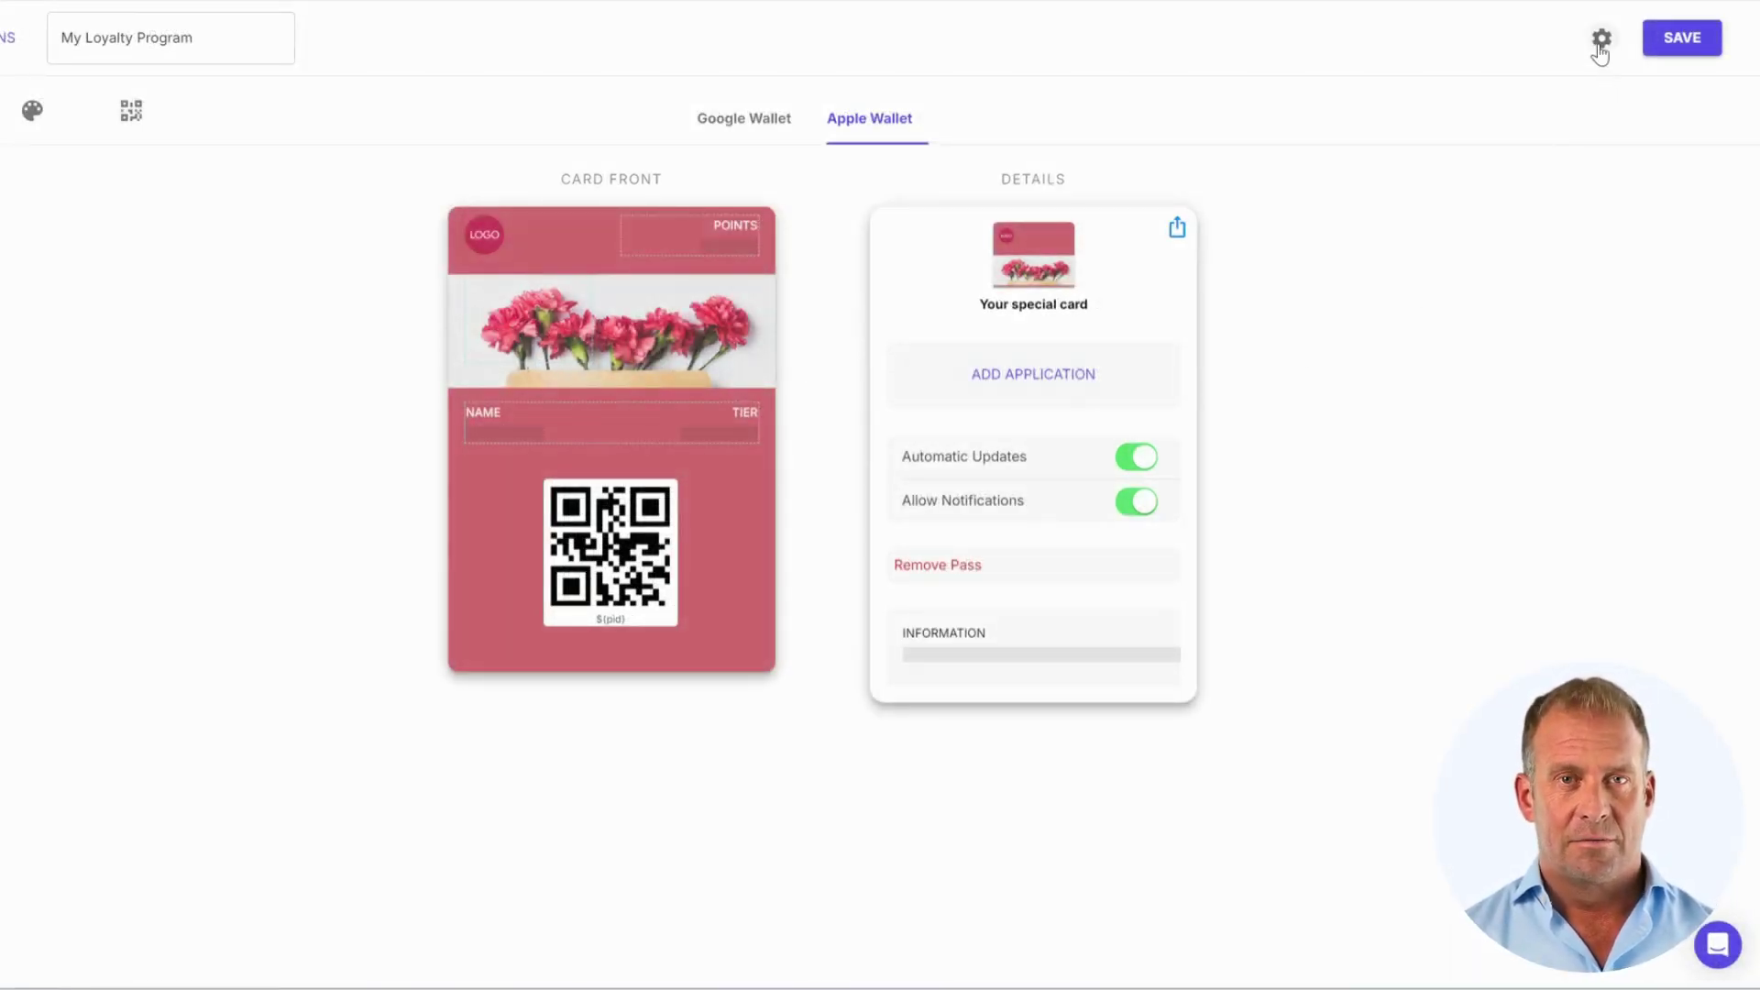
{"action": "left_click", "coordinate": [1602, 40]}
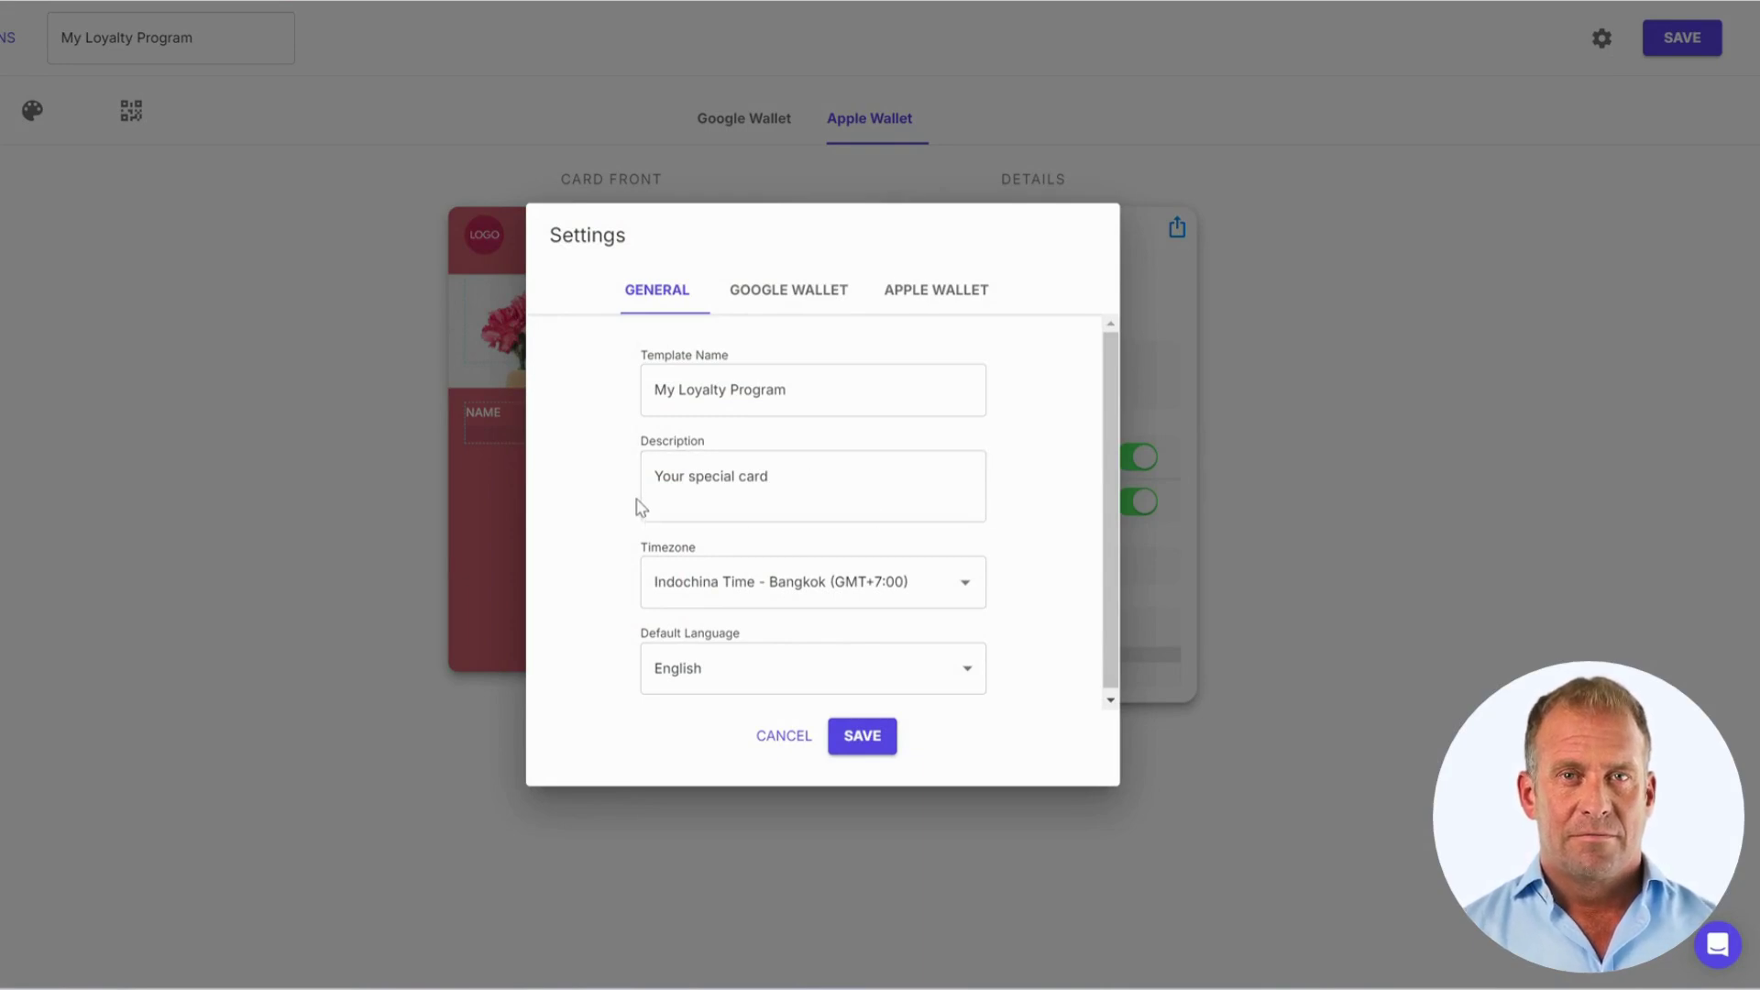
{"action": "scroll", "coordinate": [780, 458], "scroll_direction": "down", "scroll_amount": 1}
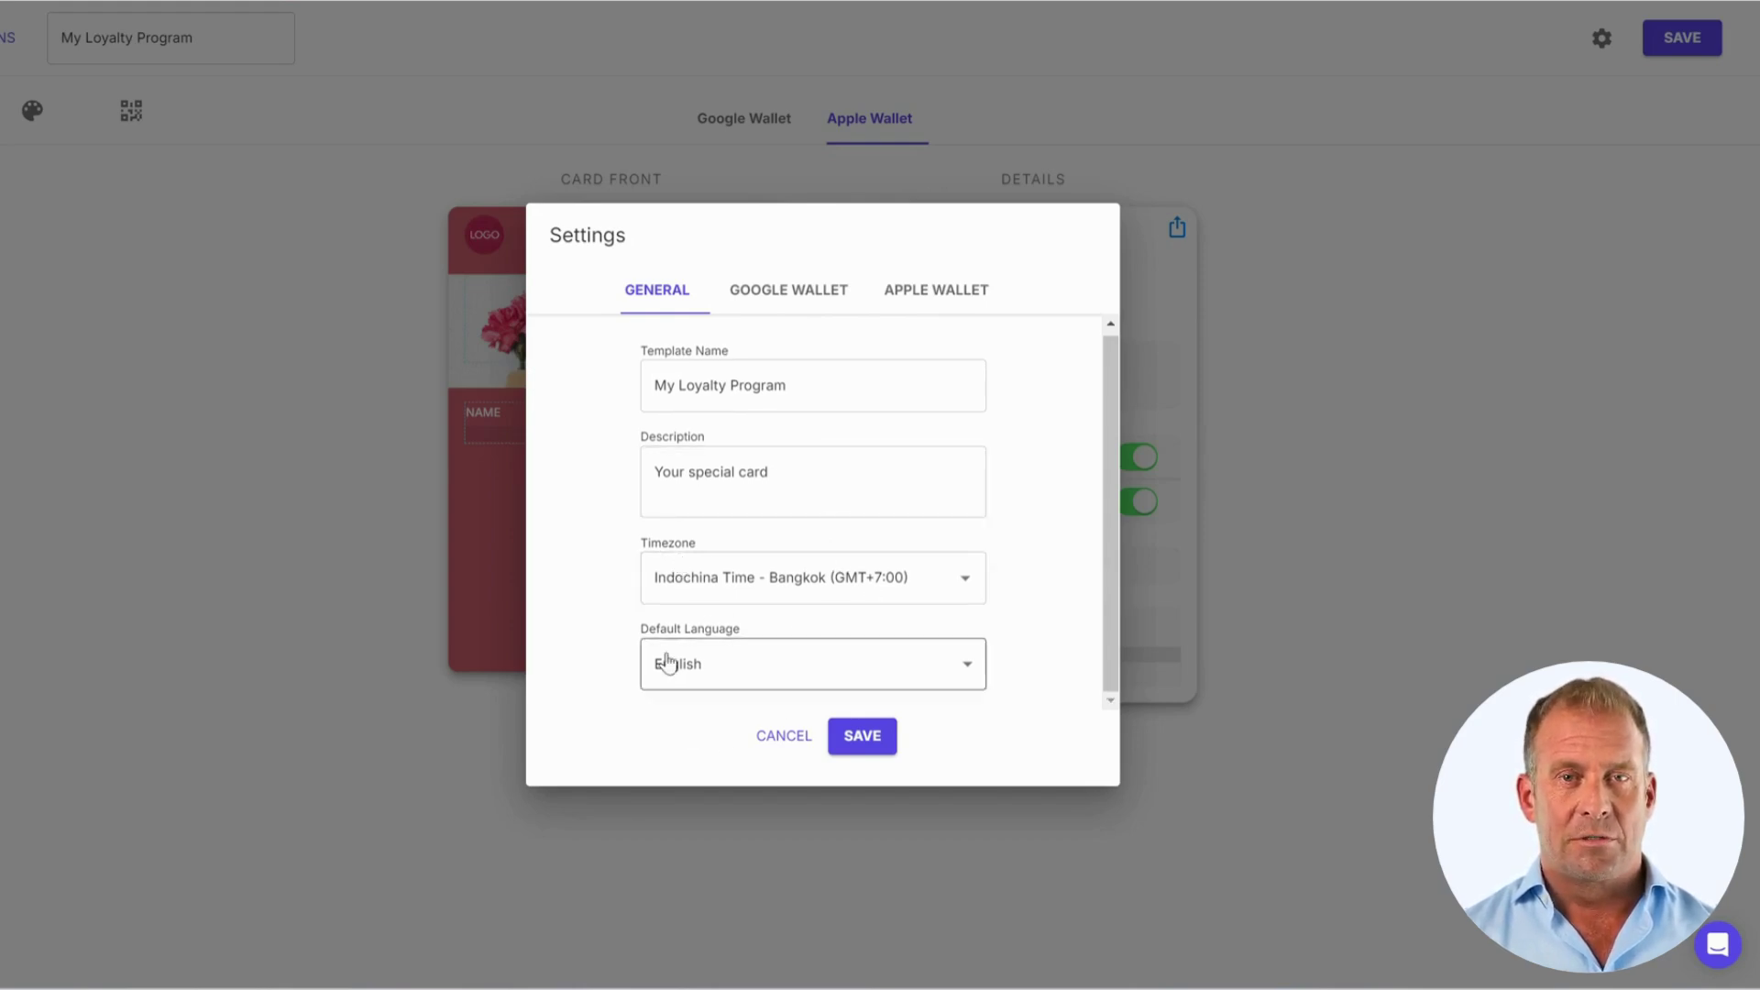
{"action": "left_click", "coordinate": [795, 303]}
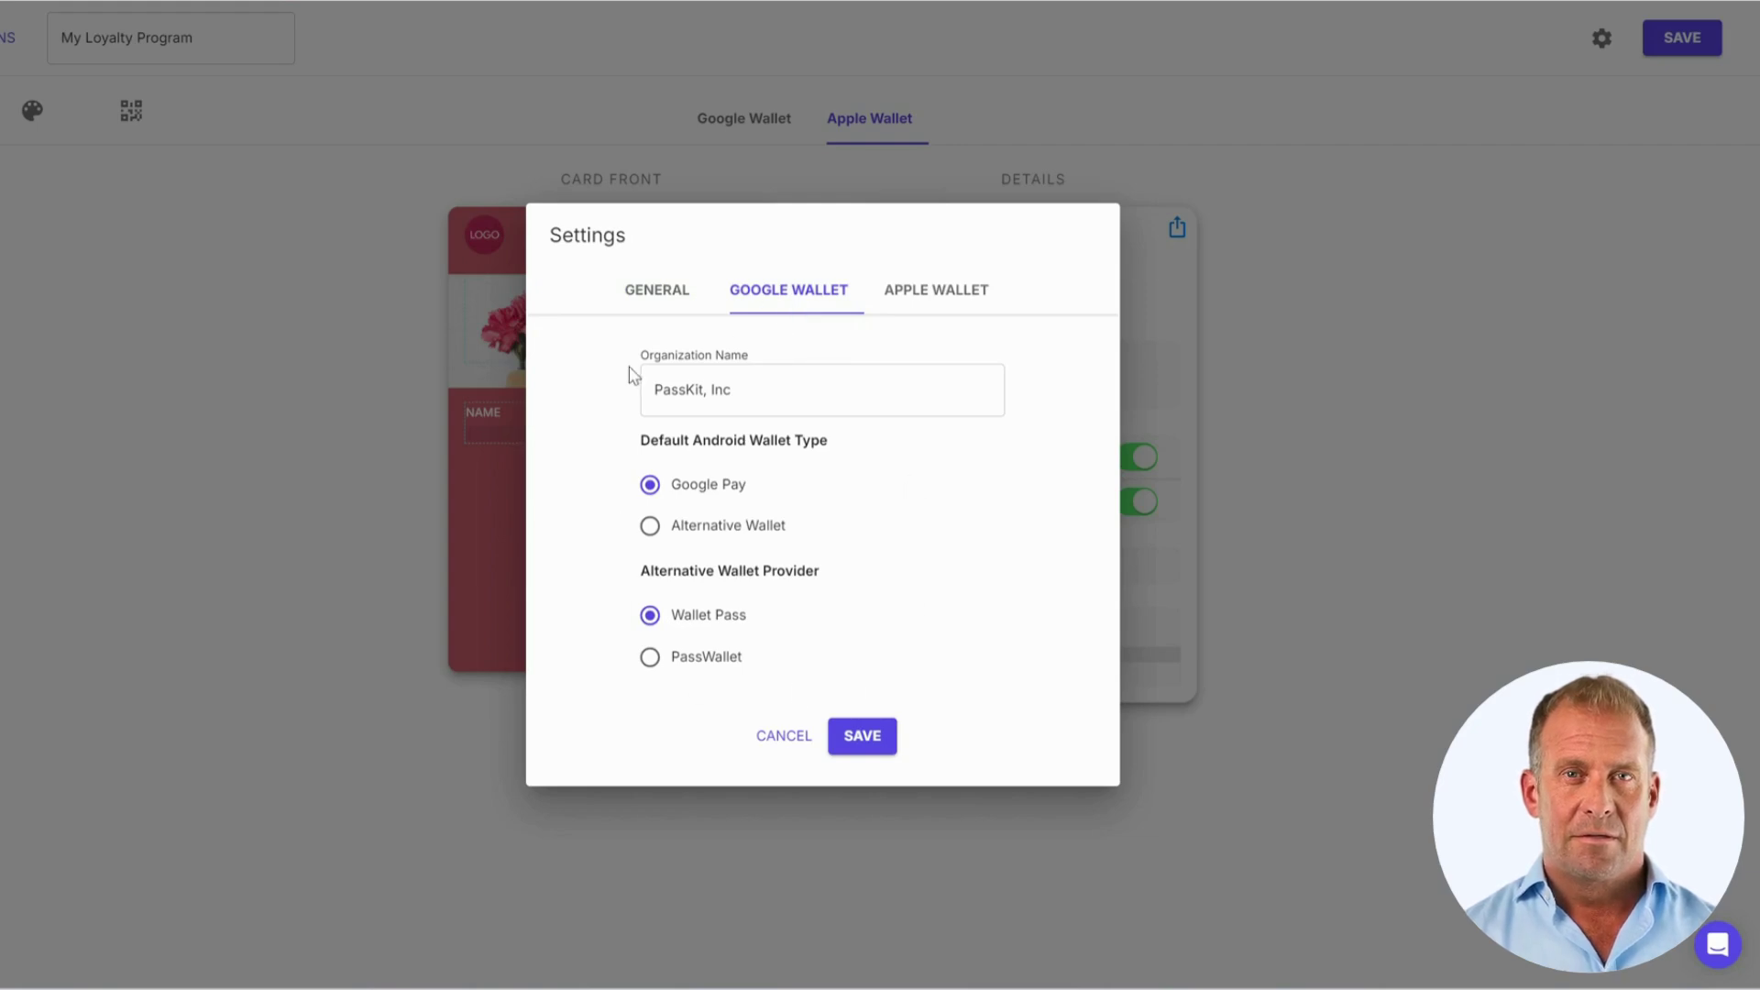
{"action": "left_click", "coordinate": [913, 305]}
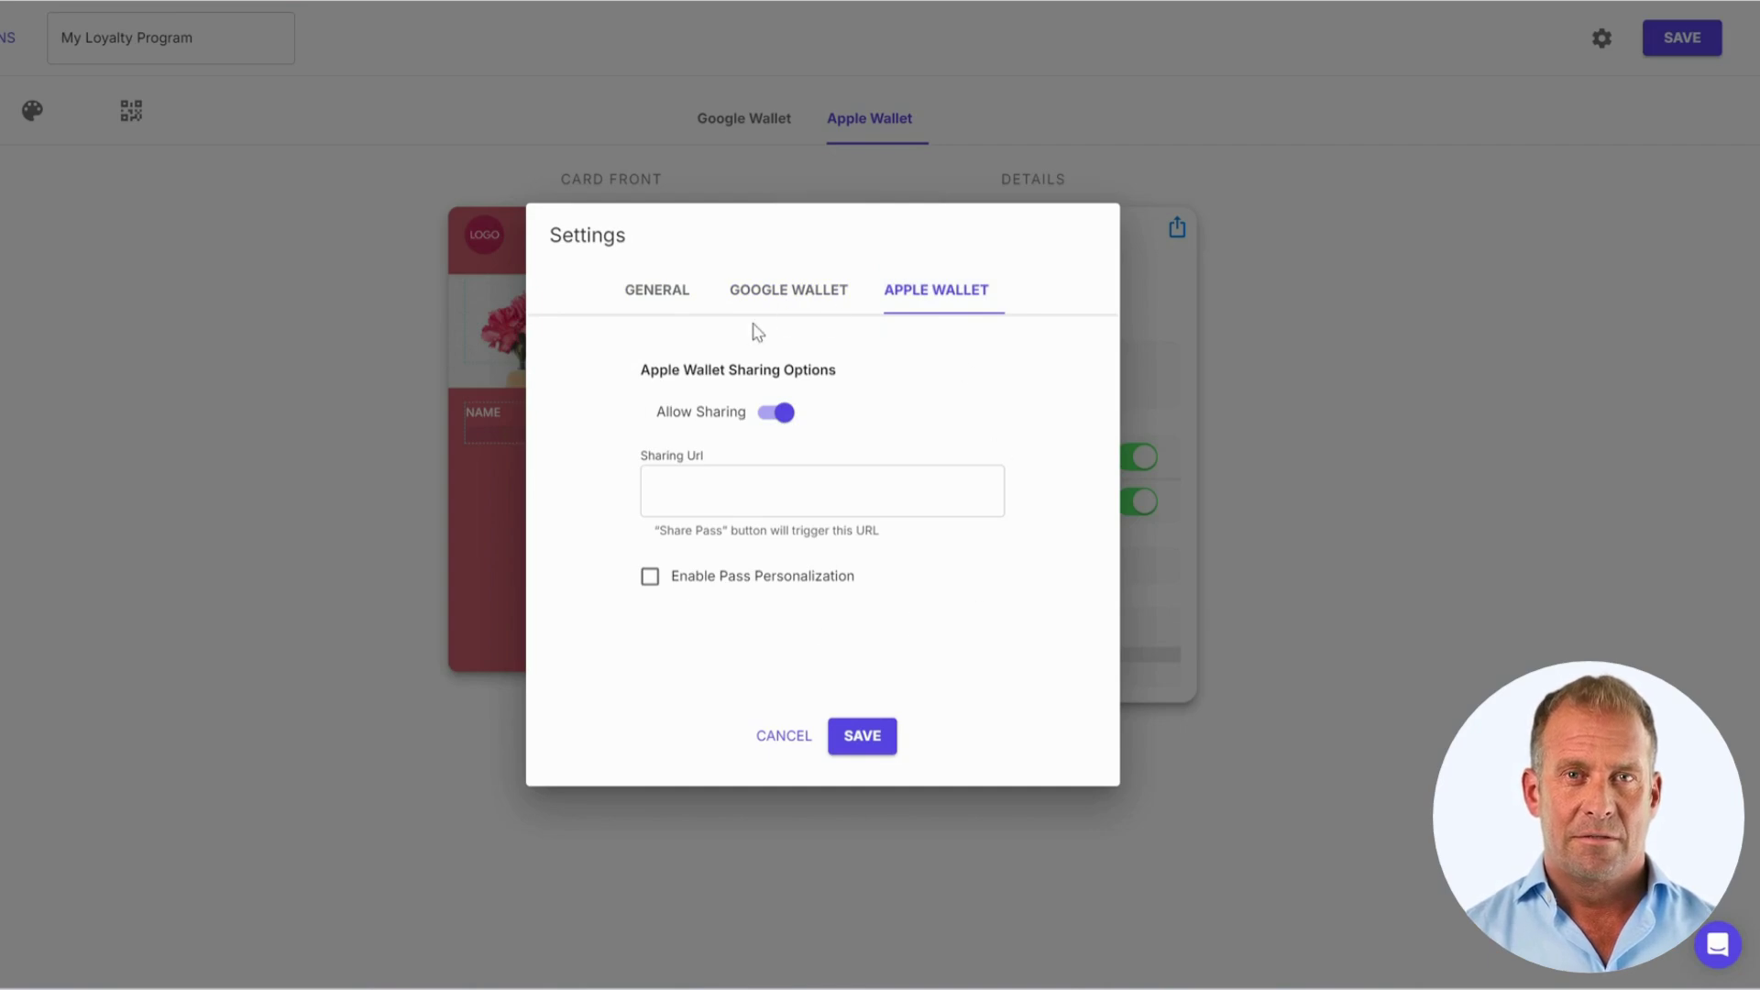
{"action": "left_click", "coordinate": [777, 734]}
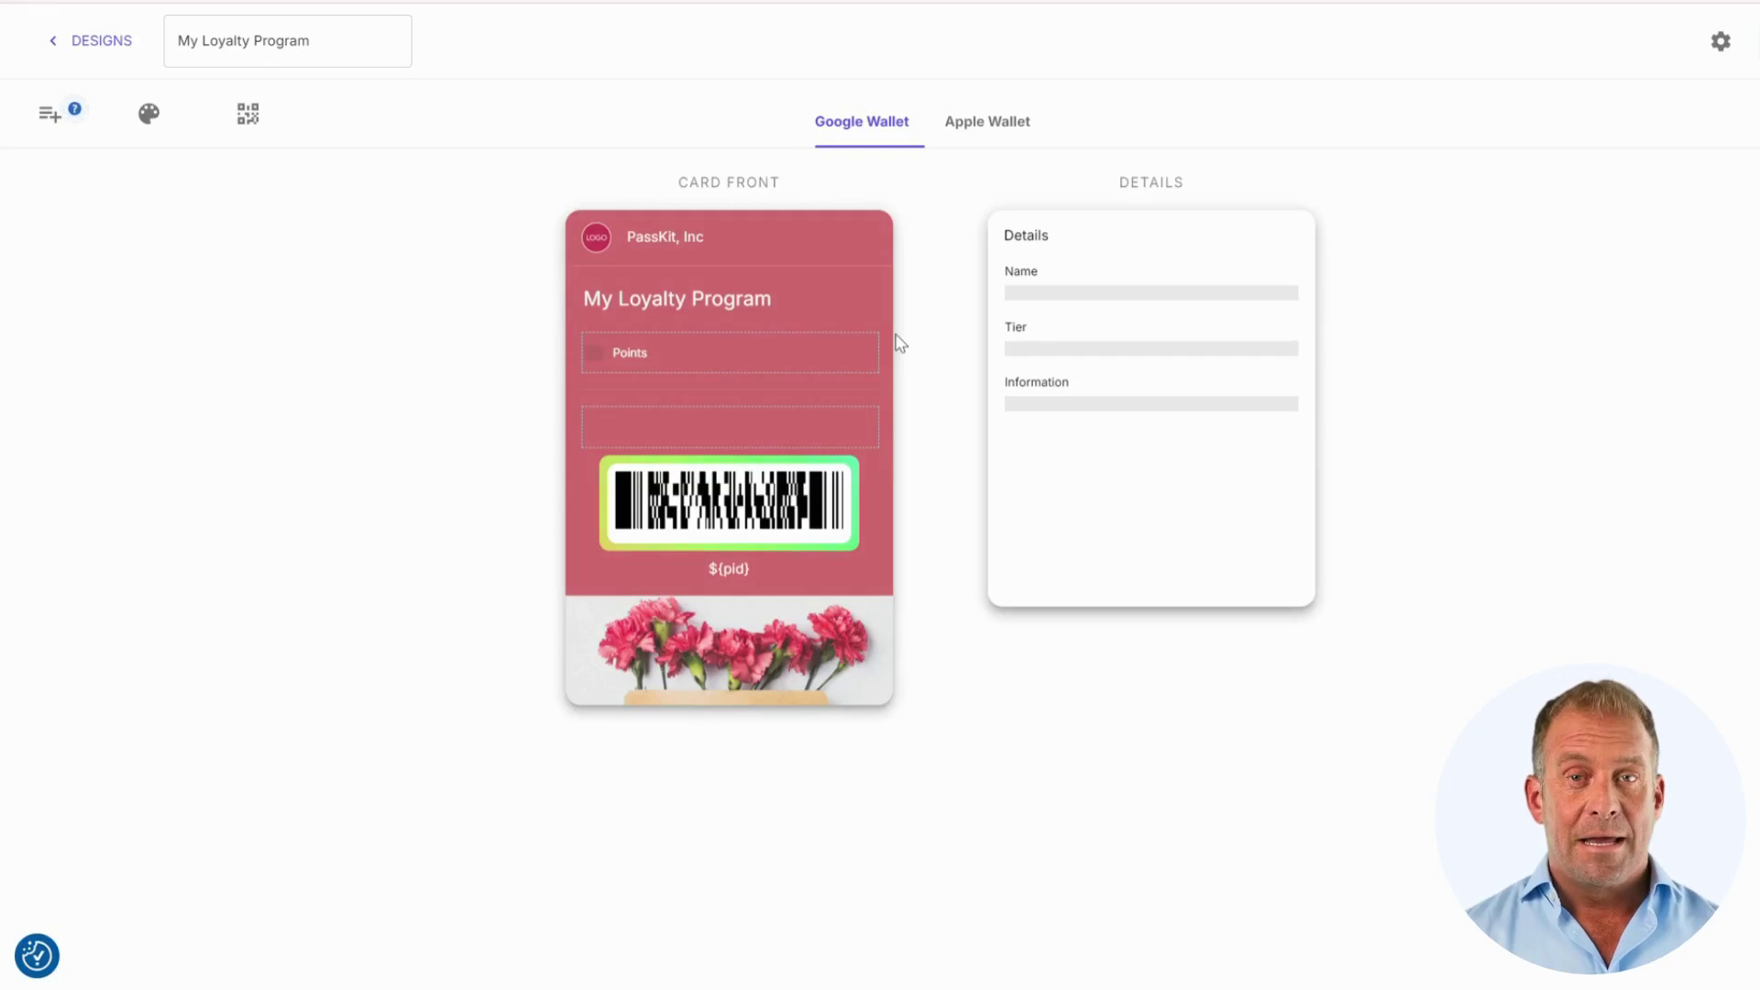
Step: Return to Tiers And Designs, open a new tier form, and cancel it, keeping only Base
{"action": "left_click", "coordinate": [101, 46]}
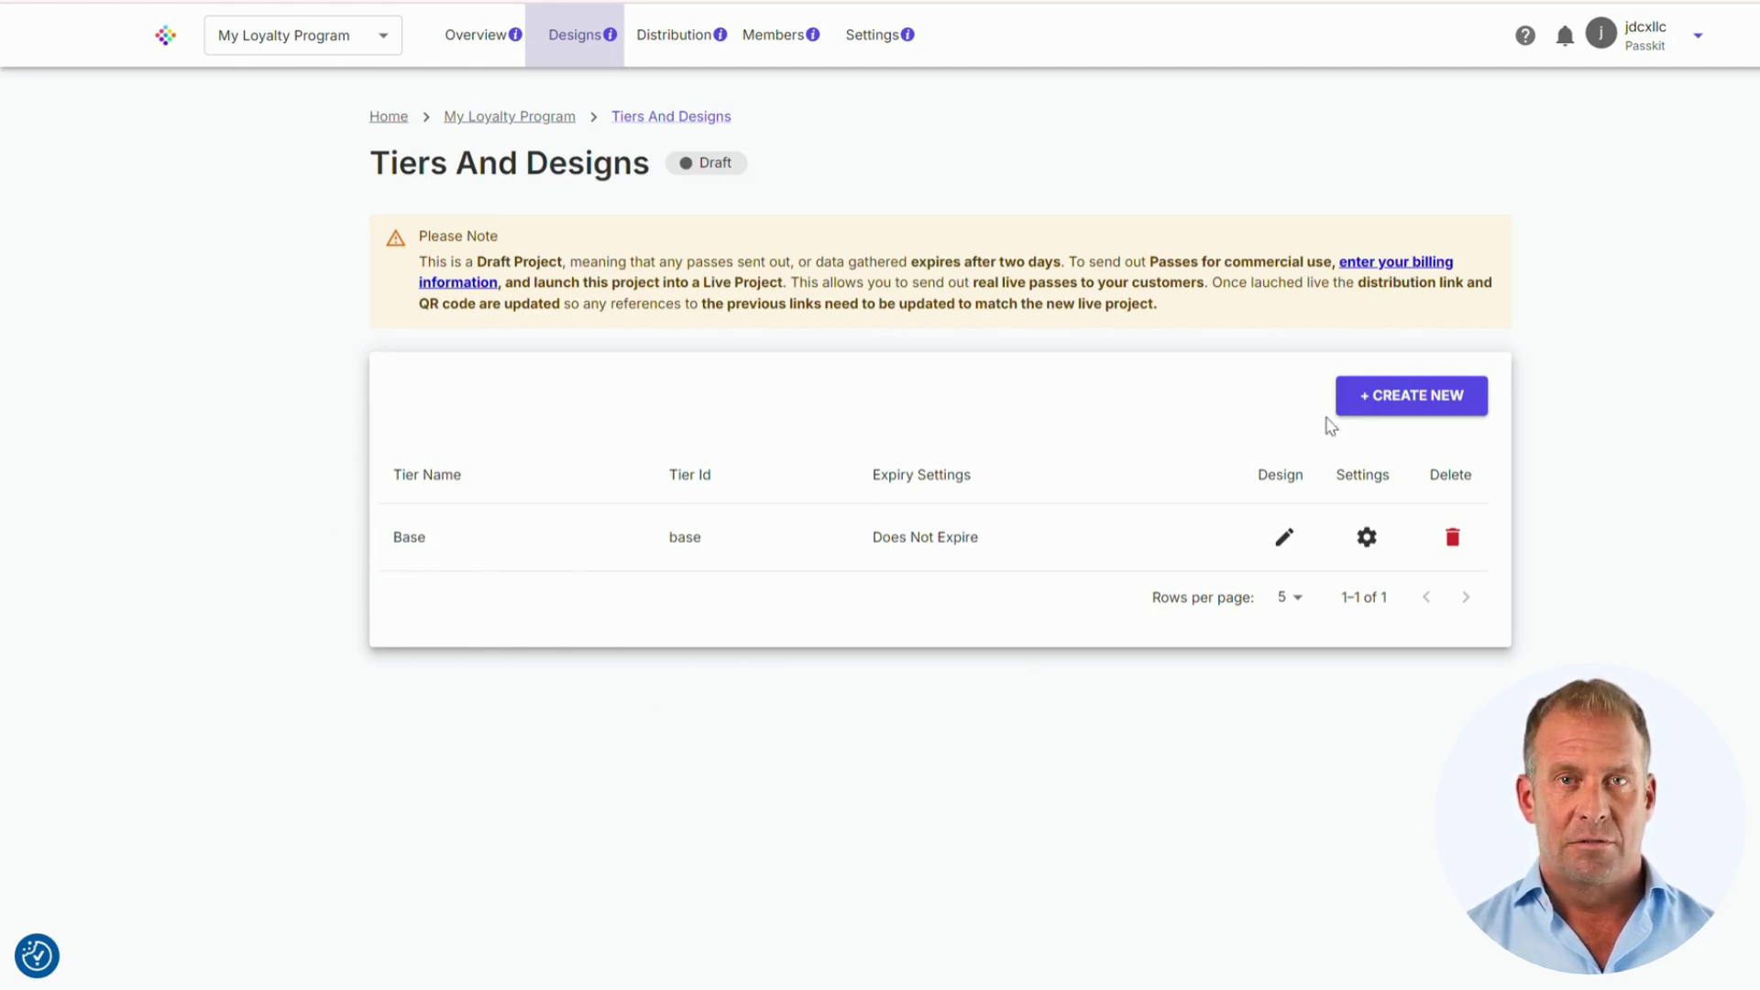
{"action": "left_click", "coordinate": [1401, 405]}
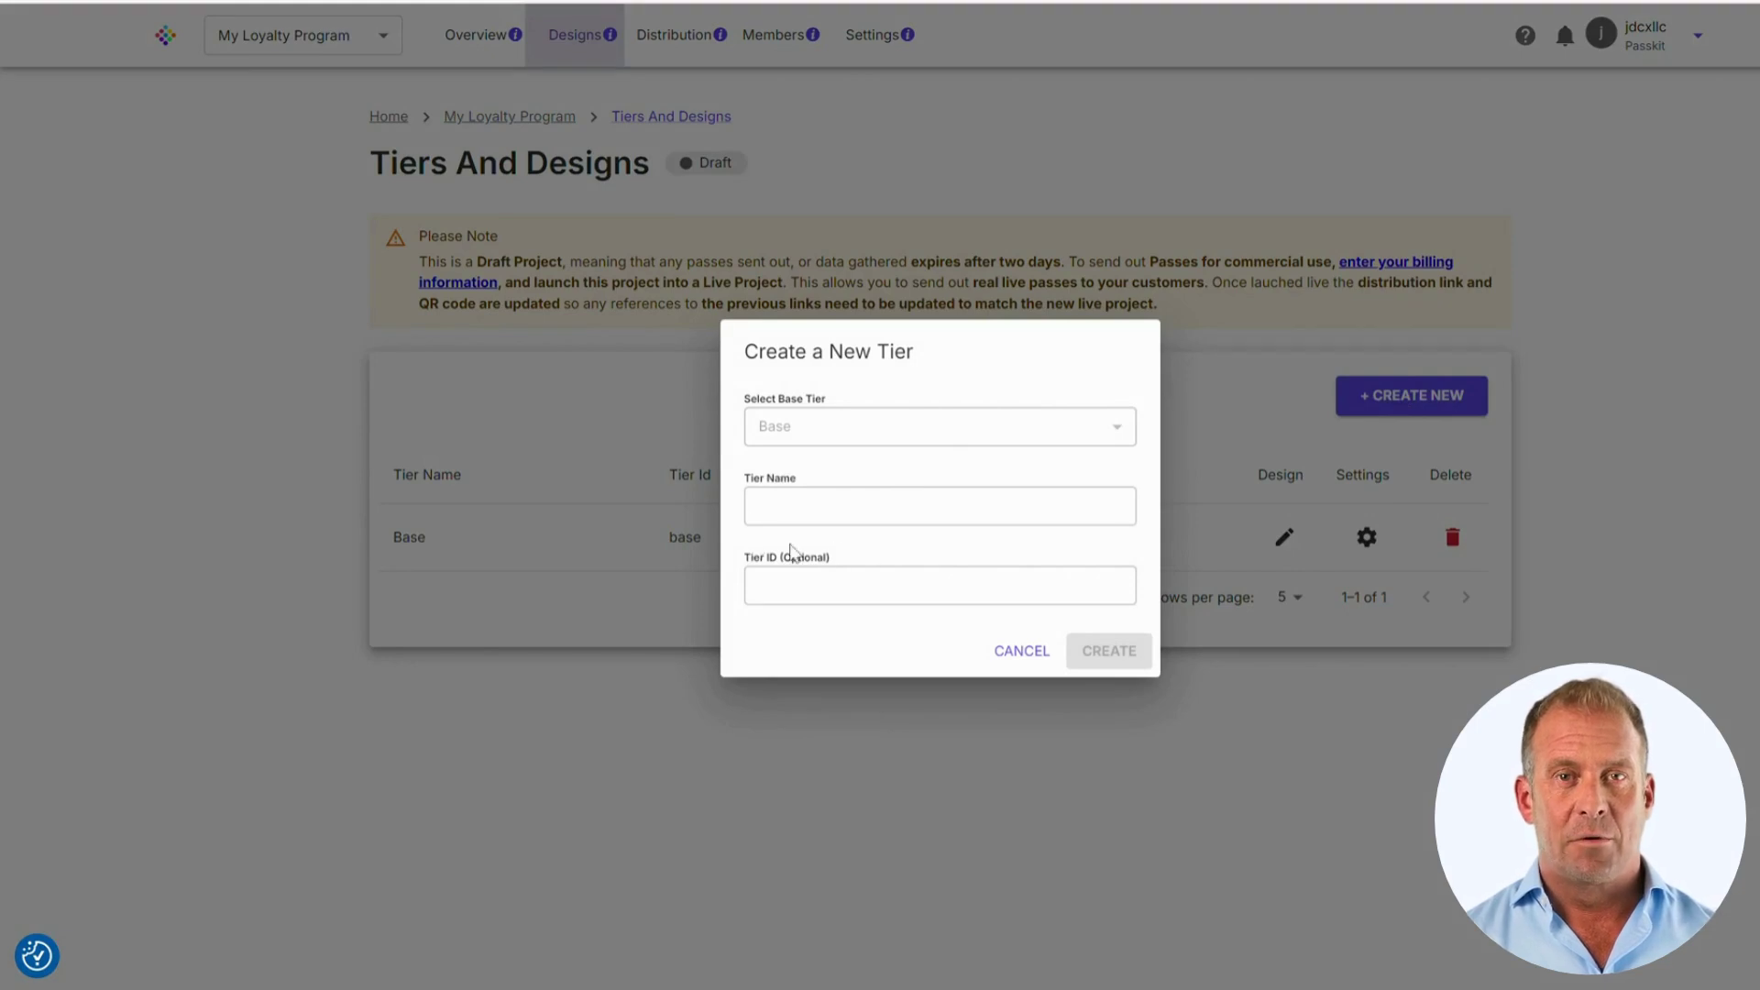
{"action": "left_click", "coordinate": [997, 660]}
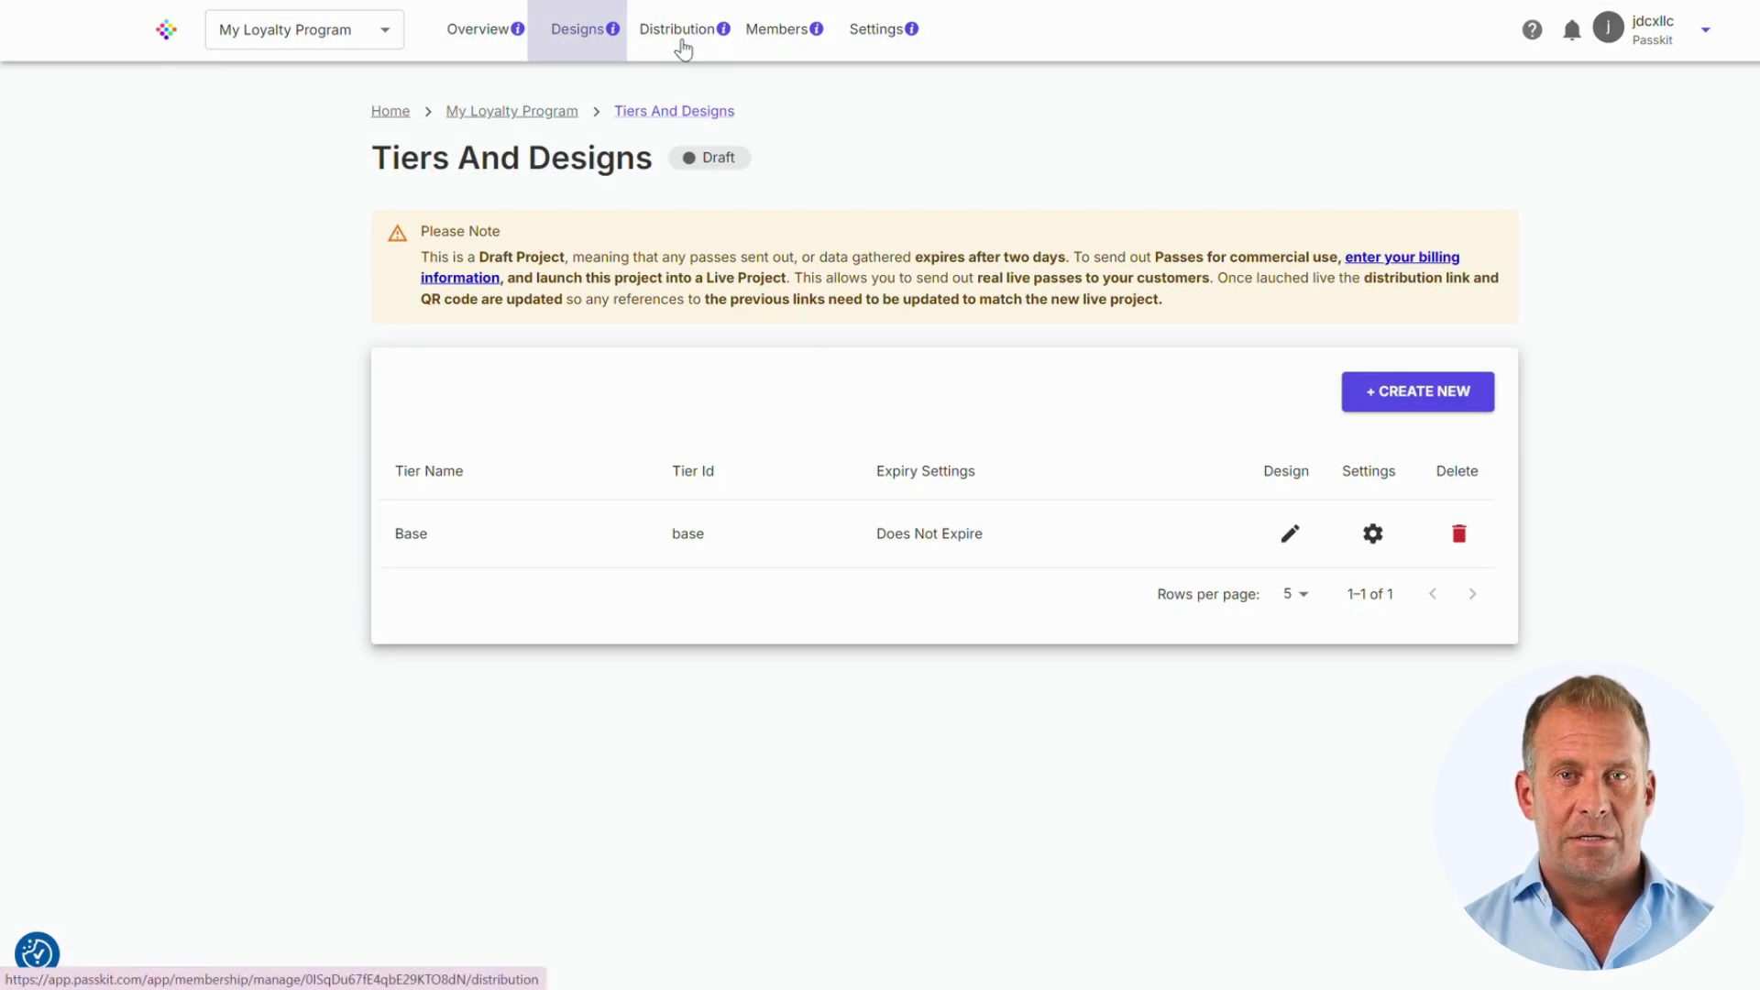
Step: Set the welcome email's Save to phone button to #50e3c2 background and #ffffff text, then save
{"action": "left_click", "coordinate": [683, 41]}
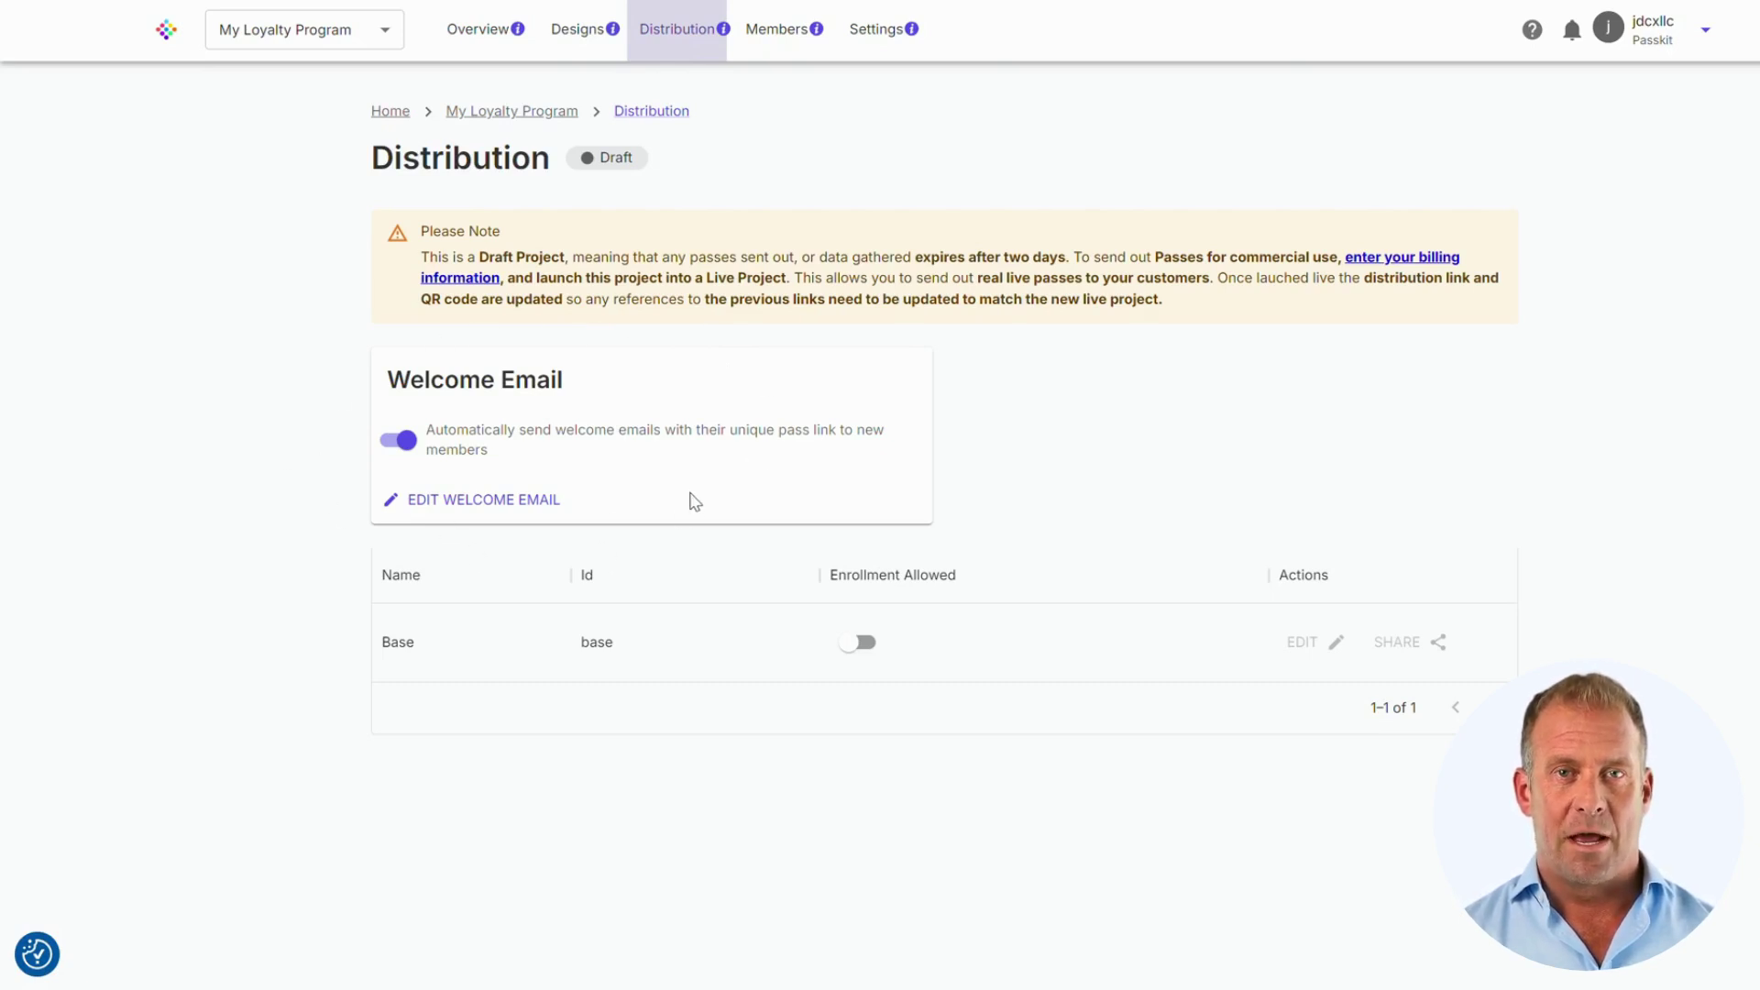
{"action": "left_click", "coordinate": [487, 503]}
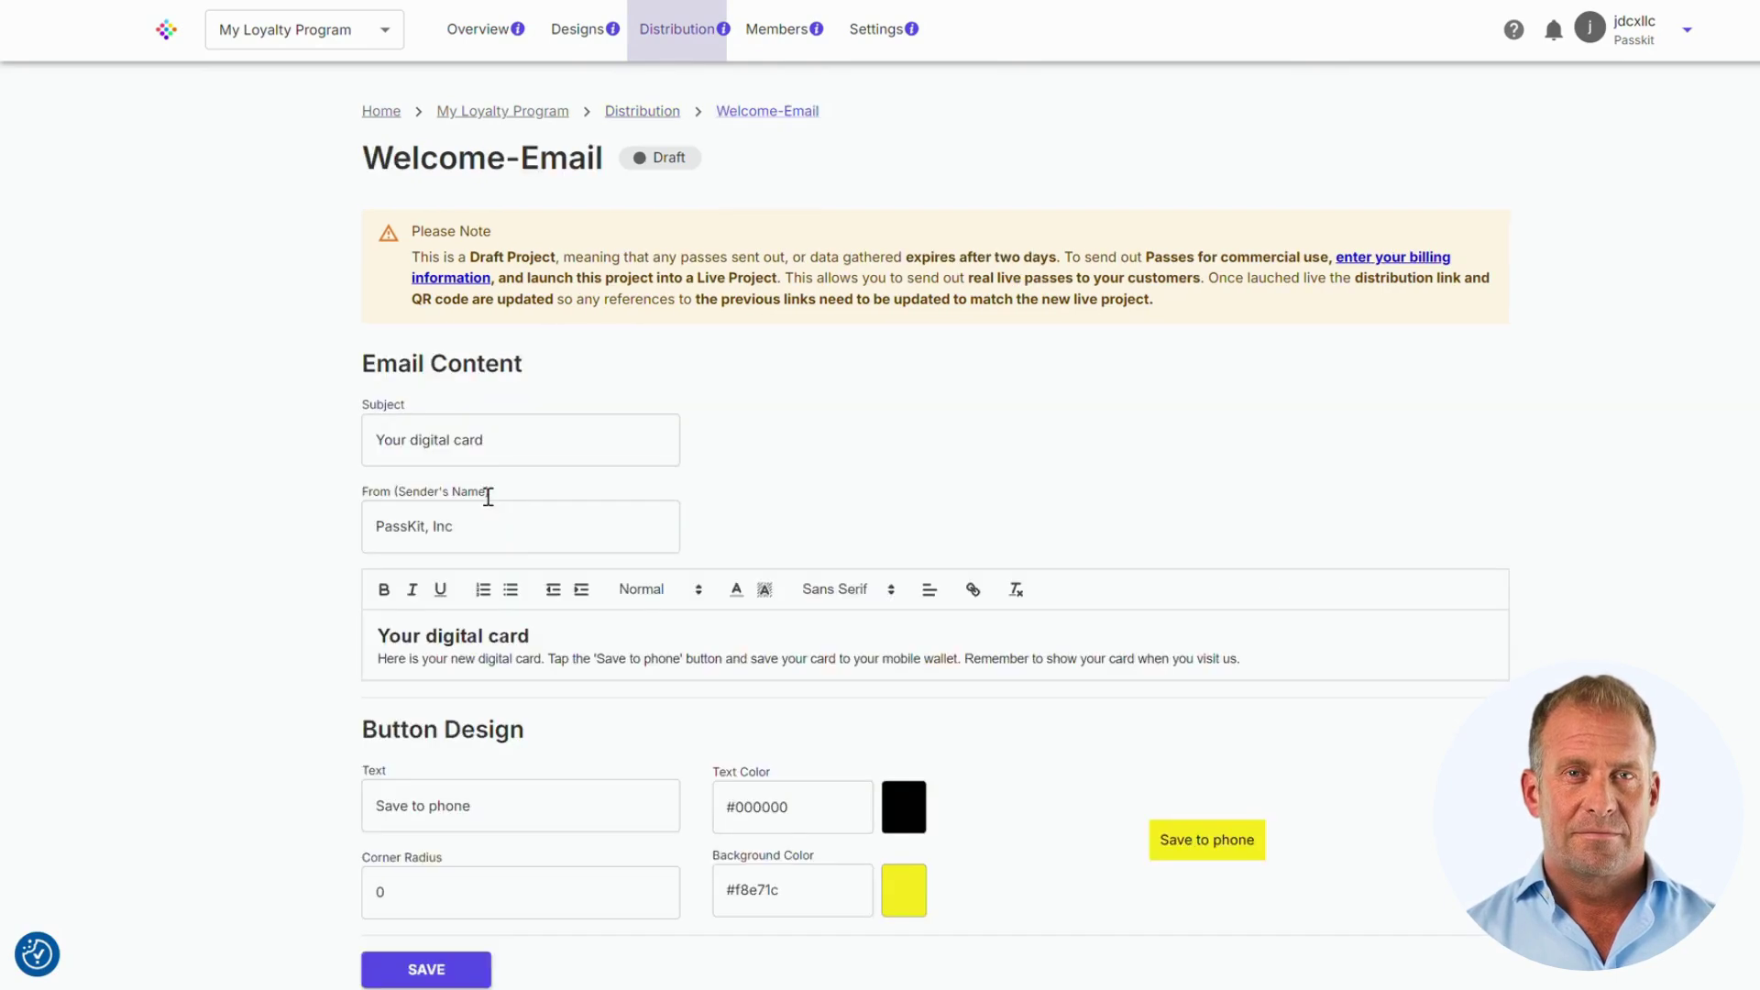
{"action": "scroll", "coordinate": [787, 393], "scroll_direction": "down", "scroll_amount": 1}
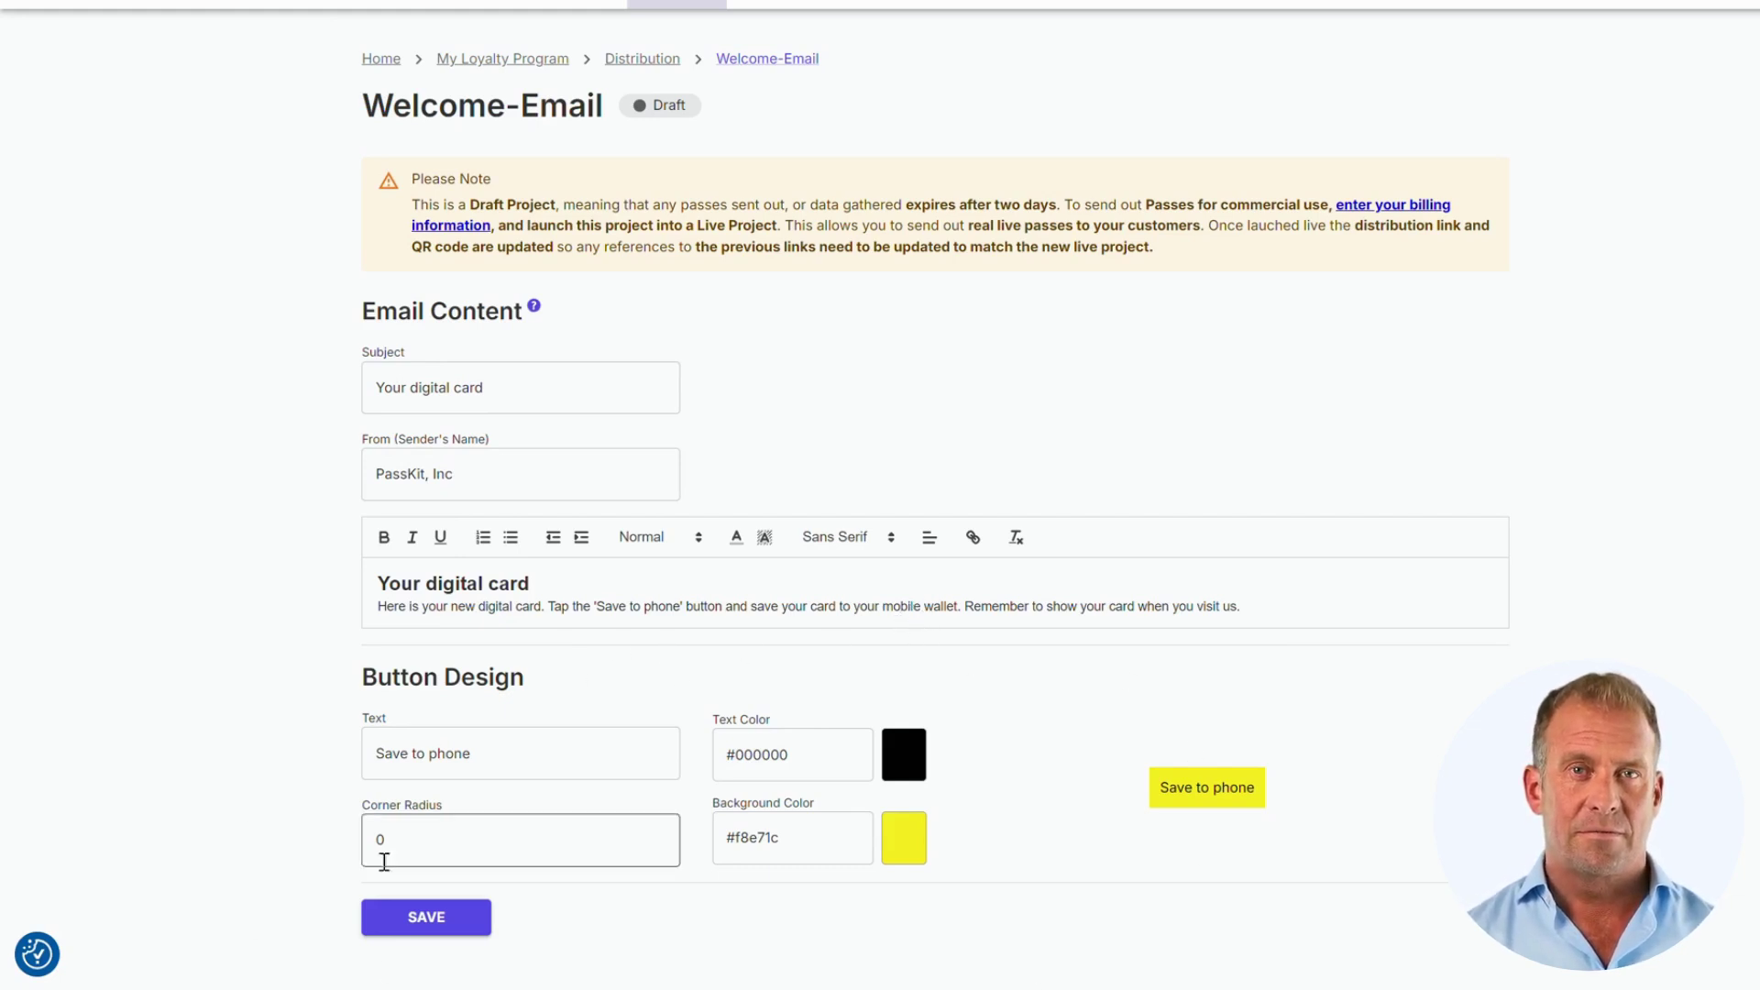
{"action": "left_click", "coordinate": [904, 837]}
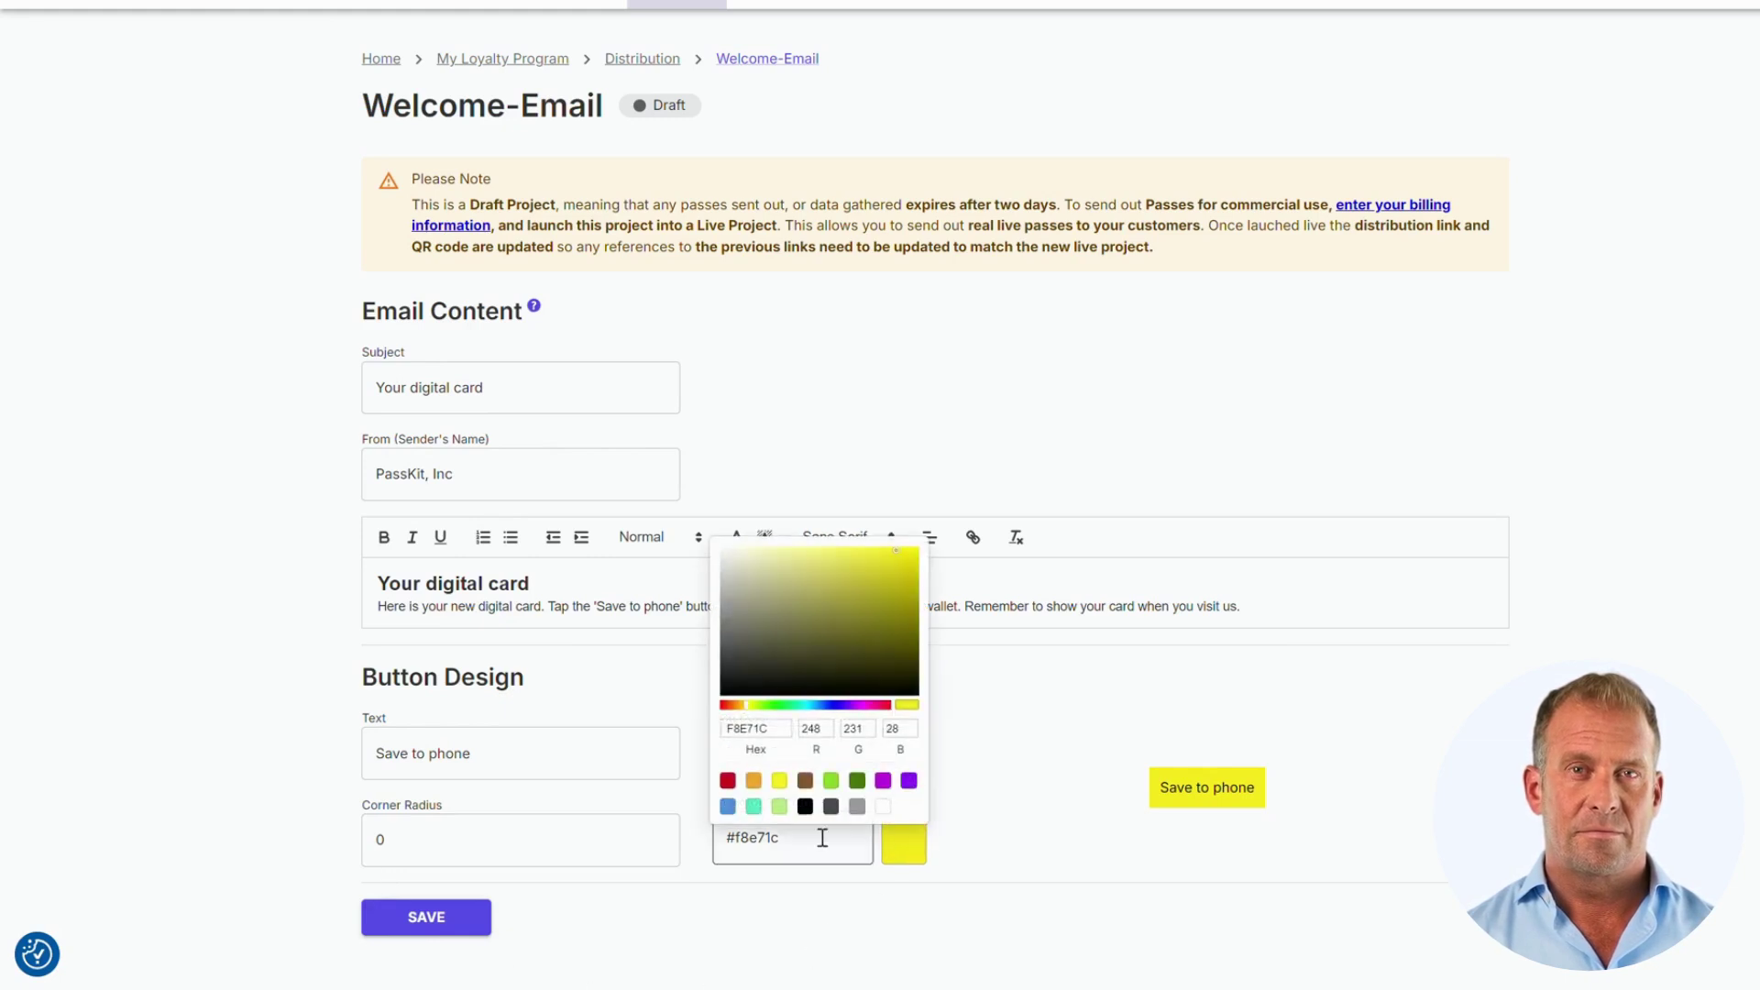
{"action": "left_click", "coordinate": [753, 807]}
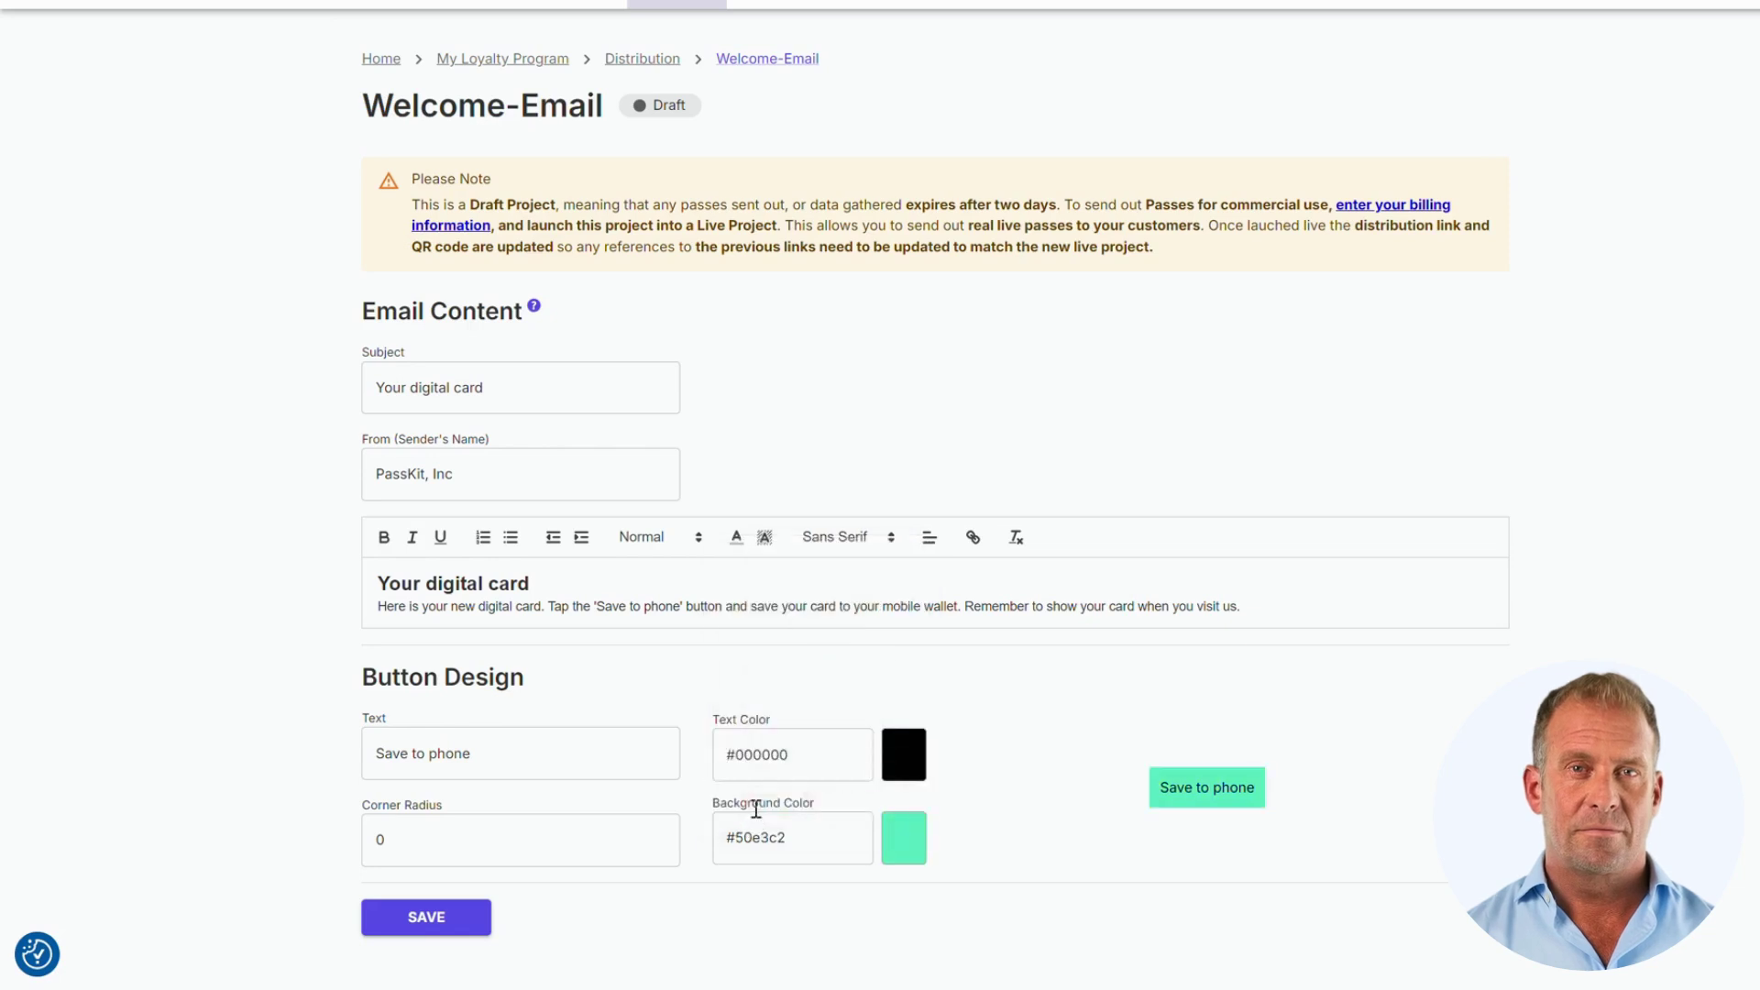
{"action": "left_click", "coordinate": [905, 773]}
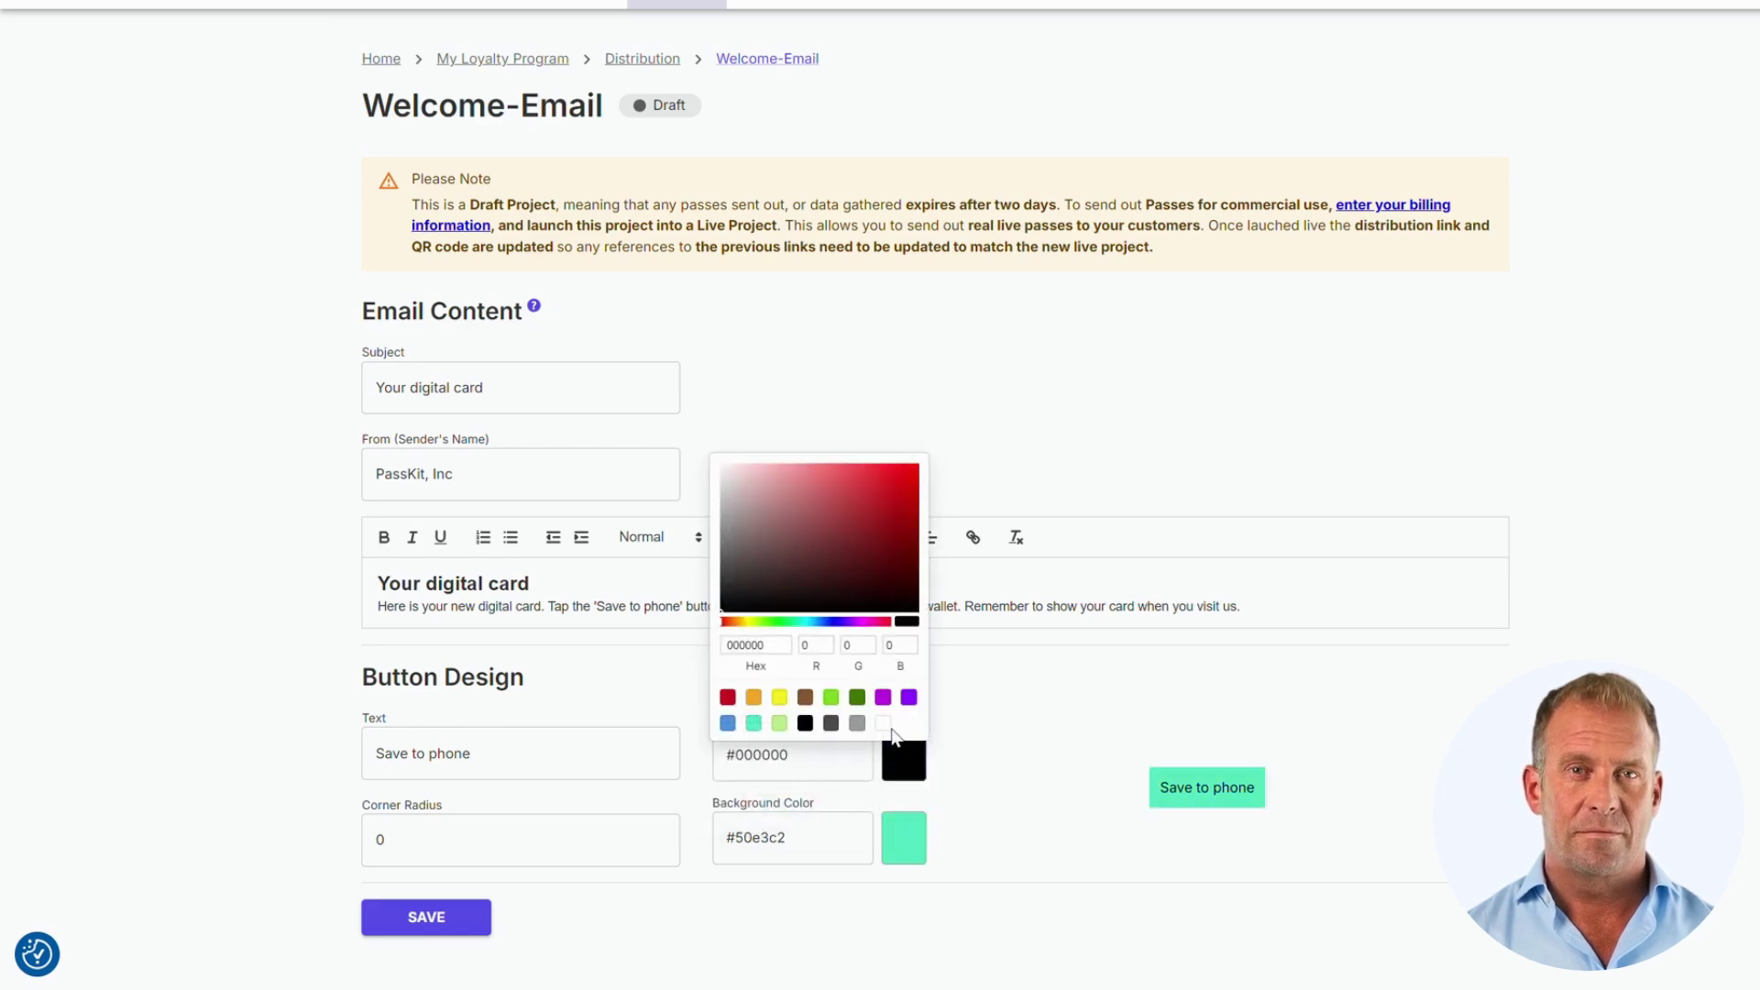
{"action": "left_click", "coordinate": [880, 725]}
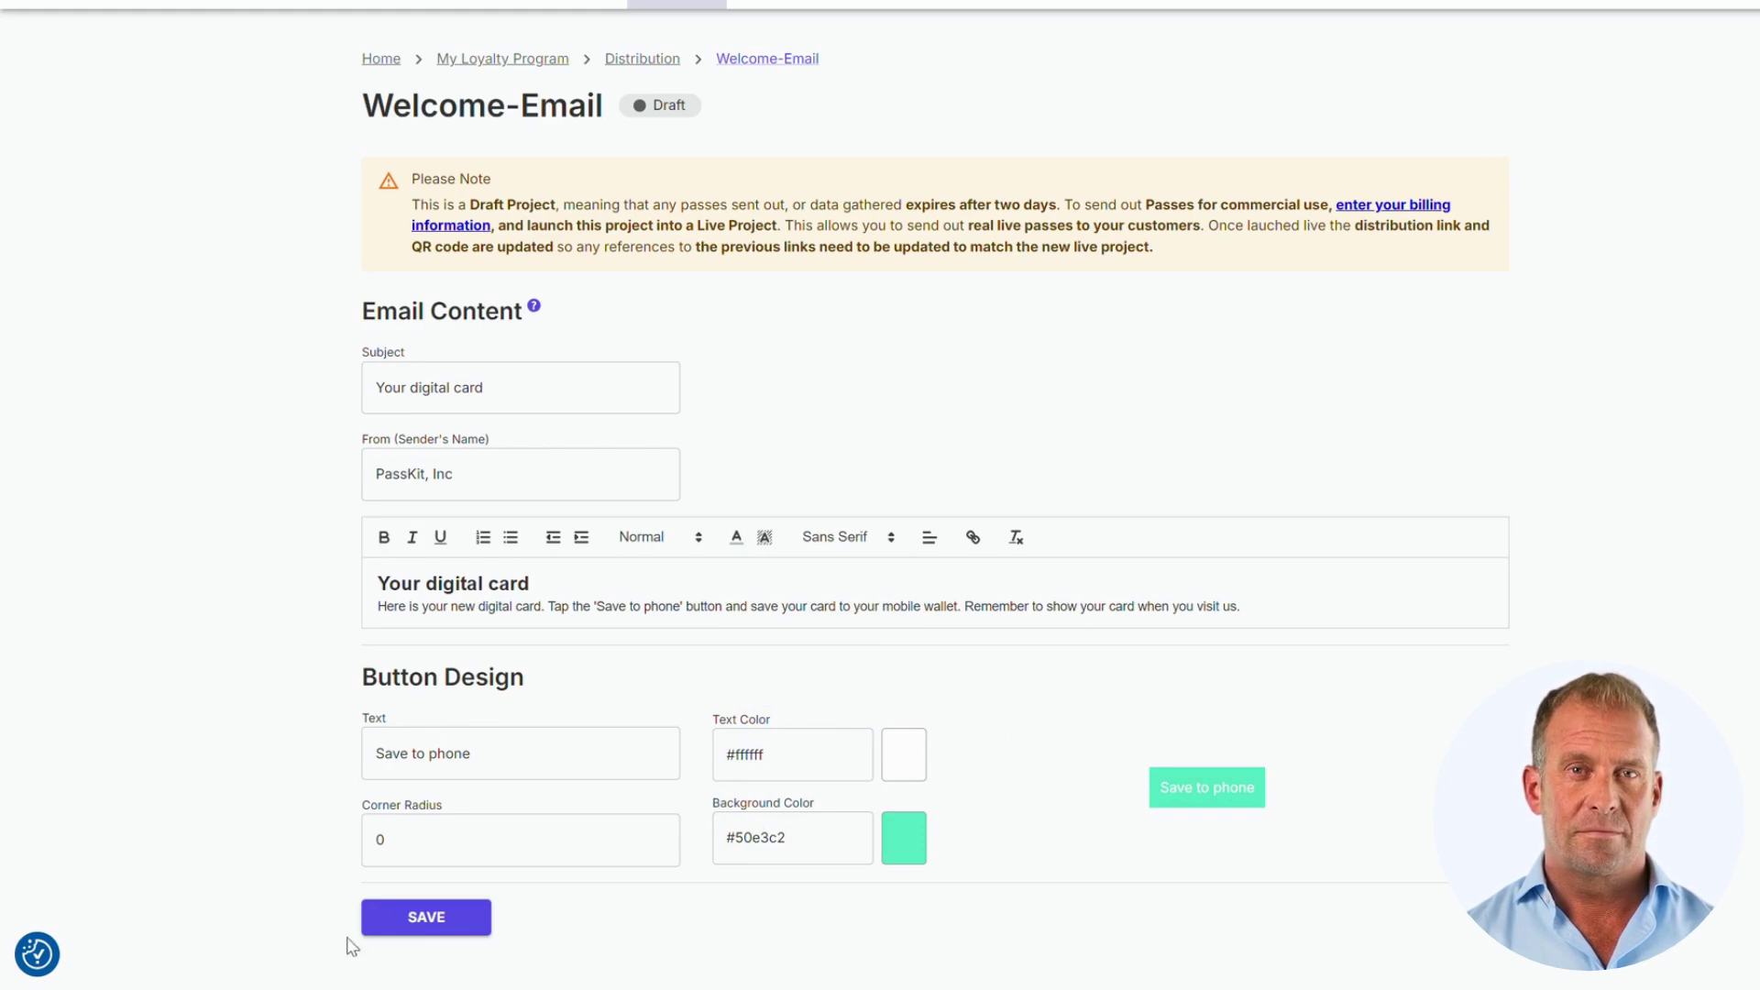
{"action": "left_click", "coordinate": [427, 928]}
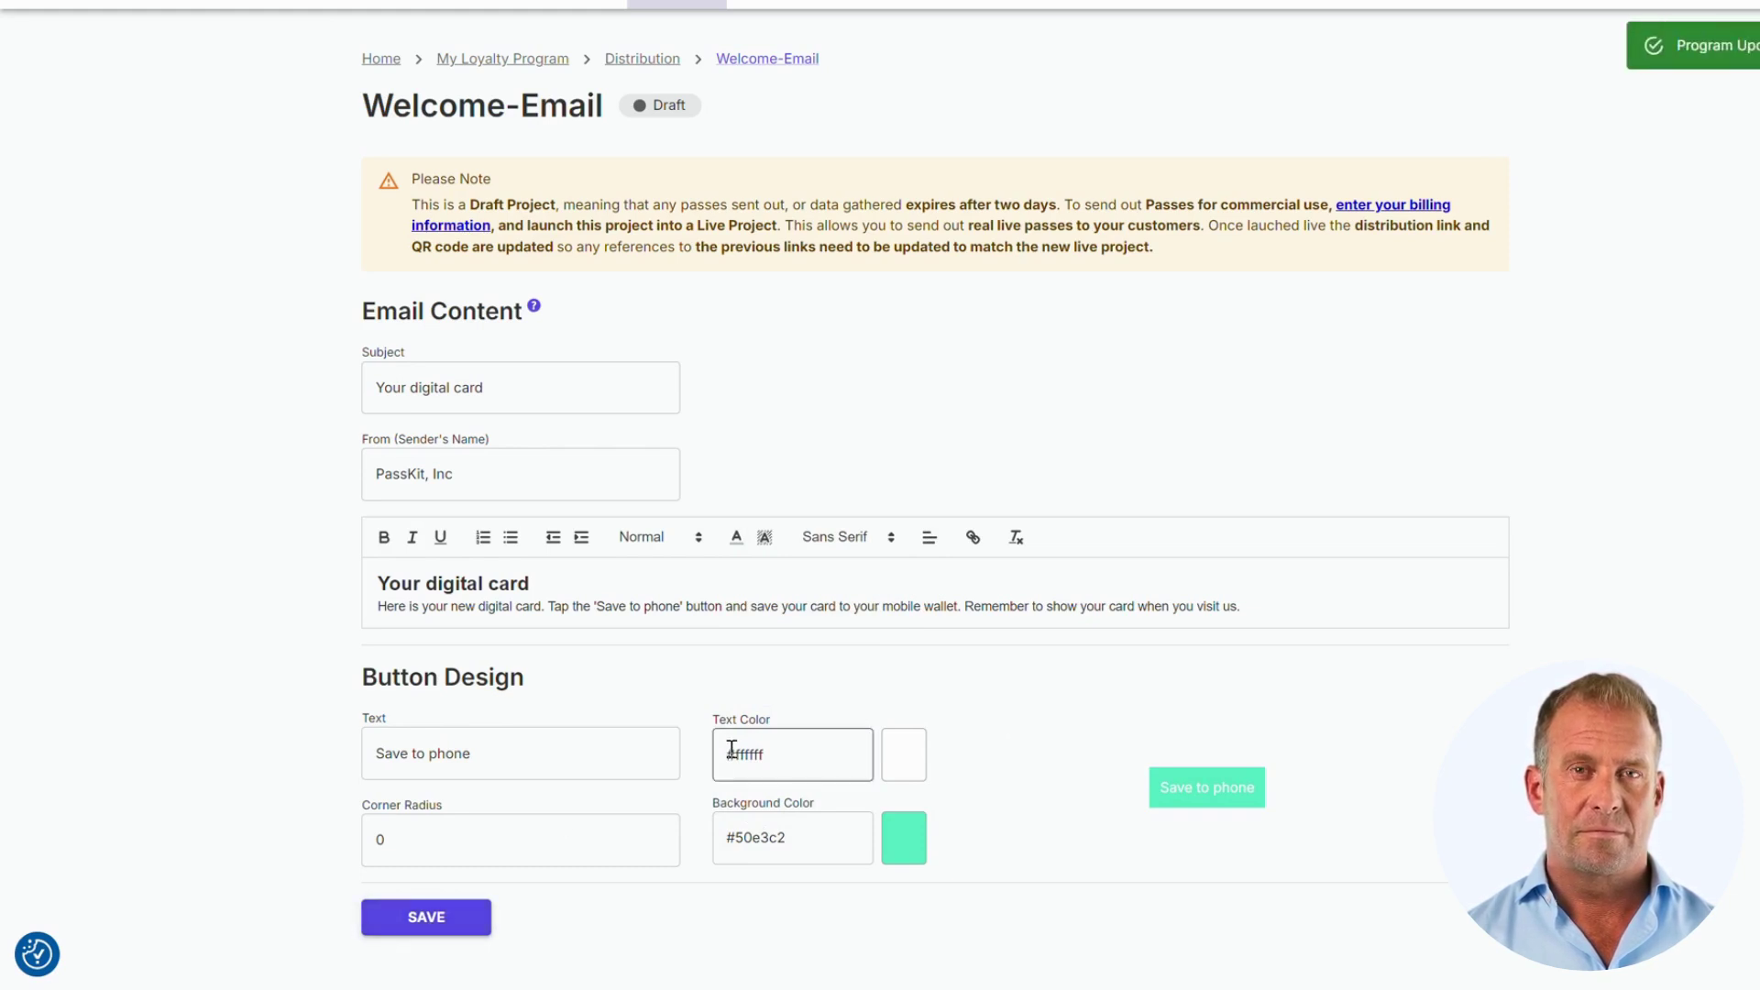
{"action": "scroll", "coordinate": [730, 751], "scroll_direction": "up", "scroll_amount": 1}
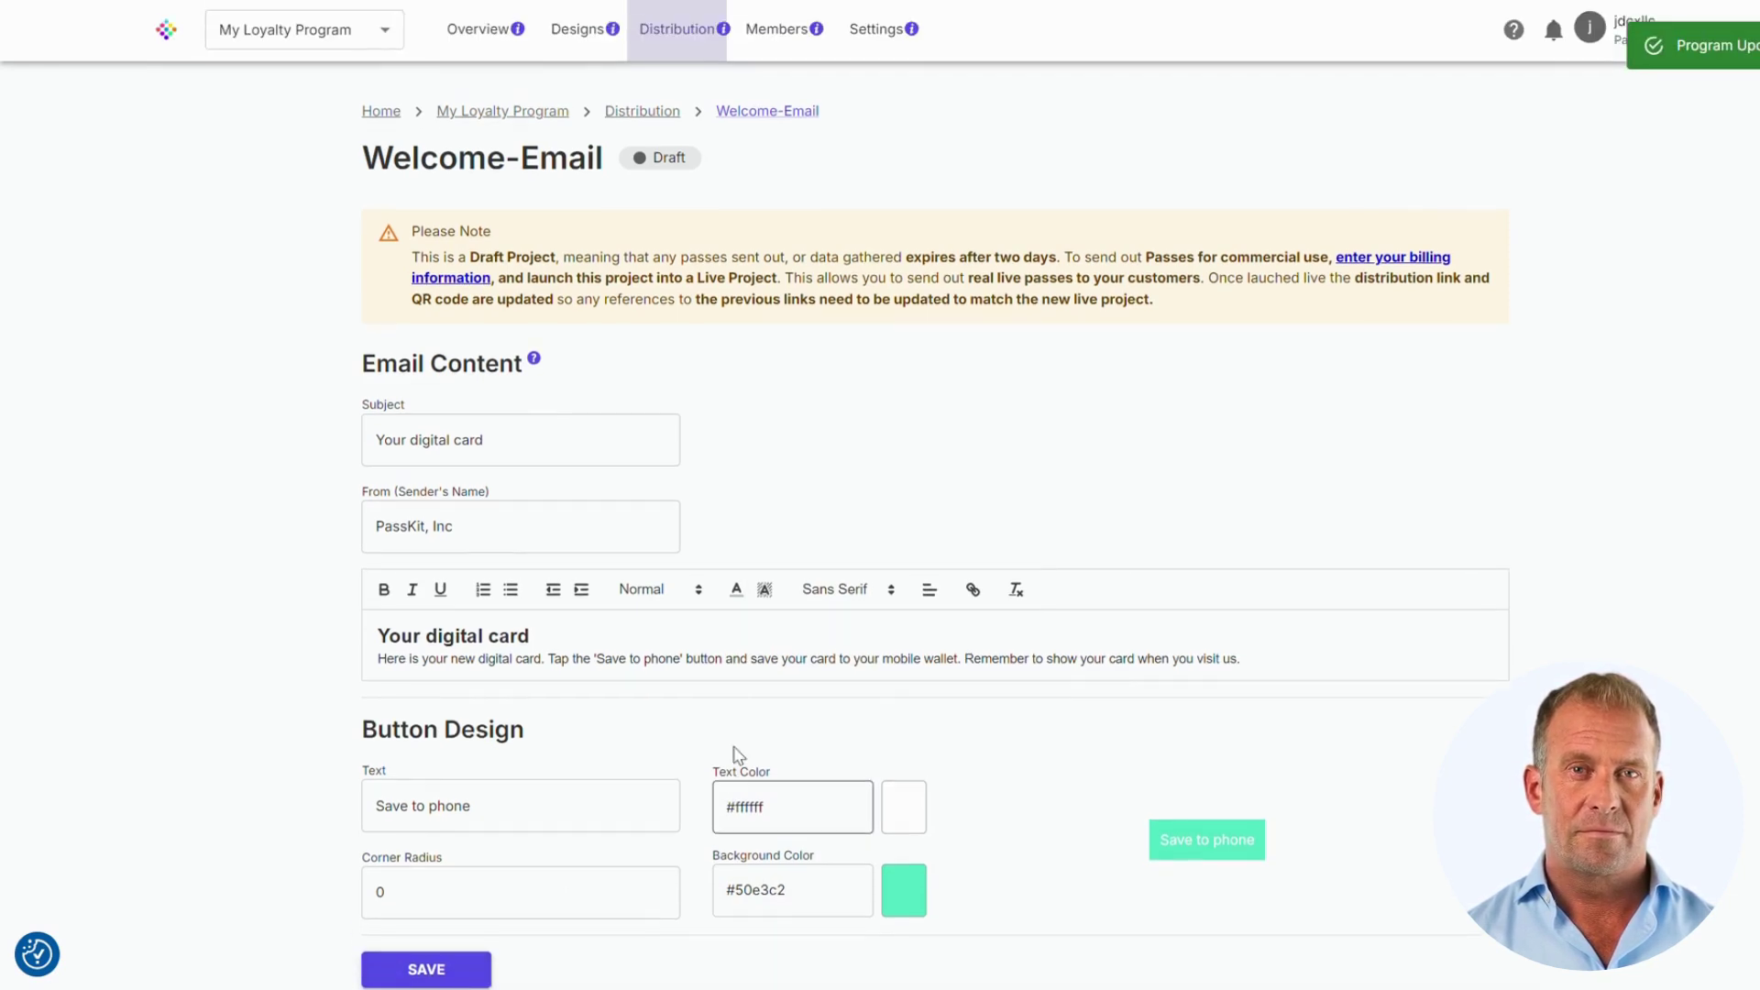
Step: Turn on Enrollment Allowed for the Base tier and edit its design's Data Collection form
{"action": "left_click", "coordinate": [655, 41]}
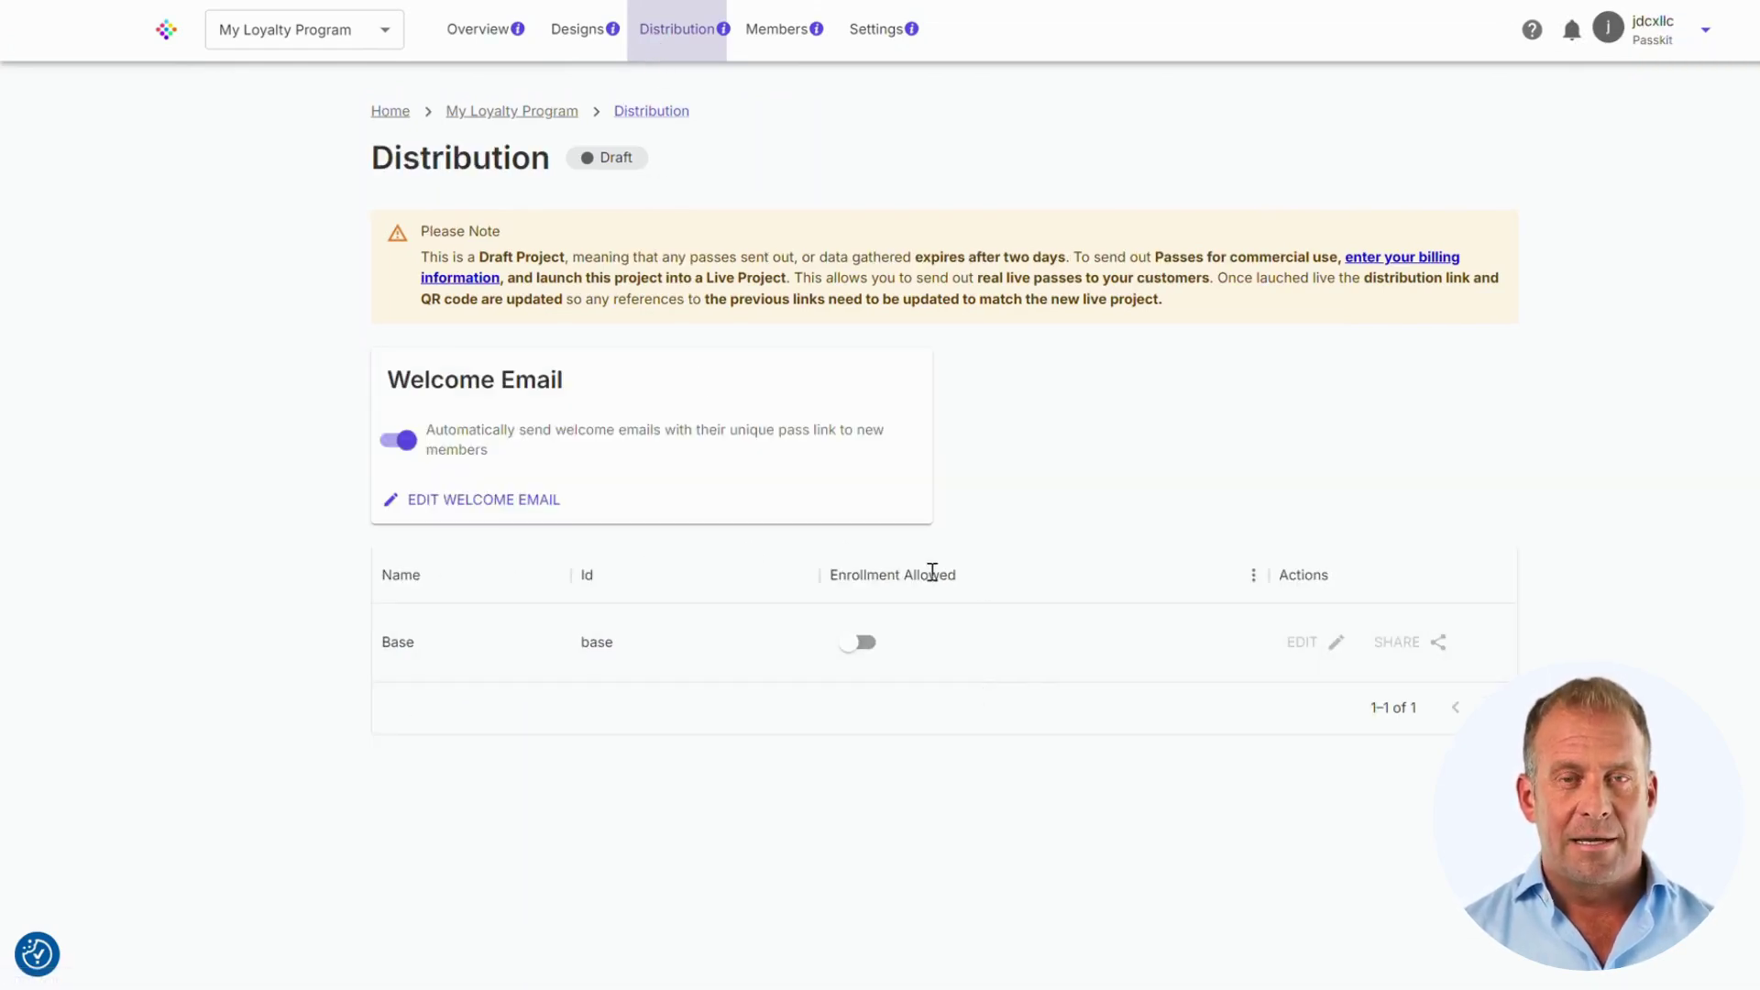
{"action": "left_click", "coordinate": [853, 651]}
{"action": "left_click", "coordinate": [853, 647]}
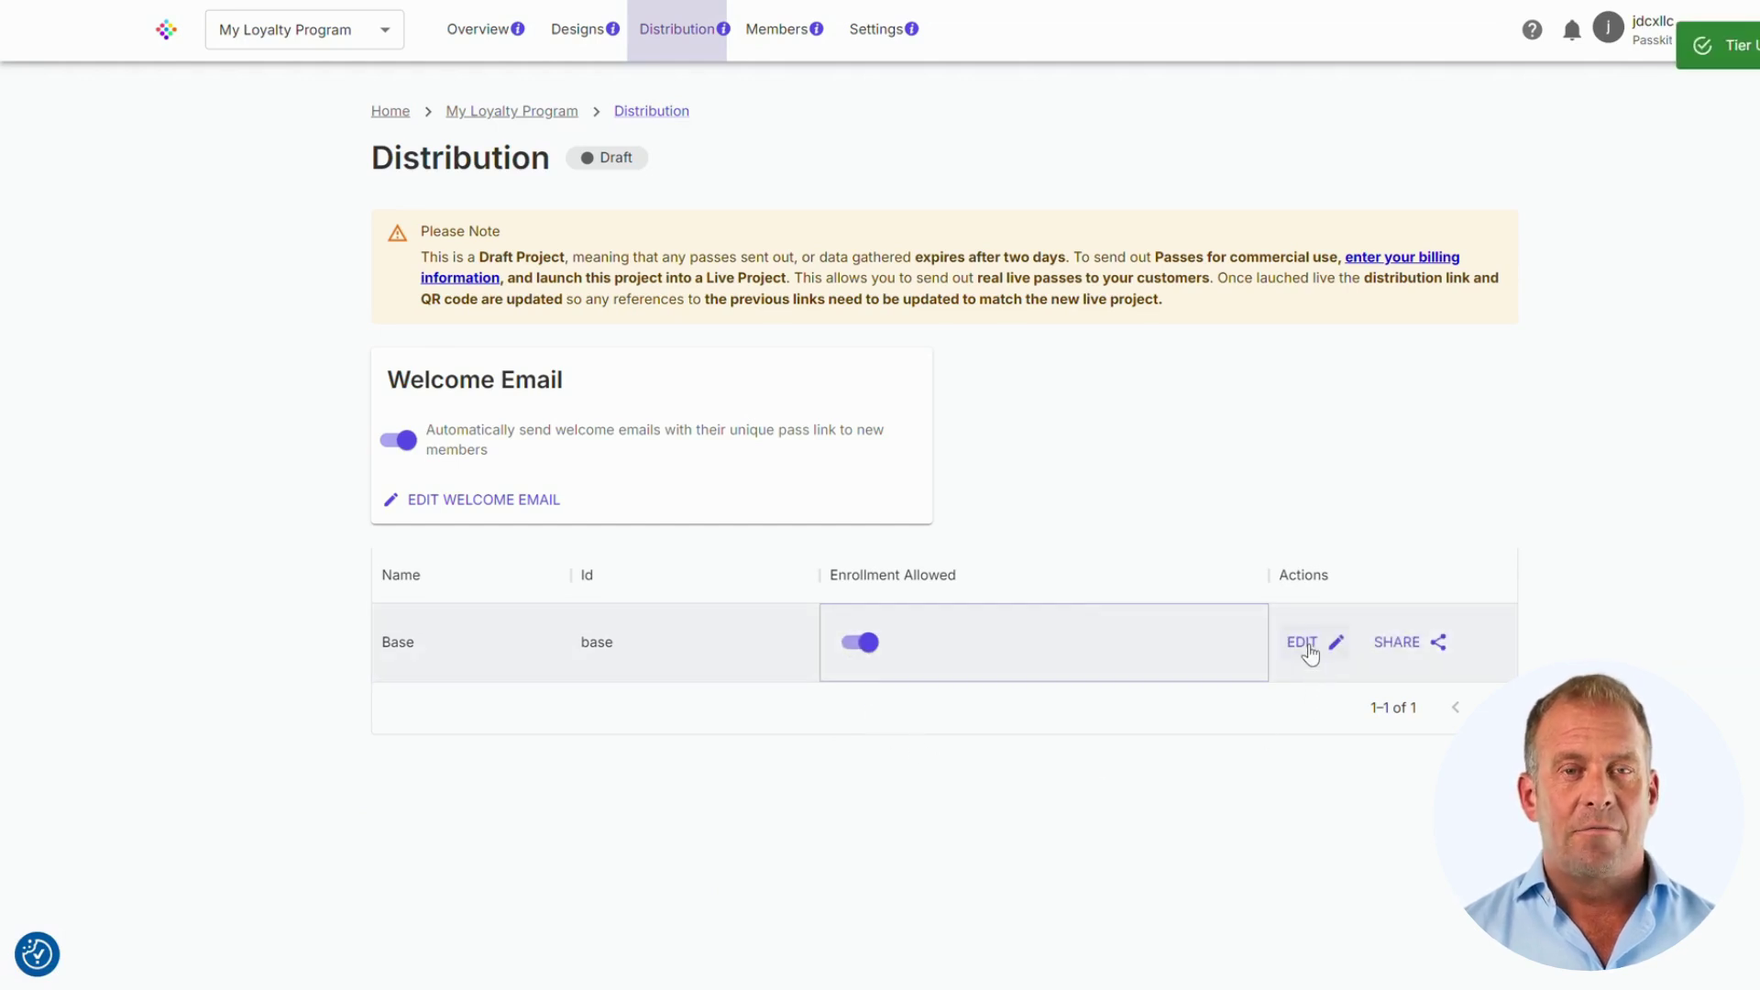
{"action": "left_click", "coordinate": [1308, 647]}
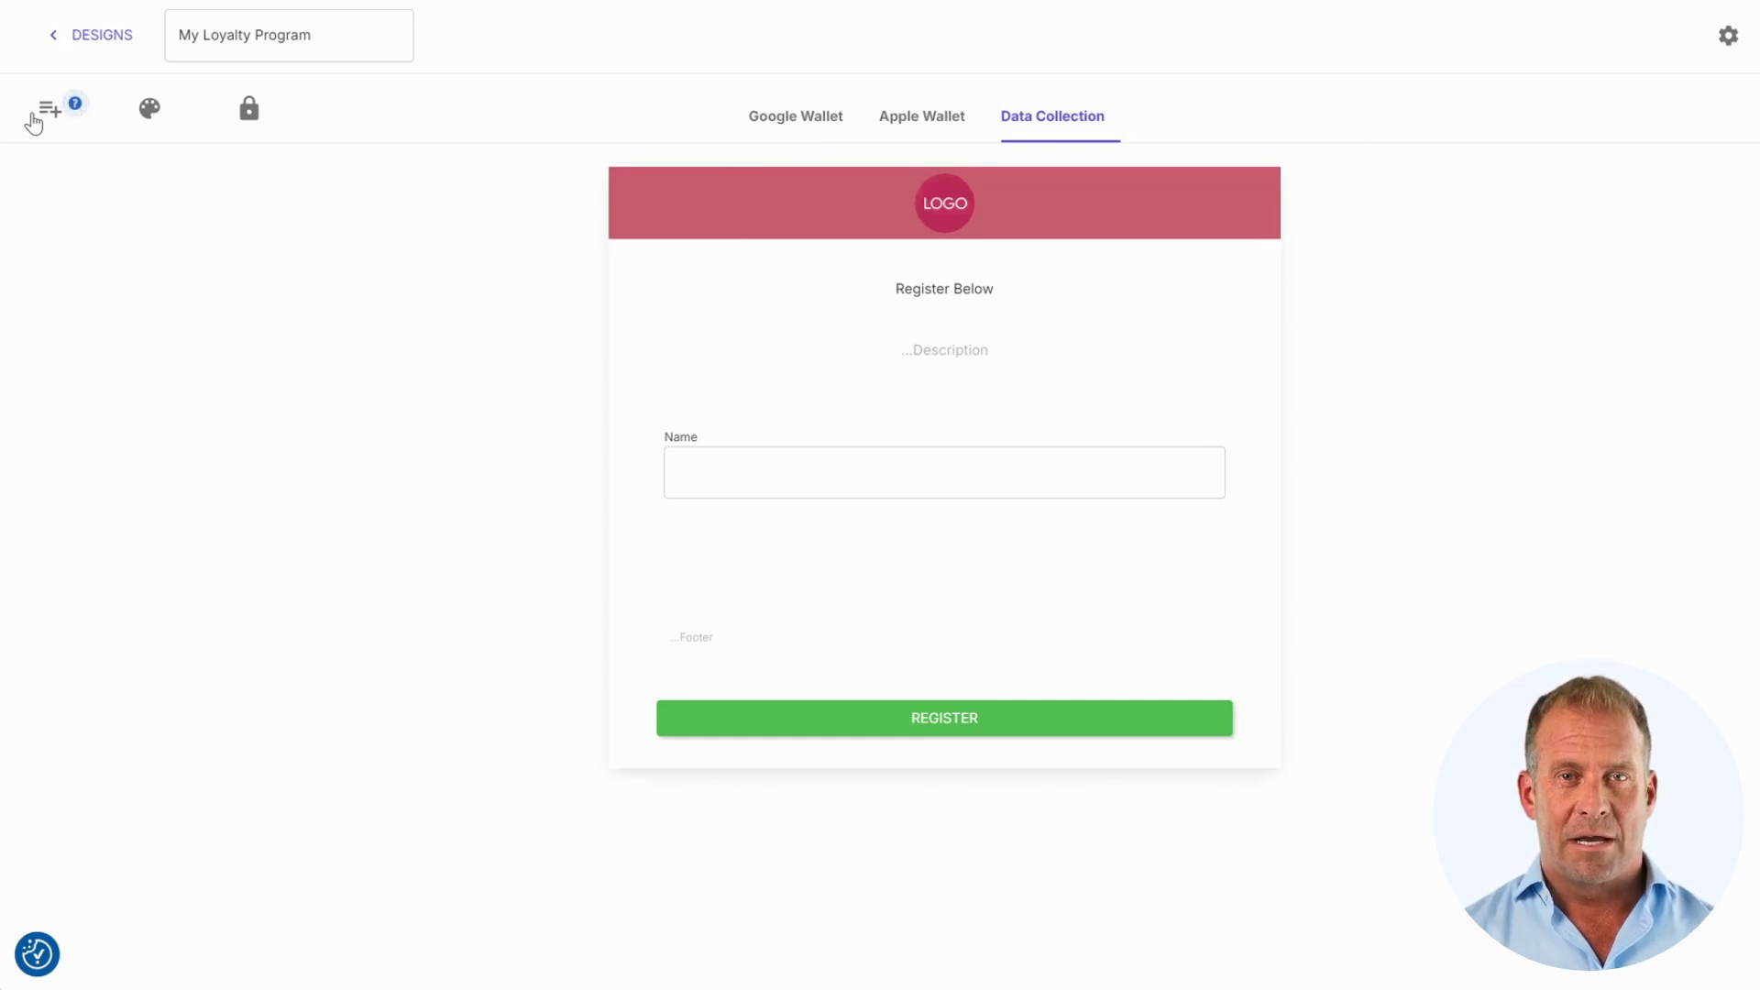
Step: Expand the registration form's In this pass, custom and advanced field lists
{"action": "left_click", "coordinate": [33, 122]}
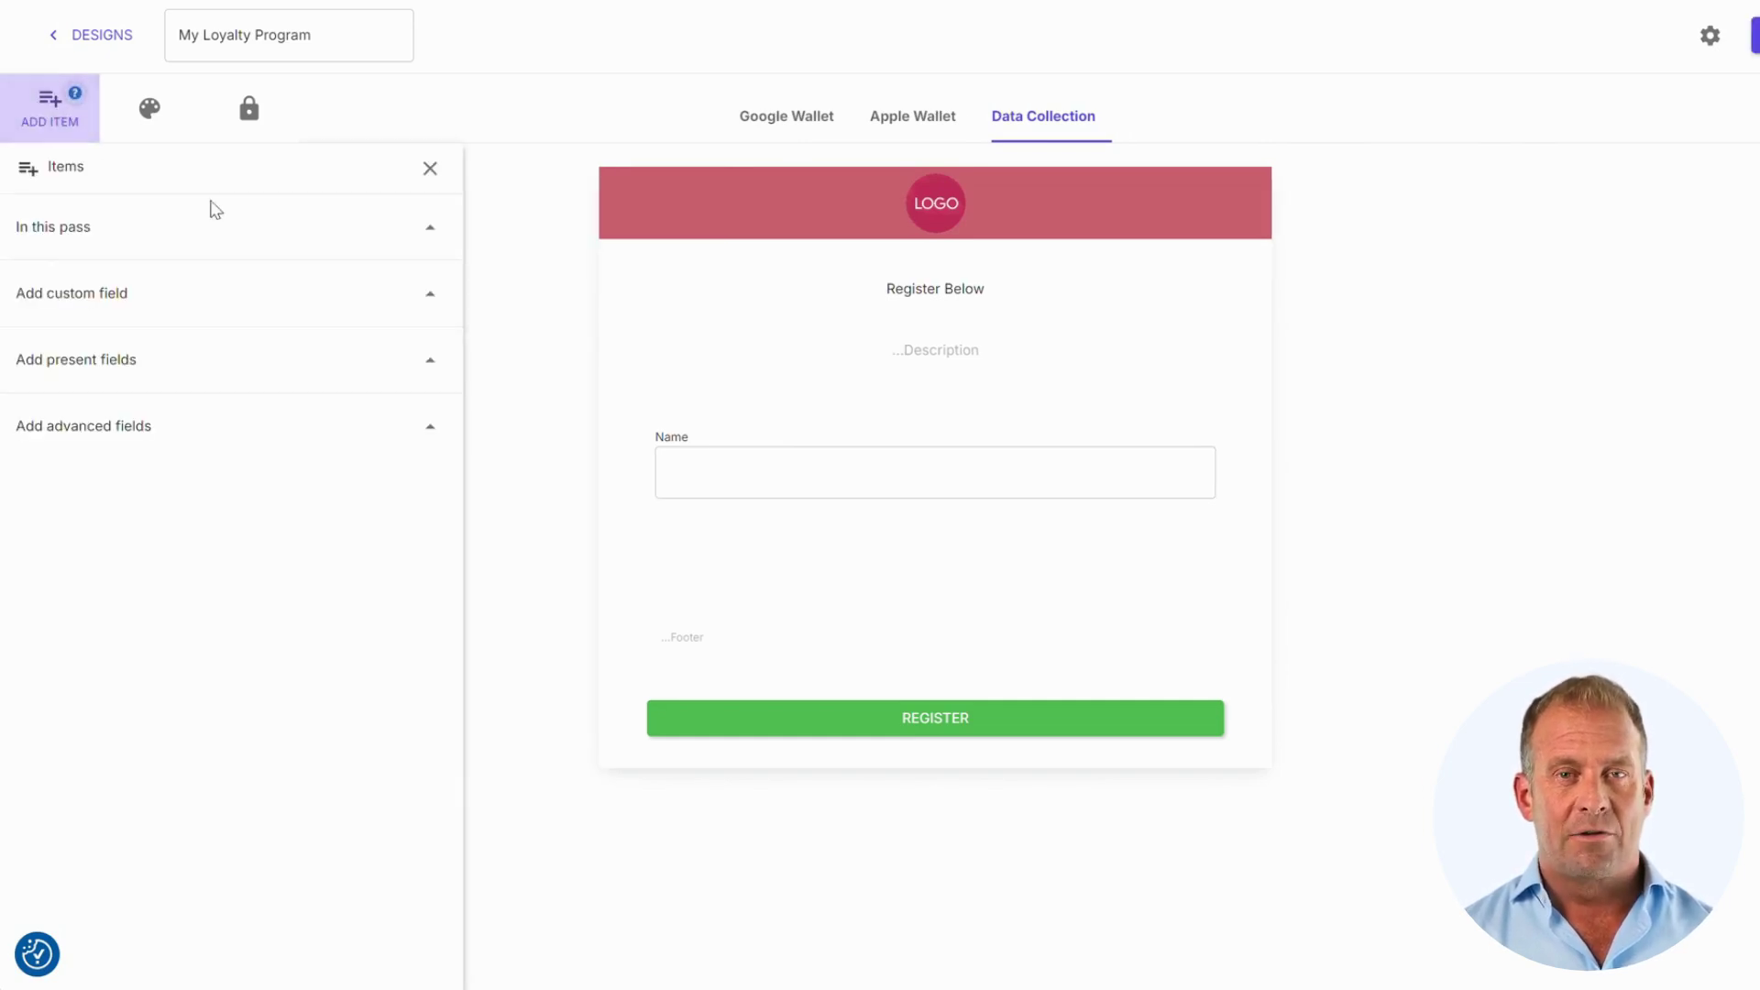
{"action": "left_click", "coordinate": [428, 229]}
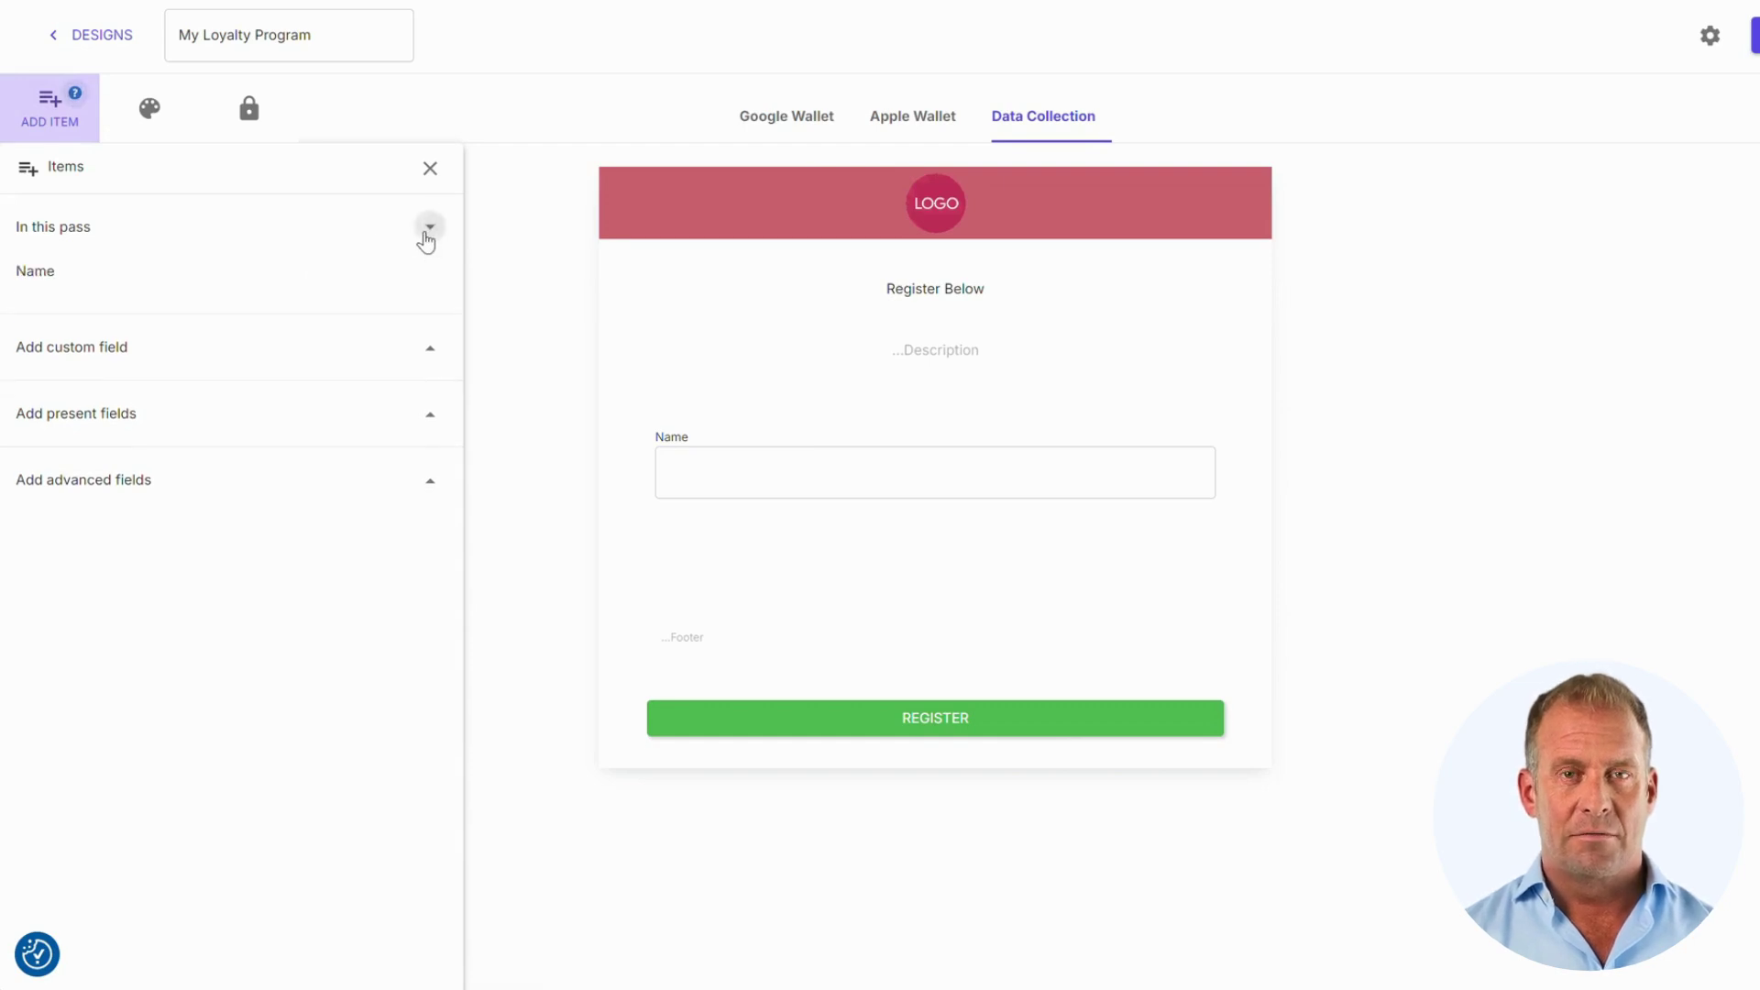
{"action": "left_click", "coordinate": [430, 361]}
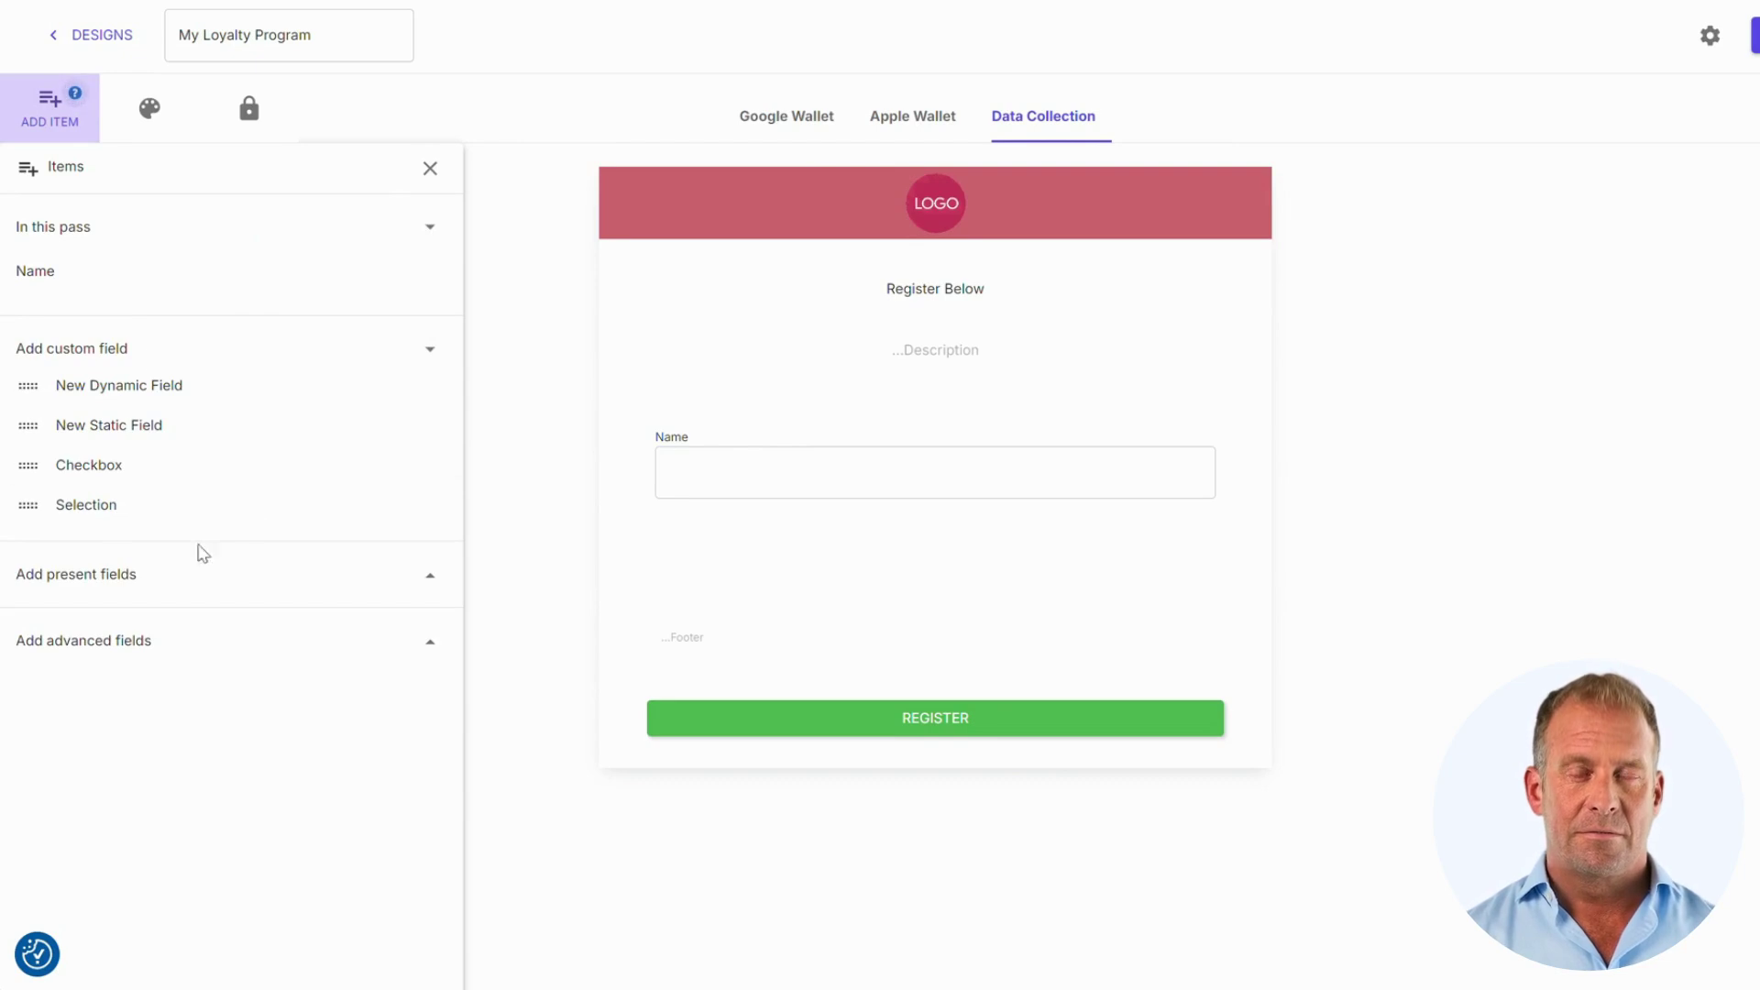
{"action": "left_click", "coordinate": [430, 642]}
{"action": "scroll", "coordinate": [401, 597], "scroll_direction": "down", "scroll_amount": 3}
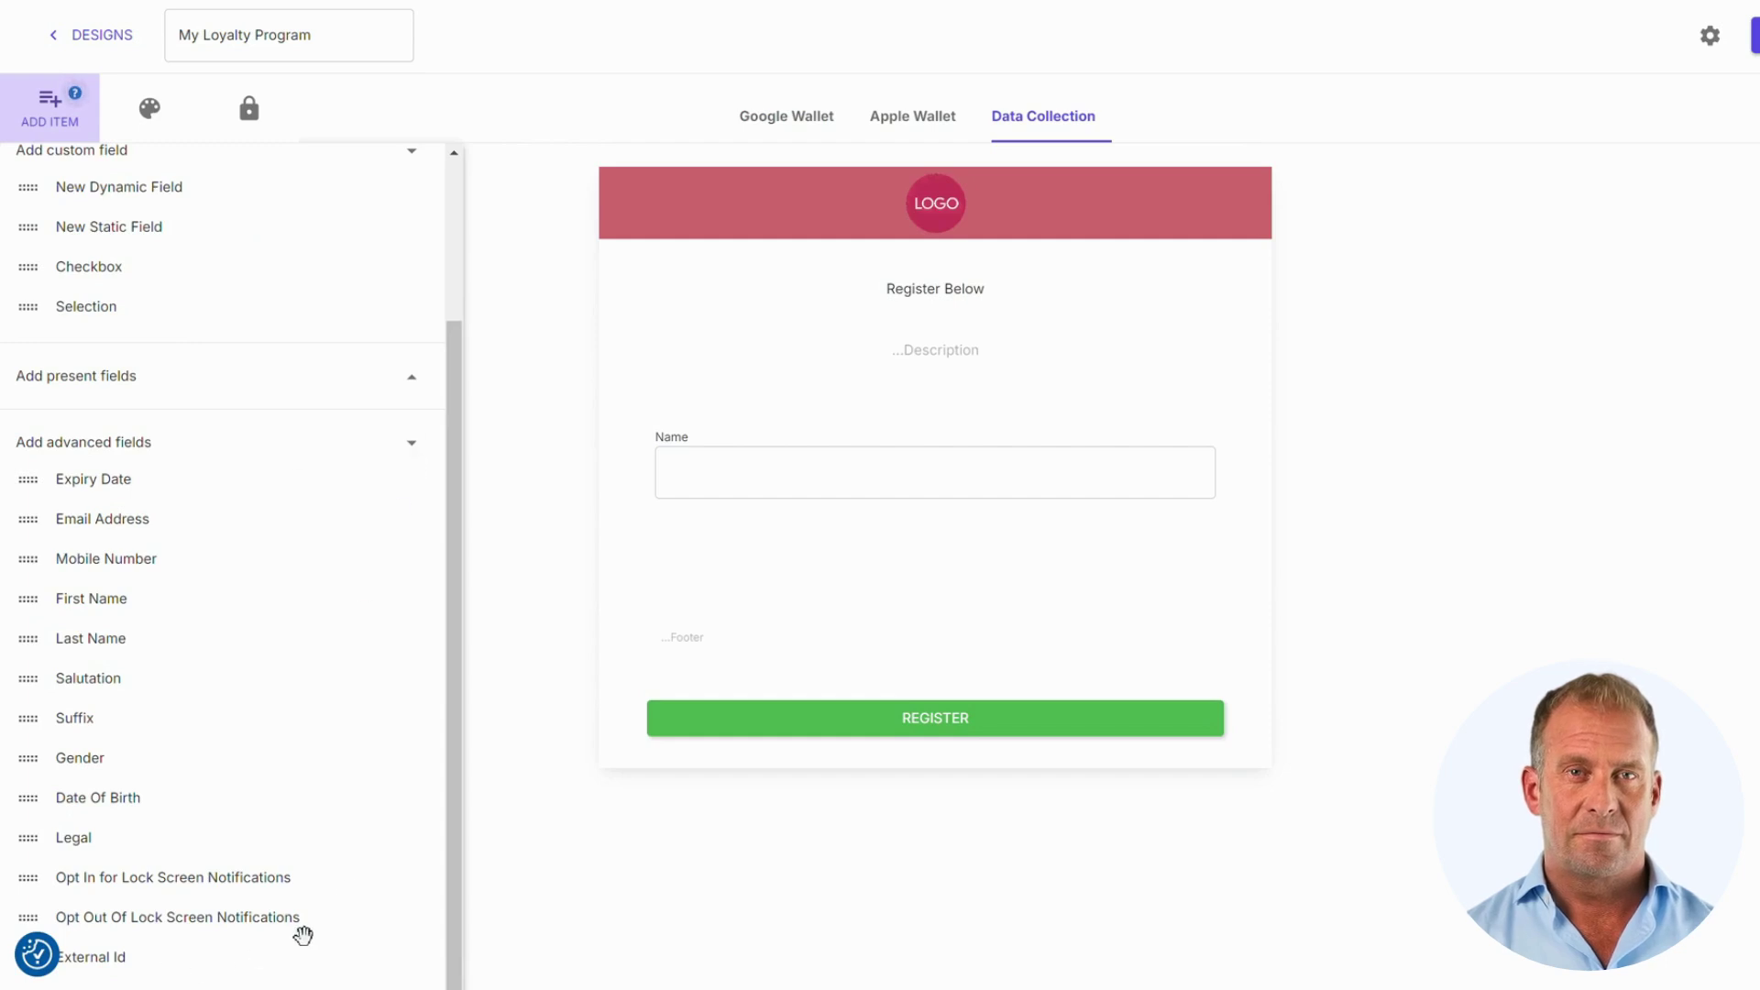
{"action": "scroll", "coordinate": [439, 649], "scroll_direction": "up", "scroll_amount": 2}
{"action": "scroll", "coordinate": [440, 649], "scroll_direction": "up", "scroll_amount": 1}
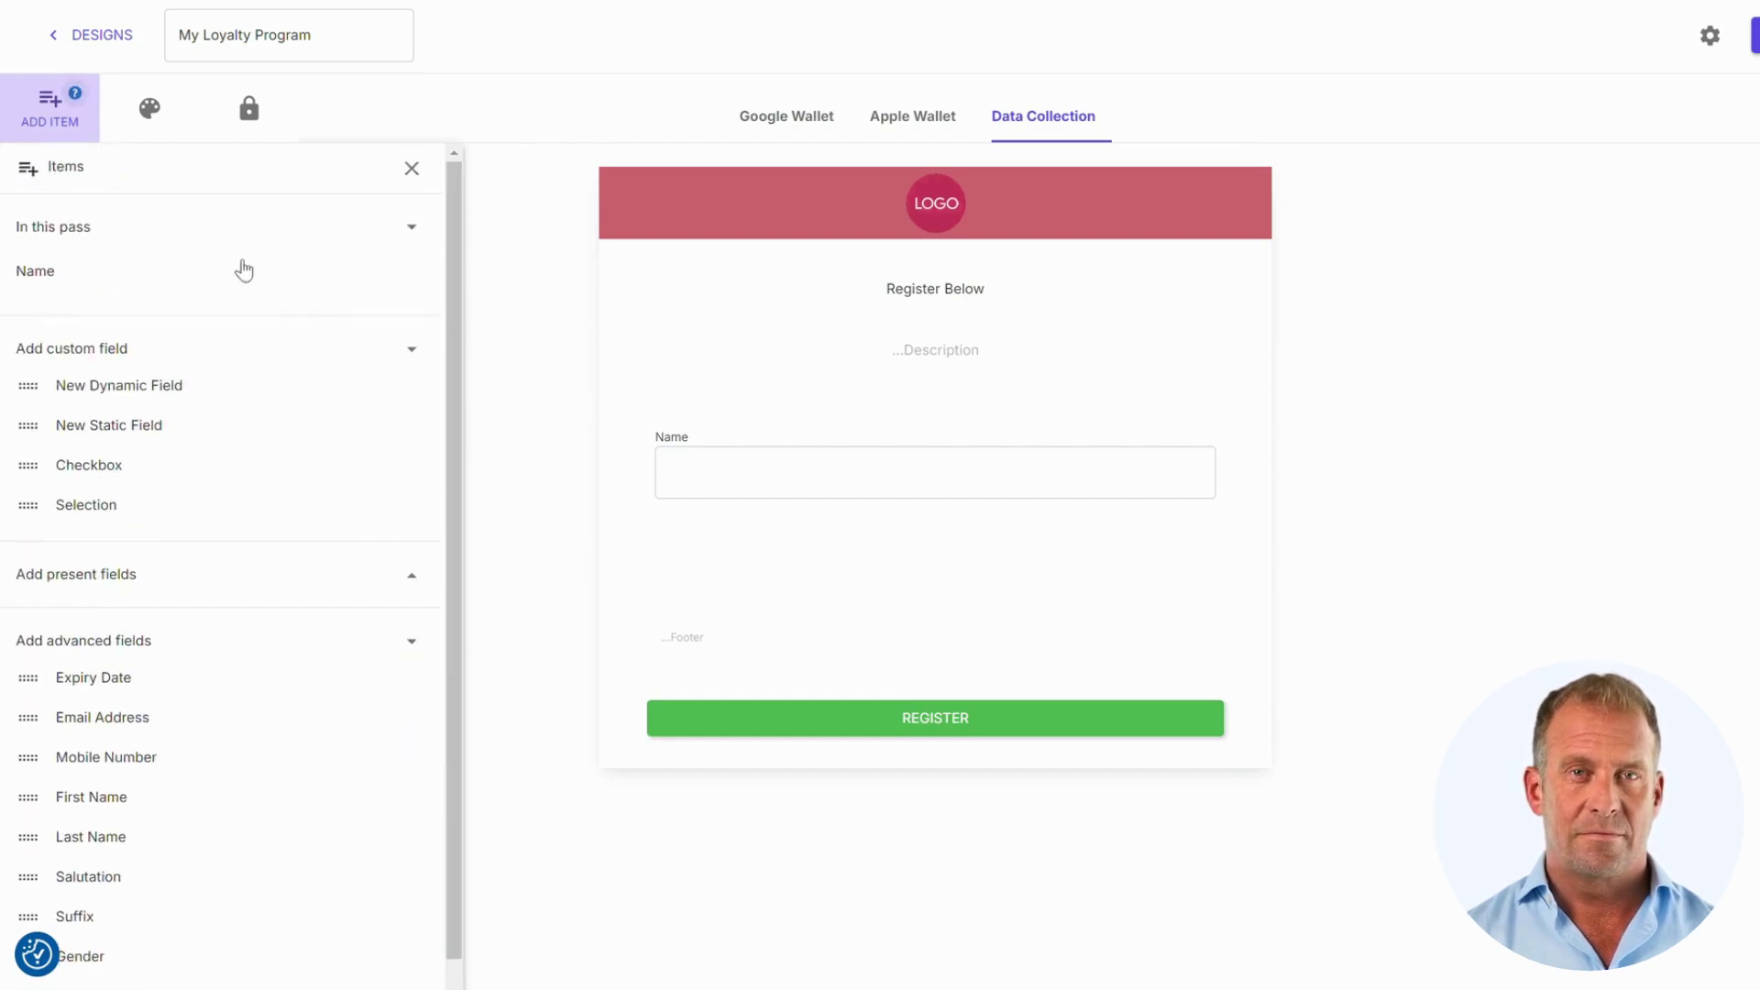
Step: Look at the form's theme and Password Protection settings, then close Password Protection
{"action": "left_click", "coordinate": [137, 122]}
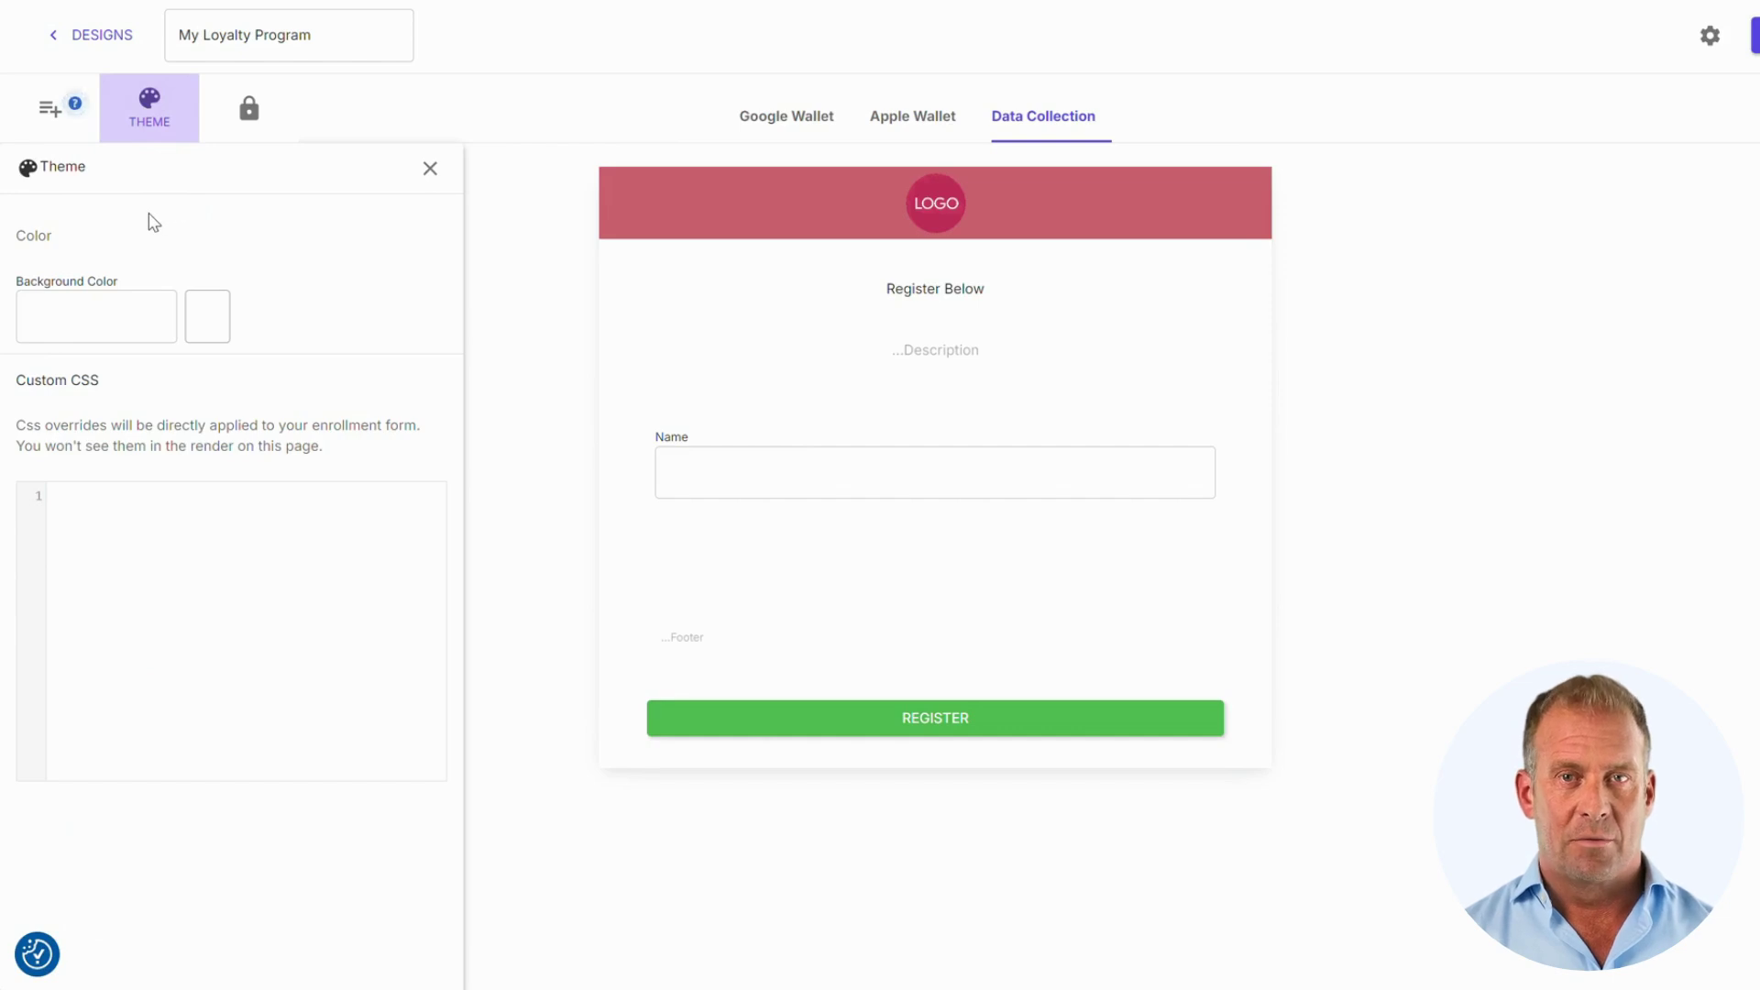
{"action": "left_click", "coordinate": [243, 120]}
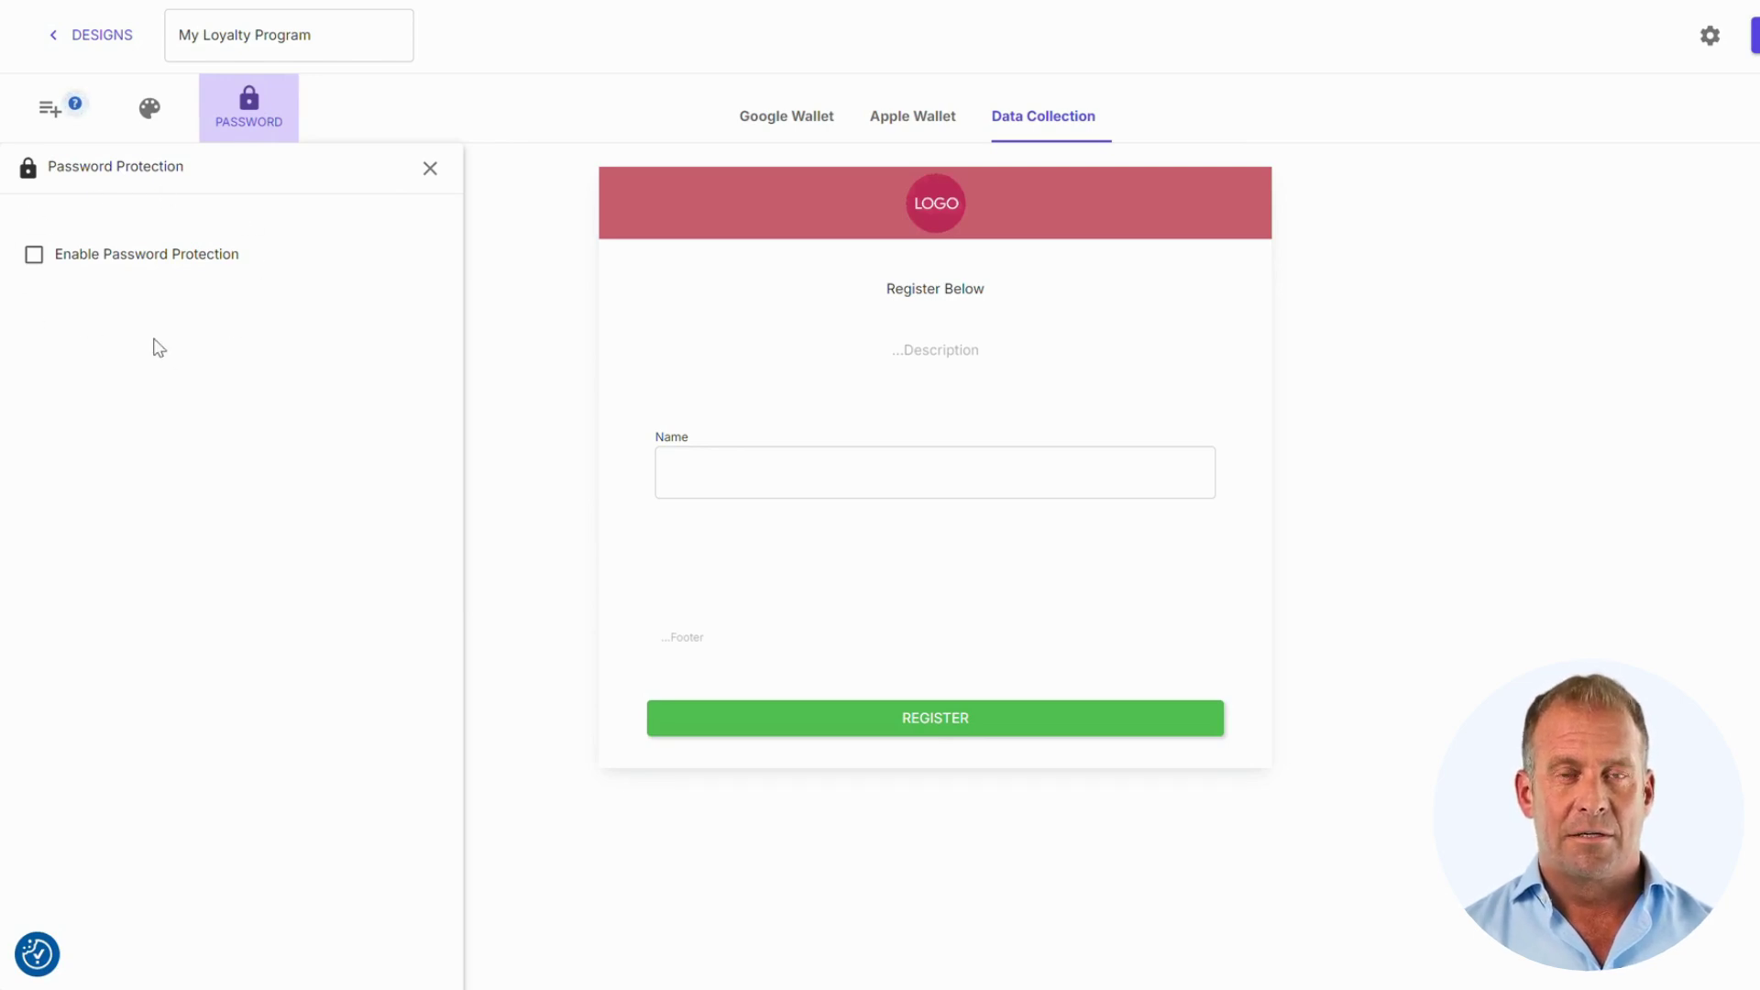
{"action": "left_click", "coordinate": [430, 169]}
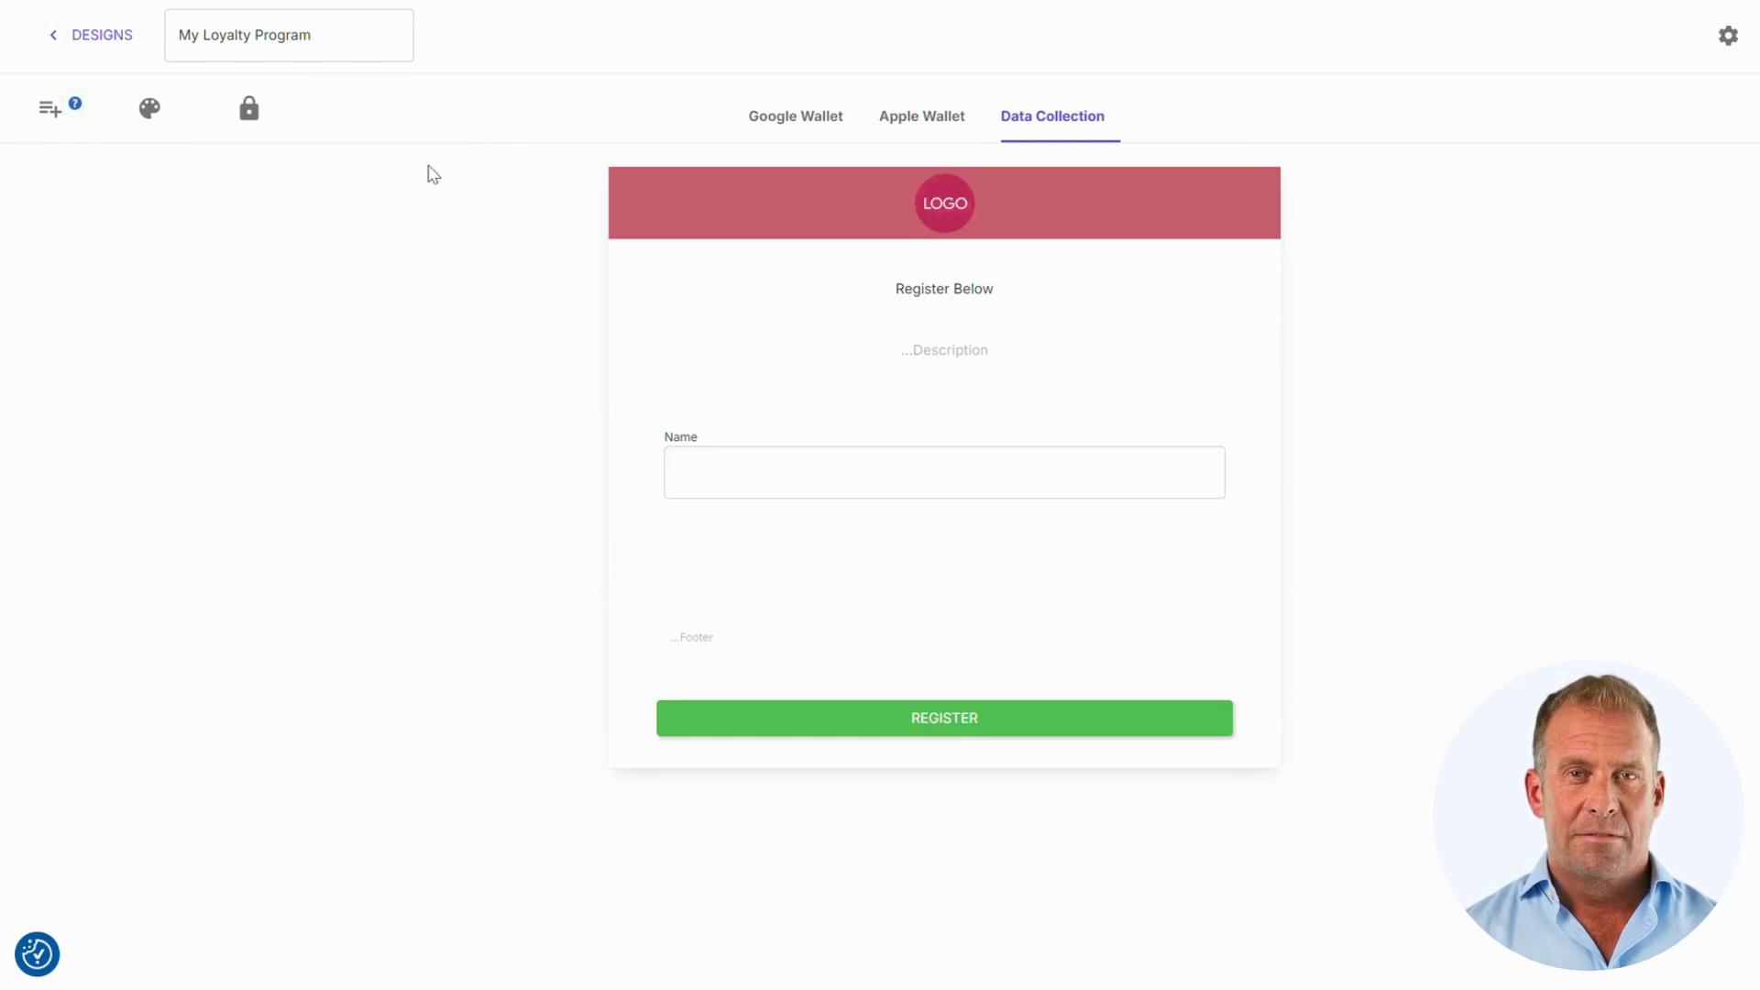
Step: Go to the program's empty Members list and start a new member on the Base tier
{"action": "left_click", "coordinate": [134, 51]}
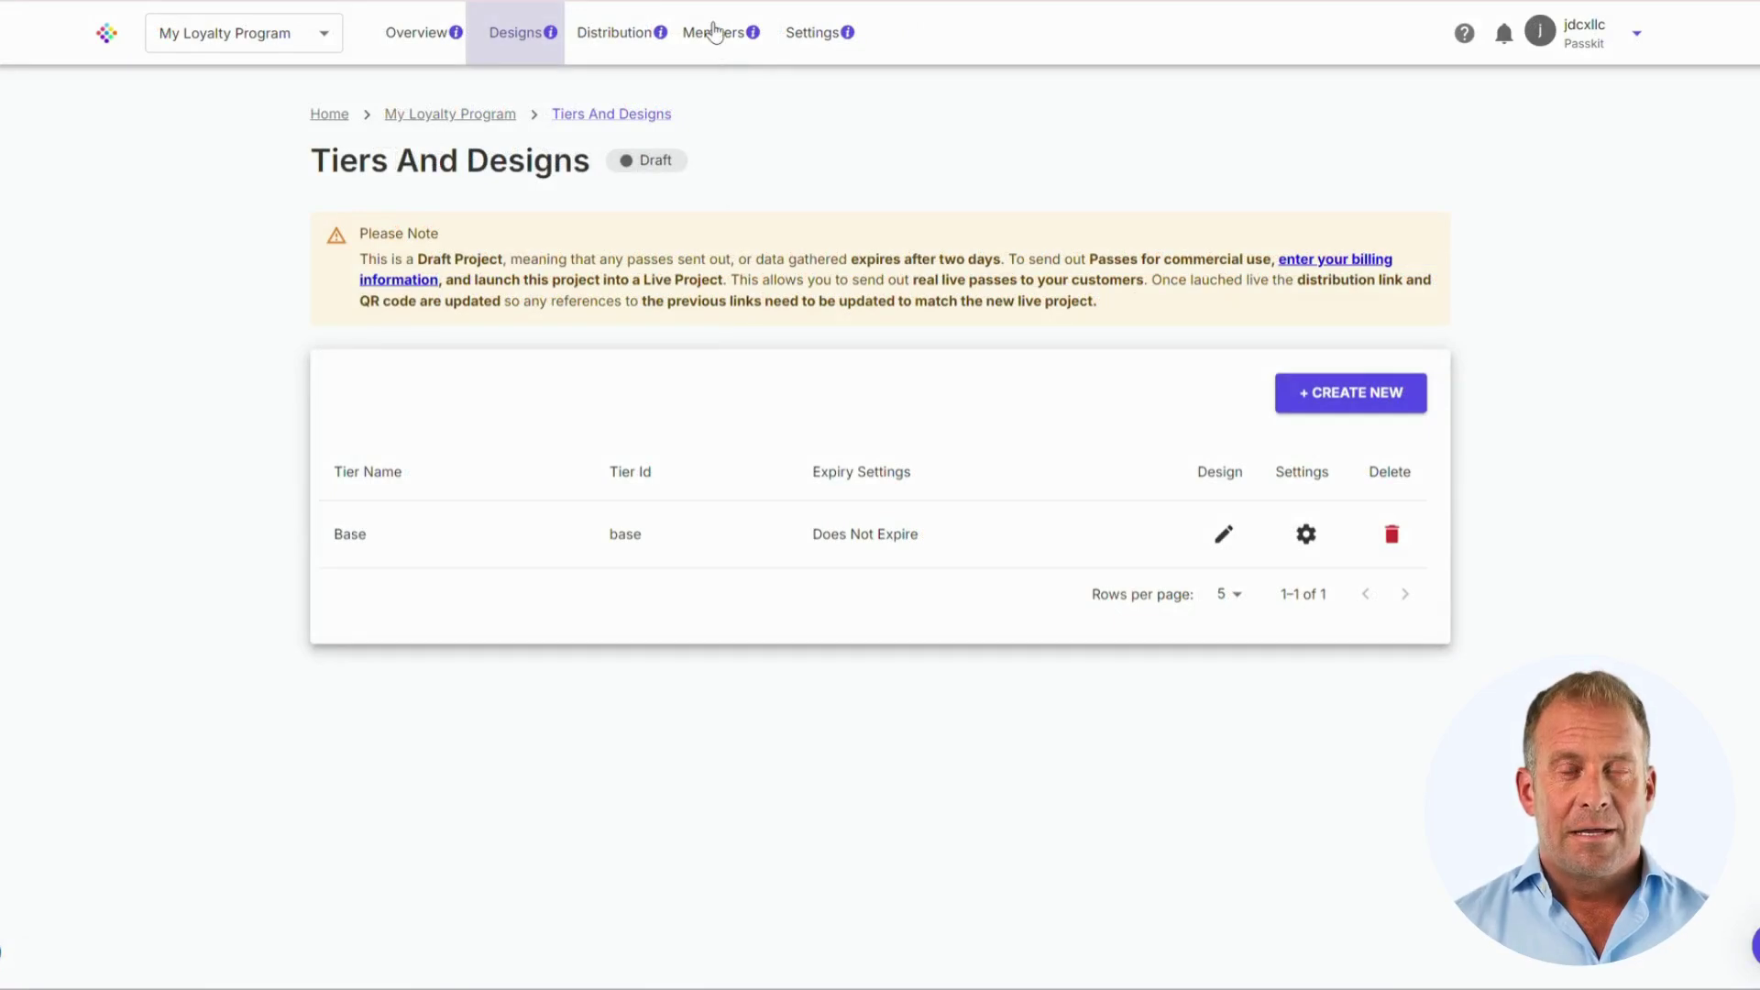
{"action": "left_click", "coordinate": [714, 34]}
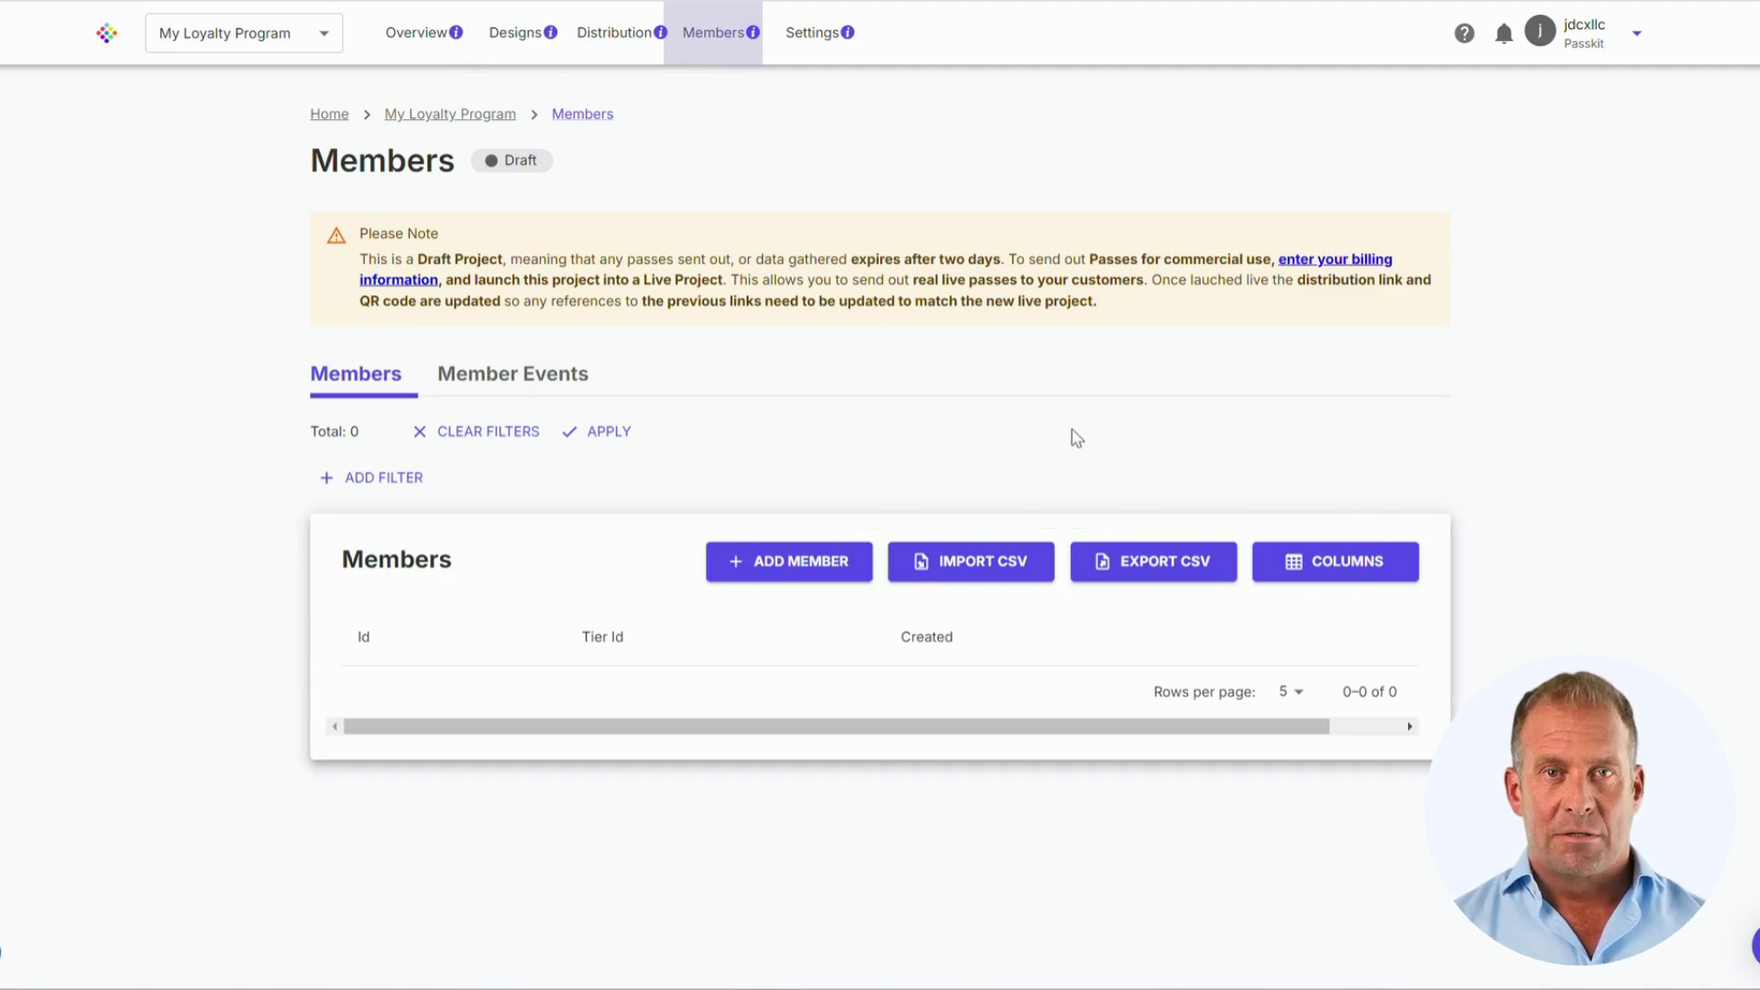
{"action": "left_click", "coordinate": [762, 576]}
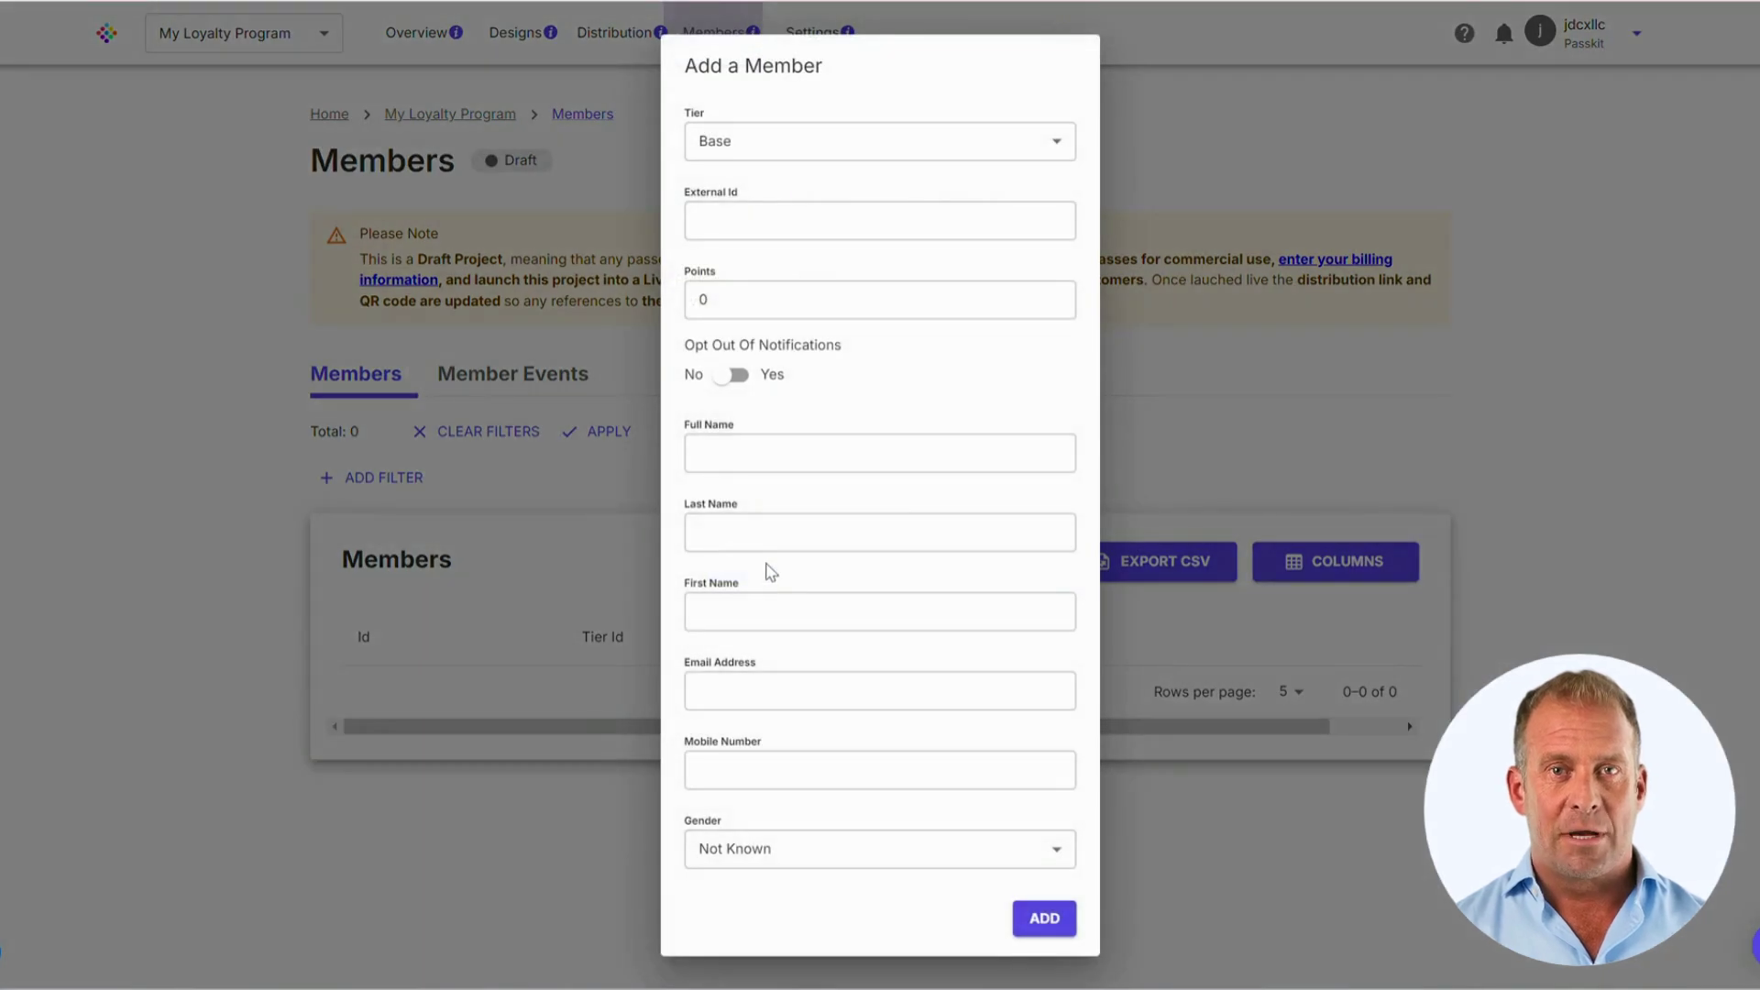
{"action": "left_click", "coordinate": [1009, 153]}
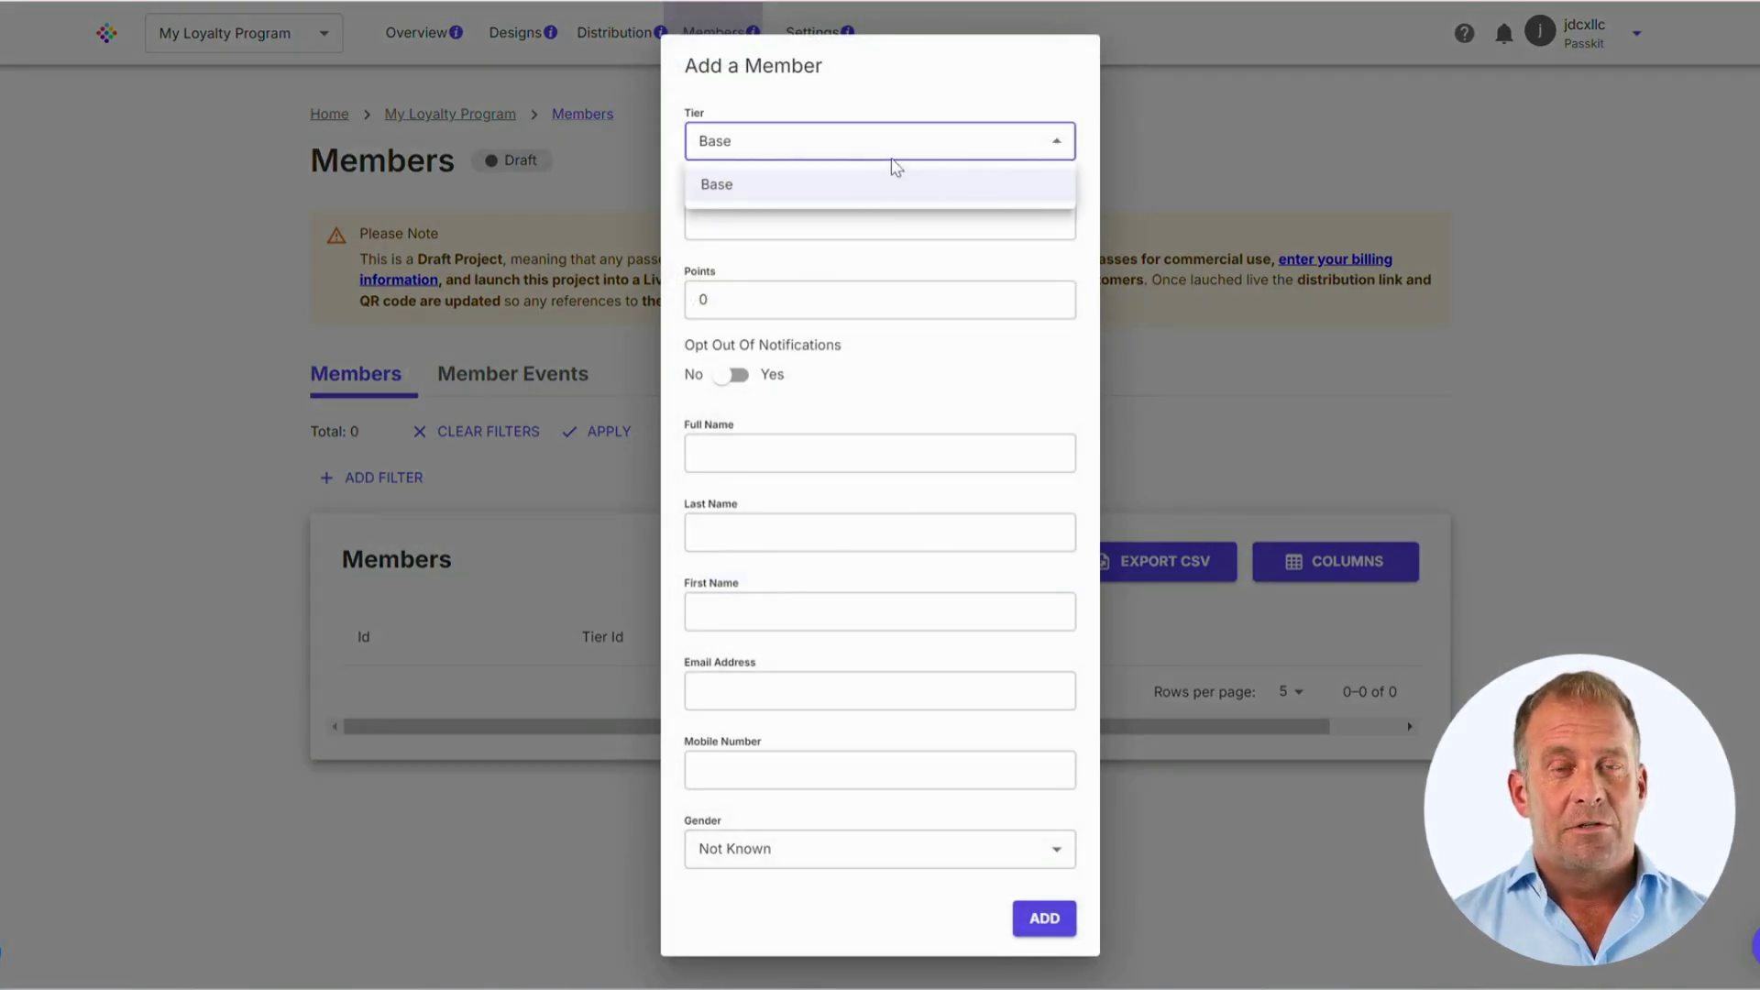
{"action": "left_click", "coordinate": [783, 267]}
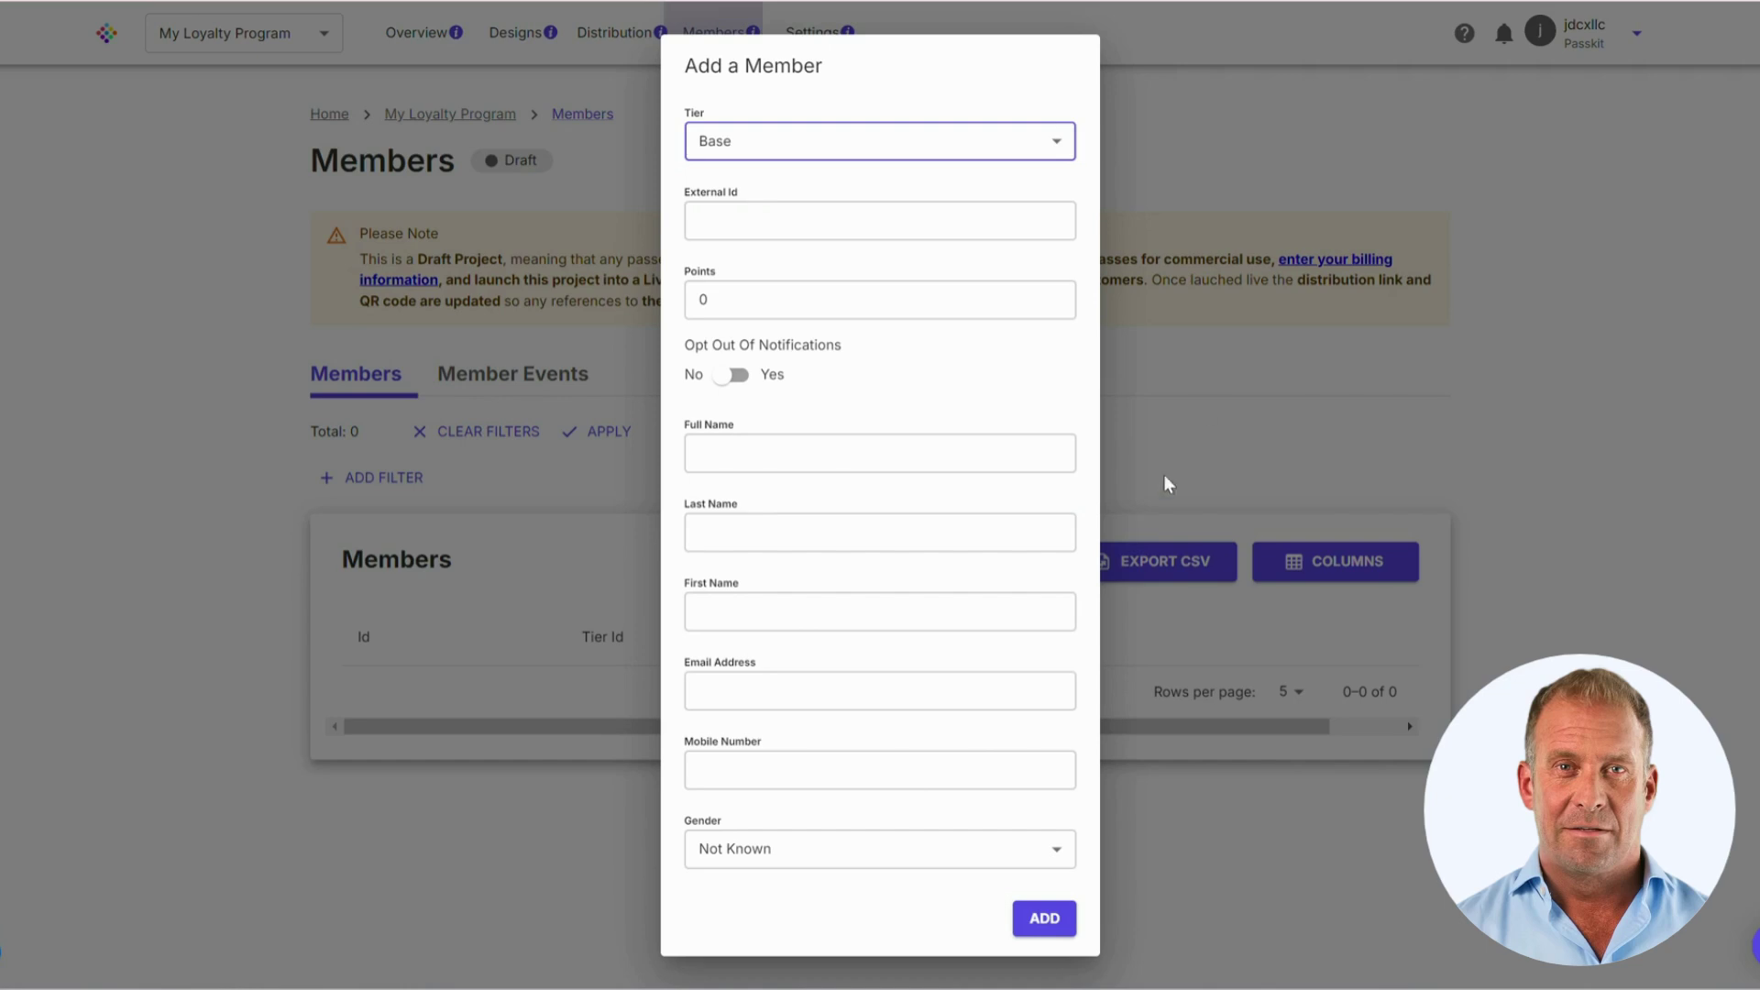
Step: Dismiss the new member form, then open and cancel the CSV member import
{"action": "left_click", "coordinate": [1224, 368]}
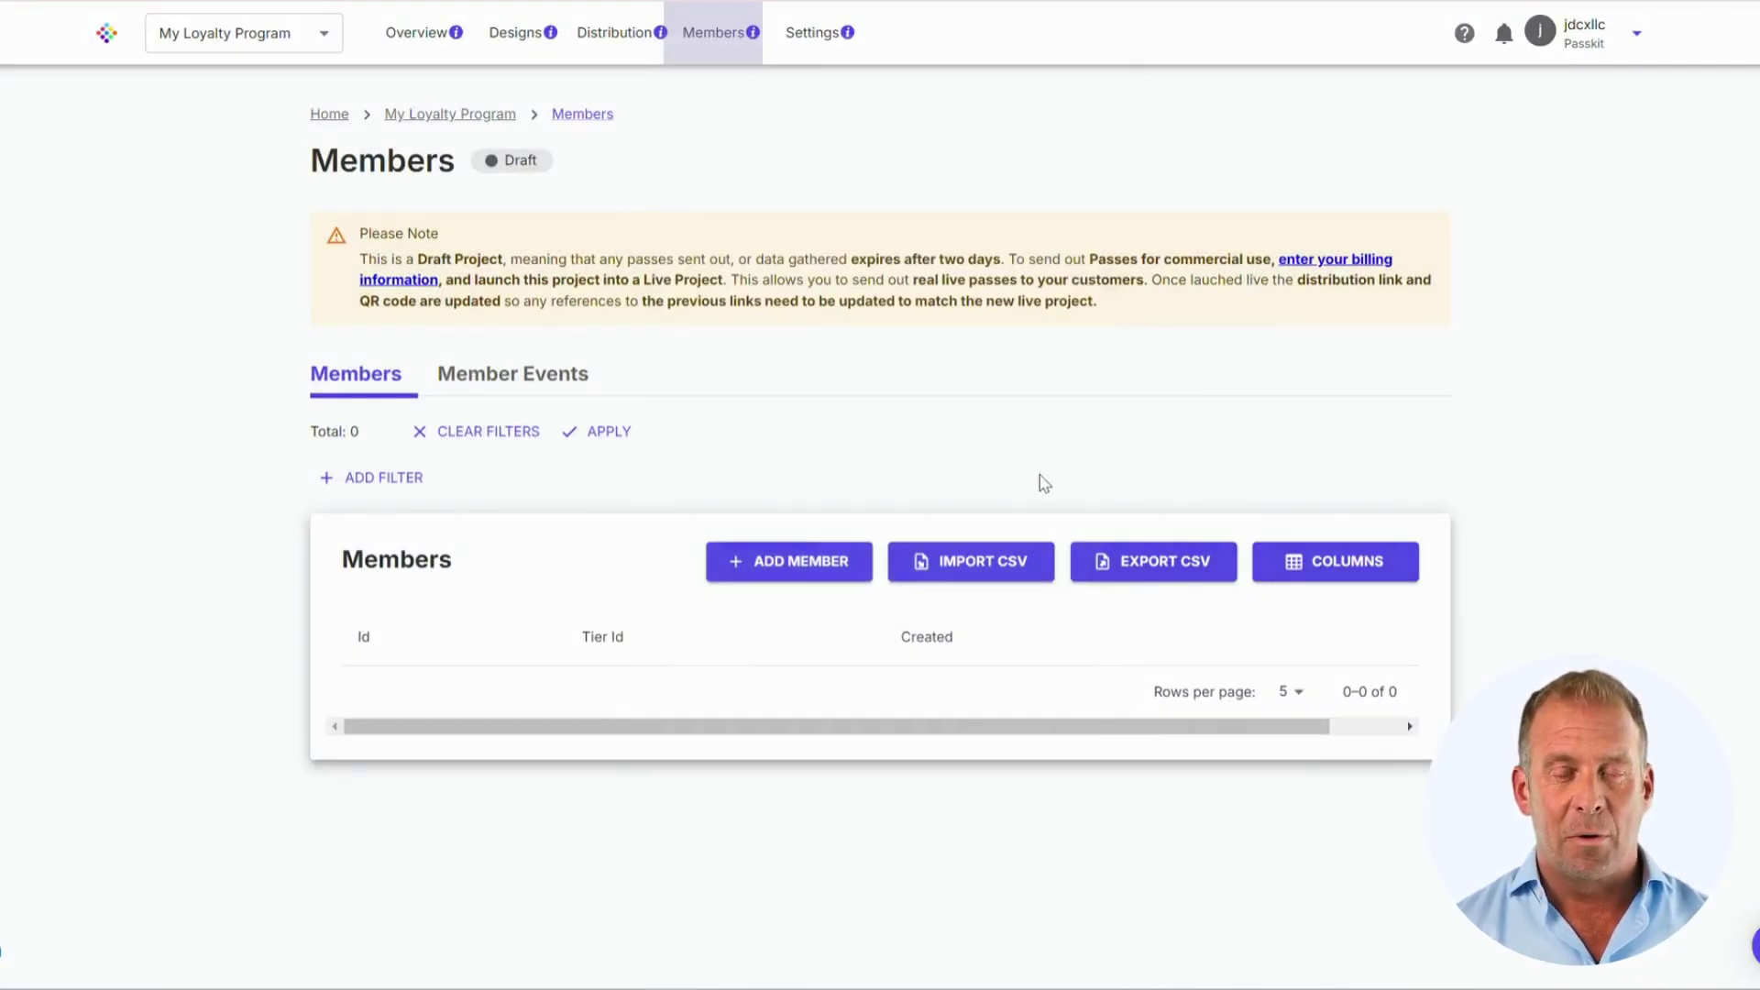
{"action": "left_click", "coordinate": [998, 566]}
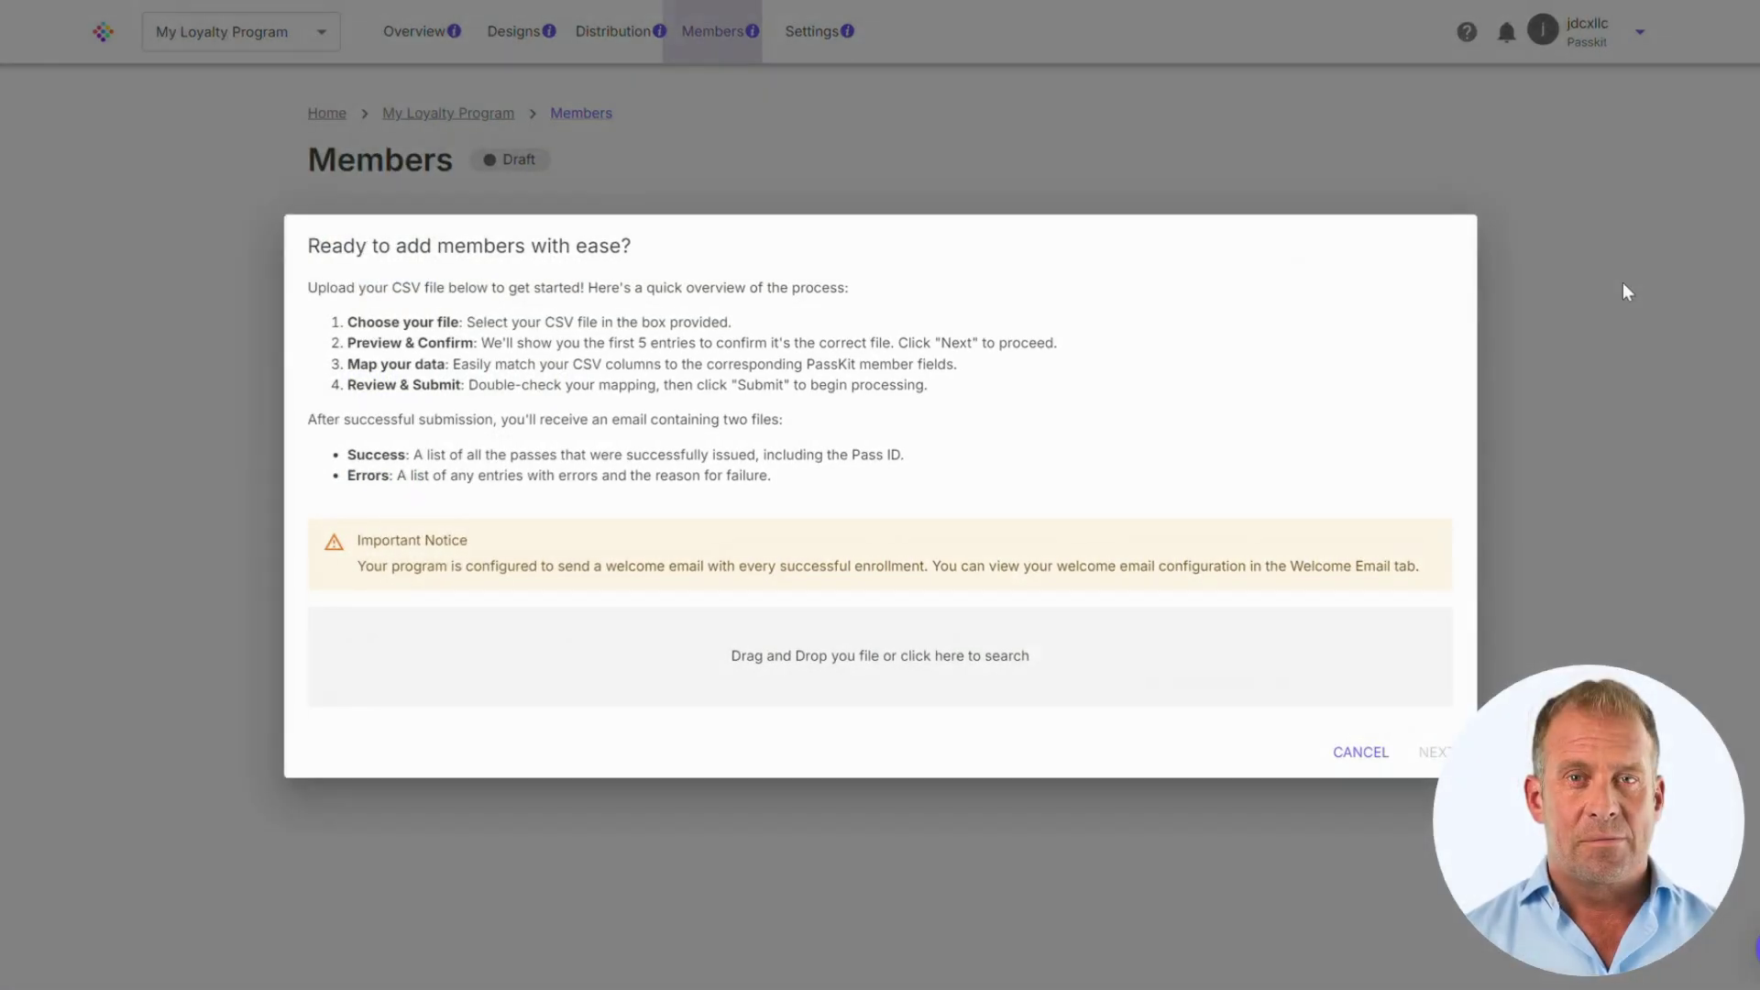
{"action": "left_click", "coordinate": [1622, 287]}
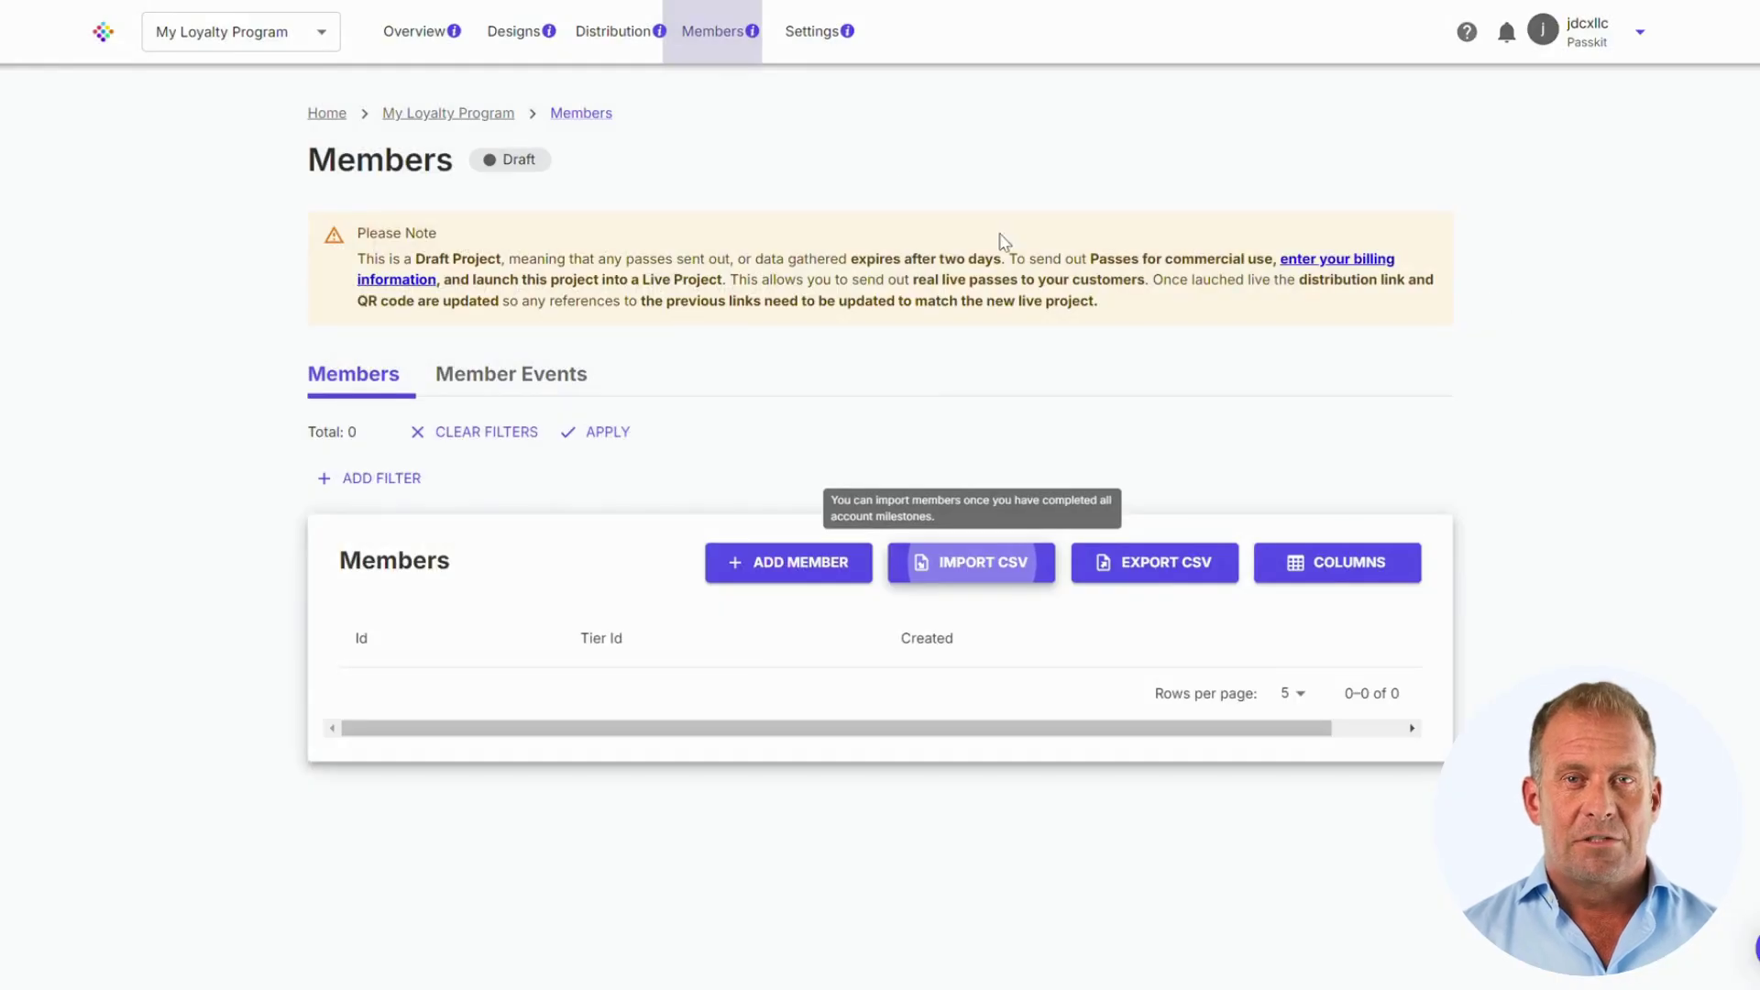
Step: In Program Settings, keep the points style as Whole Number
{"action": "left_click", "coordinate": [813, 33]}
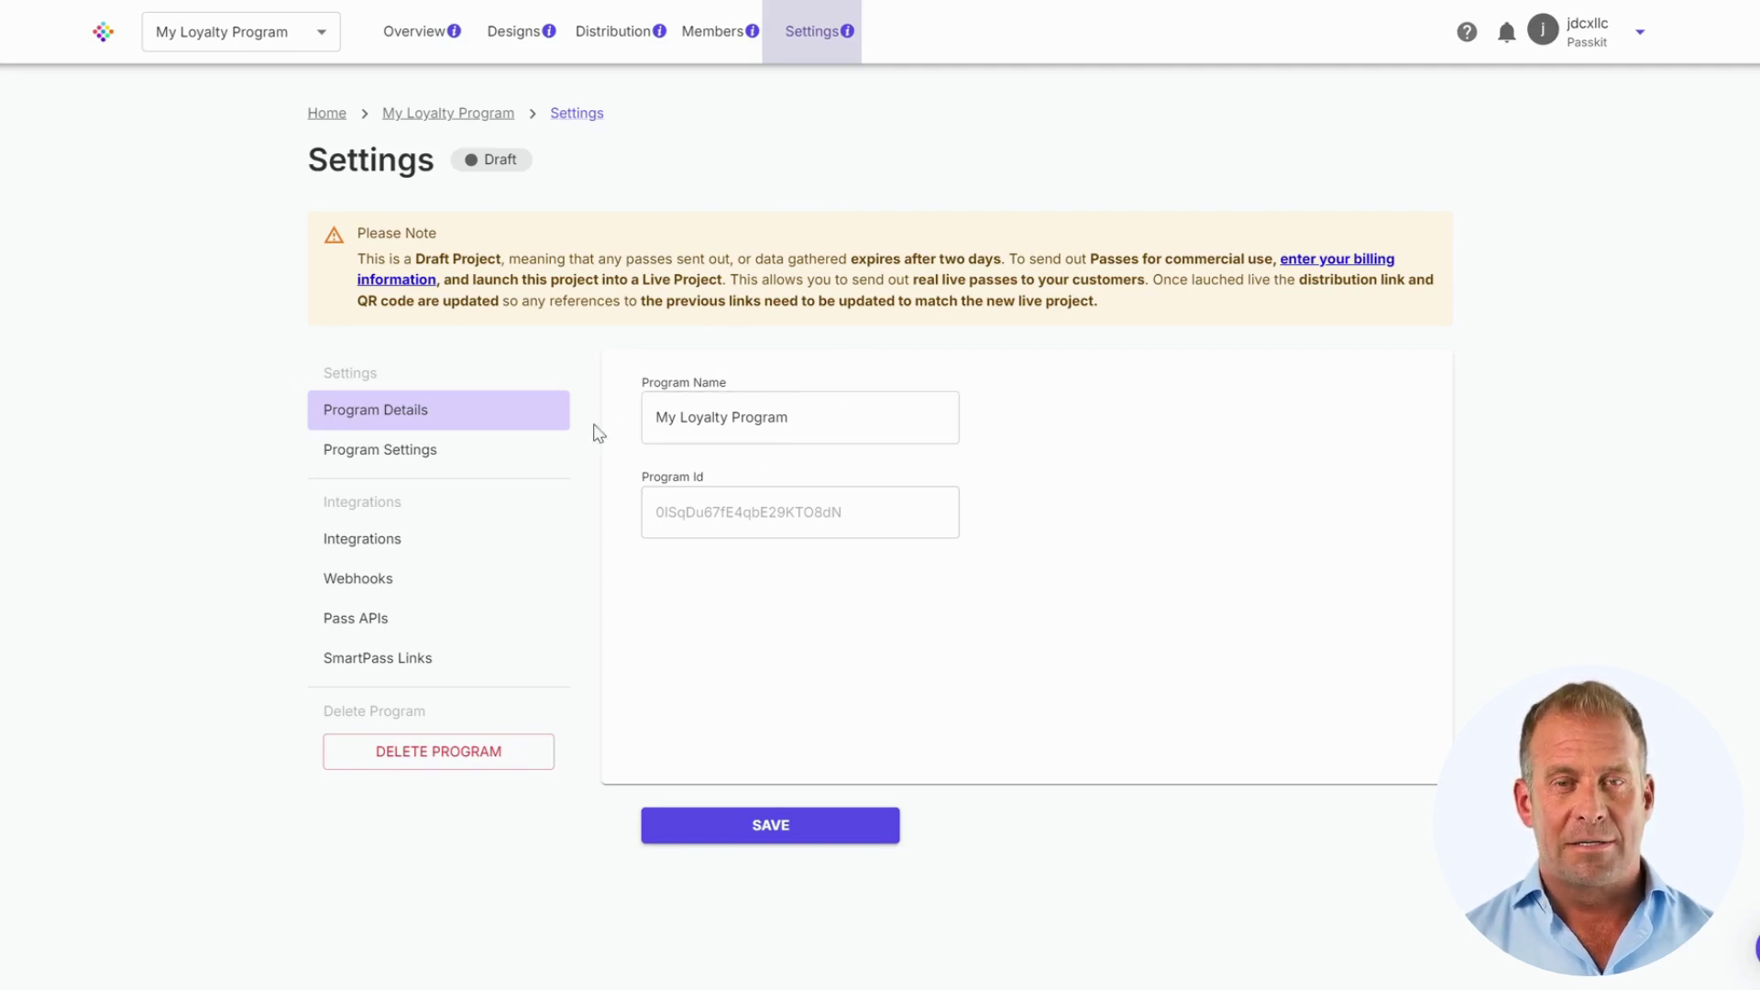
{"action": "left_click", "coordinate": [422, 453]}
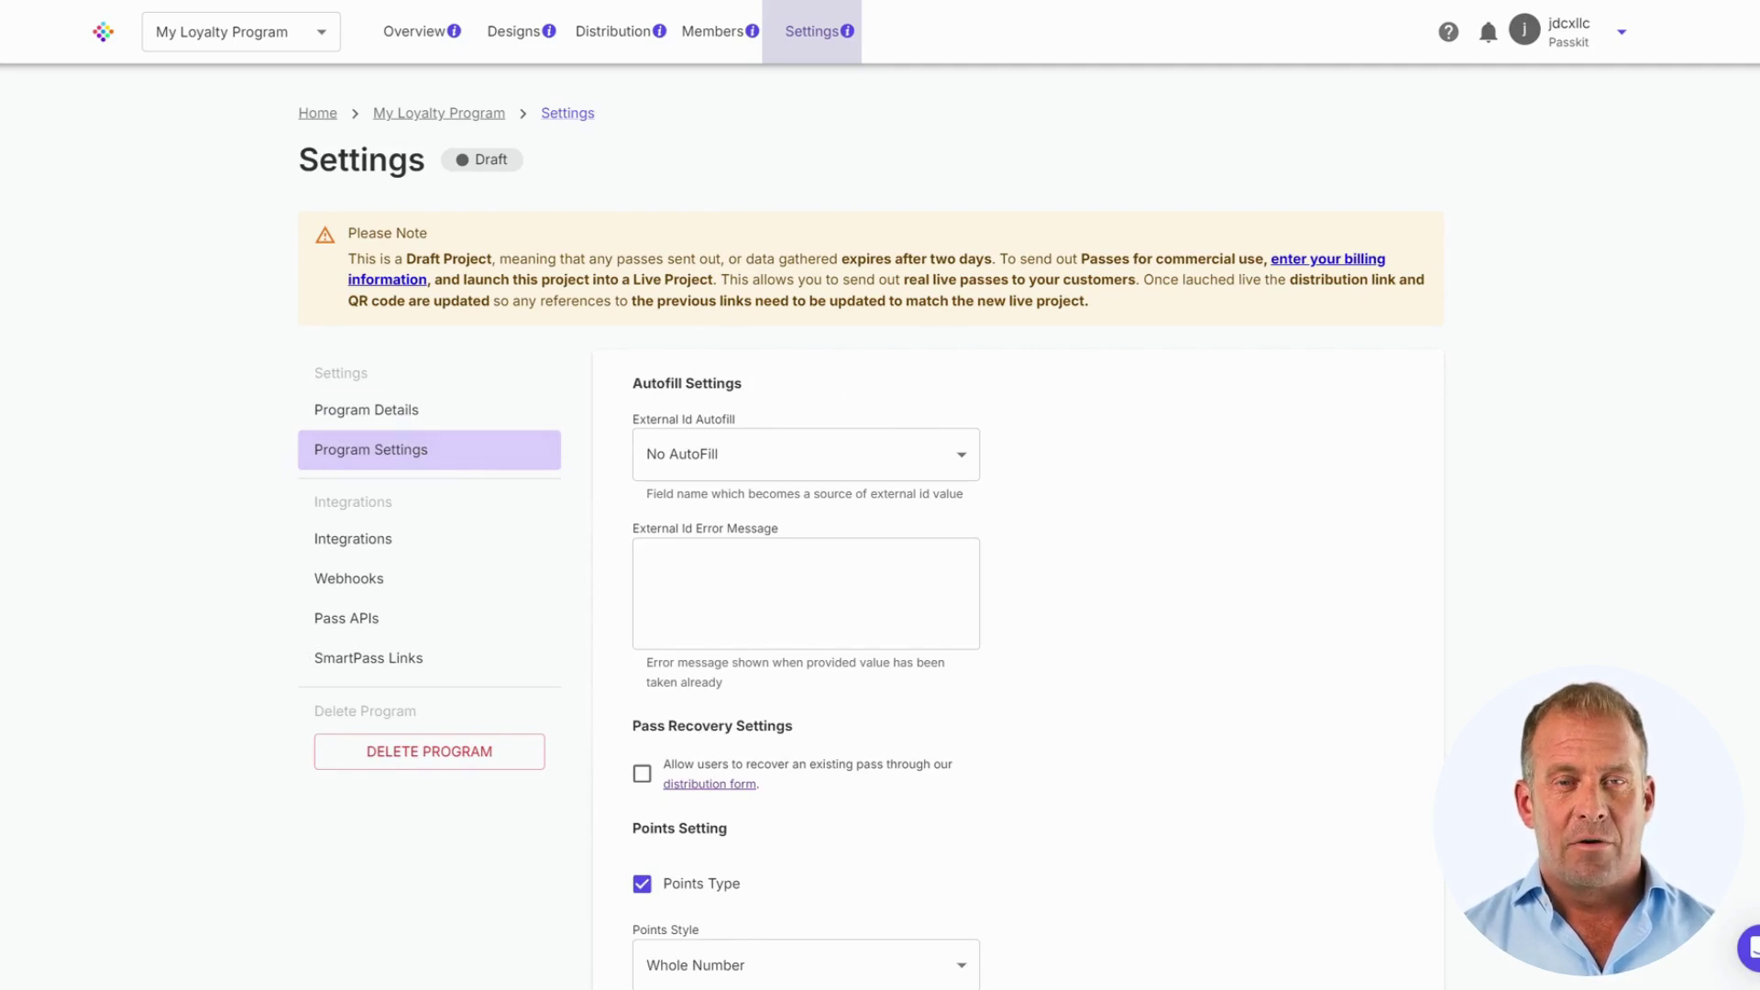
{"action": "scroll", "coordinate": [1269, 302], "scroll_direction": "down", "scroll_amount": 4}
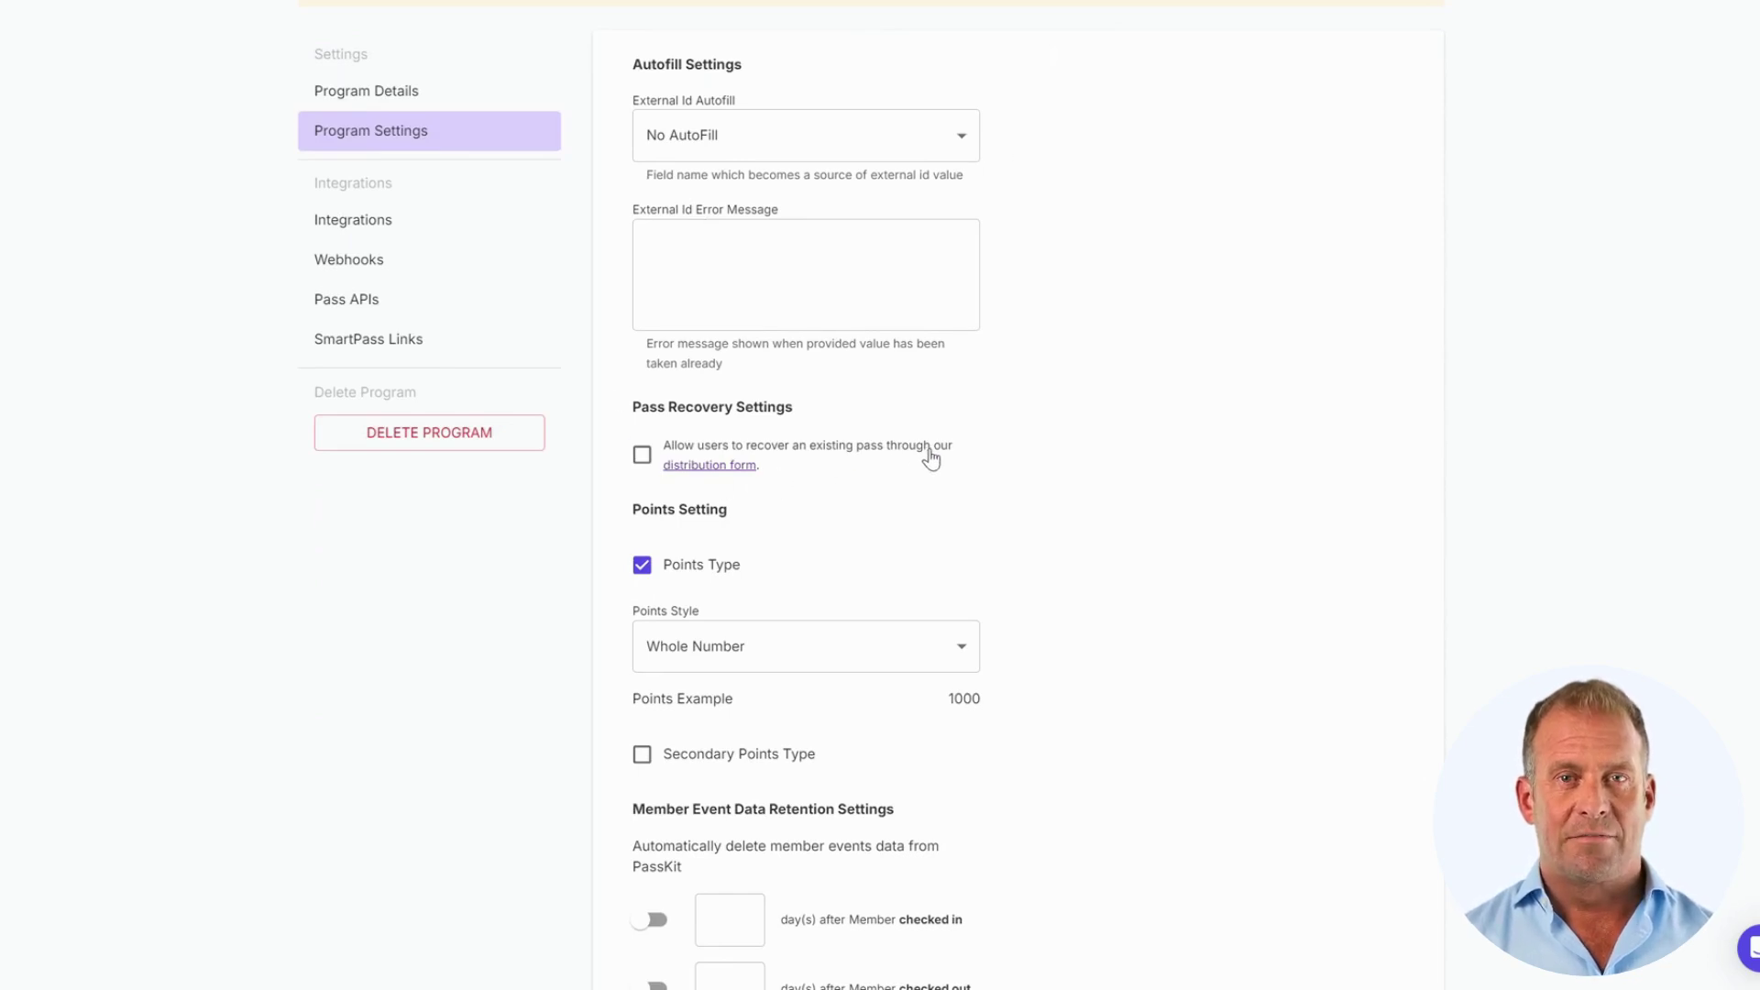
{"action": "scroll", "coordinate": [935, 449], "scroll_direction": "down", "scroll_amount": 3}
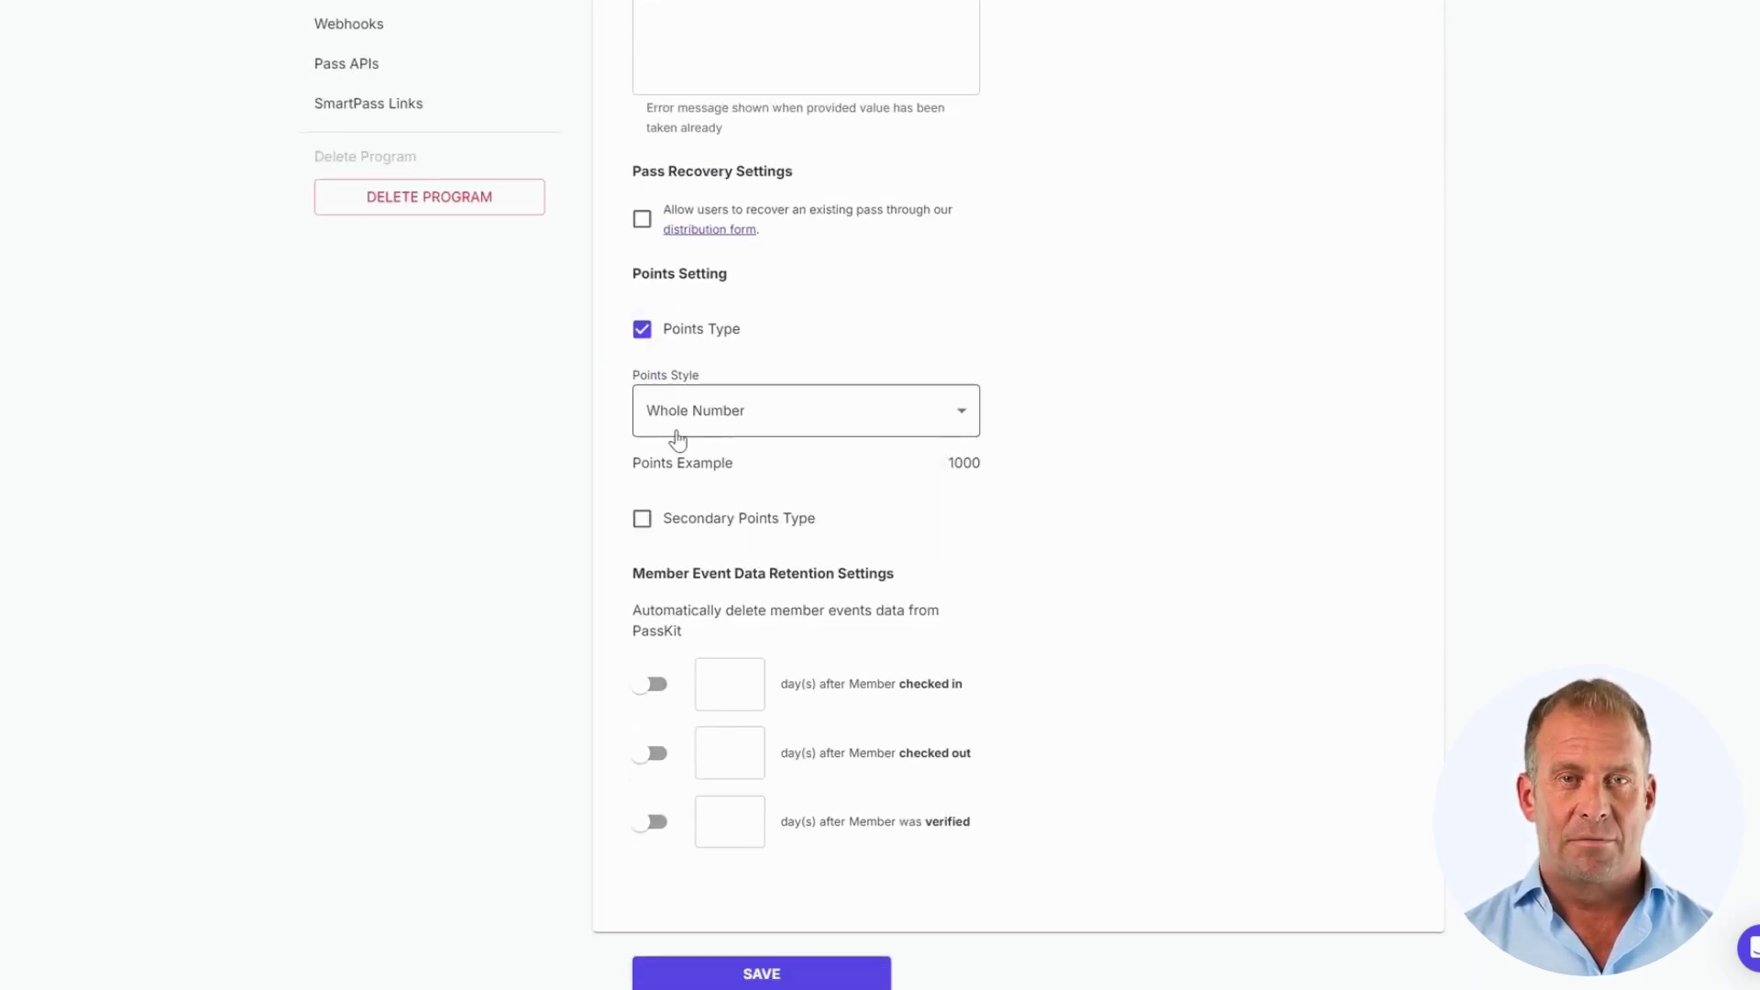
{"action": "left_click", "coordinate": [768, 410]}
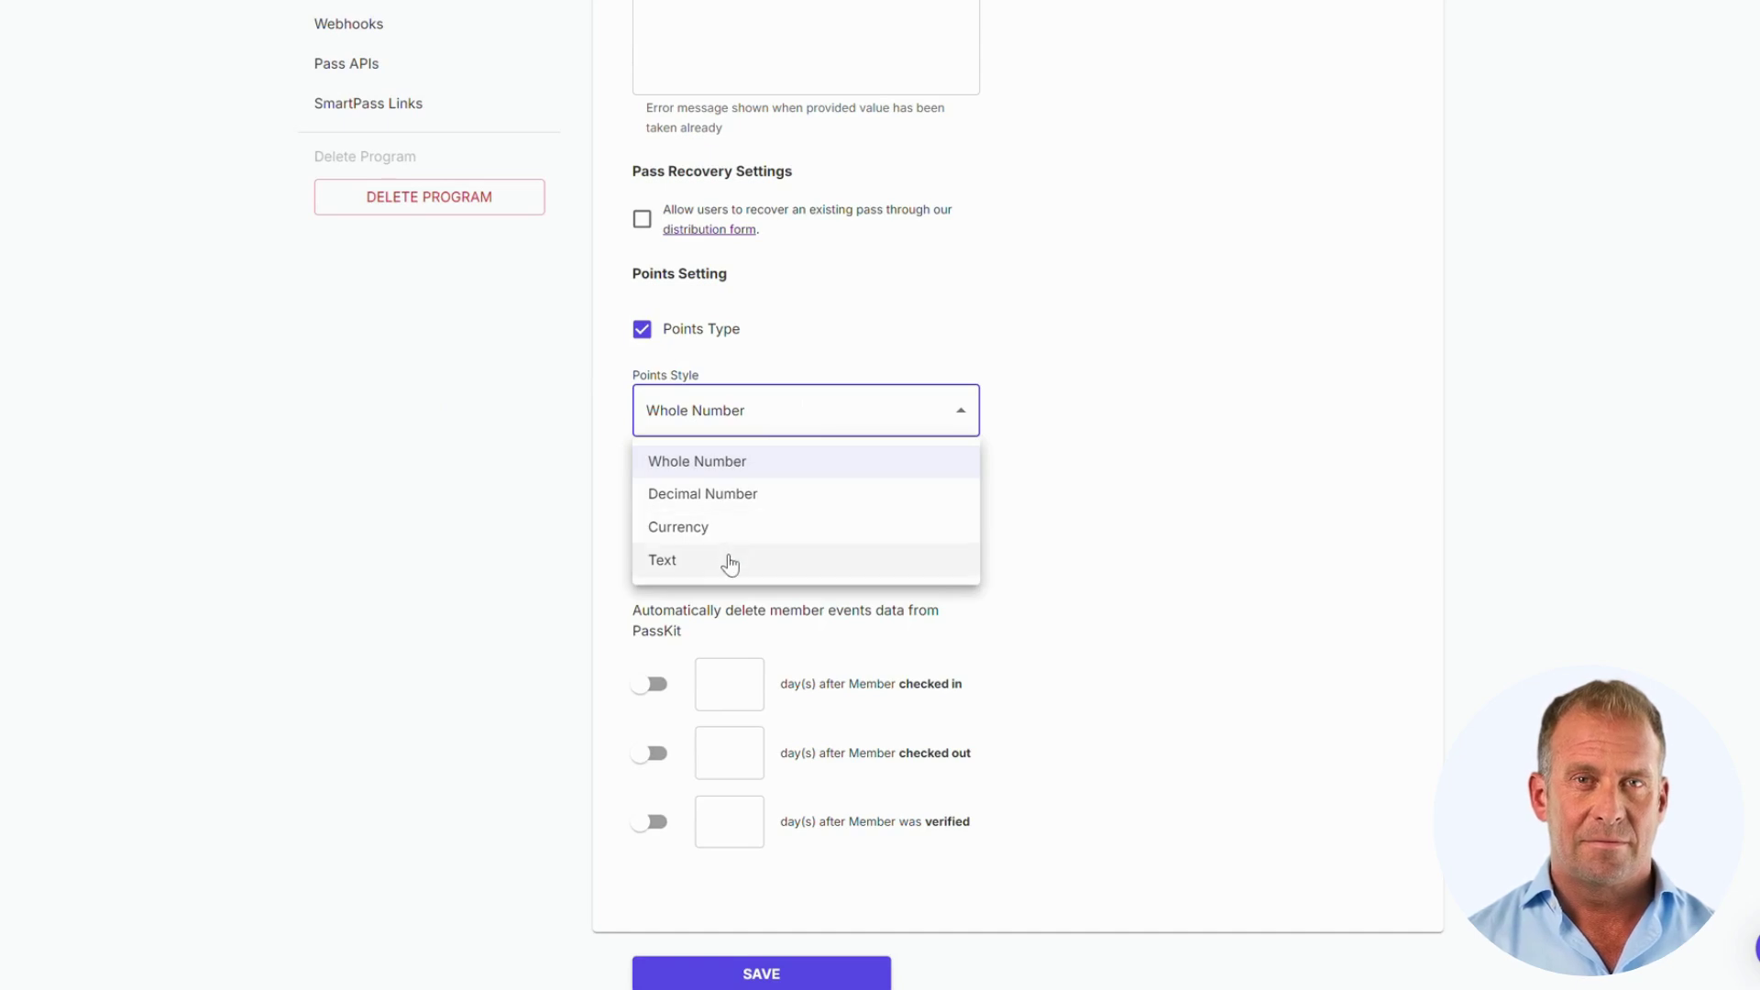
{"action": "left_click", "coordinate": [1056, 460]}
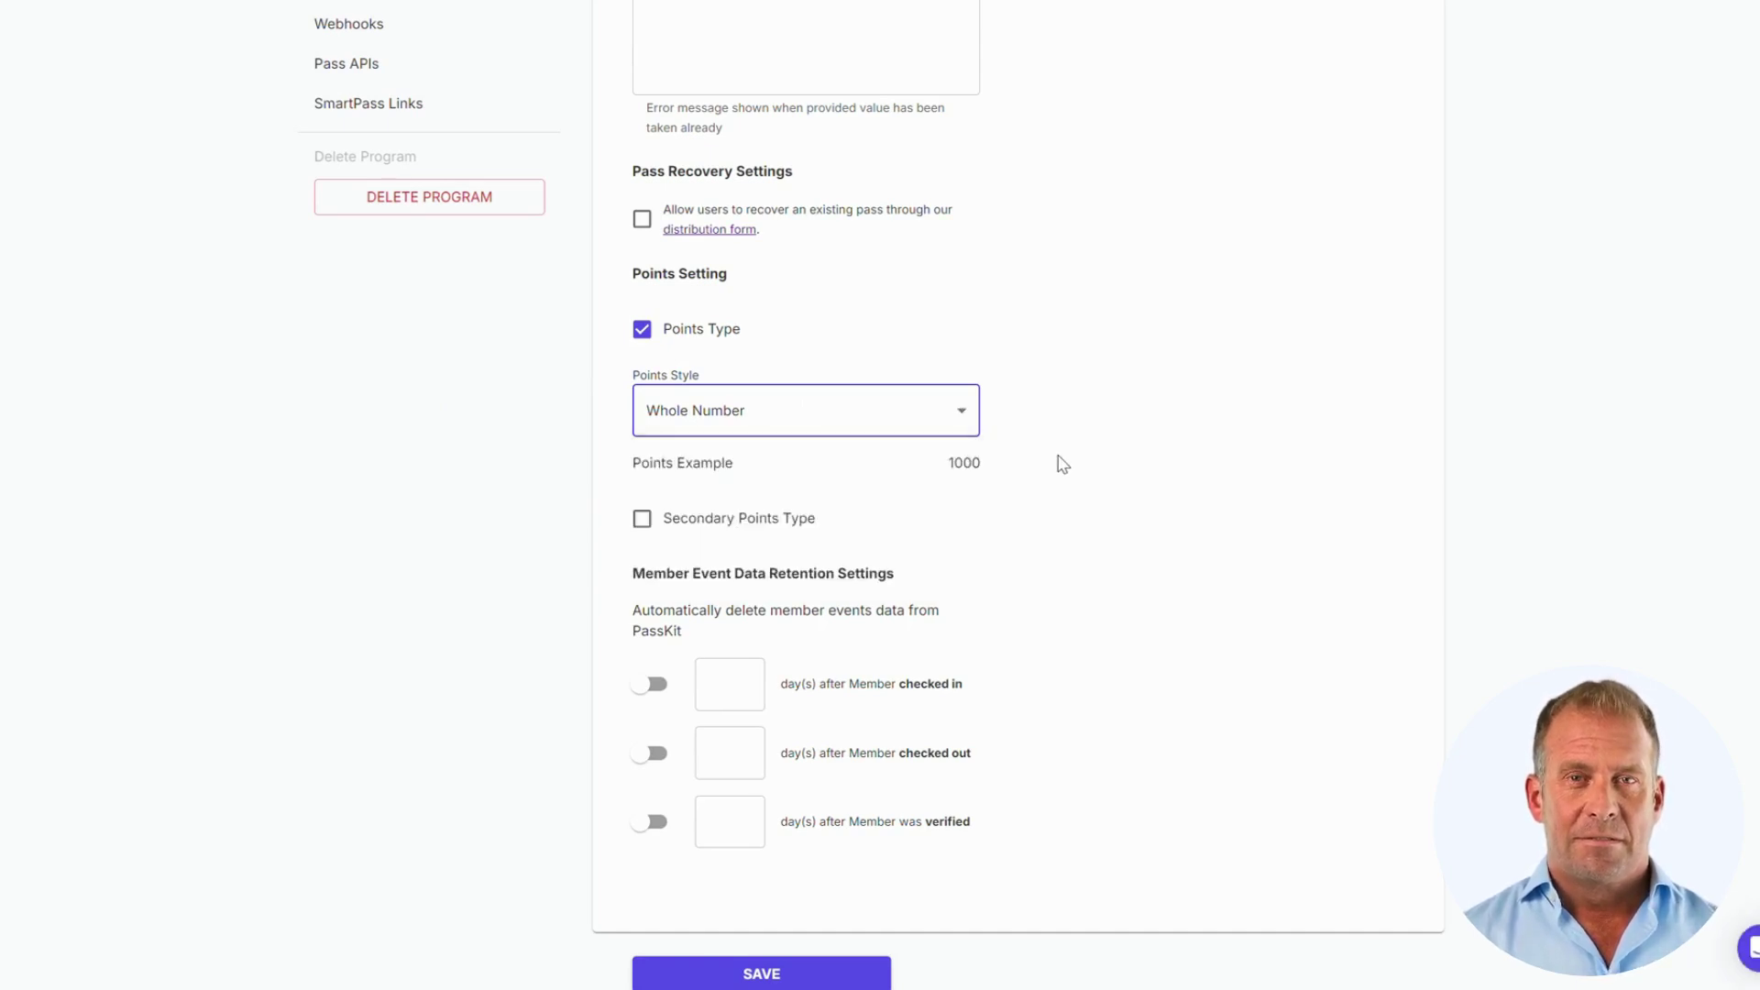
Step: Enable a secondary points type, also styled as Whole Number
{"action": "left_click", "coordinate": [747, 525]}
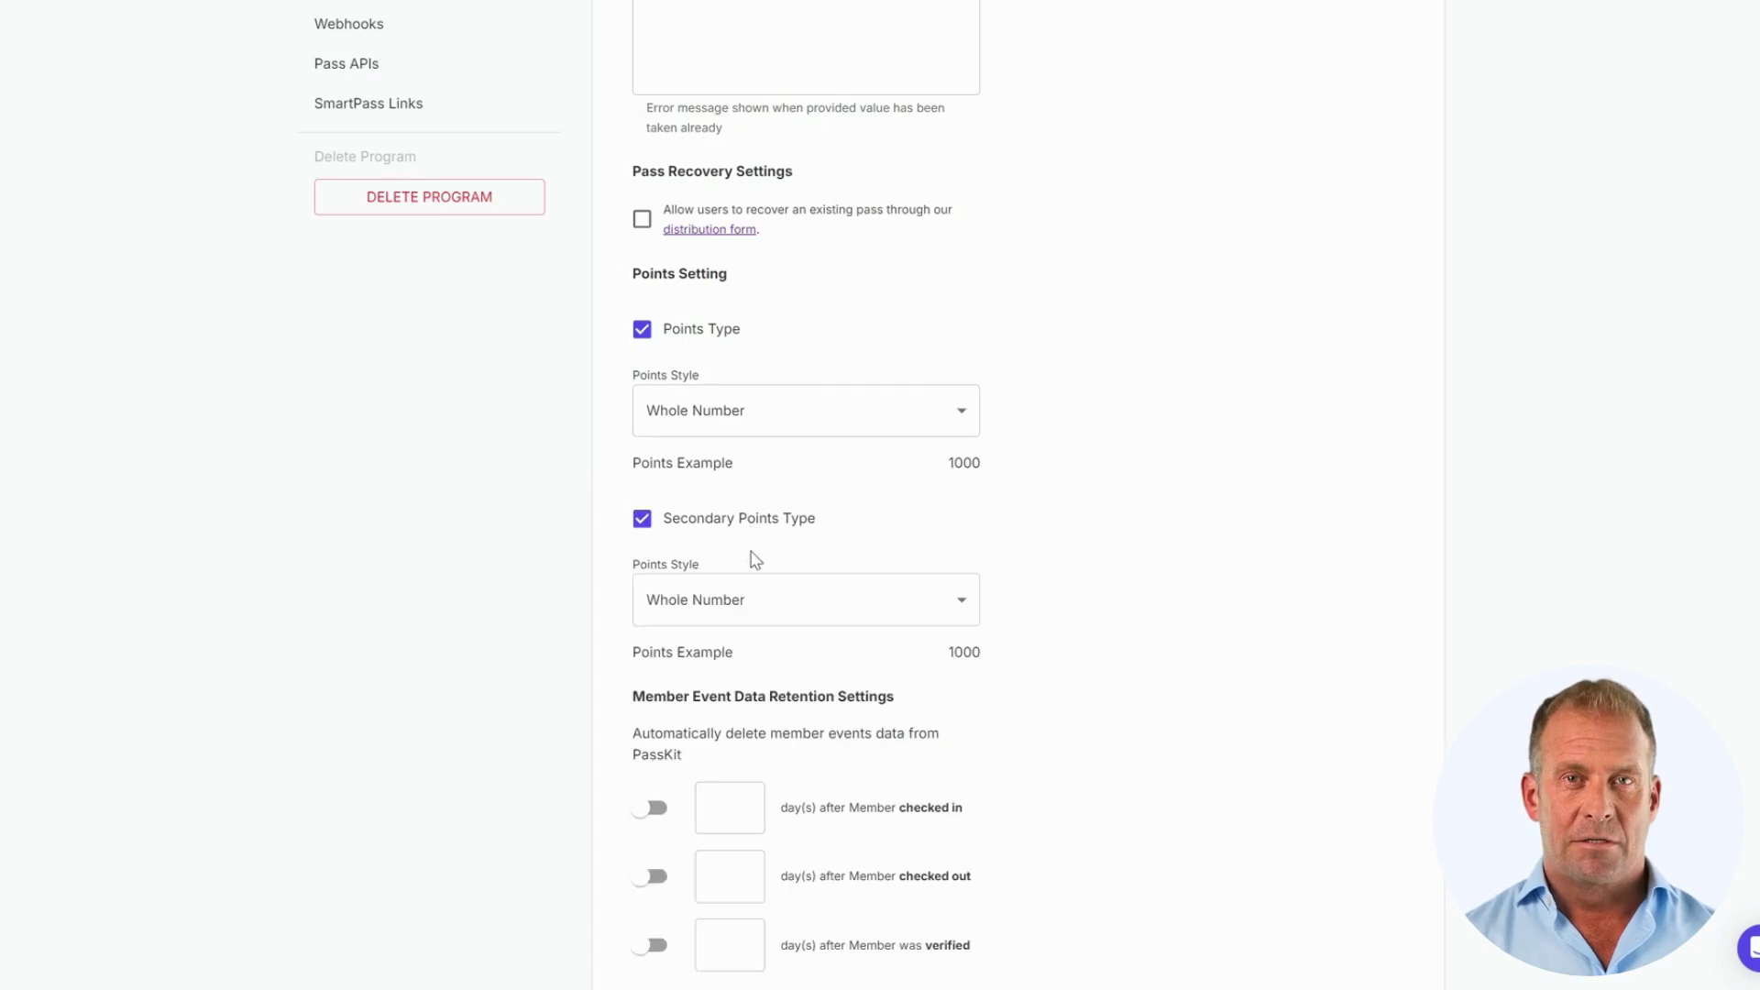
{"action": "scroll", "coordinate": [1008, 523], "scroll_direction": "down", "scroll_amount": 2}
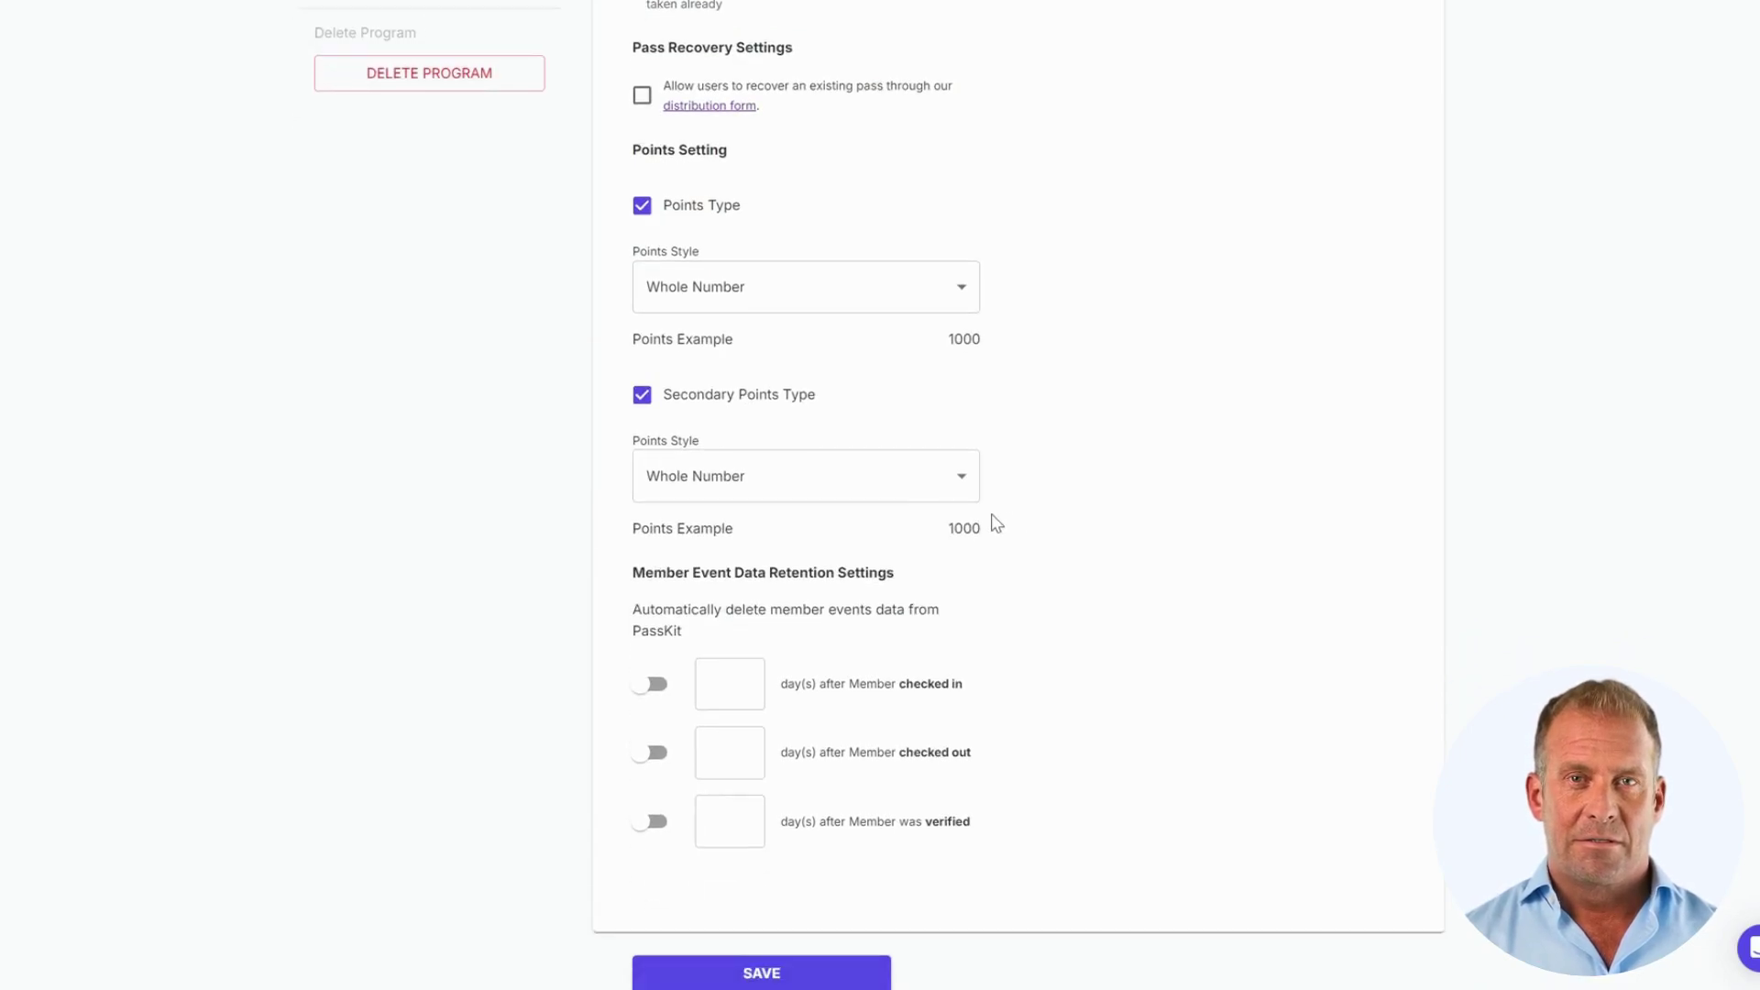
{"action": "left_click", "coordinate": [933, 500]}
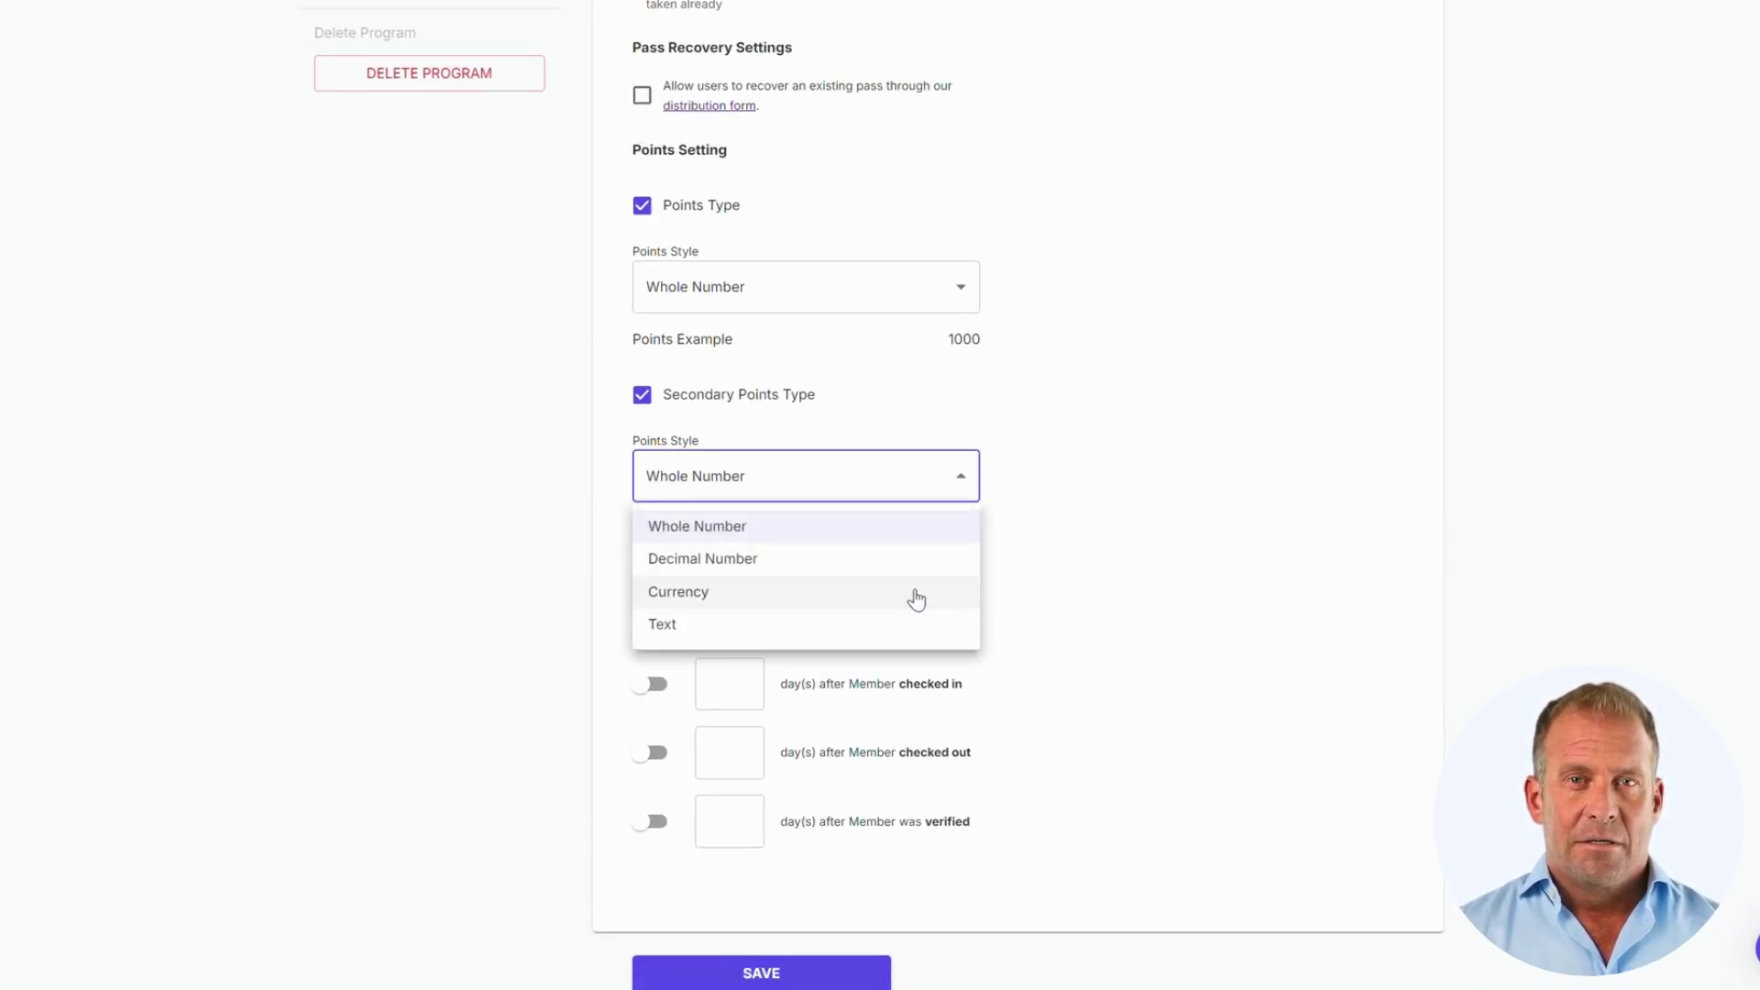
{"action": "left_click", "coordinate": [1087, 631]}
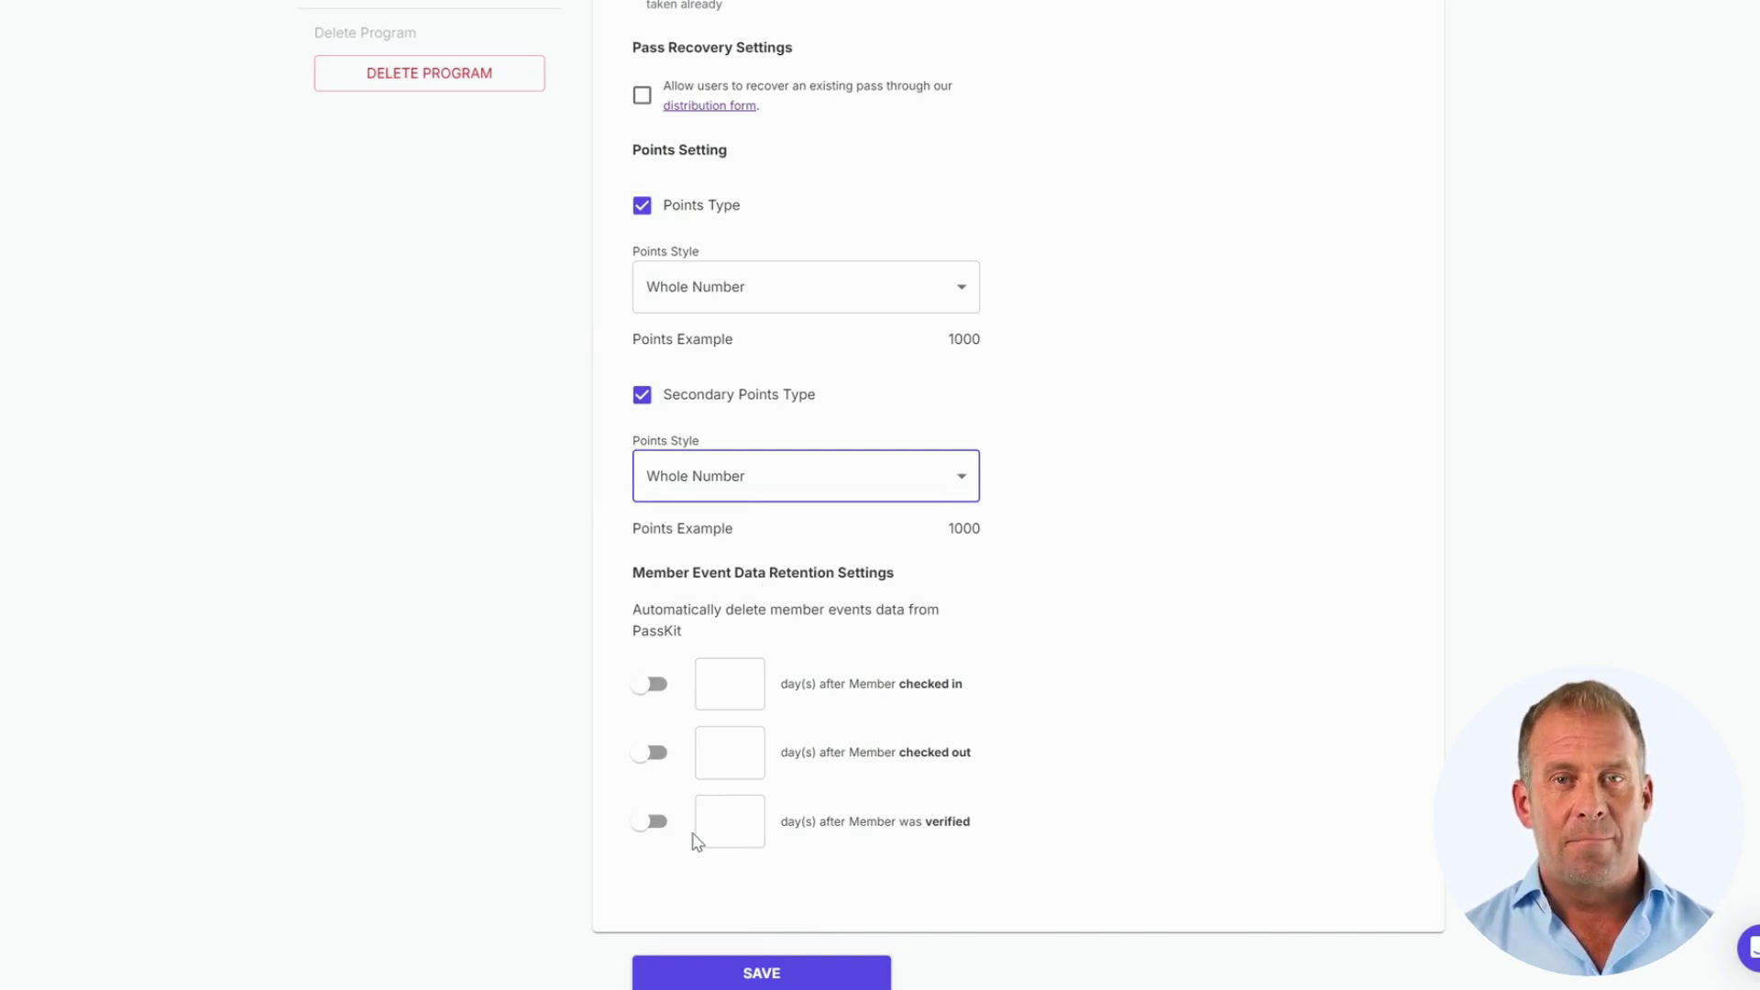
{"action": "scroll", "coordinate": [1059, 794], "scroll_direction": "up", "scroll_amount": 7}
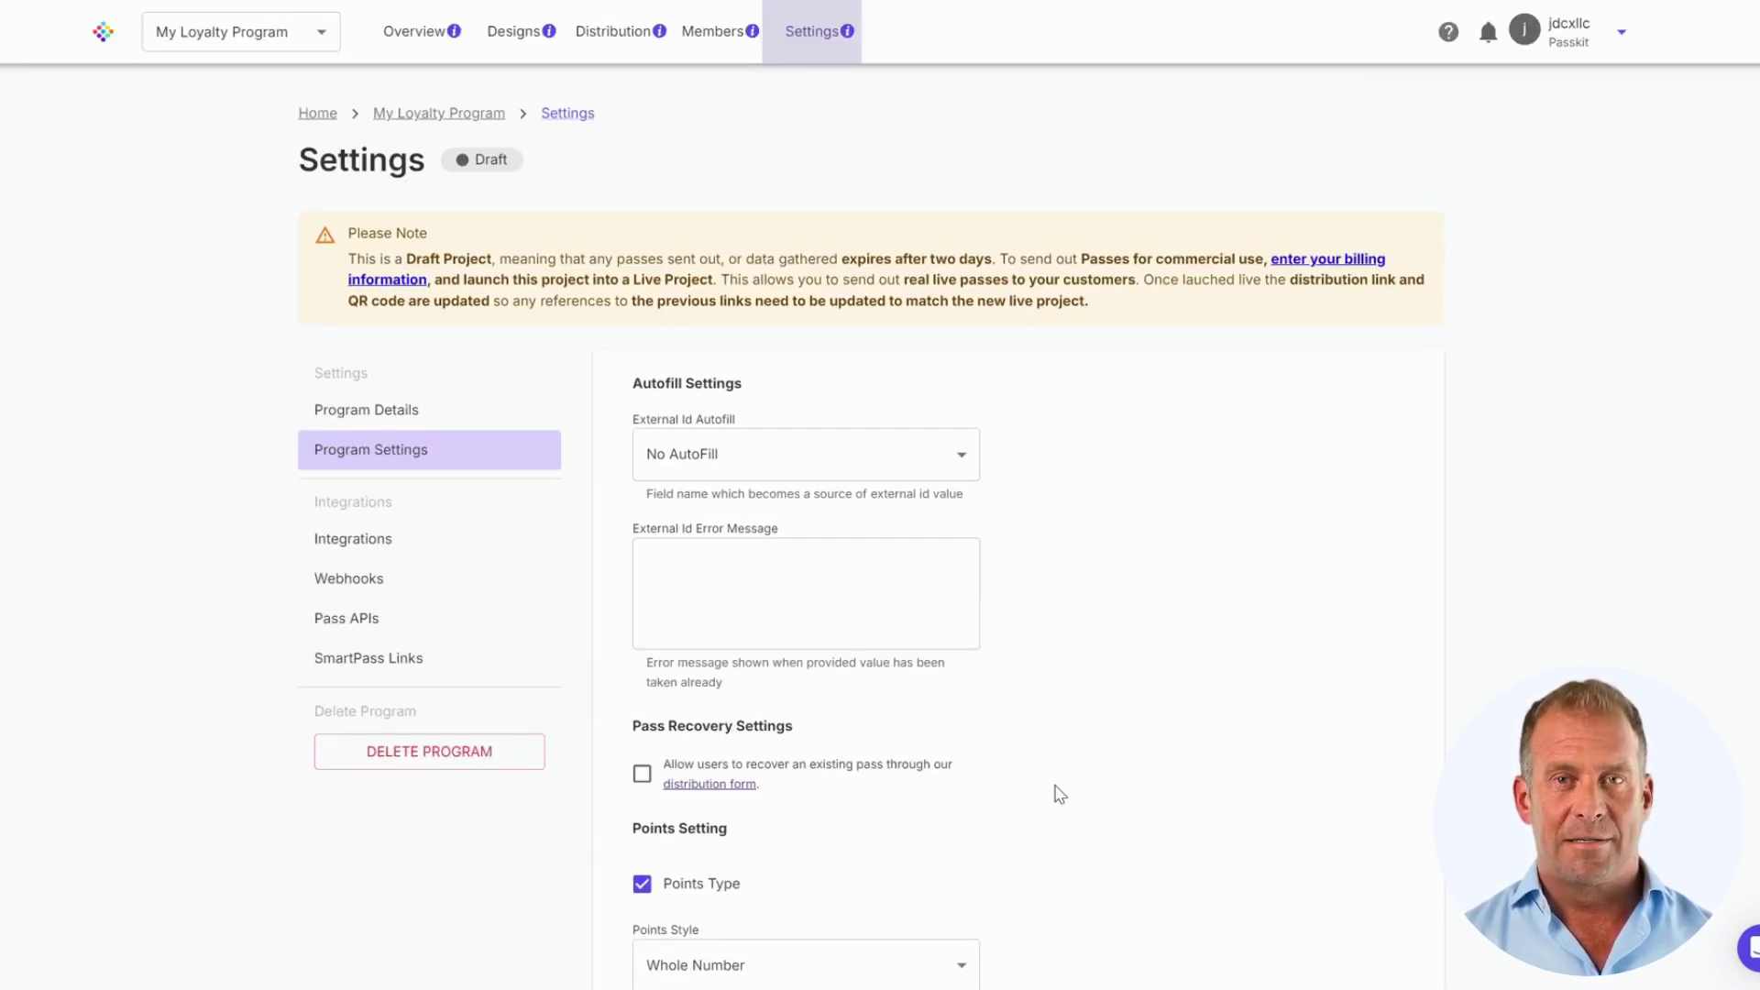
Step: Browse the Integrations list and view the Zapier integration details before going back
{"action": "left_click", "coordinate": [387, 544]}
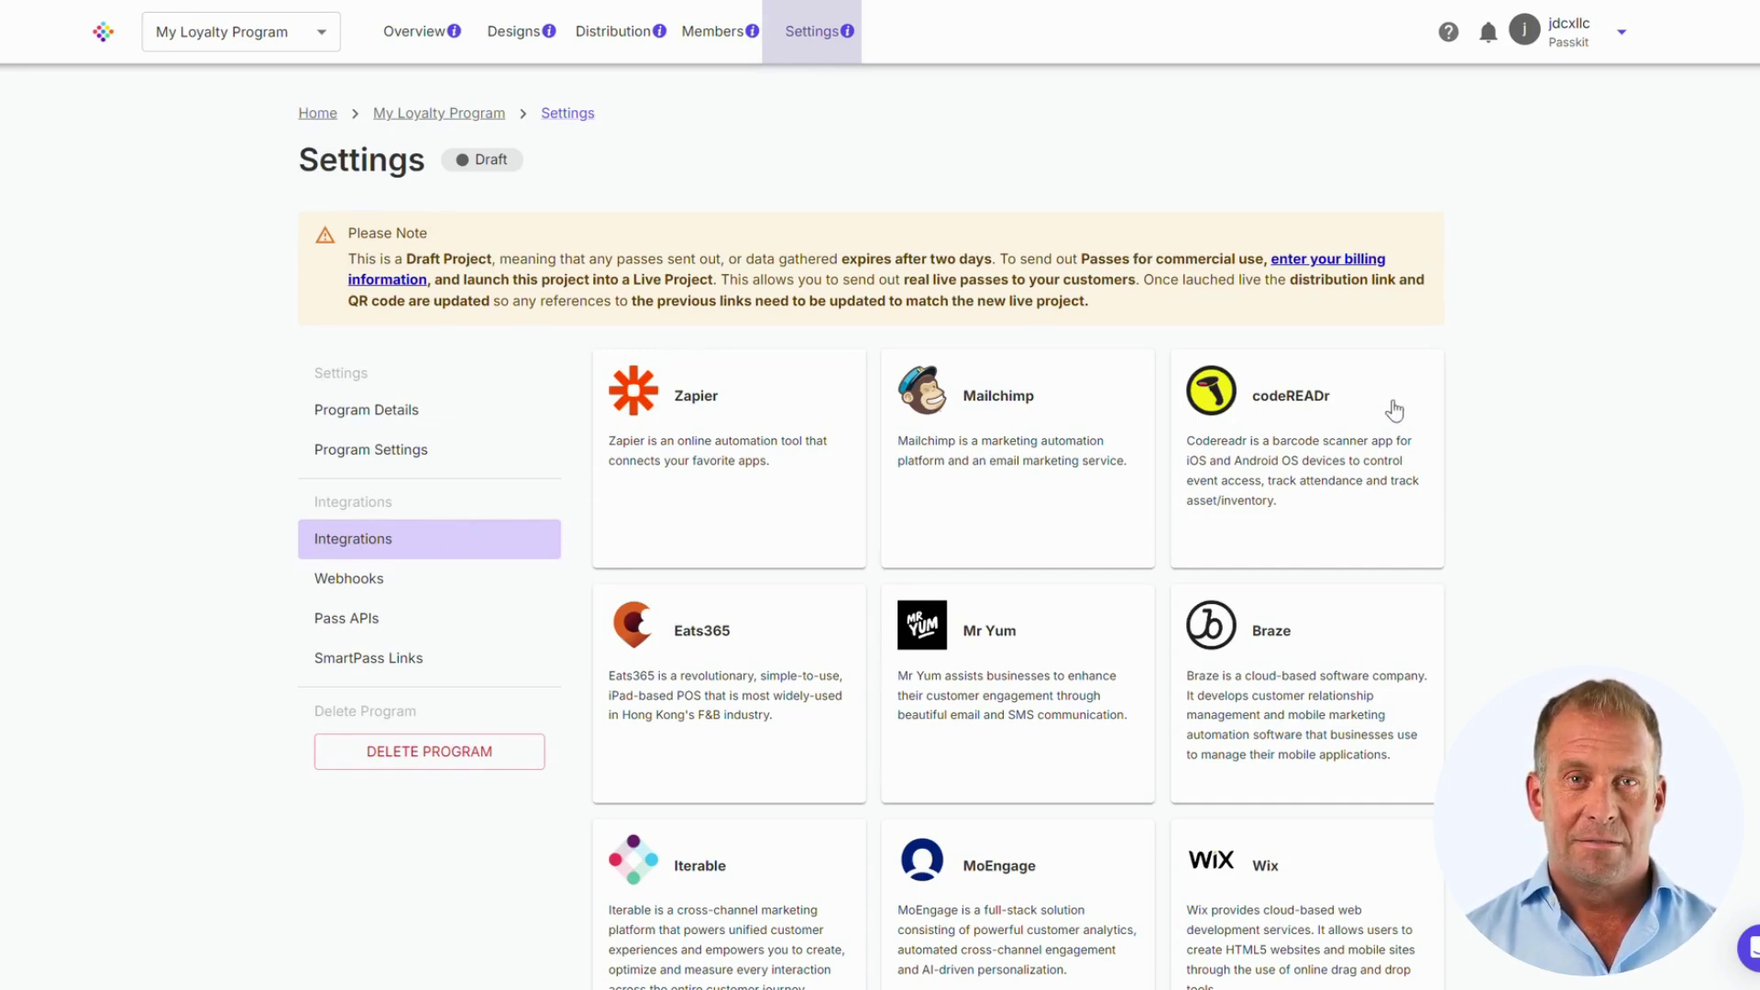
{"action": "scroll", "coordinate": [1559, 421], "scroll_direction": "down", "scroll_amount": 3}
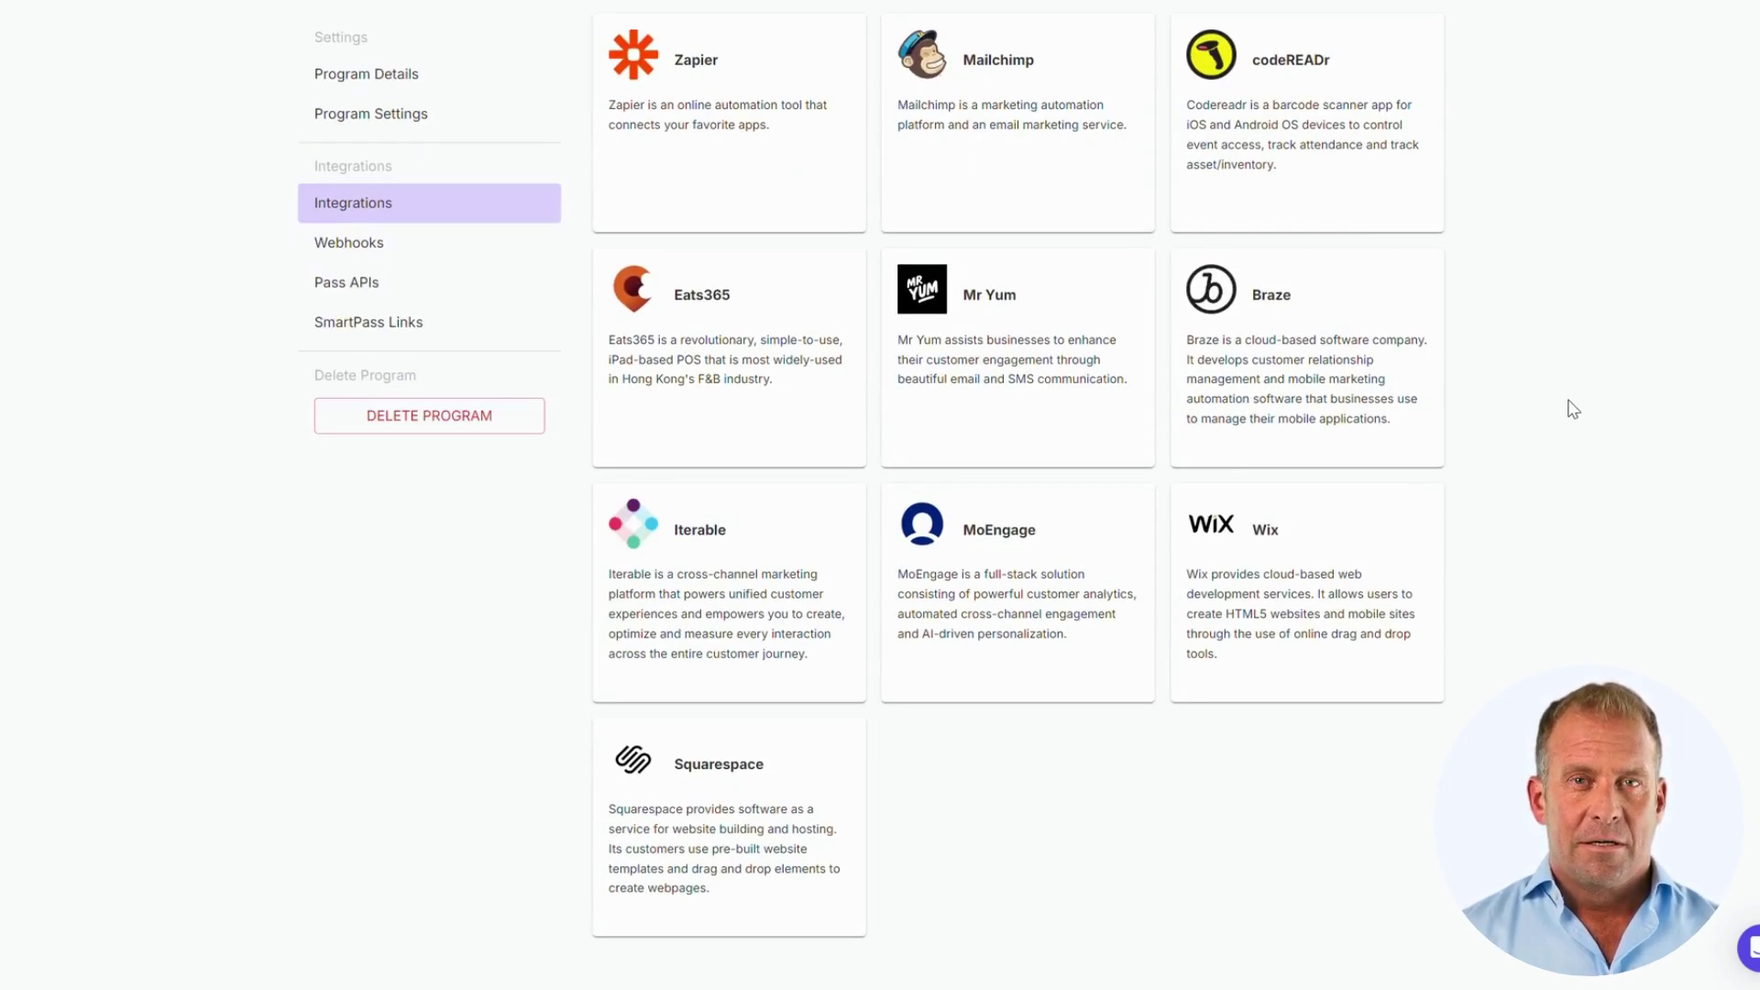
{"action": "left_click", "coordinate": [744, 206]}
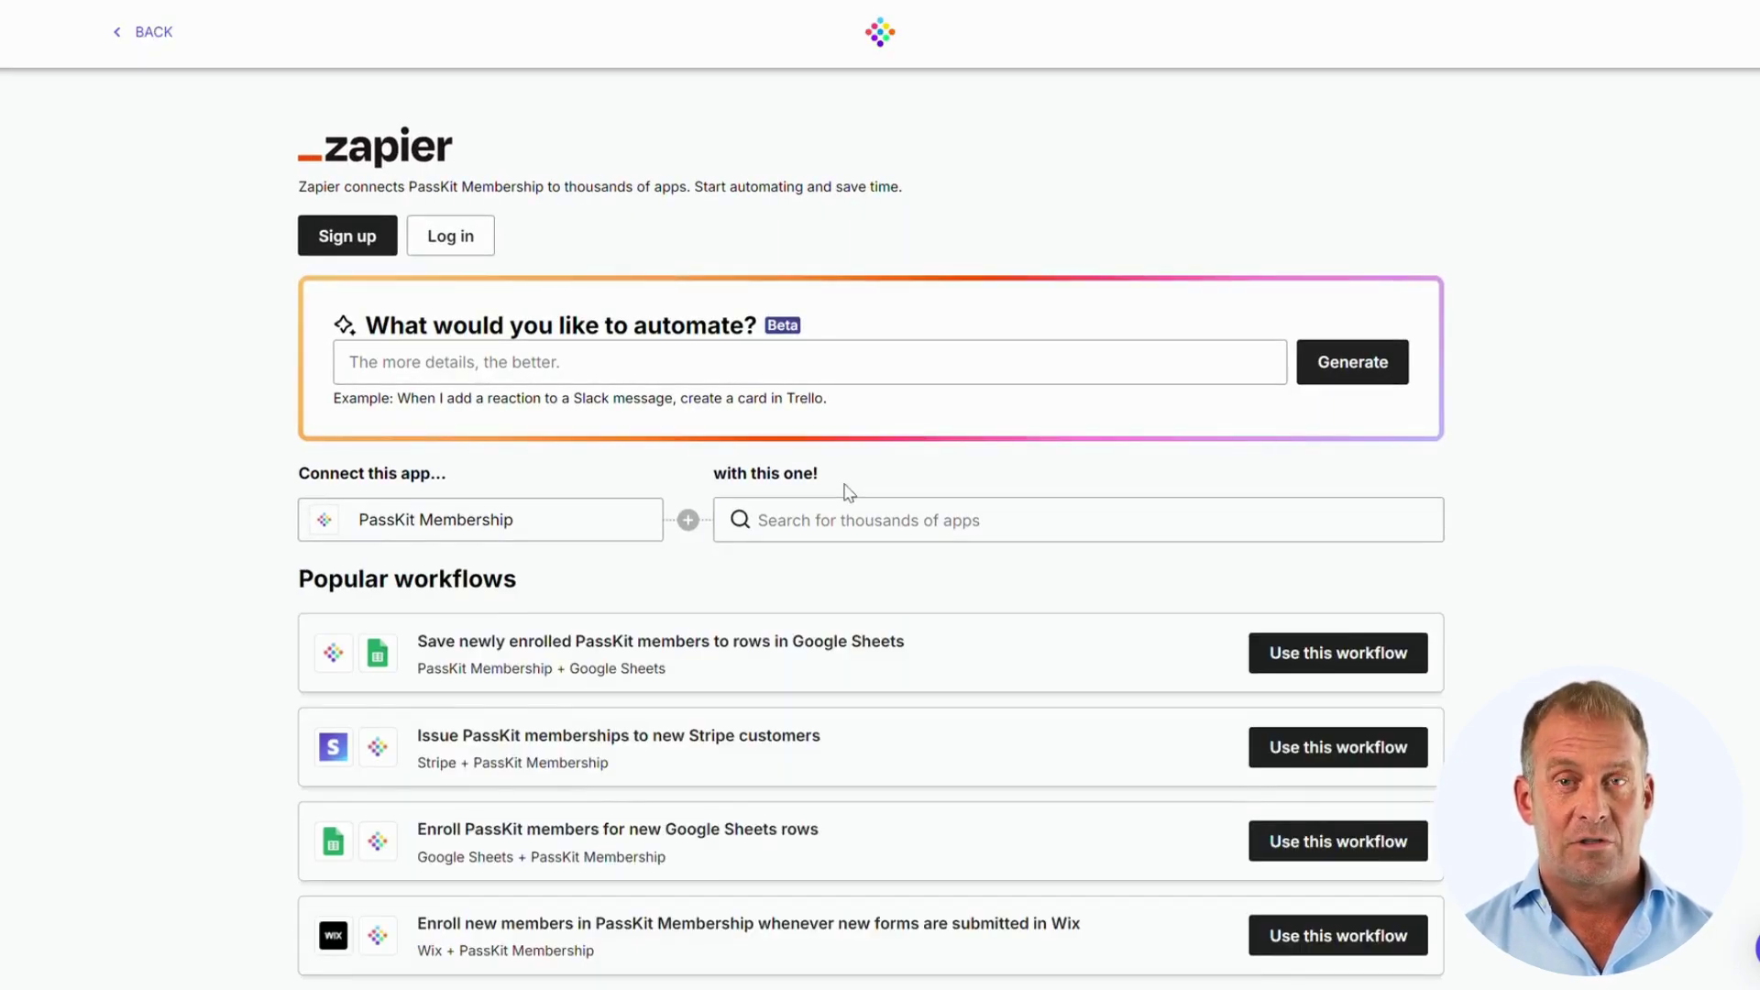
{"action": "scroll", "coordinate": [841, 495], "scroll_direction": "down", "scroll_amount": 5}
{"action": "scroll", "coordinate": [719, 309], "scroll_direction": "down", "scroll_amount": 1}
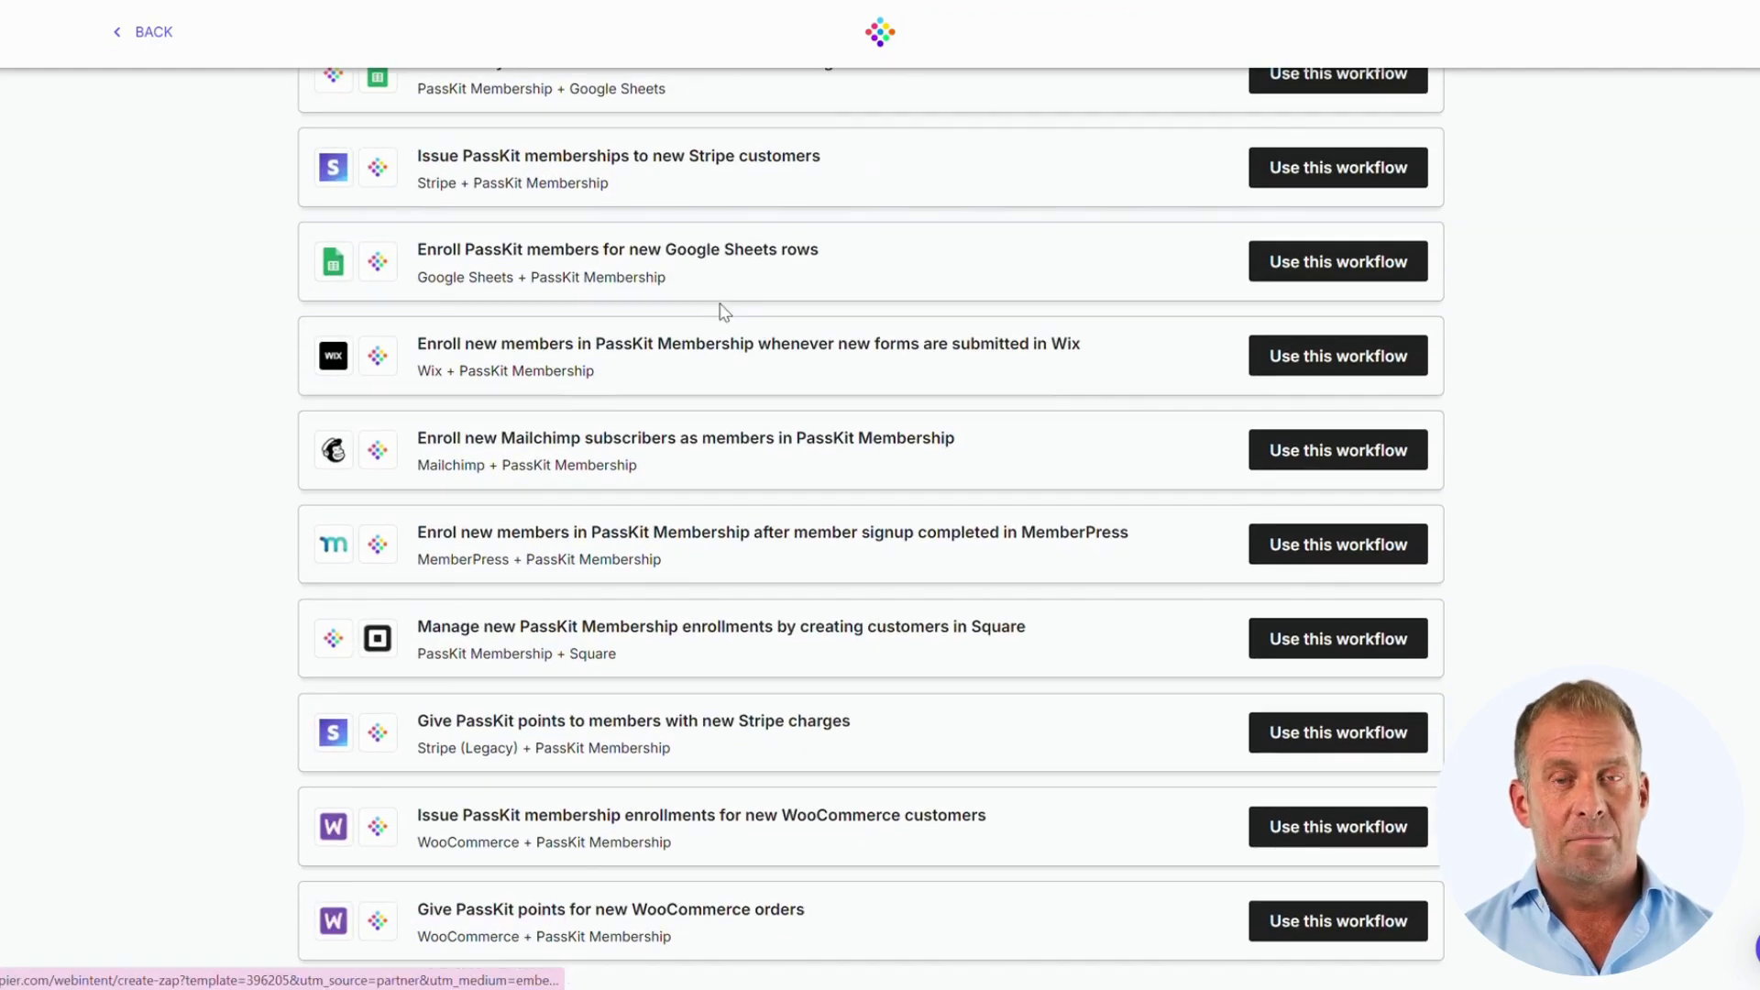
{"action": "scroll", "coordinate": [783, 401], "scroll_direction": "up", "scroll_amount": 6}
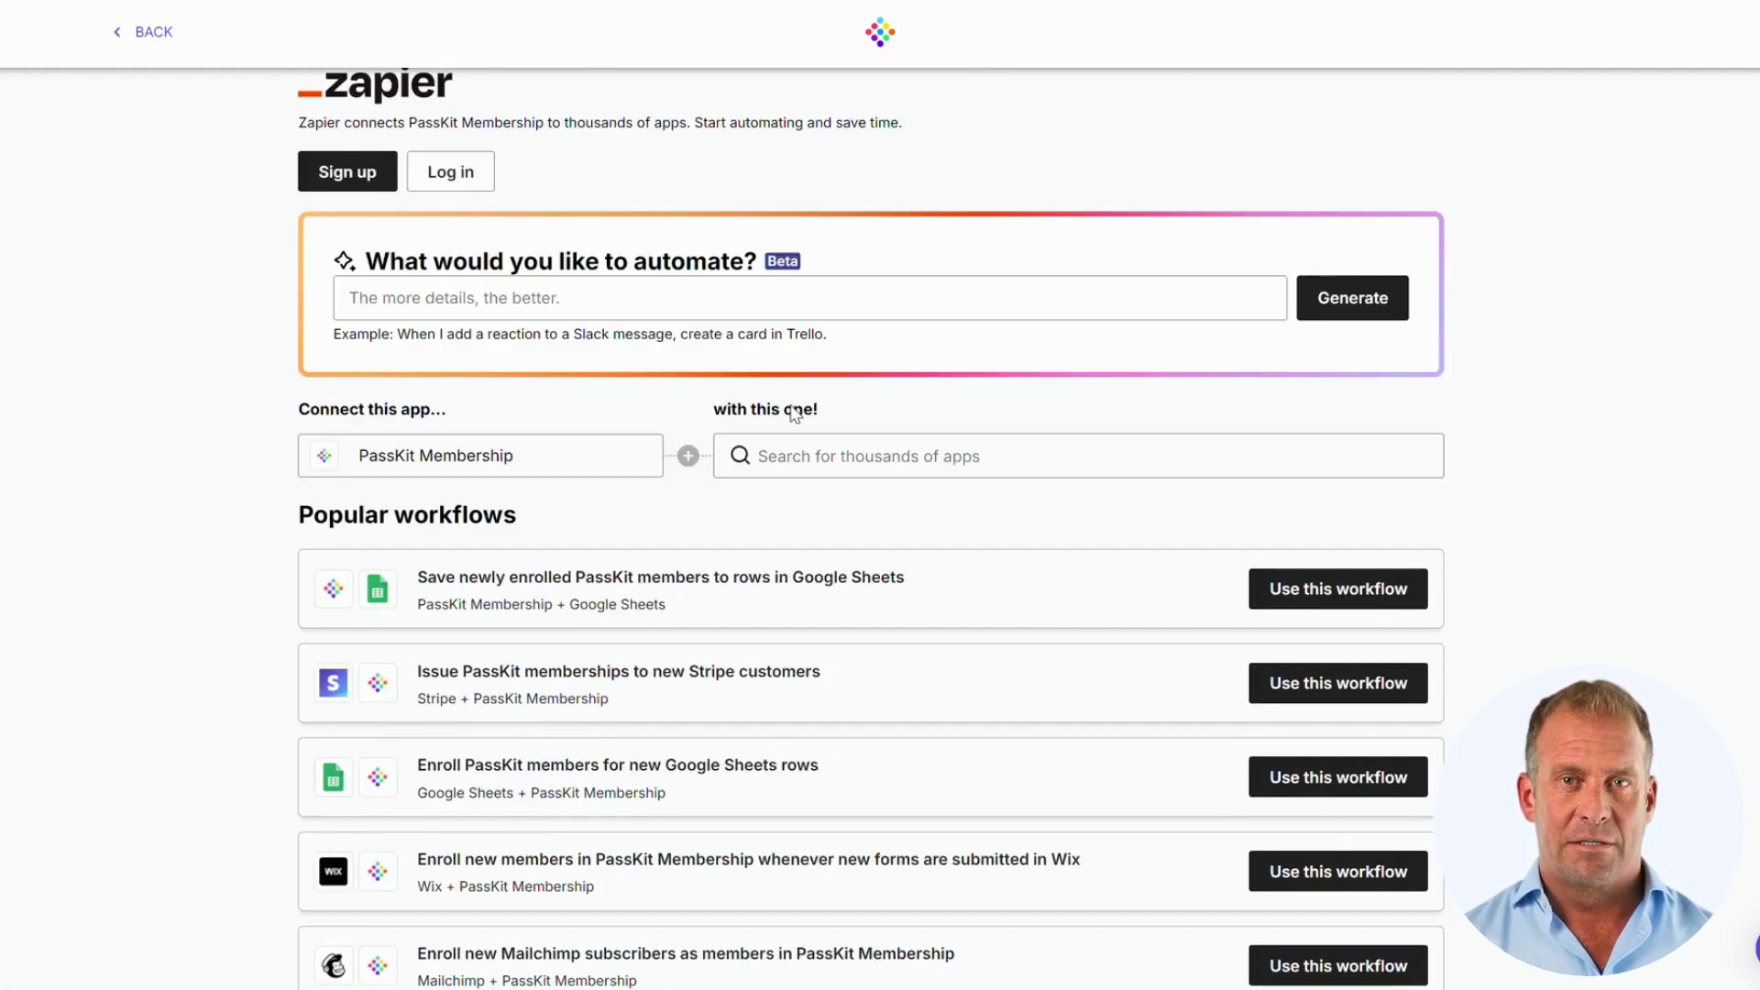
{"action": "left_click", "coordinate": [137, 30]}
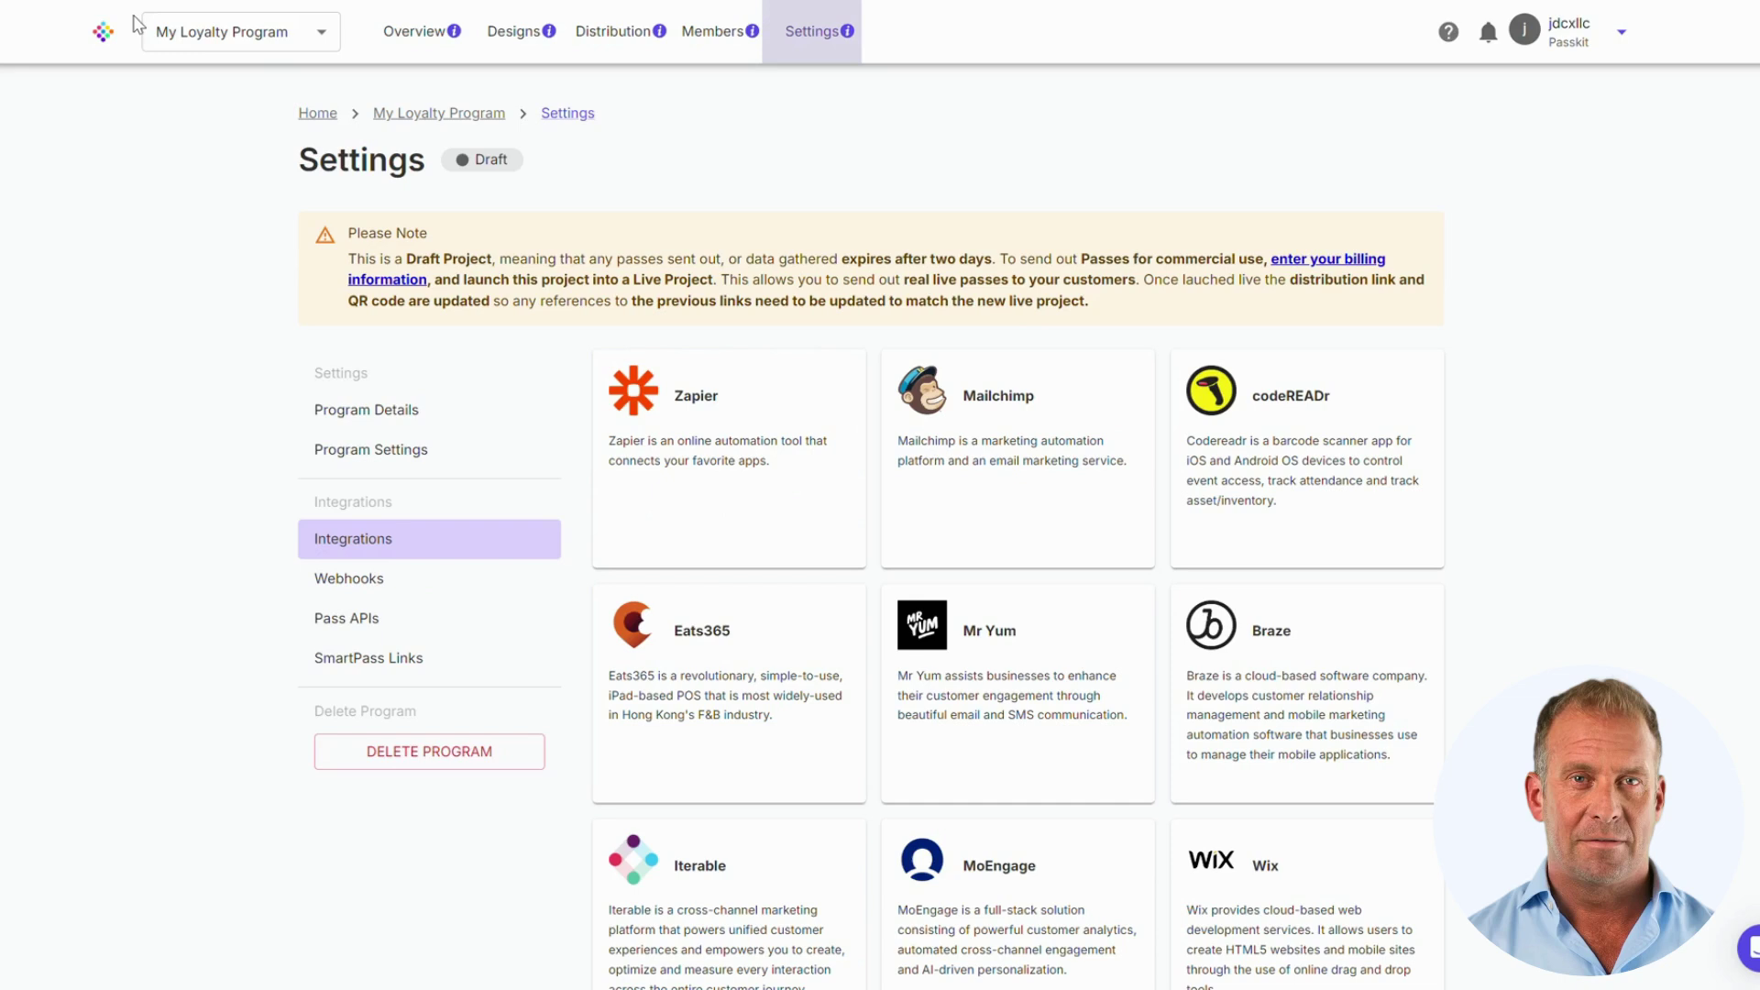
Step: Look through Webhooks, Pass APIs and SmartPass Links, then return to Tiers And Designs
{"action": "left_click", "coordinate": [473, 591]}
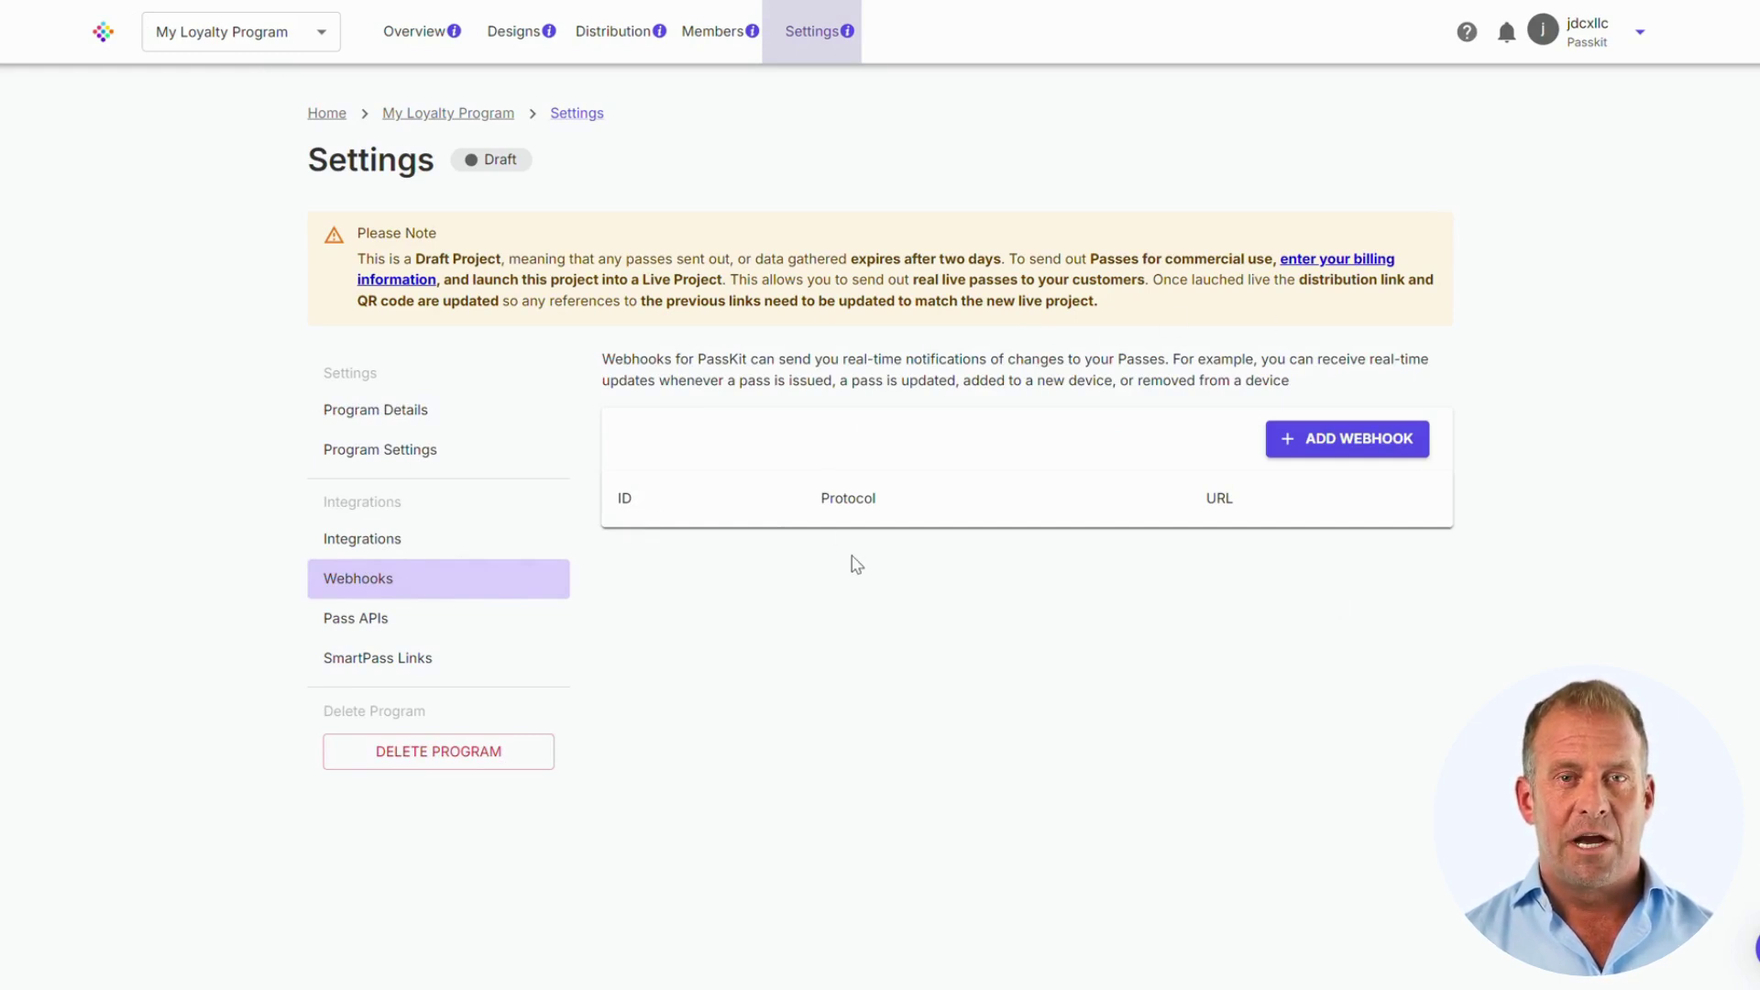
{"action": "left_click", "coordinate": [475, 633]}
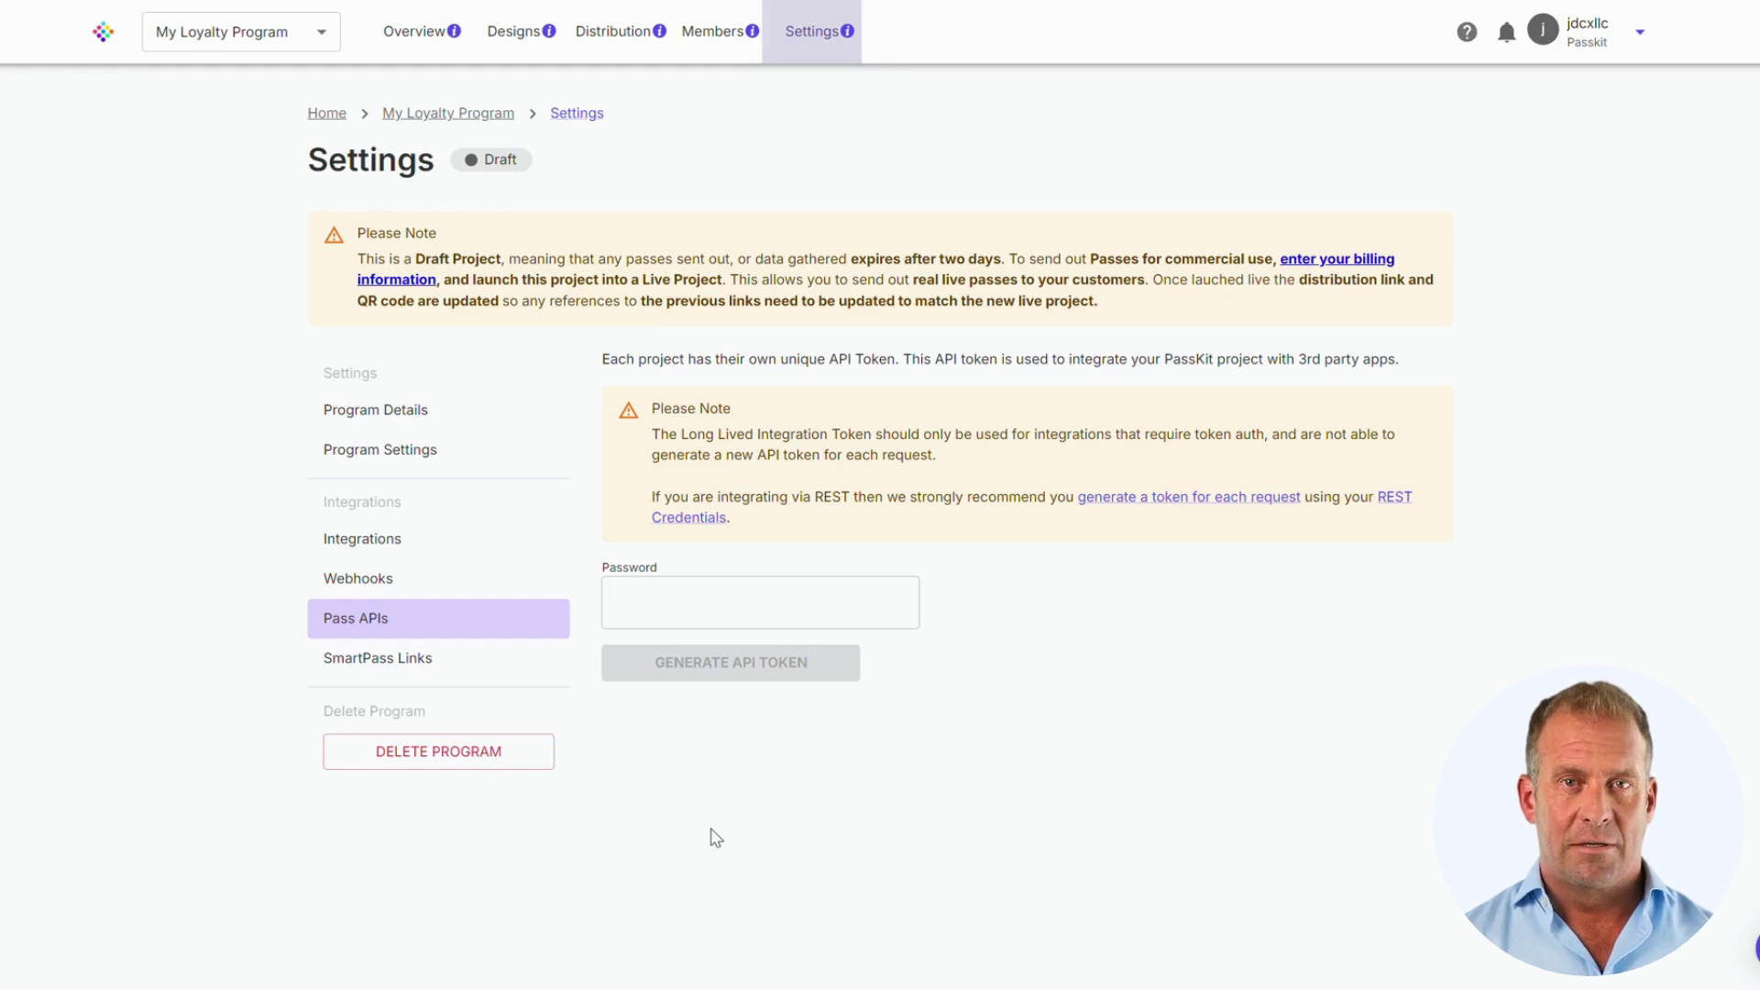
{"action": "left_click", "coordinate": [428, 666]}
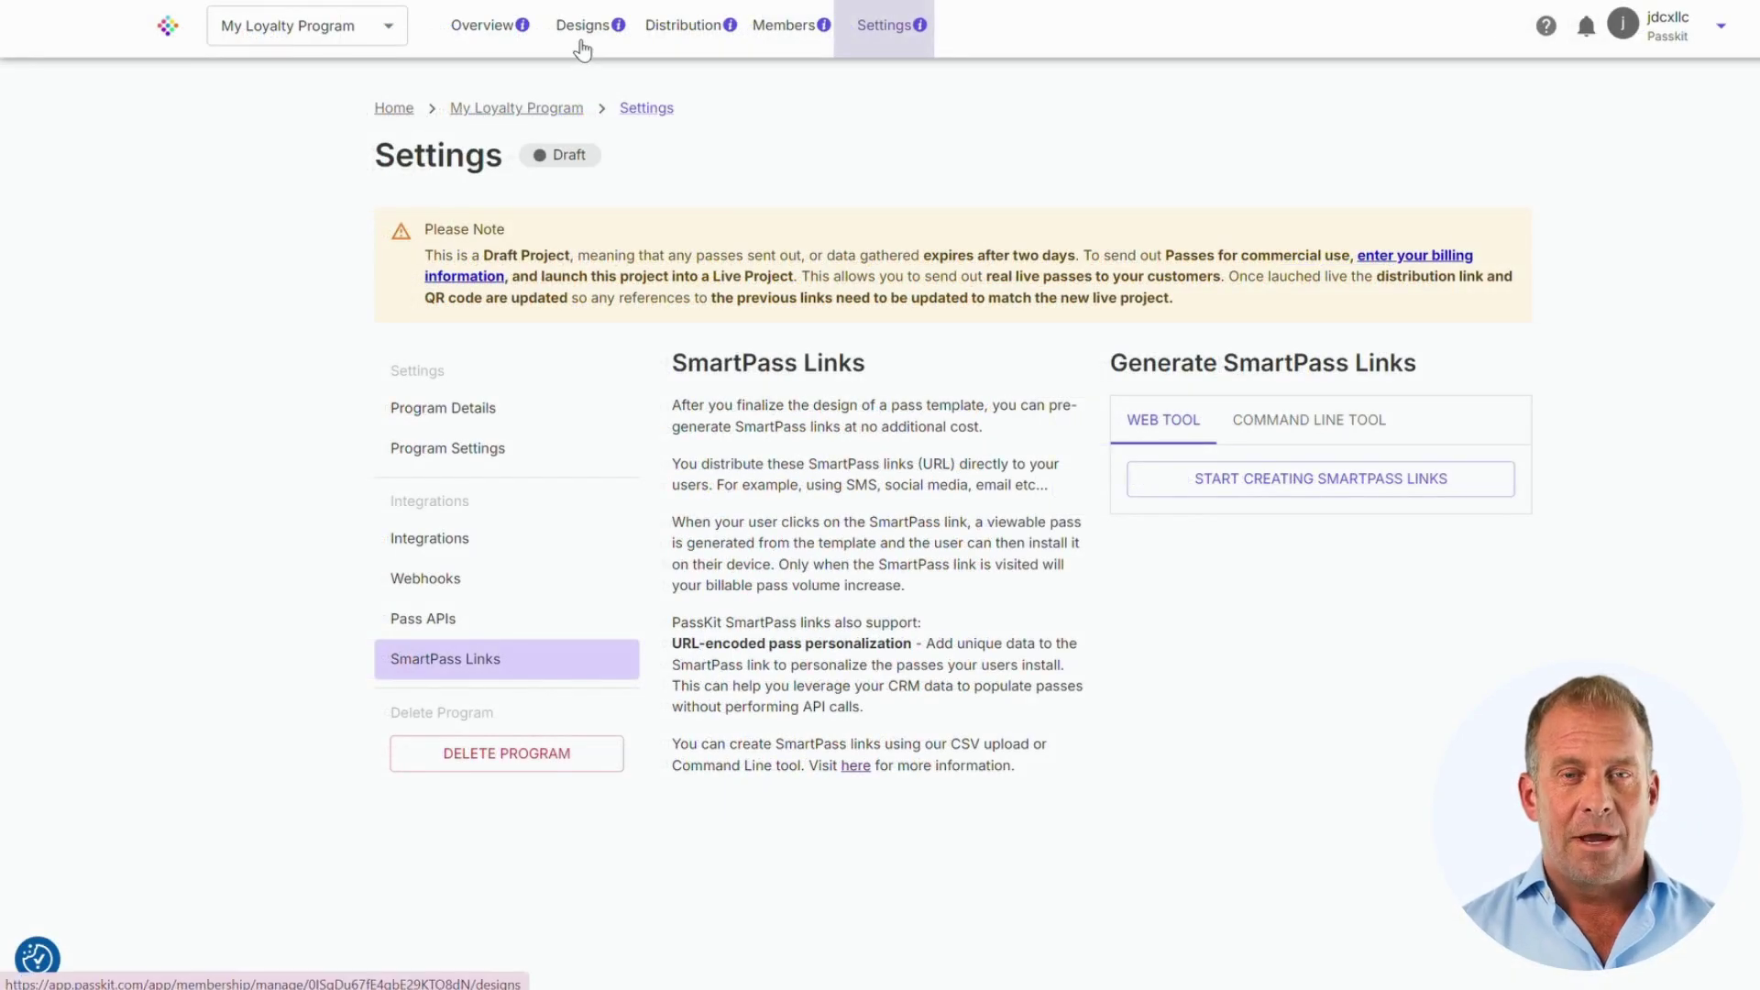
{"action": "left_click", "coordinate": [583, 27]}
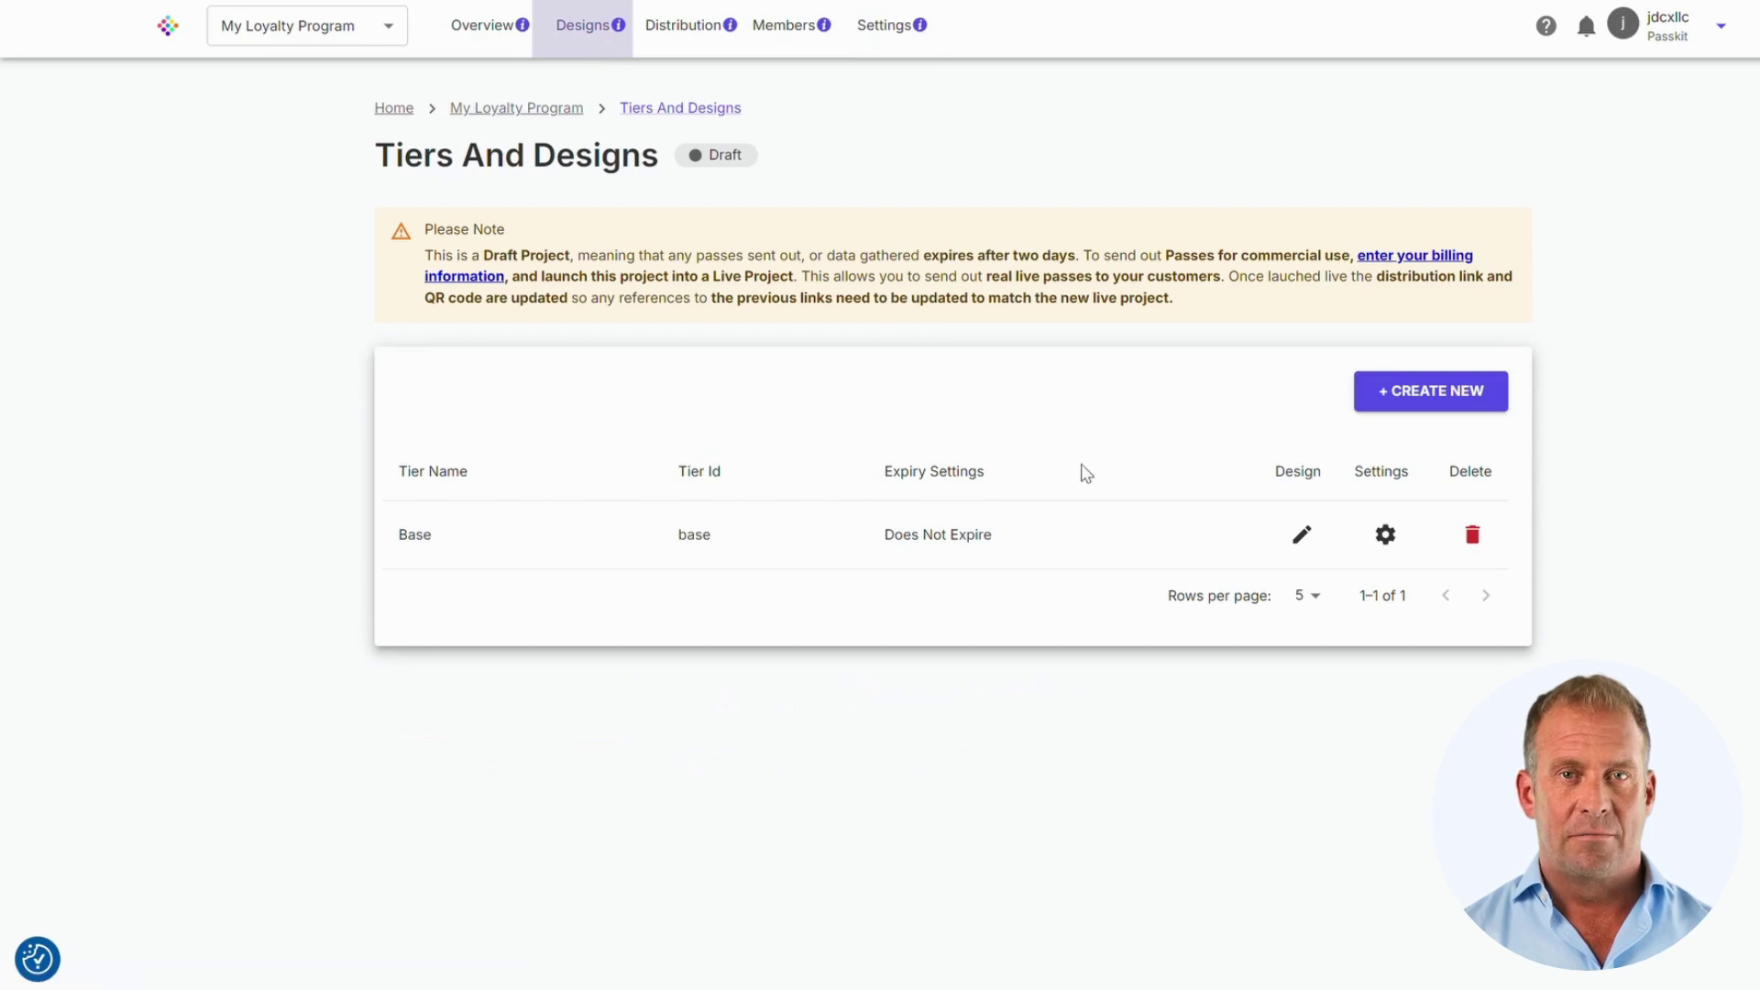
Step: Open the Base tier pass design and rename the organisation to U4Coffee
{"action": "left_click", "coordinate": [1299, 535]}
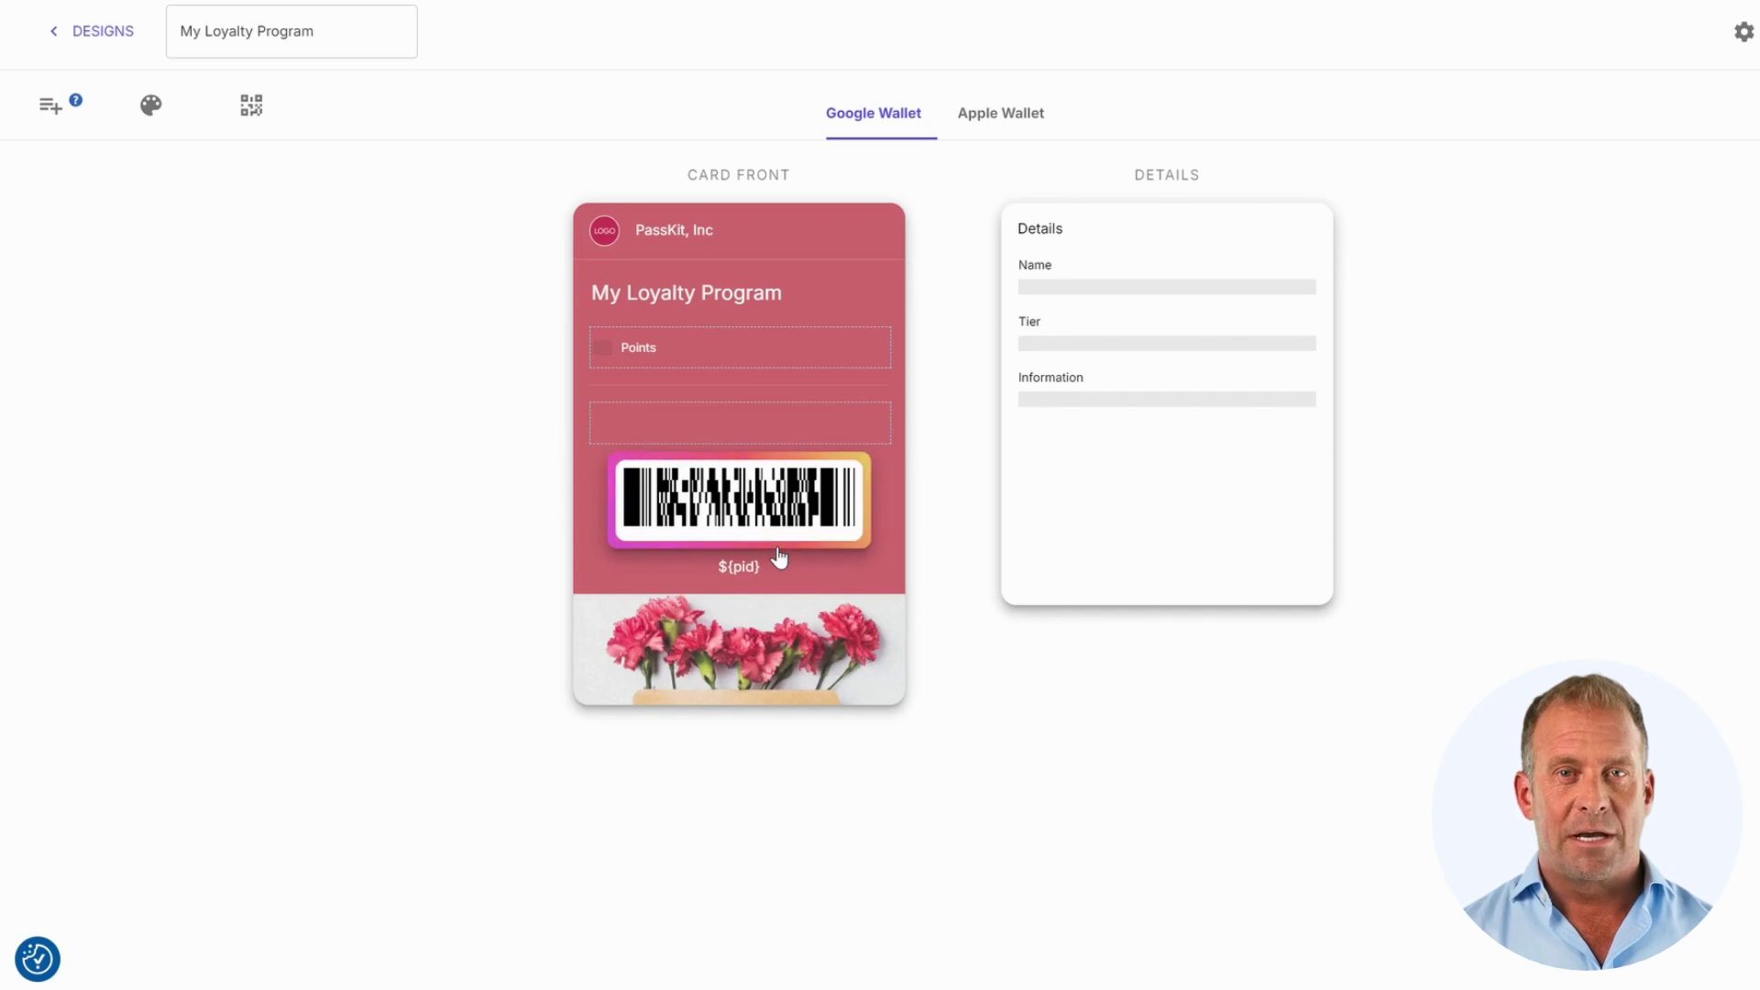
{"action": "left_click", "coordinate": [674, 240]}
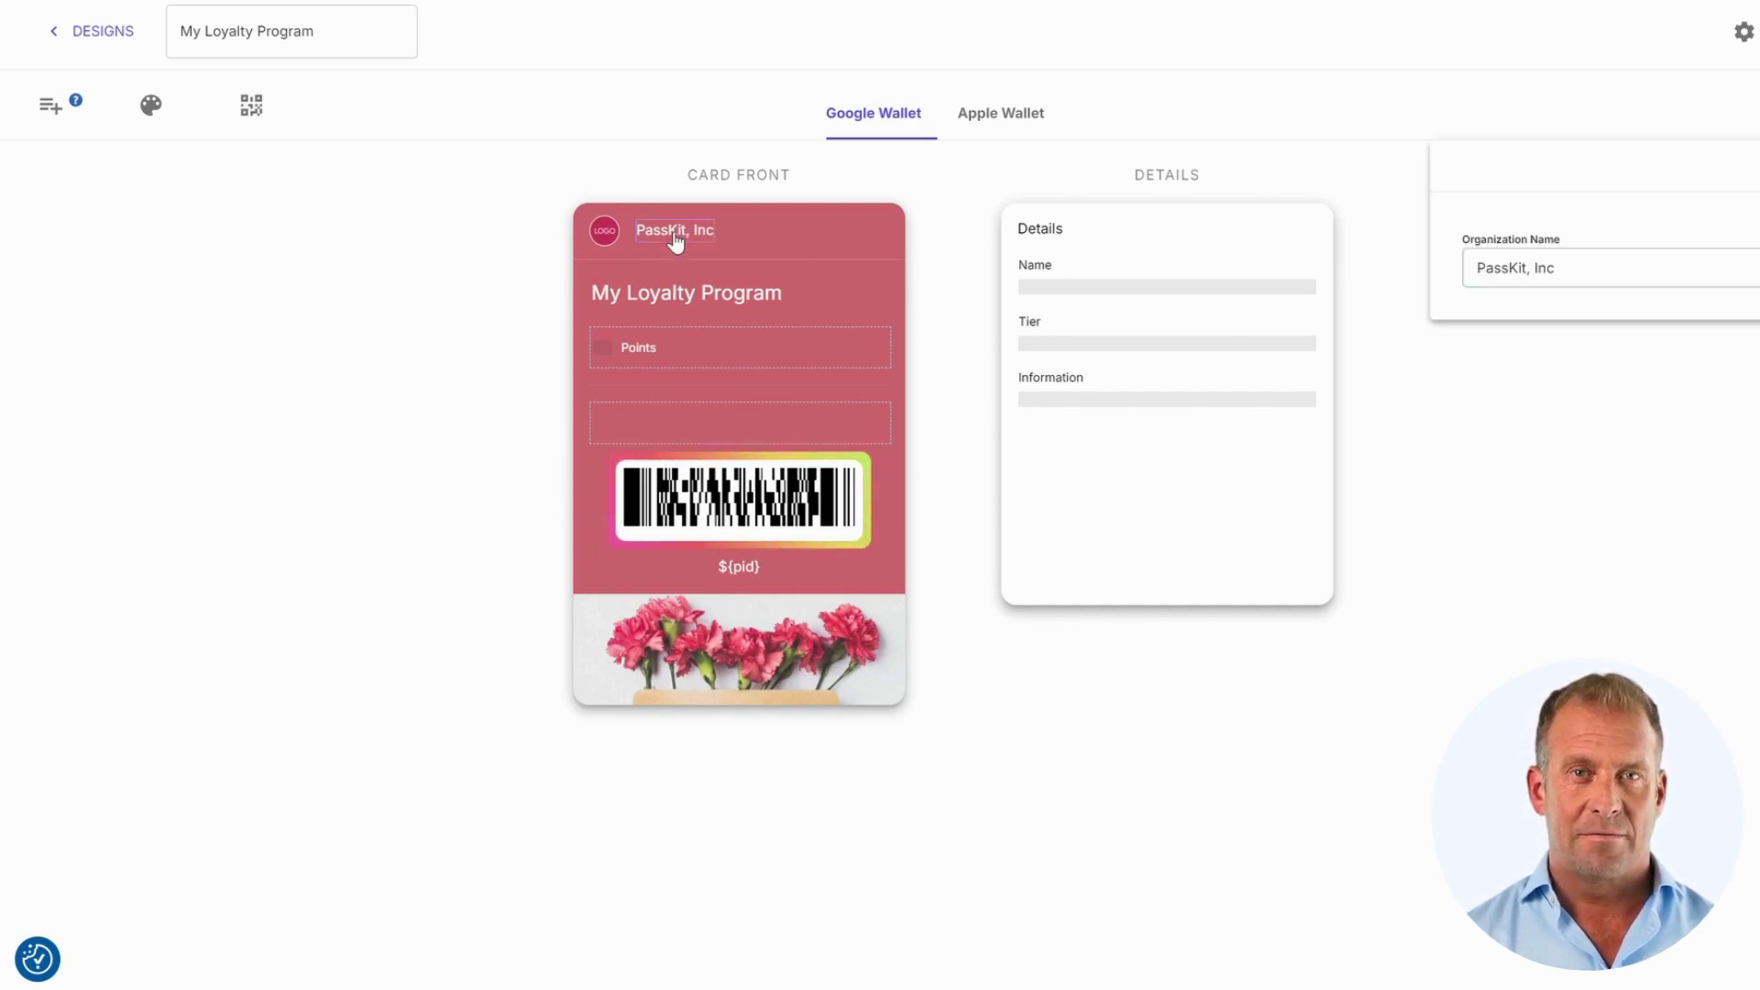
{"action": "double_click", "coordinate": [1544, 266]}
{"action": "key", "text": "ctrl+a"}
{"action": "type", "text": "U"}
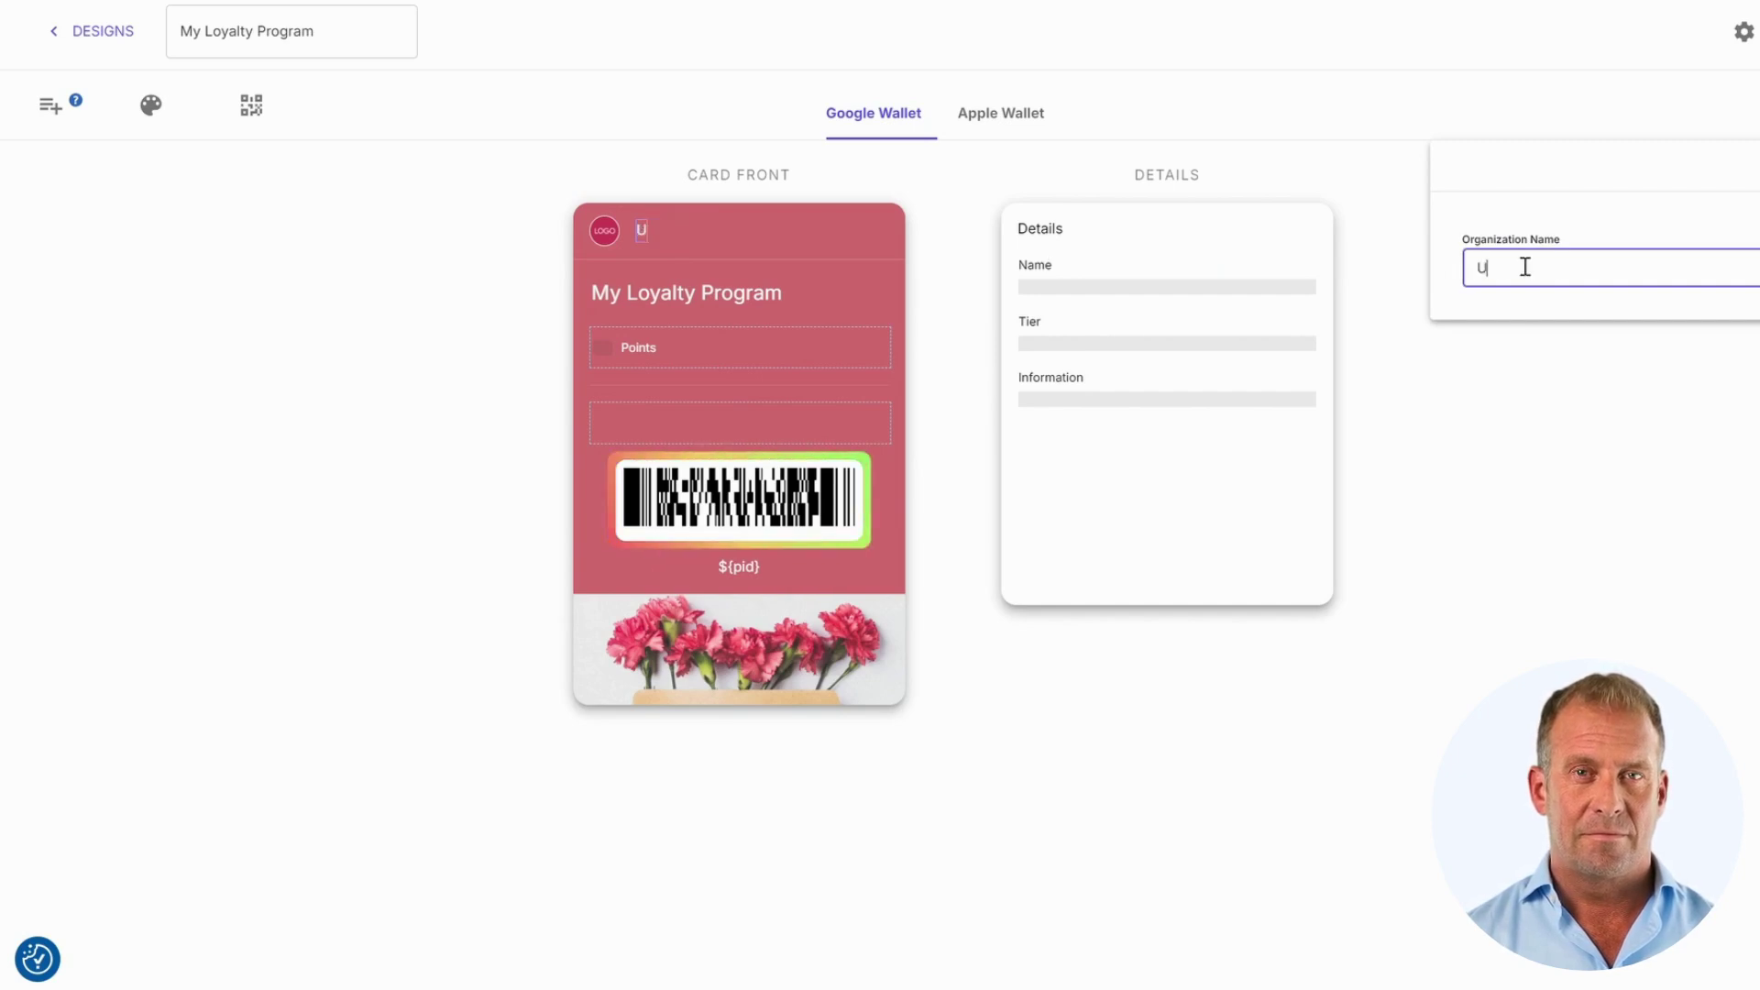
{"action": "type", "text": "4Coffee"}
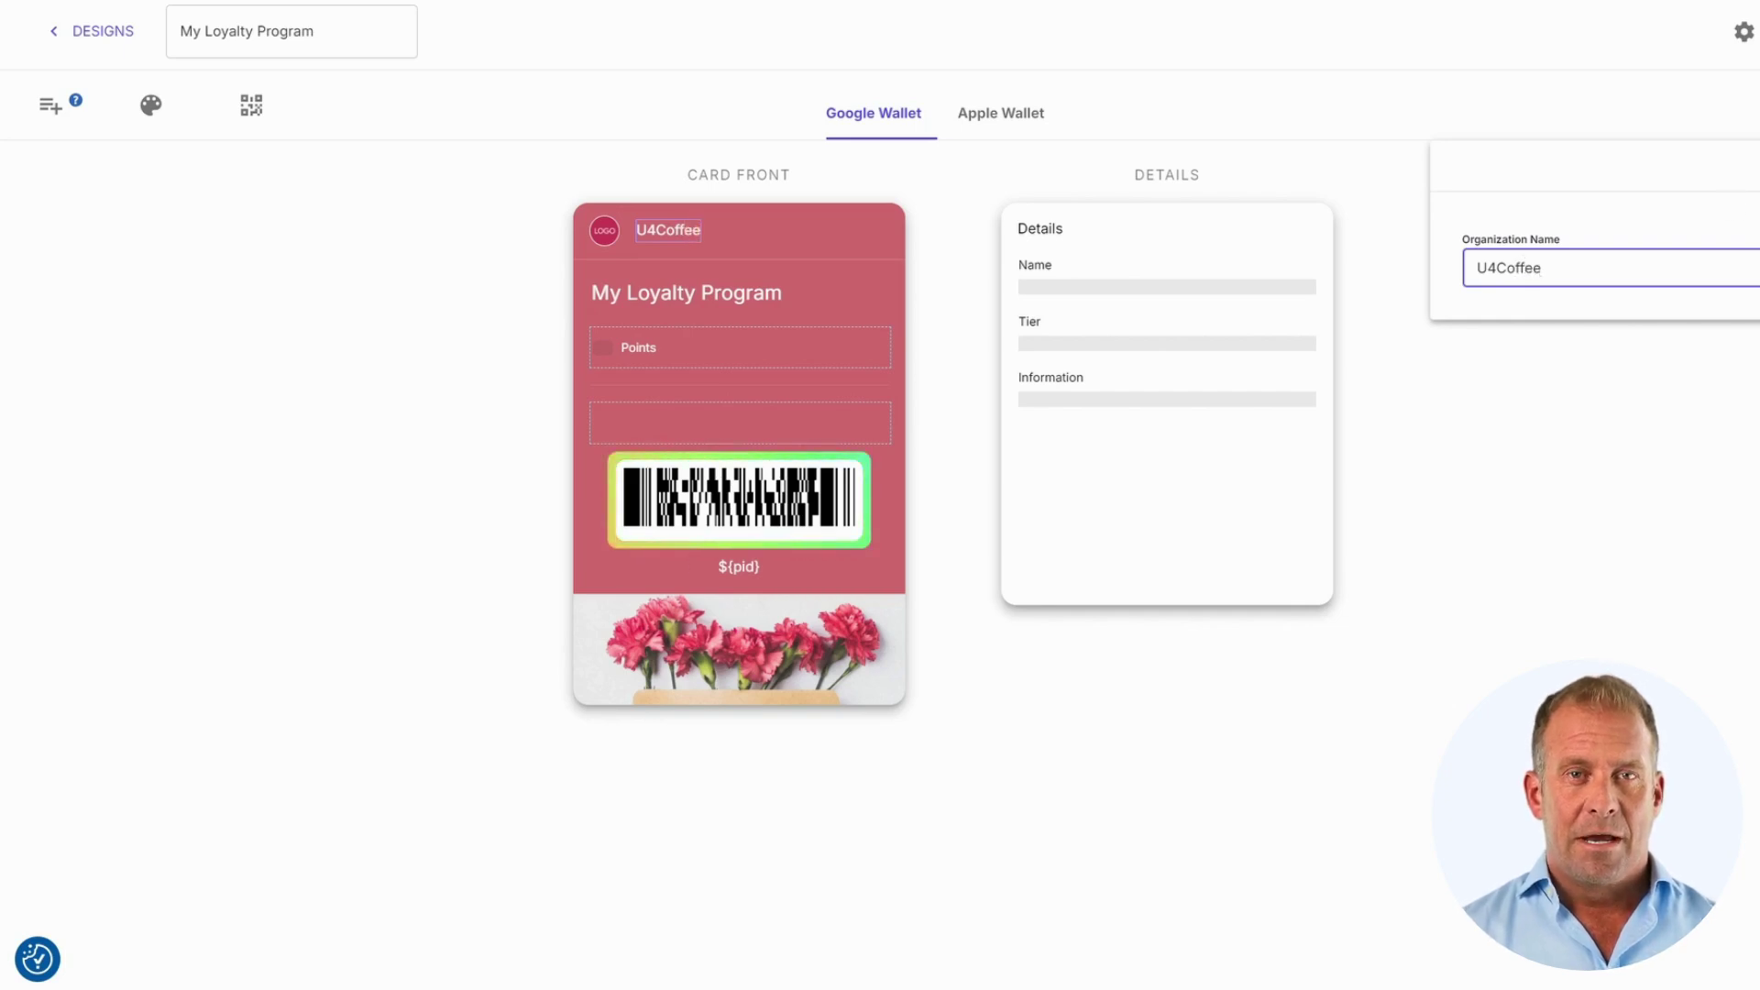
{"action": "key", "text": "Return"}
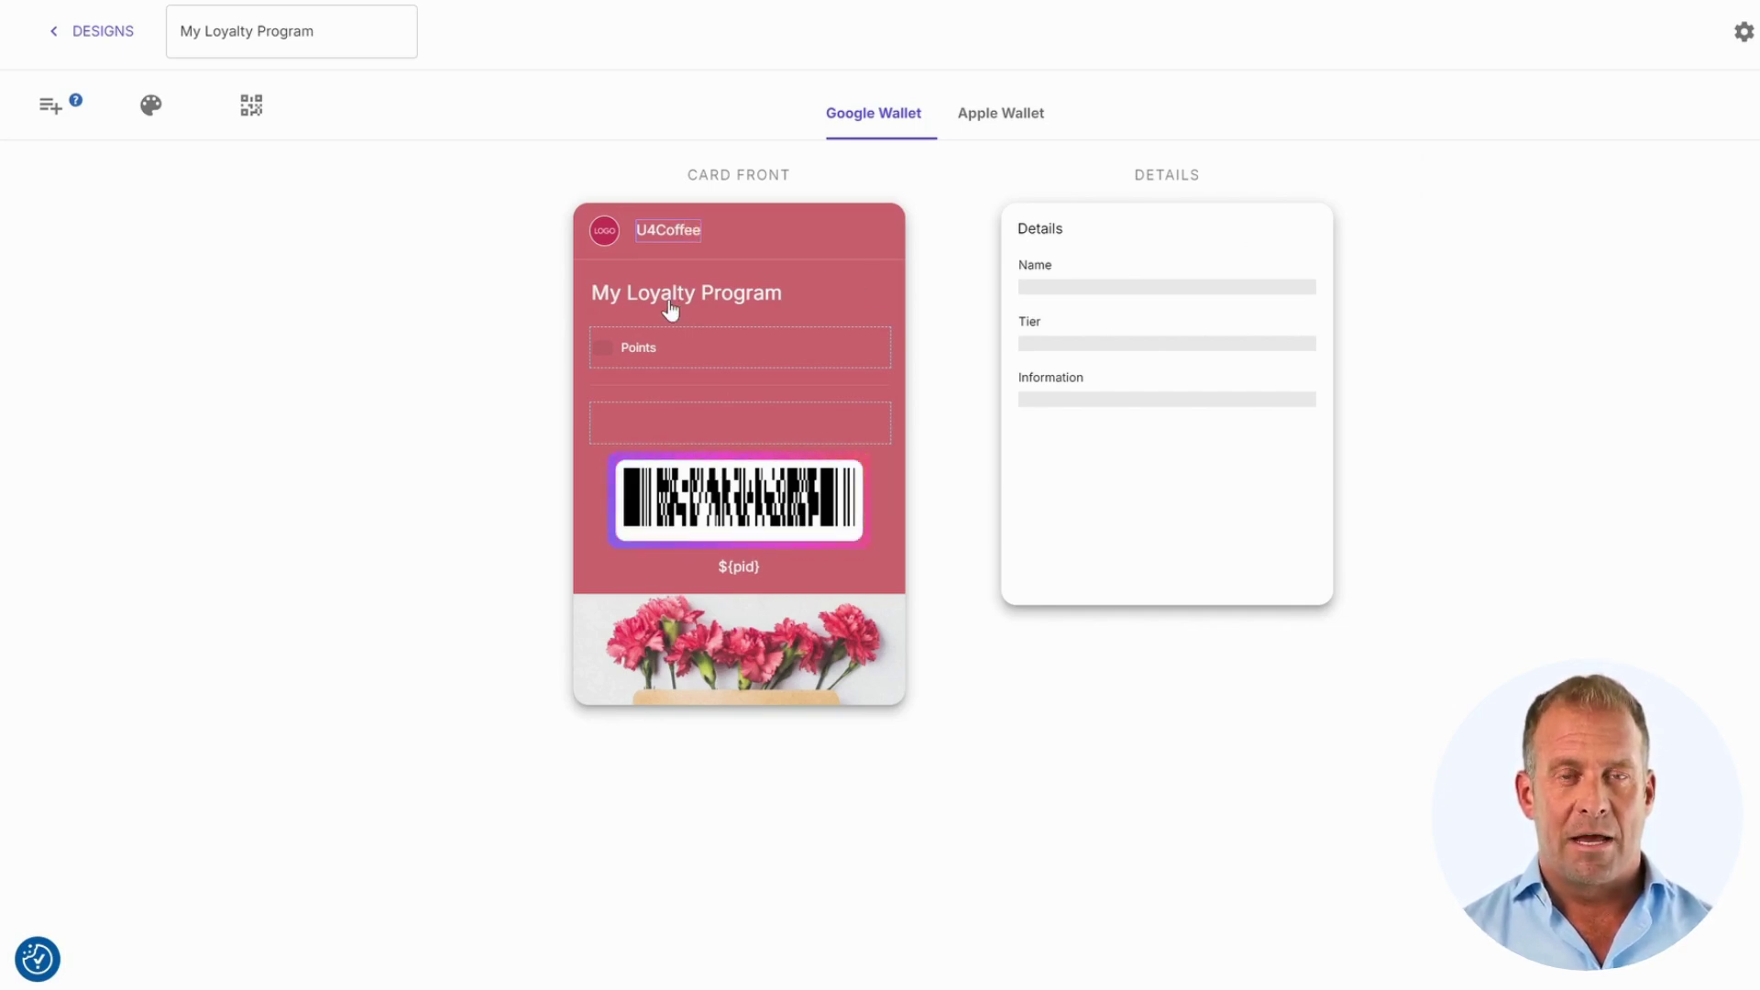
Step: Shorten the program name from 'My Loyalty Program' to 'Loyalty Program'
{"action": "left_click", "coordinate": [663, 308]}
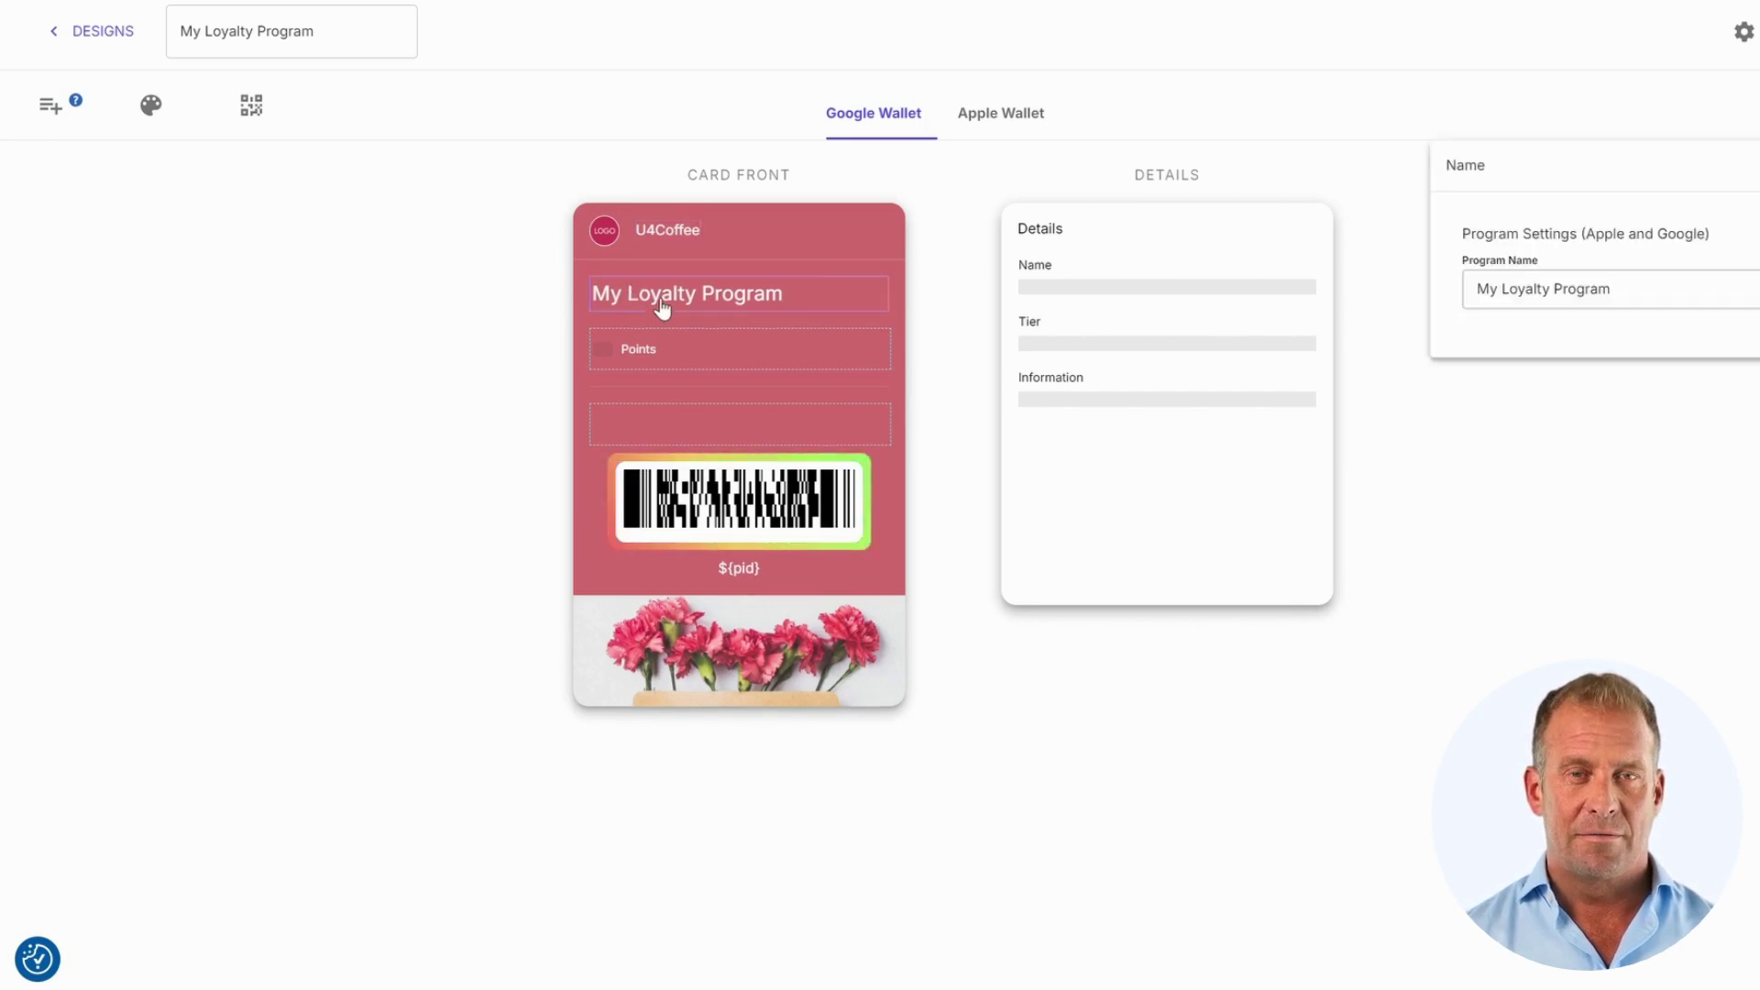
{"action": "left_click", "coordinate": [1489, 289]}
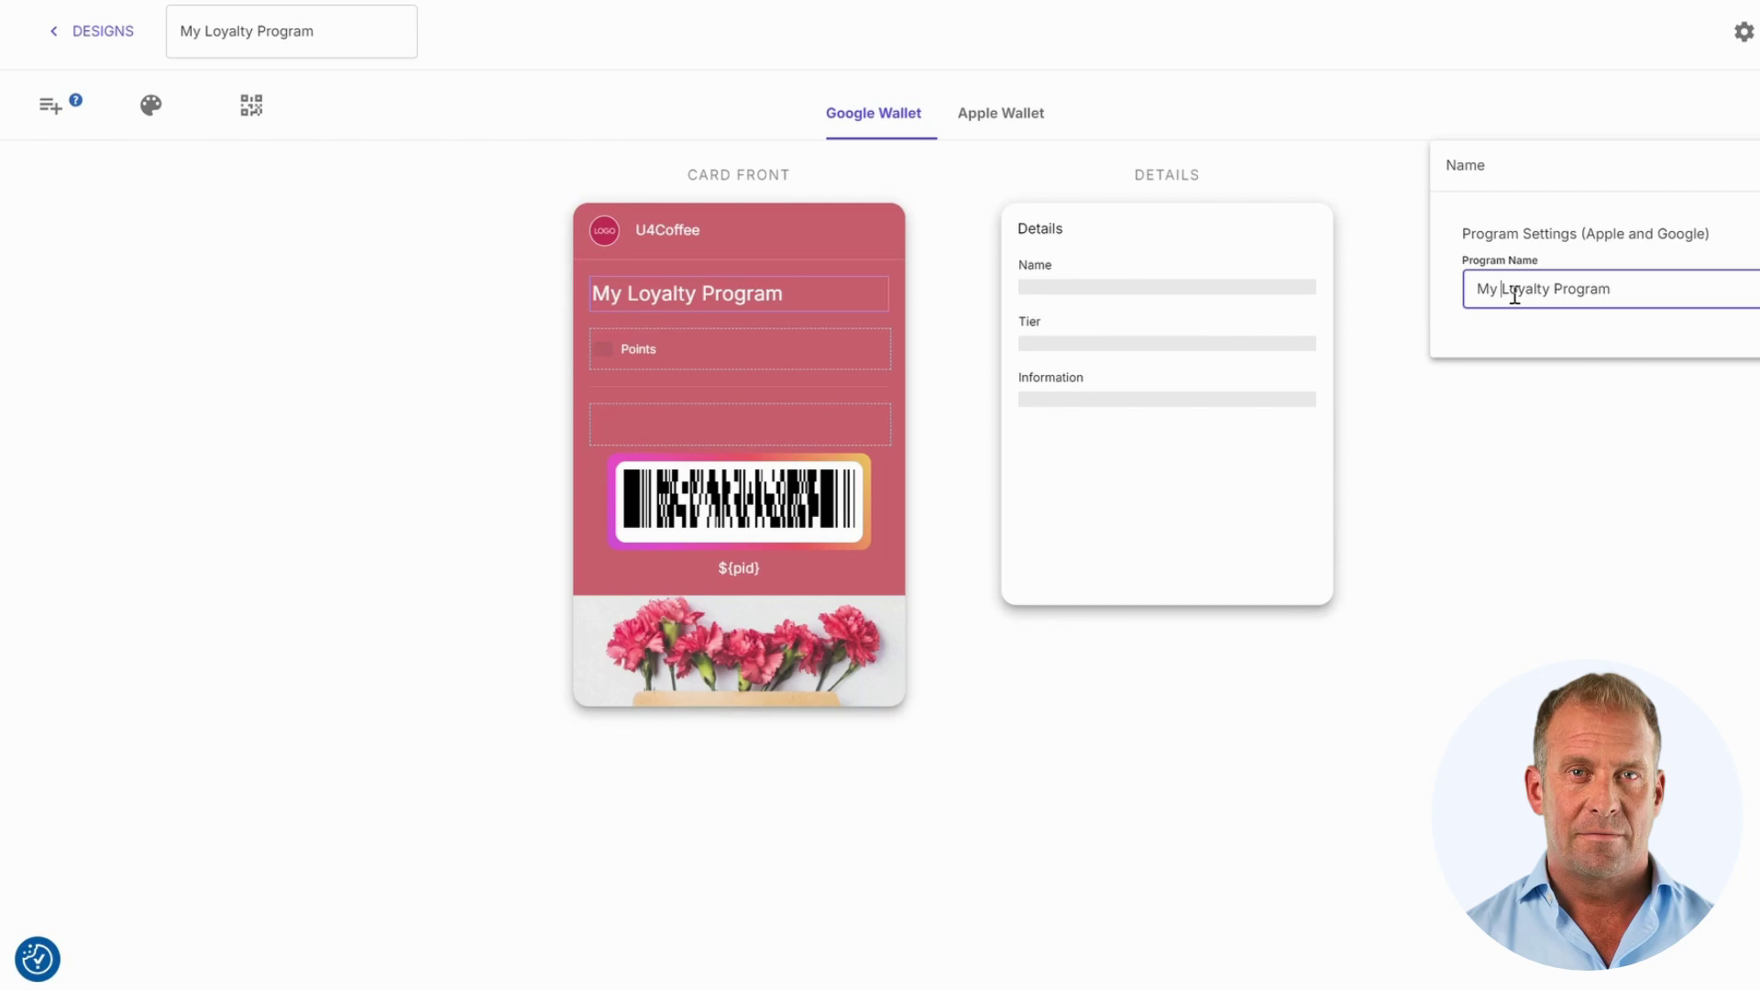
{"action": "key", "text": "BackSpace"}
{"action": "key", "text": "BackSpace"}
{"action": "key", "text": "BackSpace"}
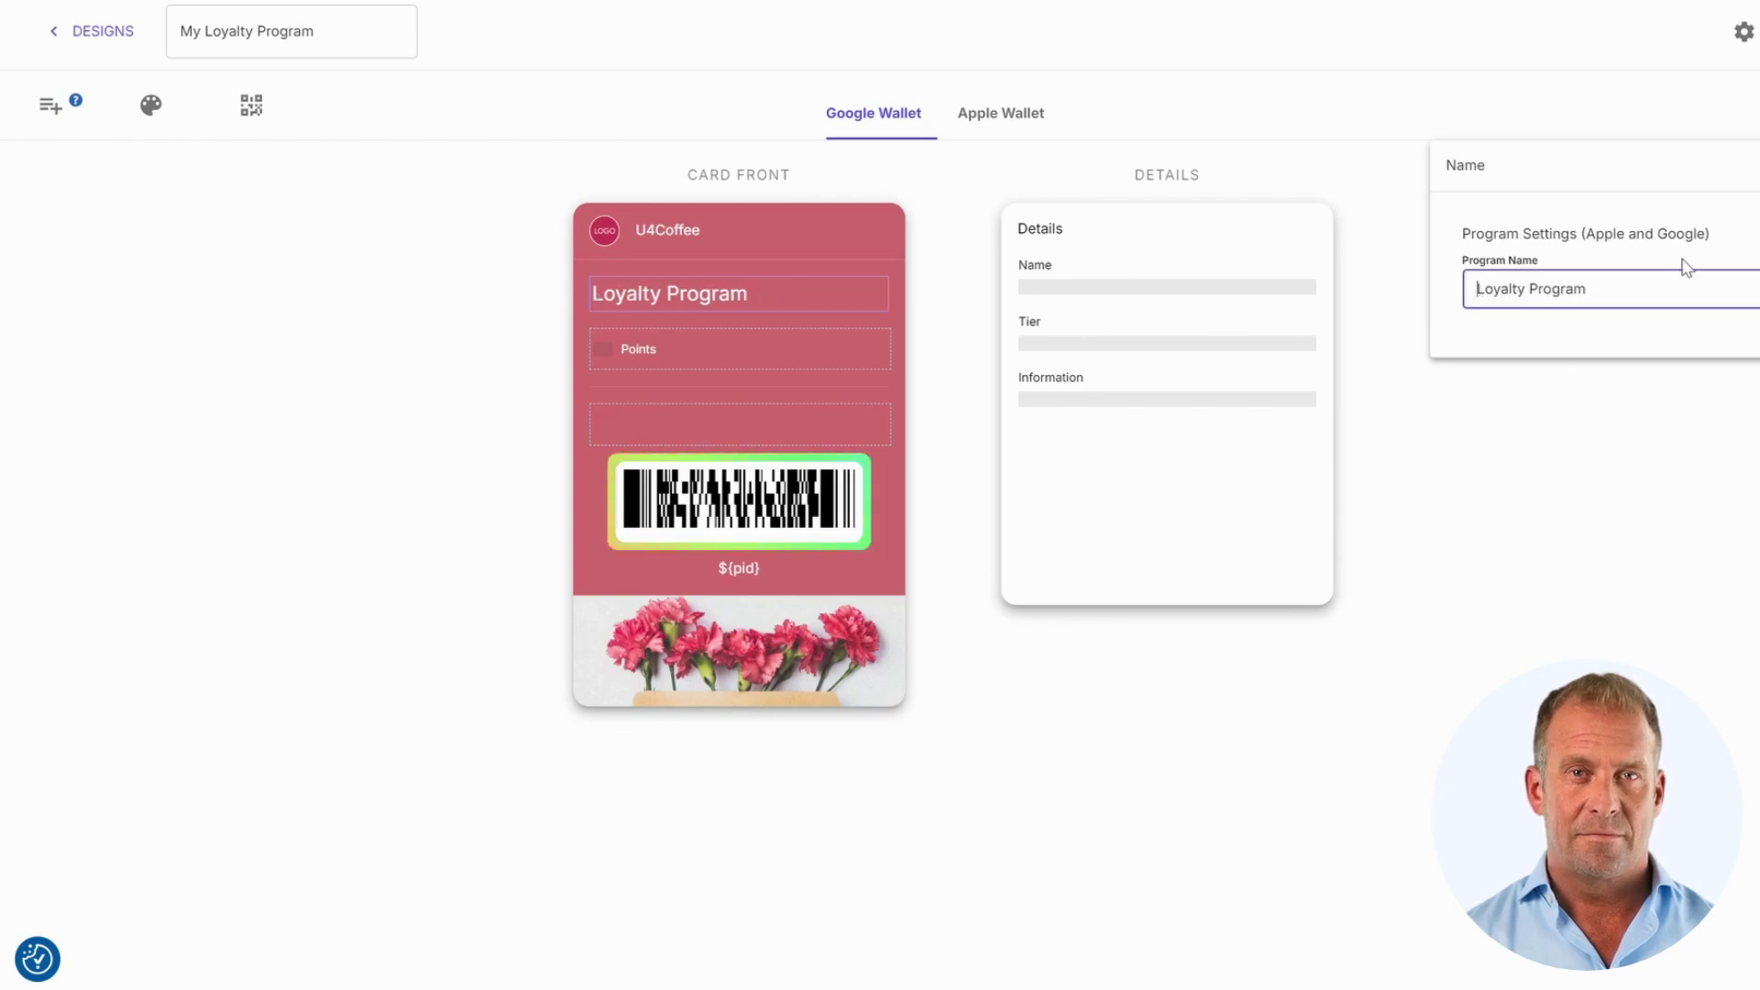
{"action": "left_click", "coordinate": [1619, 363]}
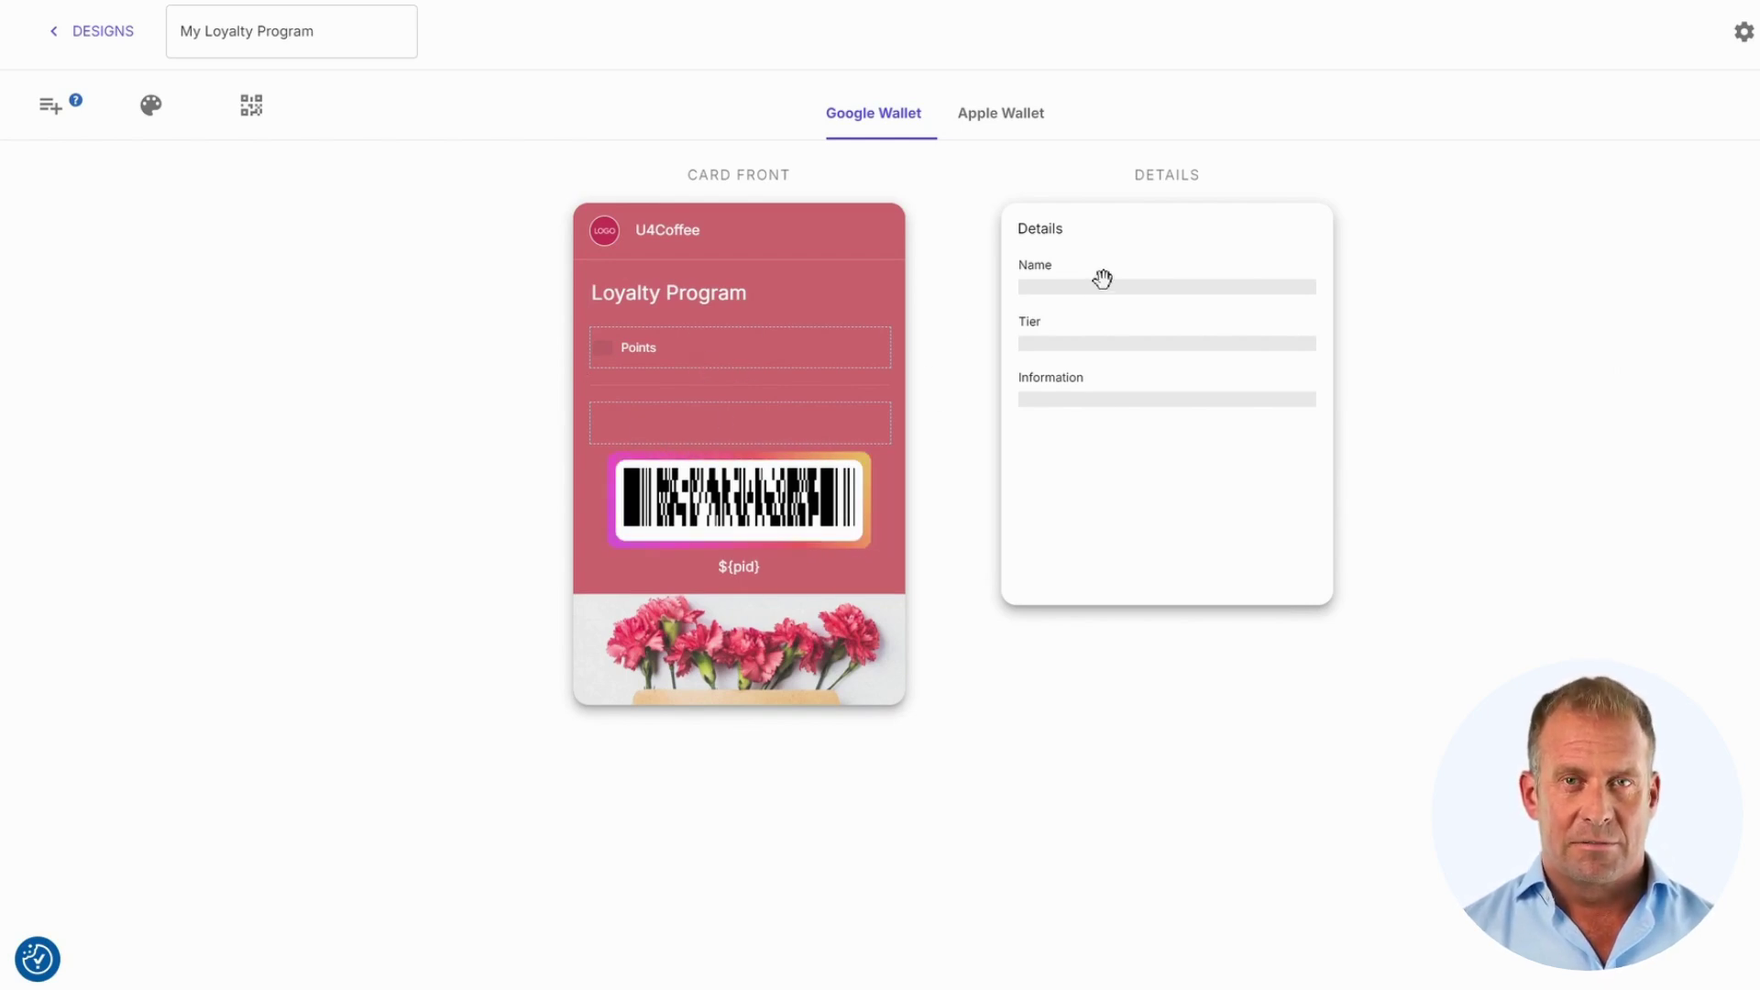
Step: Place the Name field at the left end of the card front row and select the Information field
{"action": "left_click_drag", "start_coordinate": [1102, 279], "coordinate": [729, 348]}
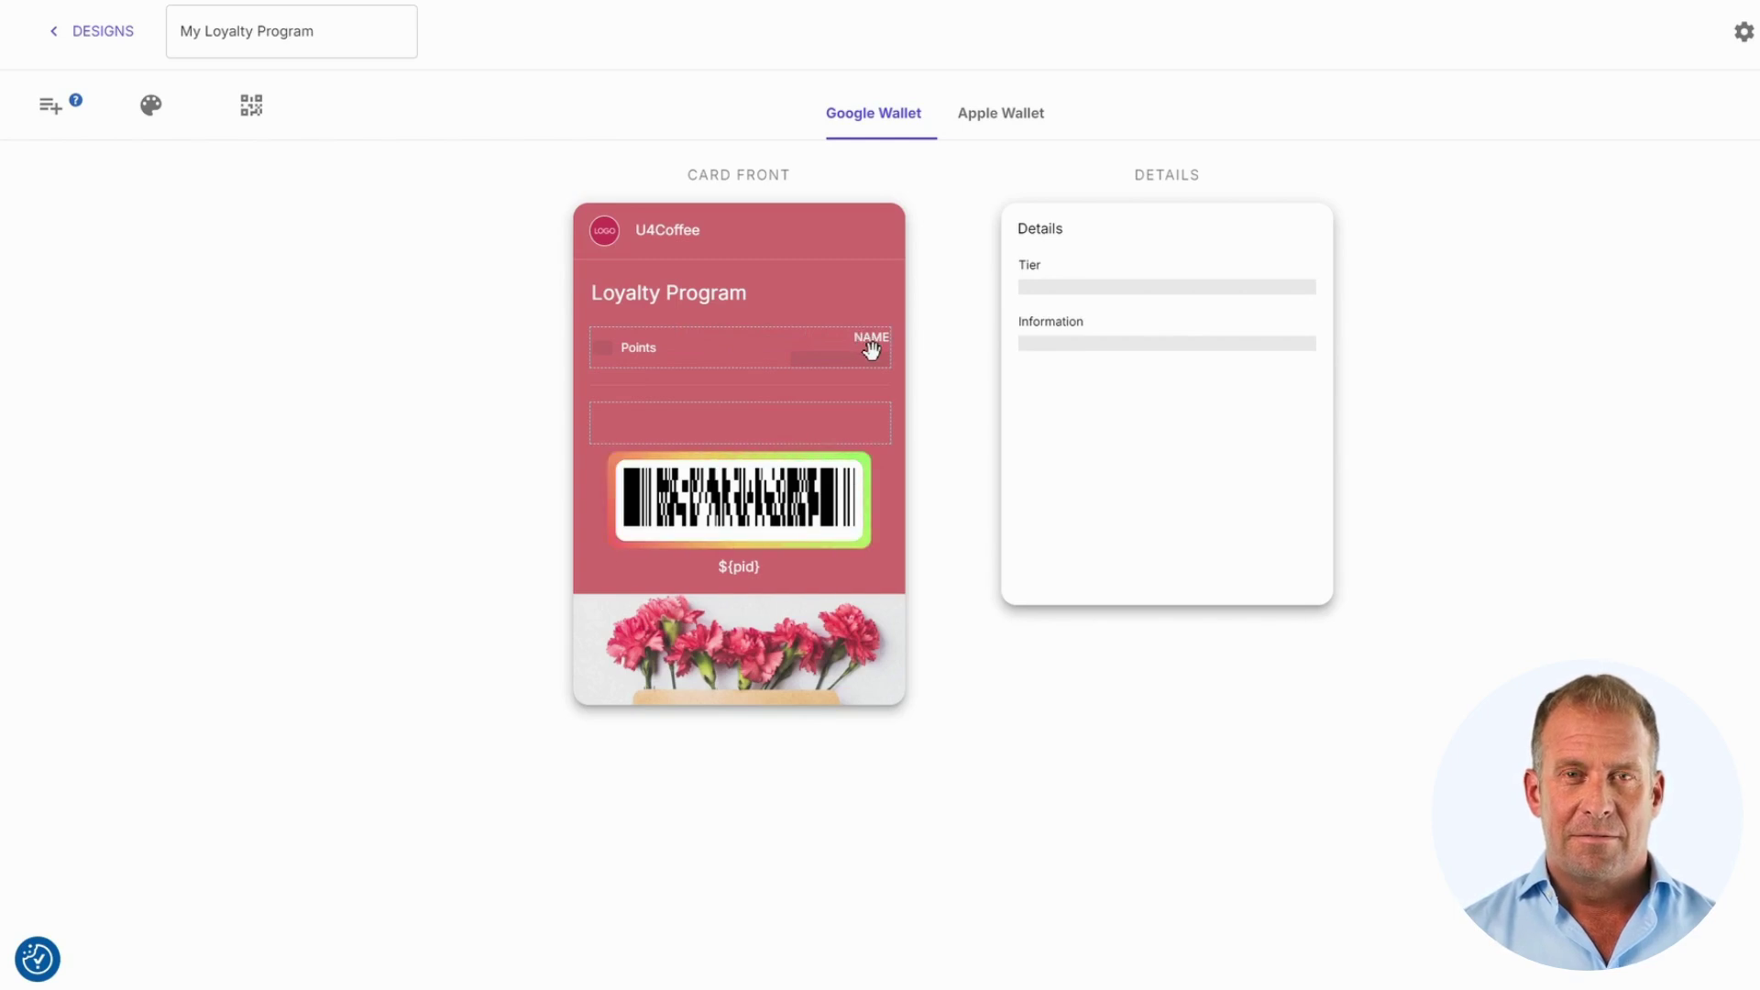
{"action": "left_click_drag", "start_coordinate": [868, 349], "coordinate": [669, 356]}
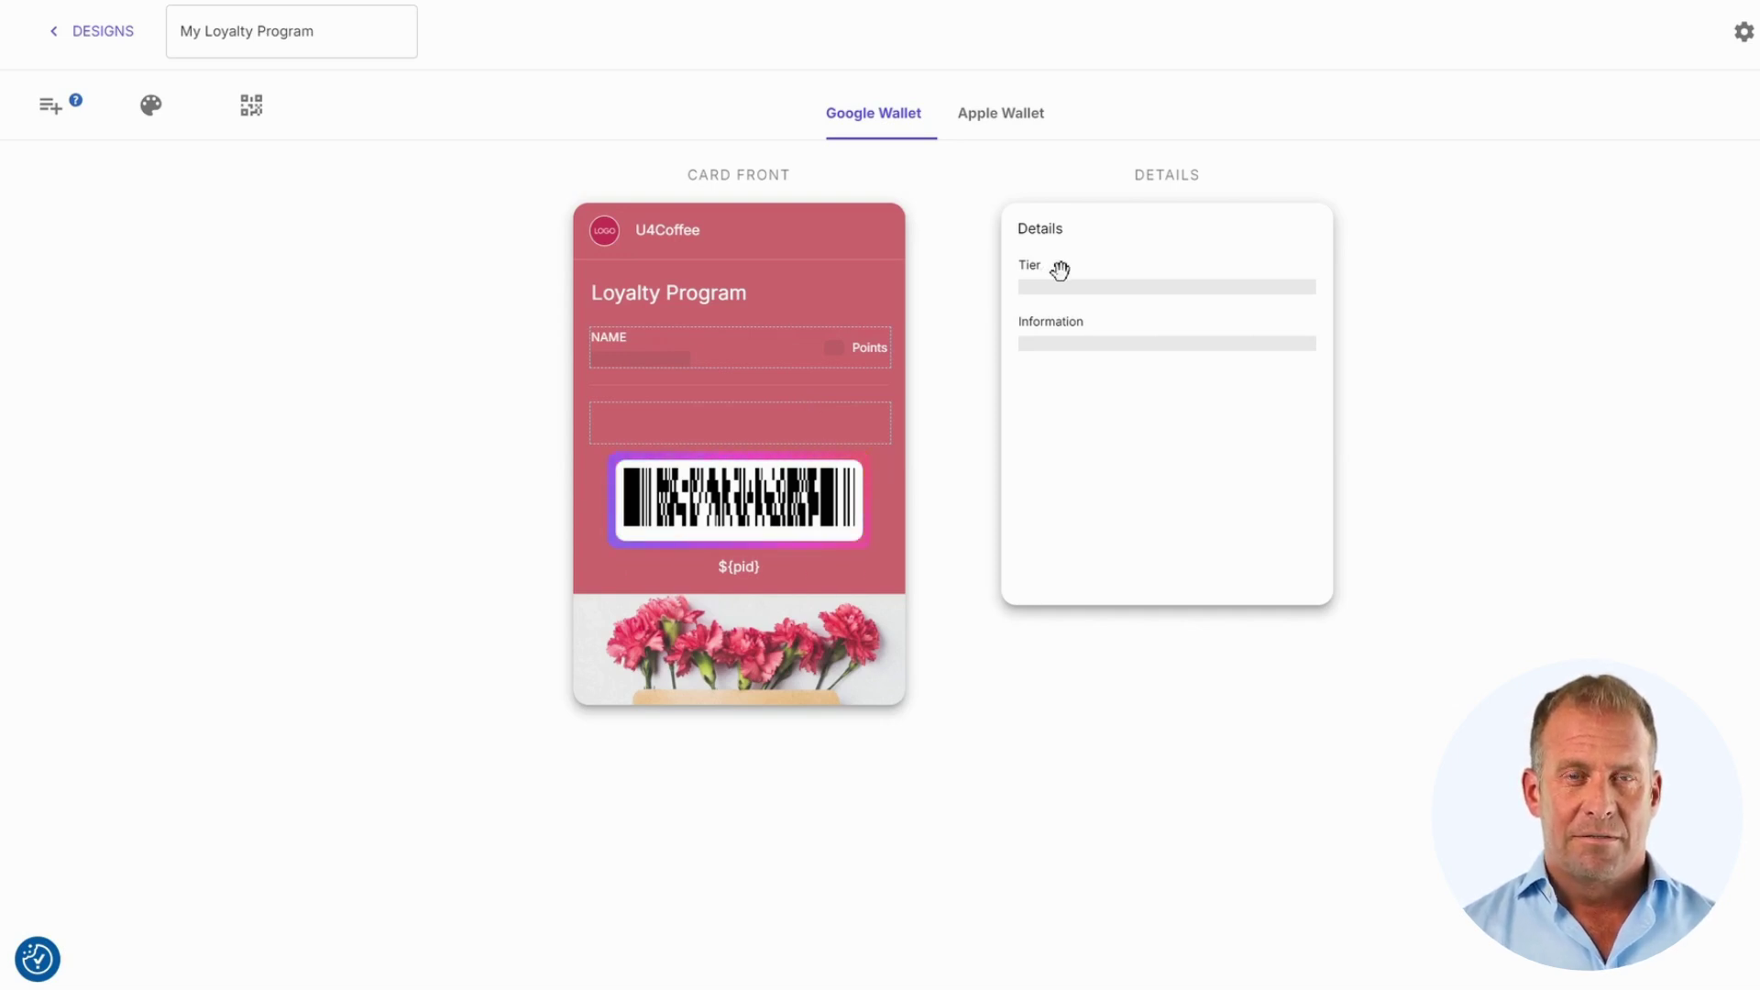
{"action": "mouse_move", "coordinate": [1061, 270]}
{"action": "left_mouse_down"}
{"action": "mouse_move", "coordinate": [950, 326]}
{"action": "mouse_move", "coordinate": [1061, 275]}
{"action": "left_mouse_up"}
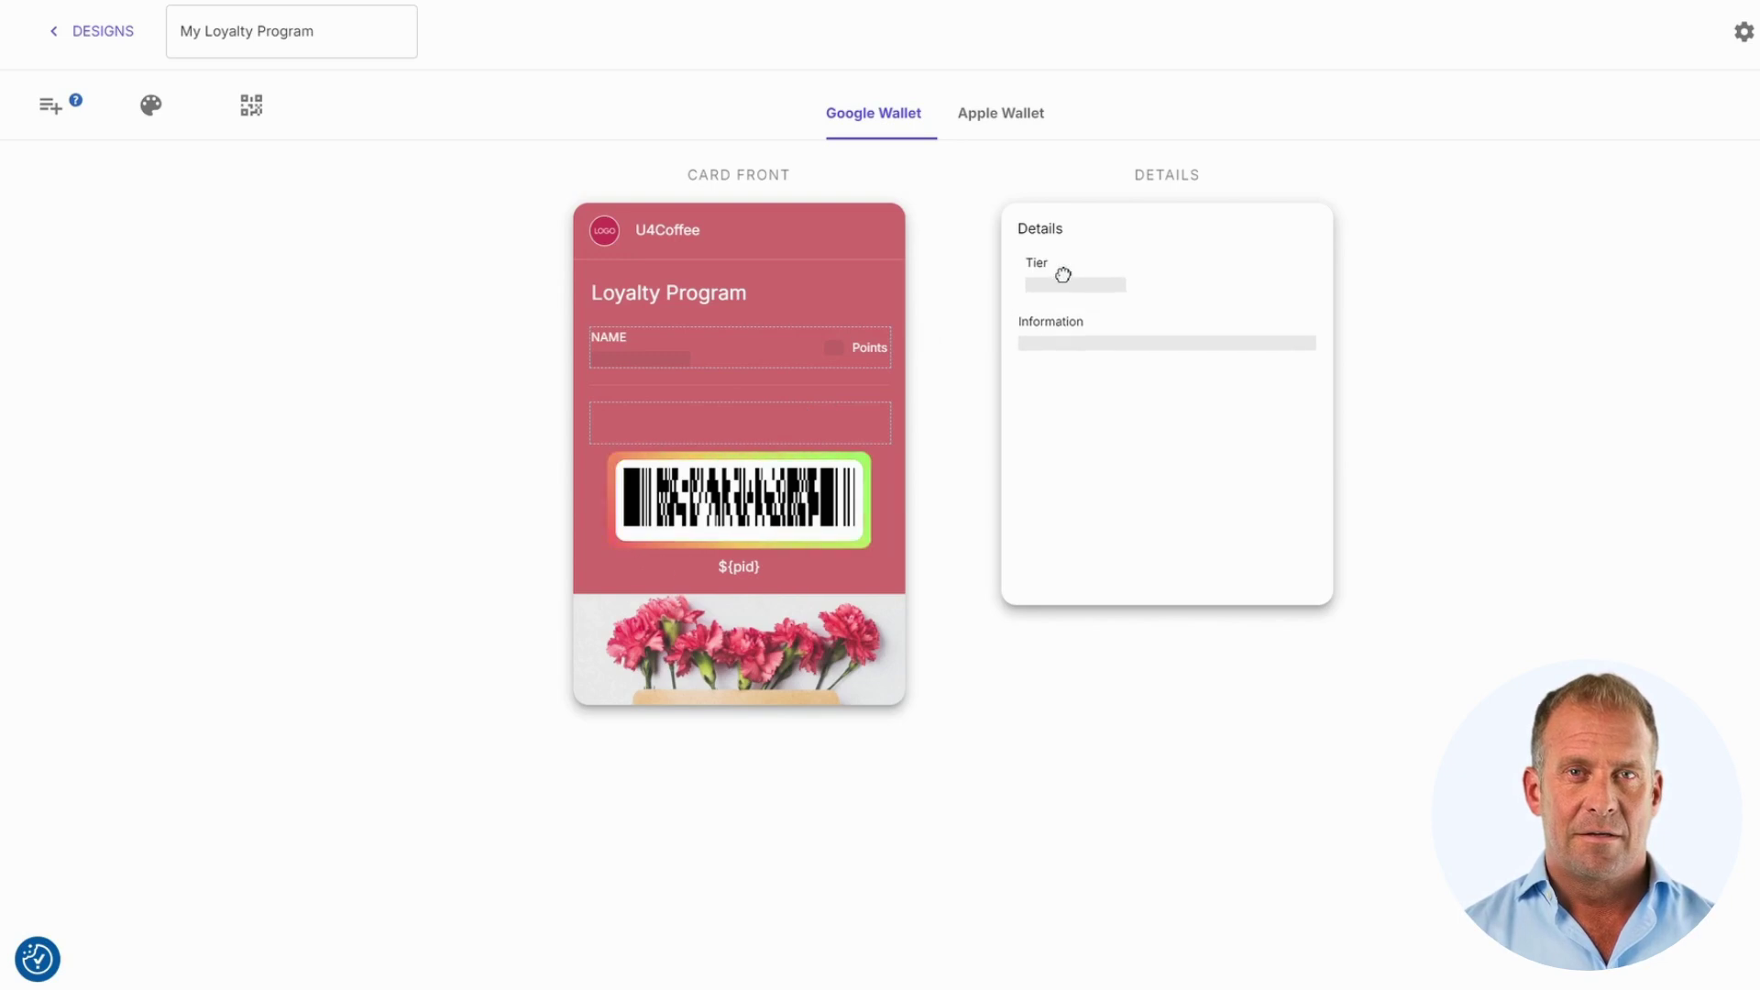
{"action": "left_click", "coordinate": [1084, 343]}
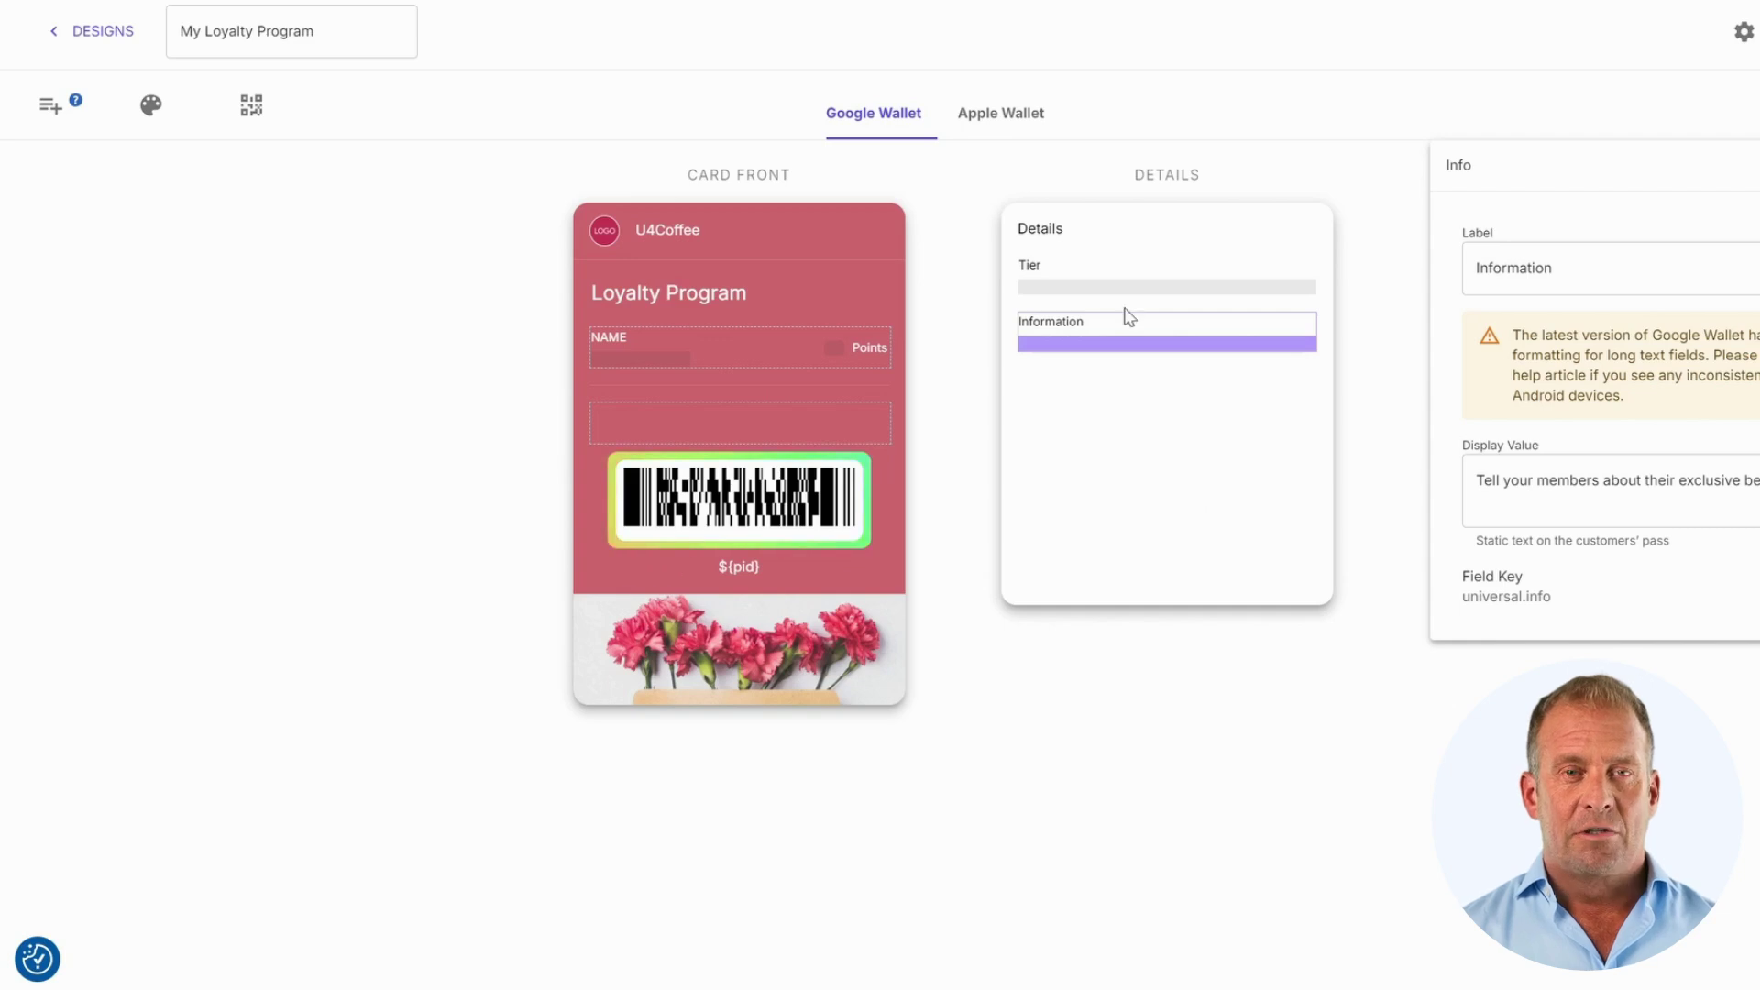
Step: Upload the coffee-pin logo and set the theme colour to #6200EA
{"action": "left_click", "coordinate": [139, 122]}
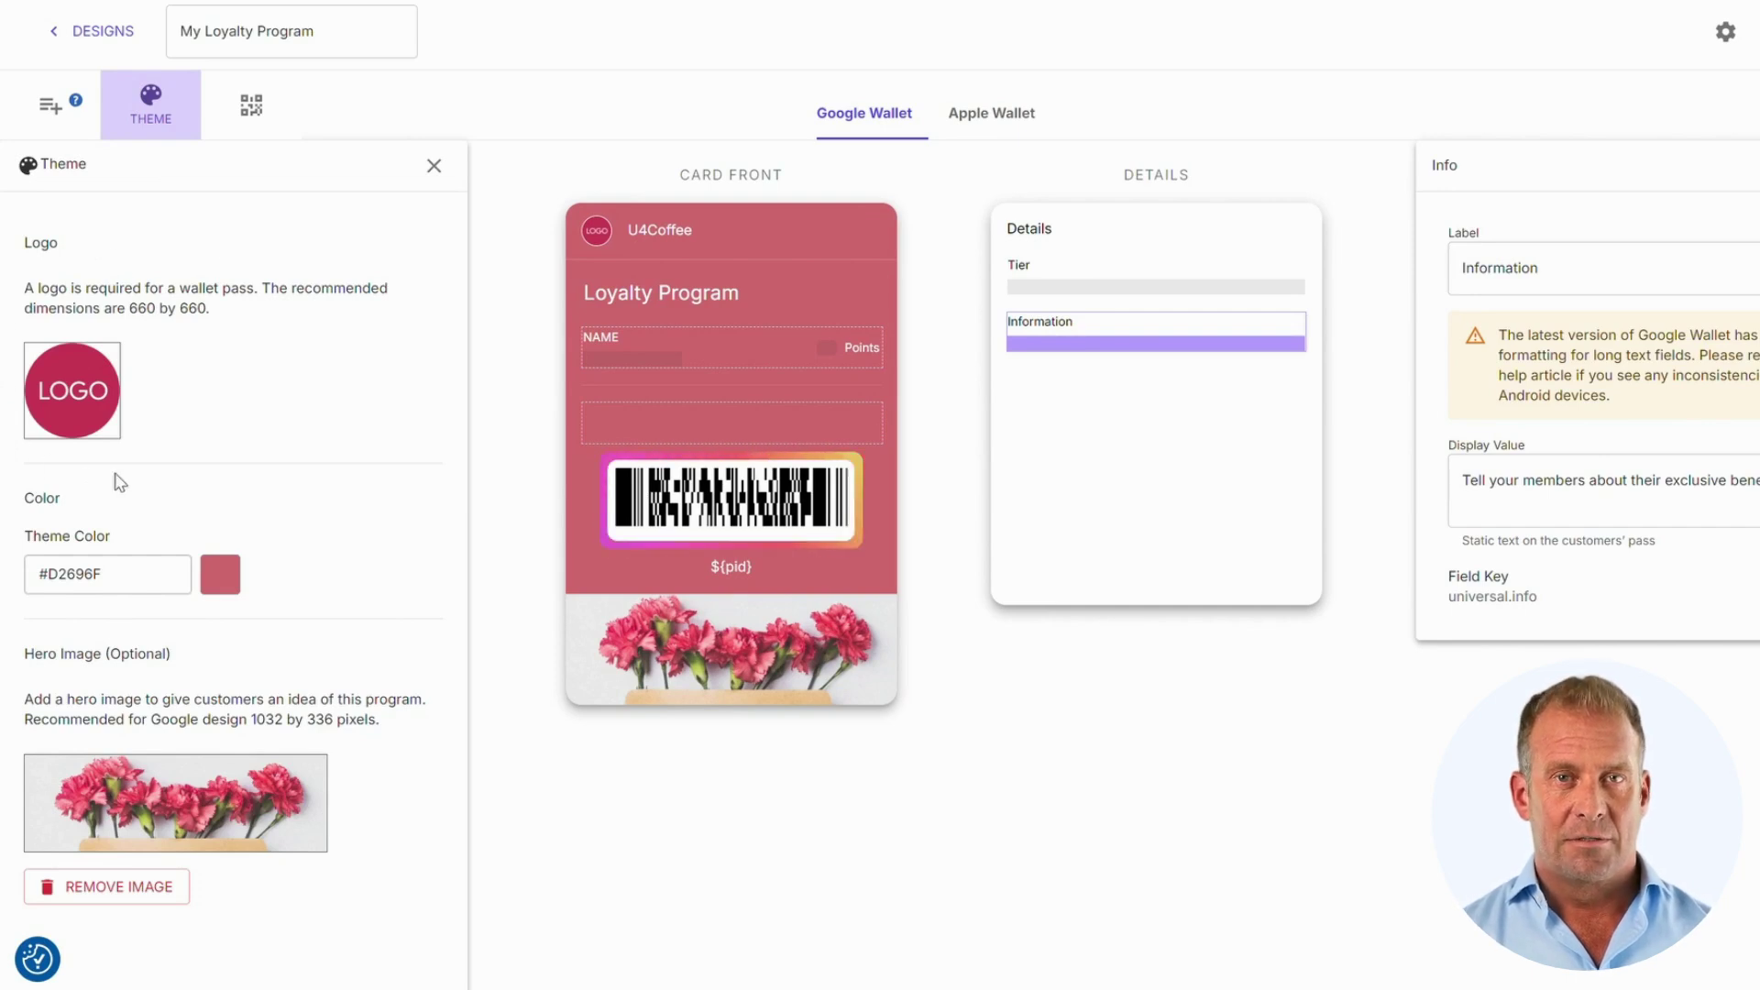
{"action": "left_click", "coordinate": [83, 401]}
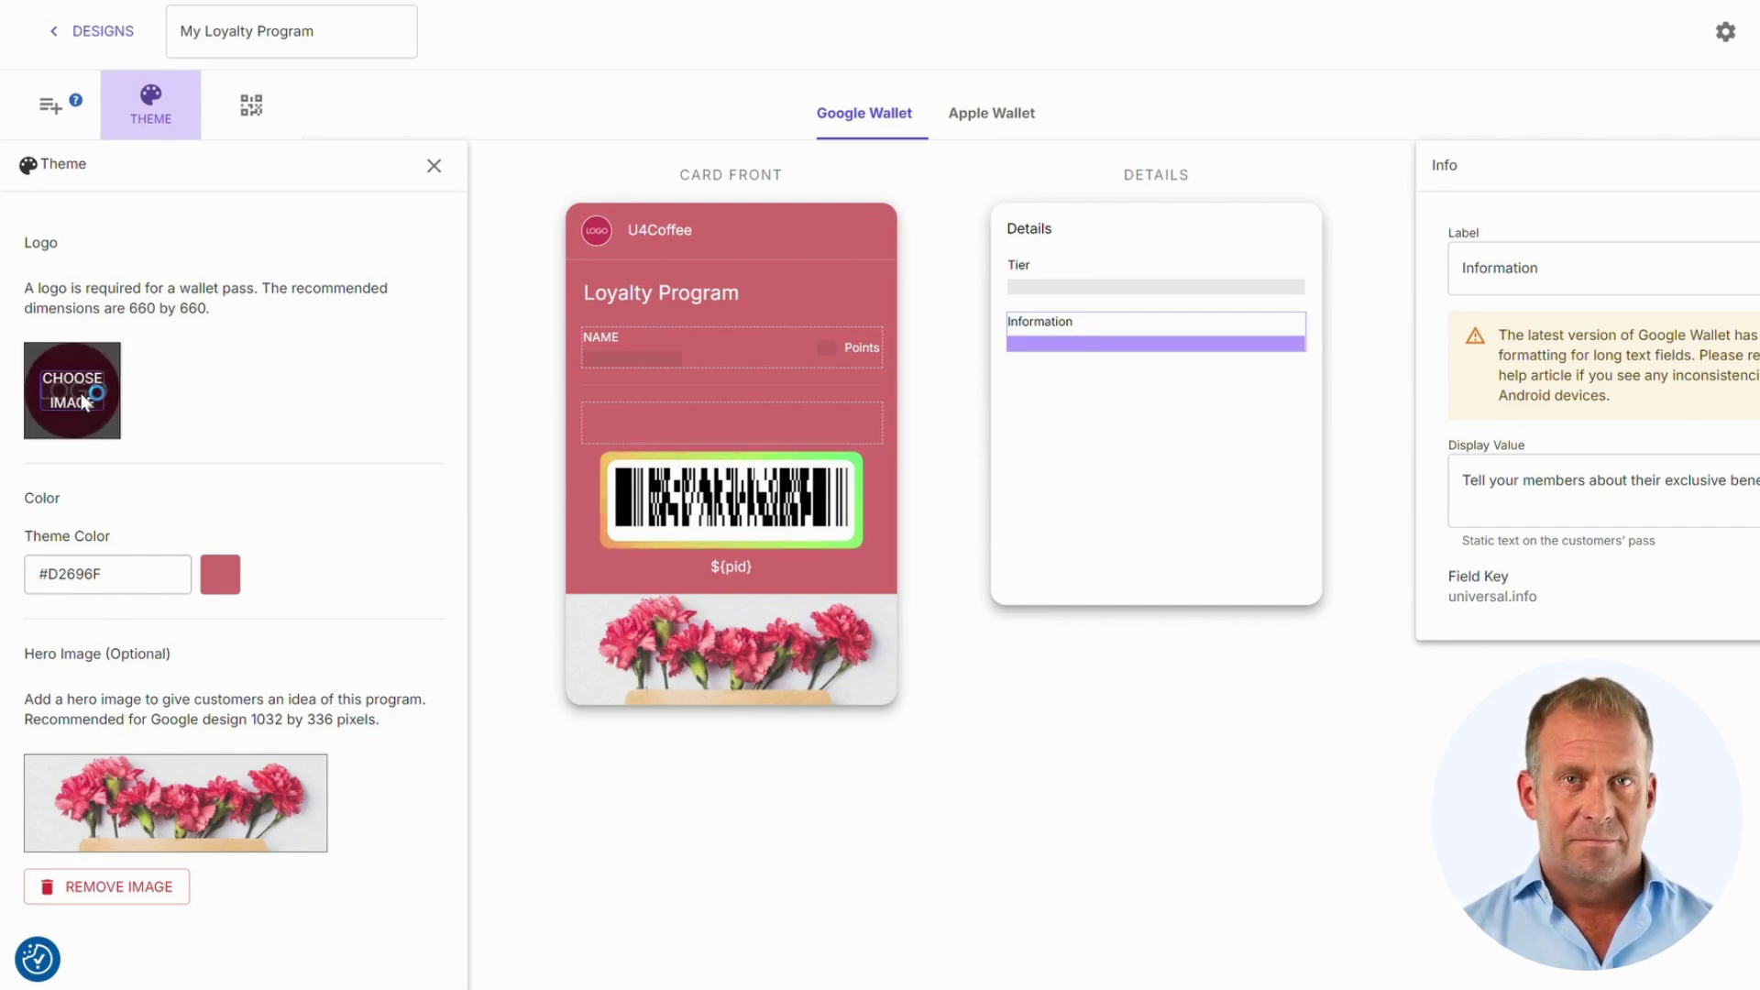
{"action": "double_click", "coordinate": [862, 417]}
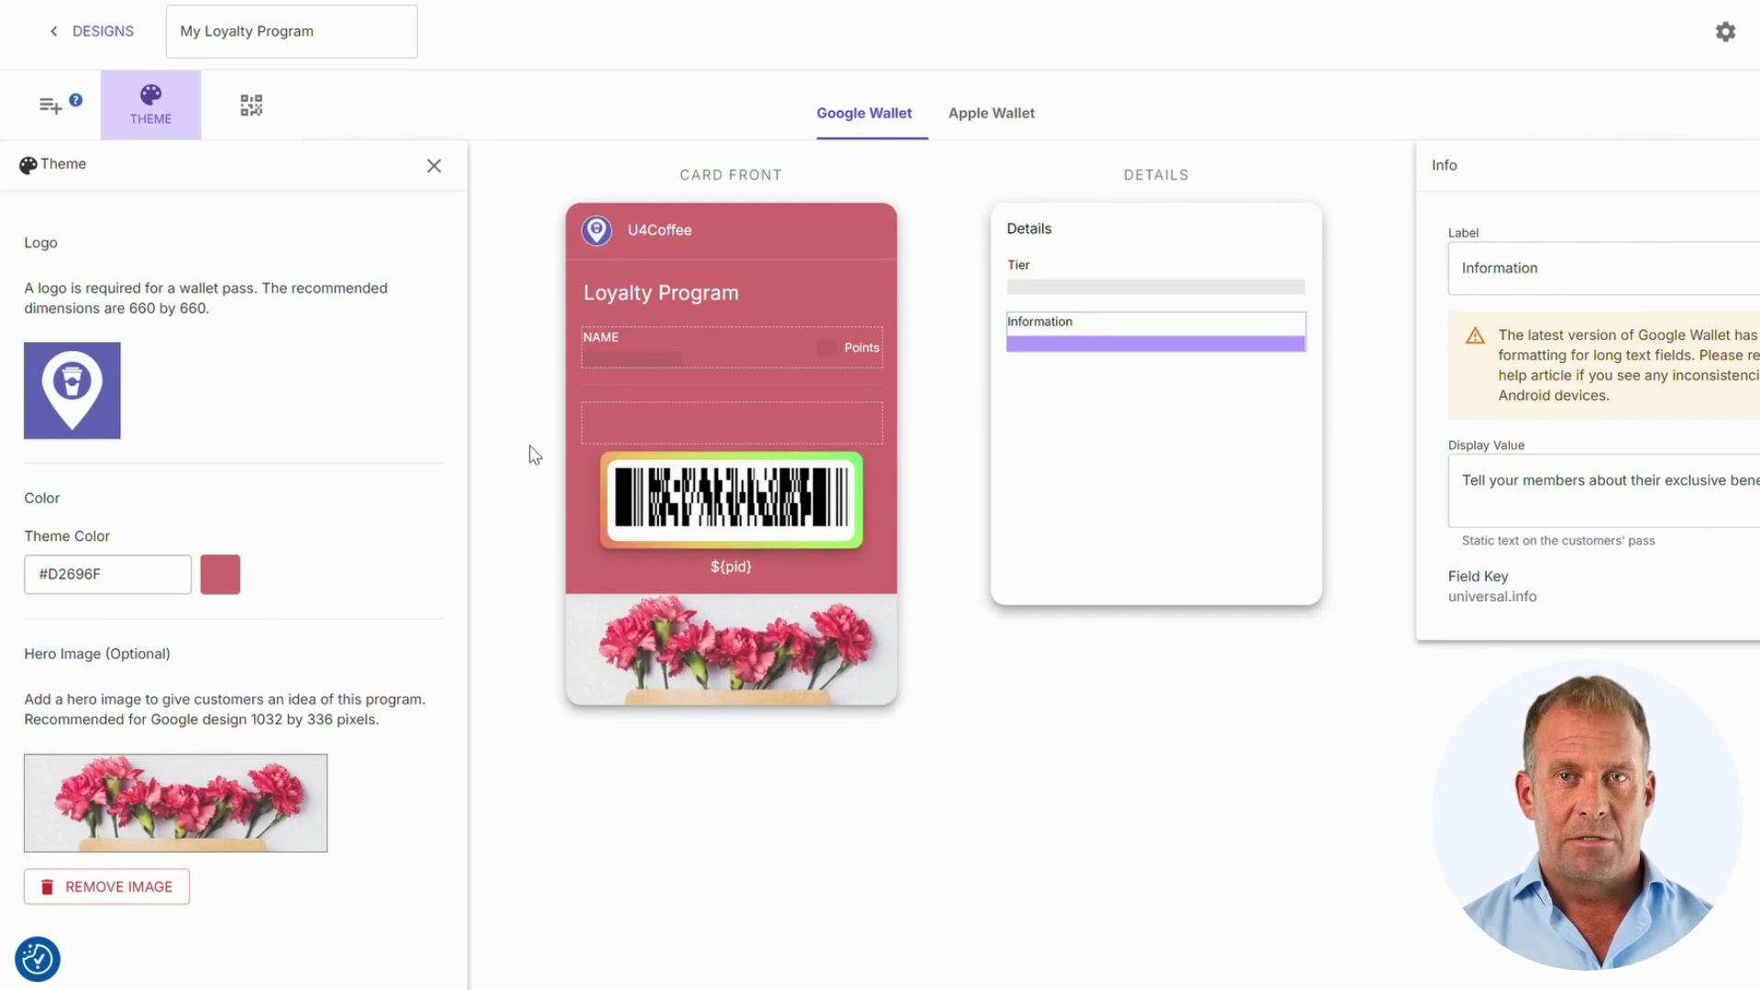
{"action": "scroll", "coordinate": [323, 452], "scroll_direction": "down", "scroll_amount": 2}
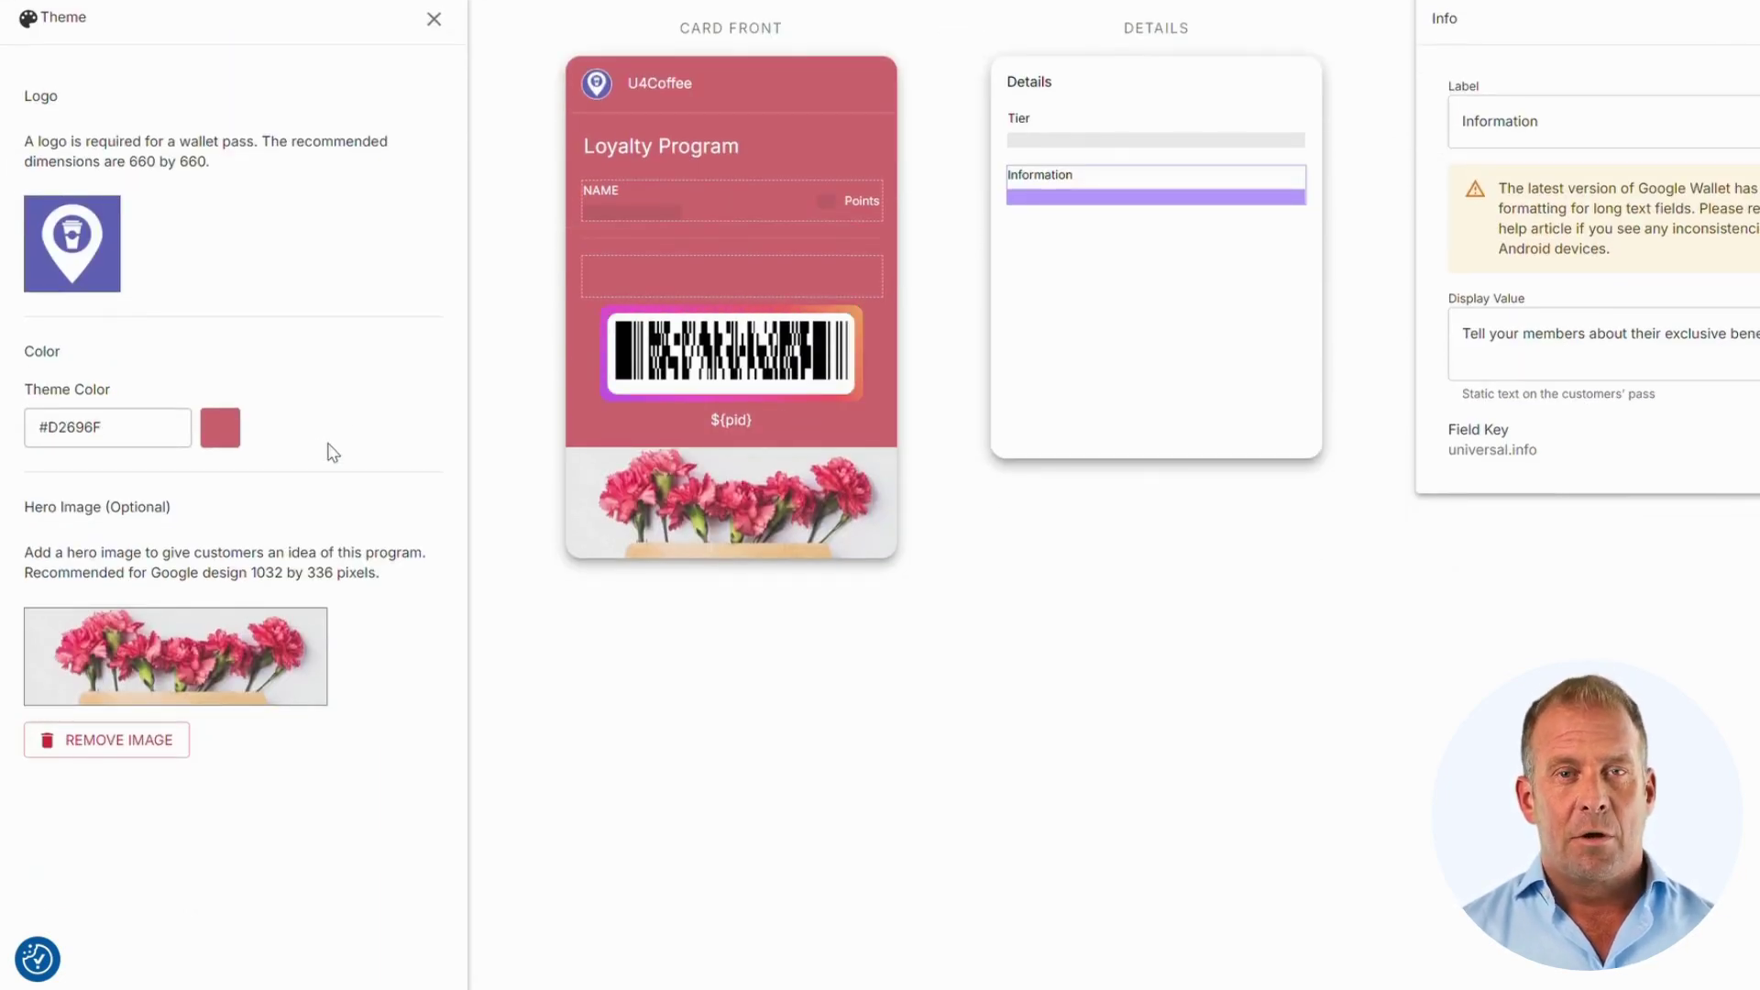
{"action": "left_click", "coordinate": [174, 426]}
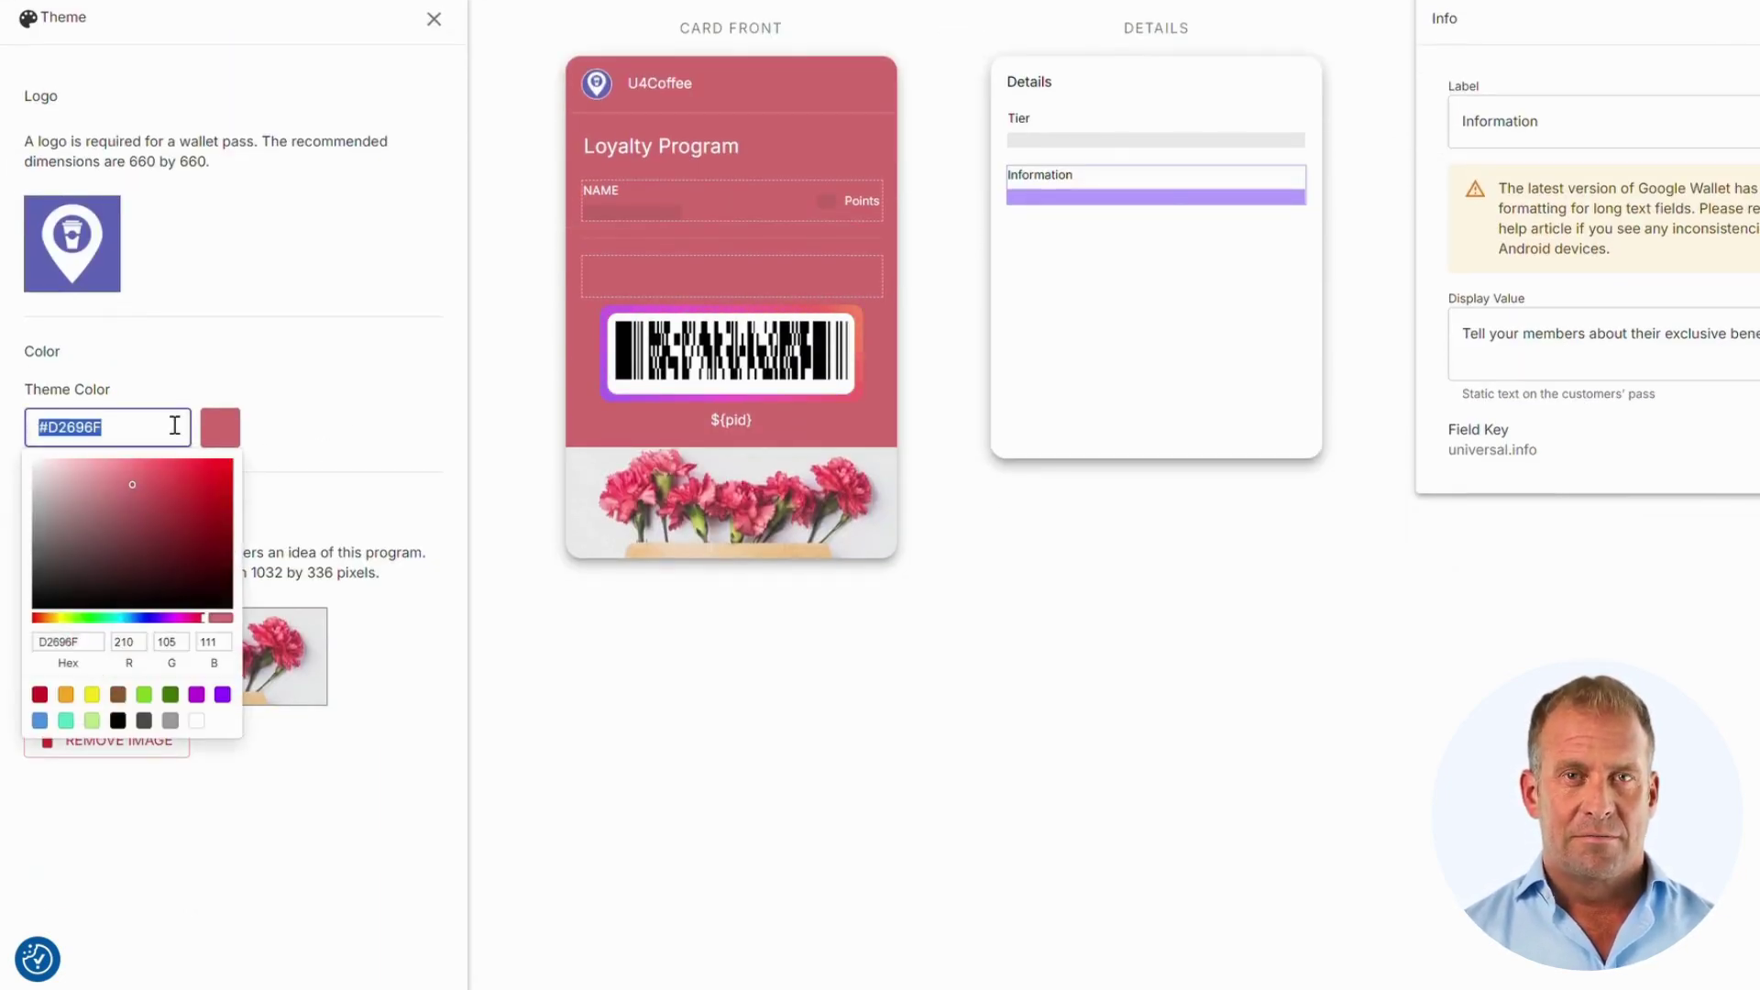
{"action": "type", "text": "6200EA"}
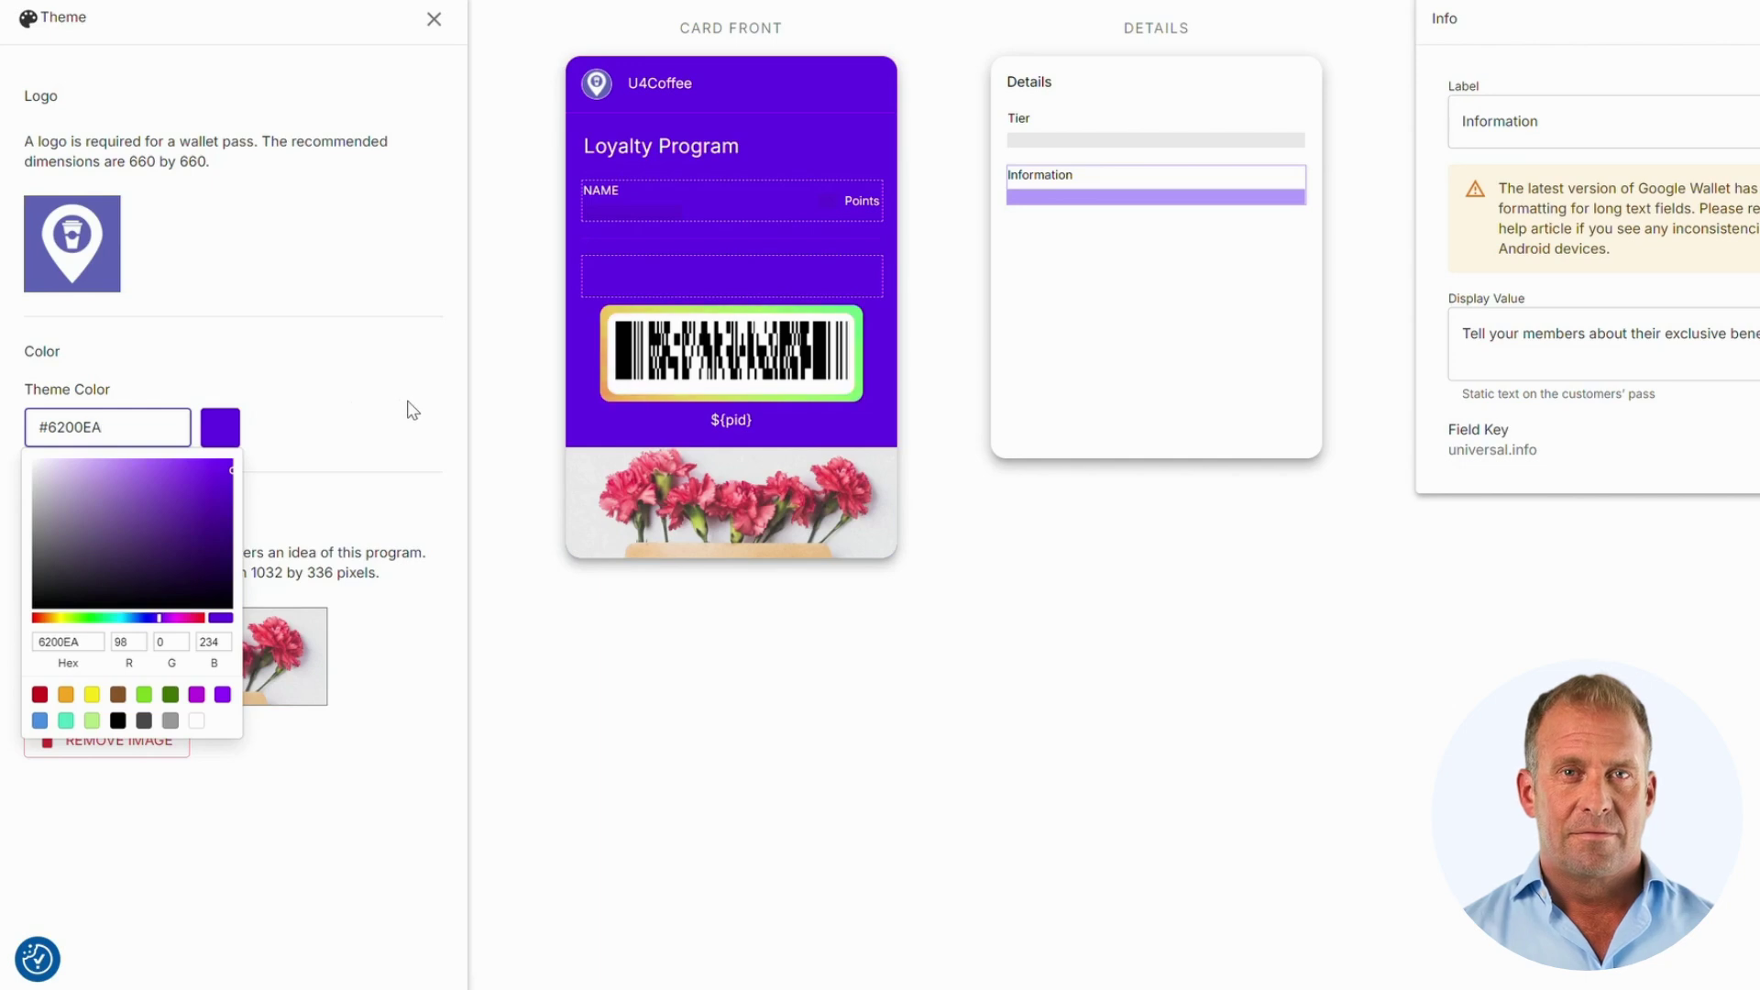
{"action": "left_click", "coordinate": [412, 410]}
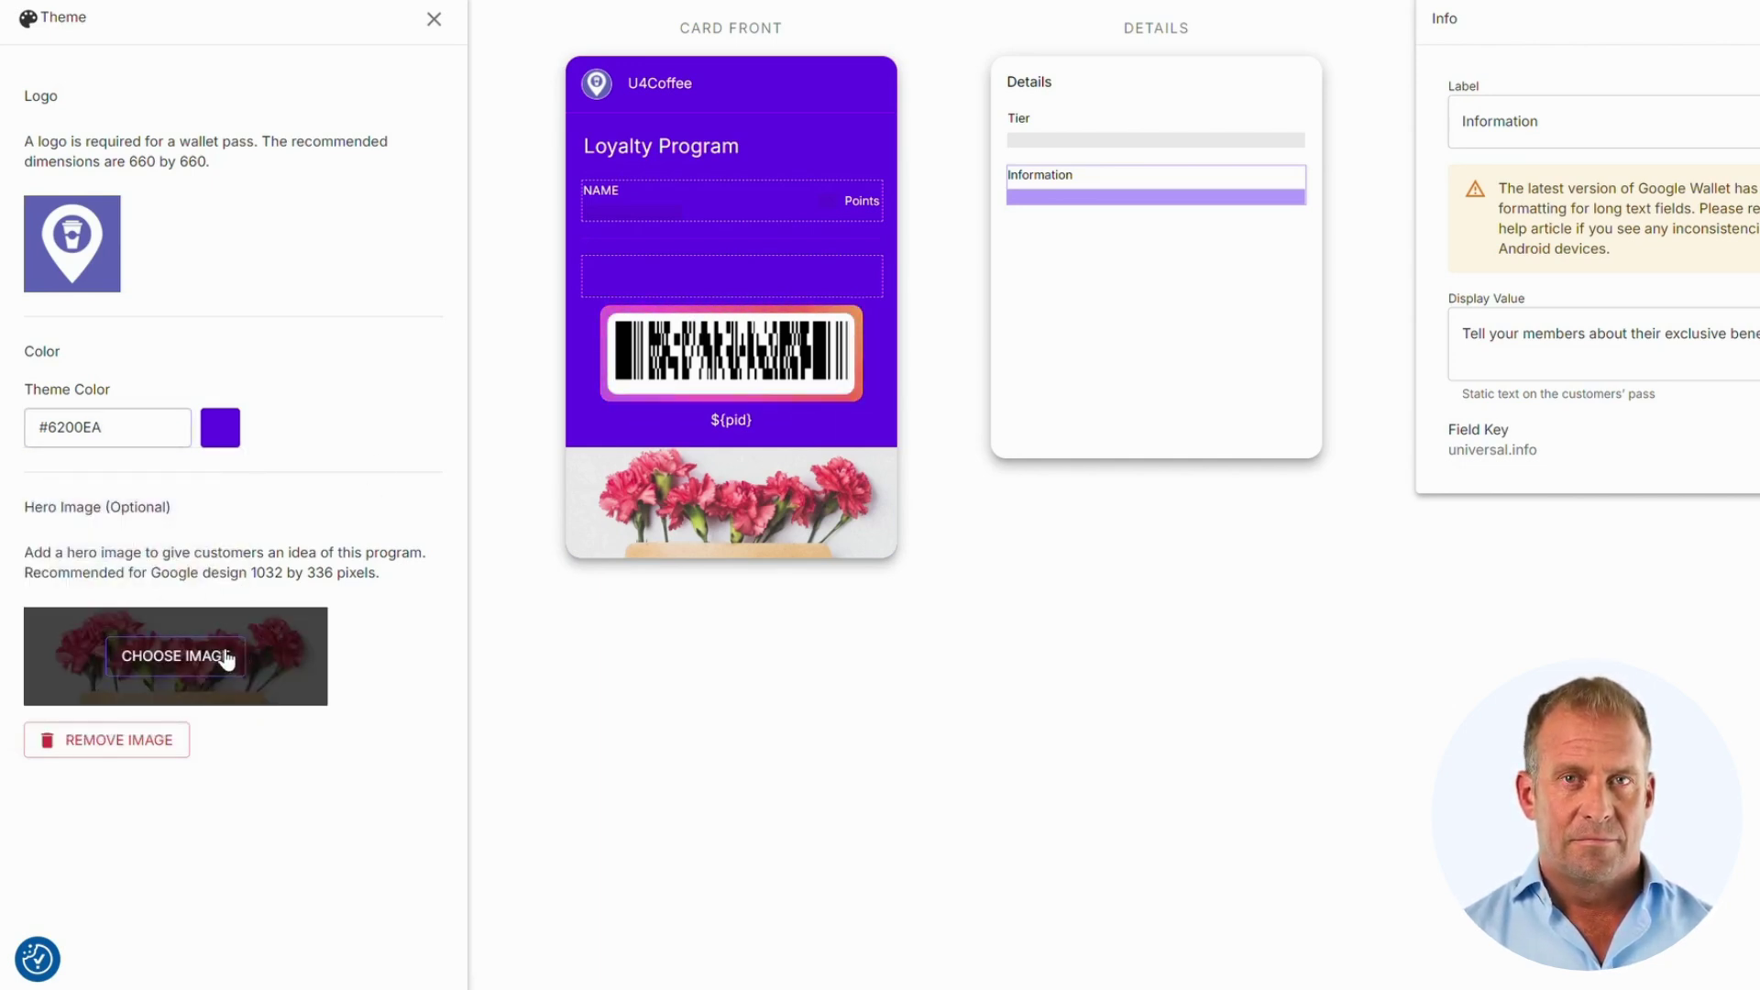
Step: Set the hero image to the cropped 'Life Begins After Coffee' mug photo
{"action": "left_click", "coordinate": [223, 656]}
{"action": "double_click", "coordinate": [1105, 465]}
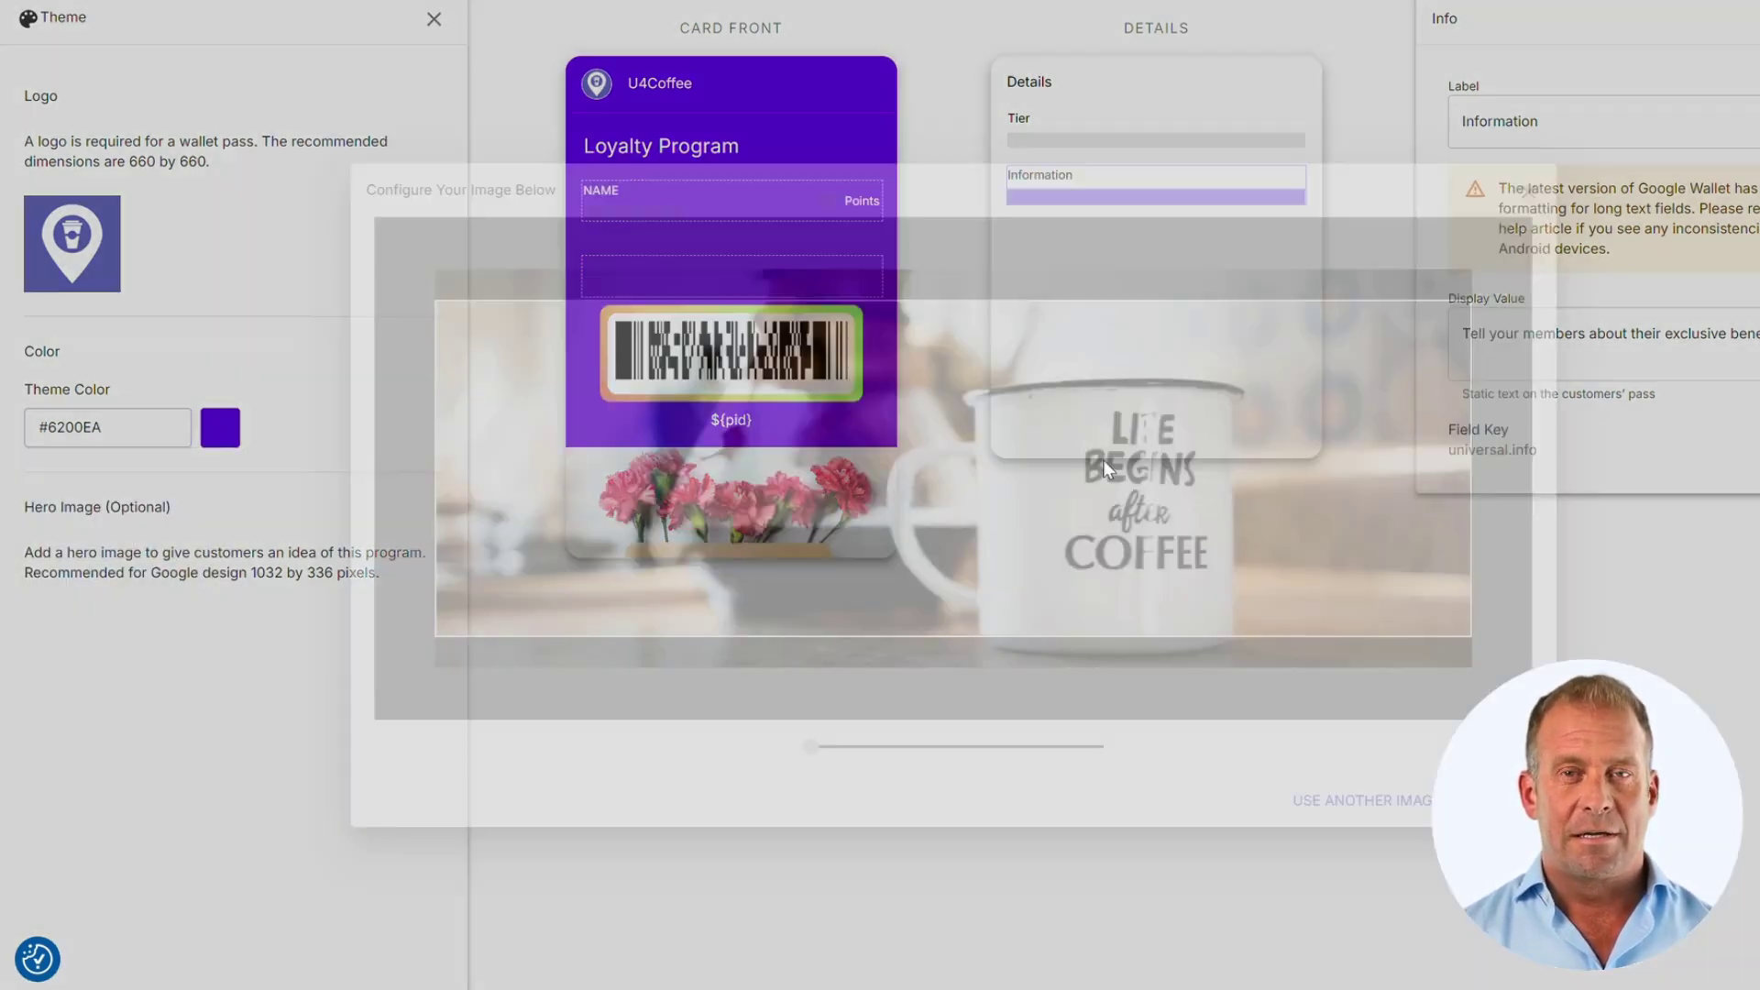
{"action": "left_click_drag", "start_coordinate": [1104, 465], "coordinate": [1104, 441]}
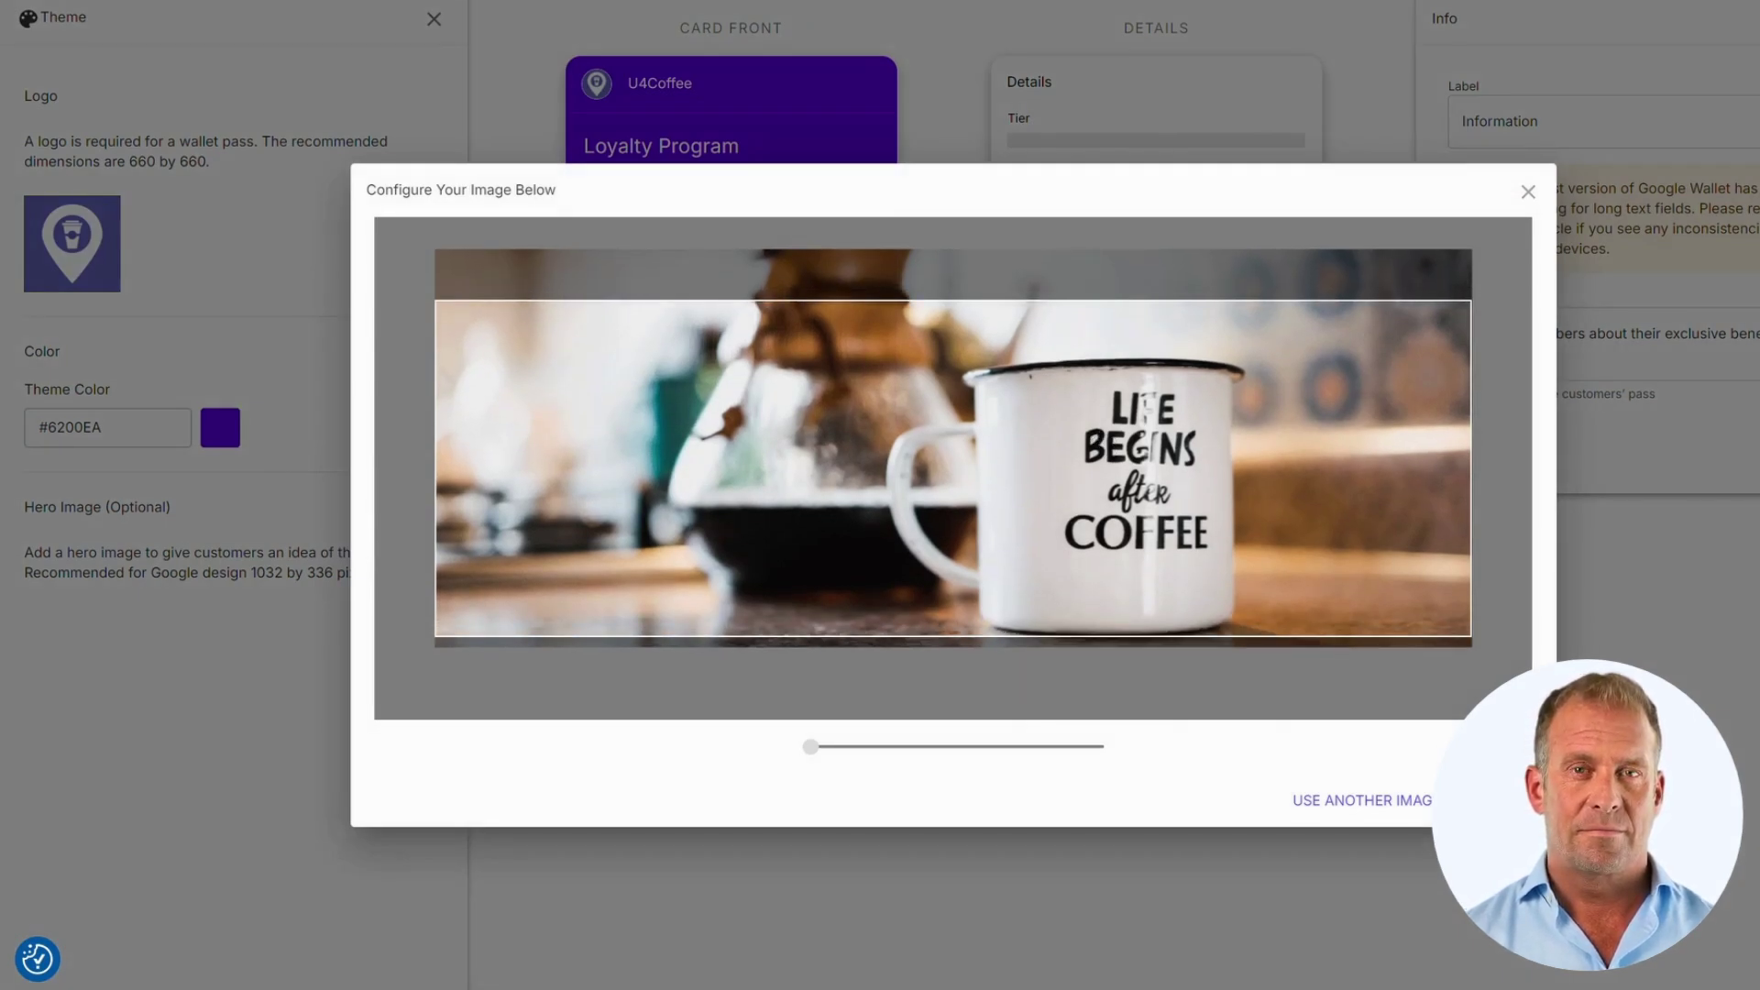
{"action": "left_click", "coordinate": [1489, 799]}
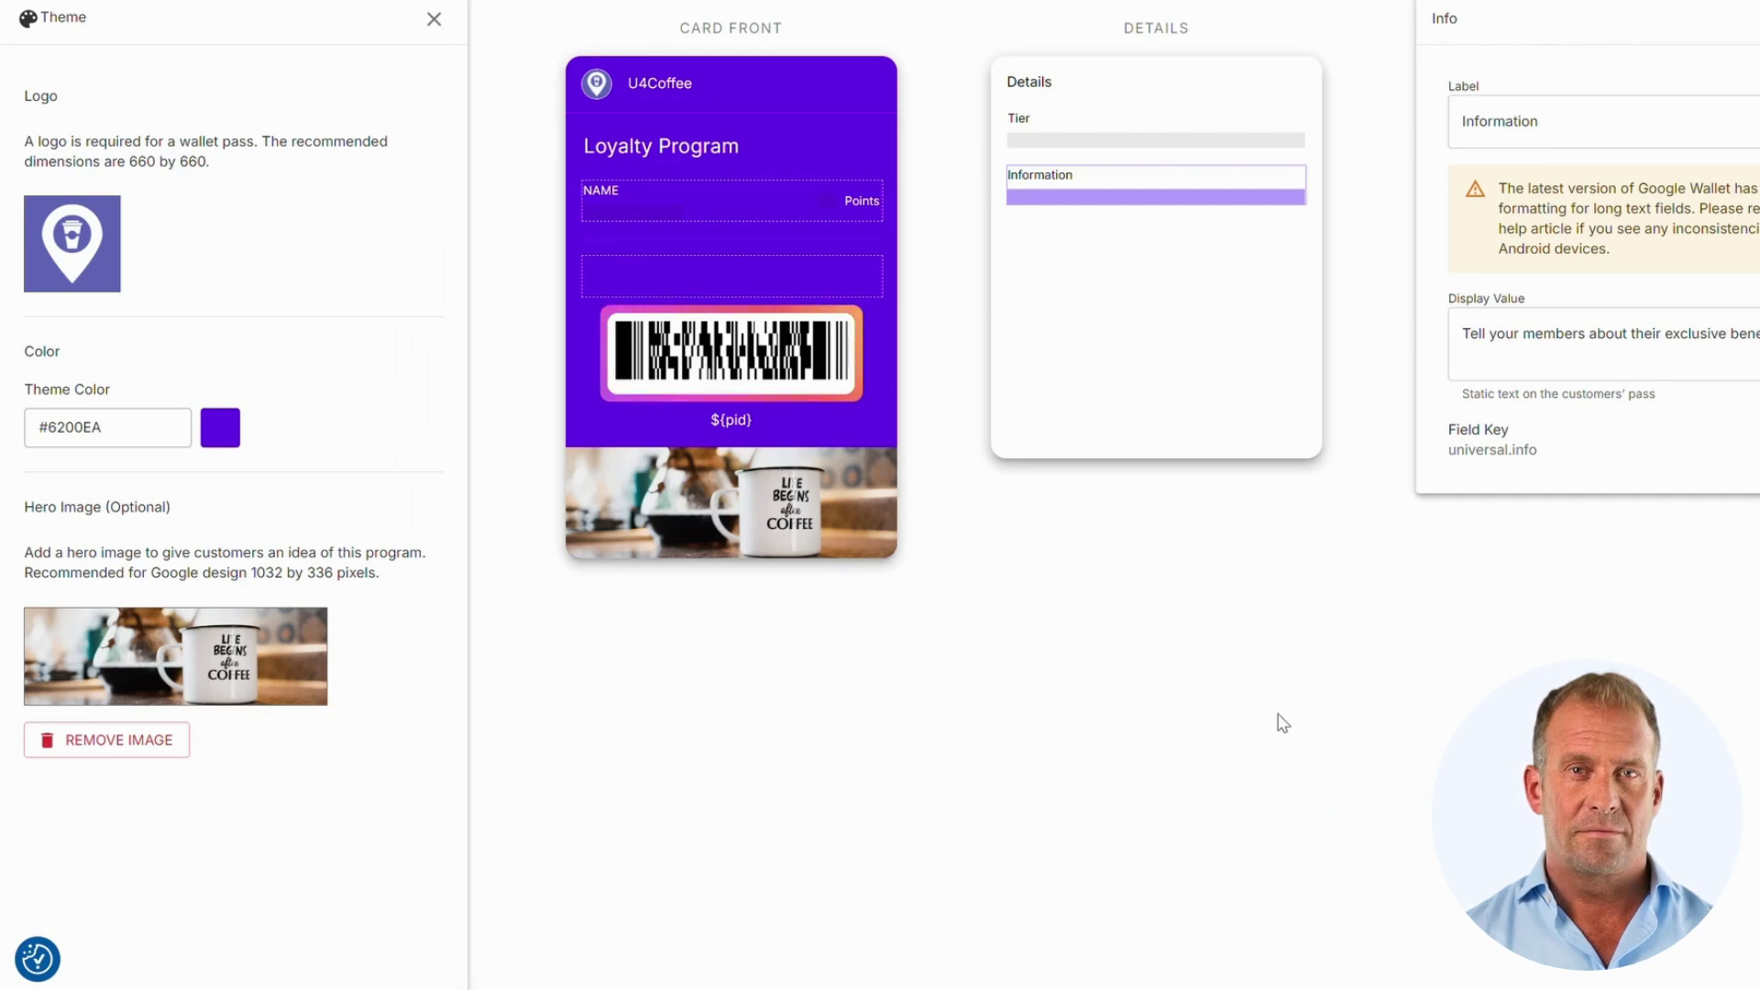
{"action": "scroll", "coordinate": [1184, 707], "scroll_direction": "up", "scroll_amount": 2}
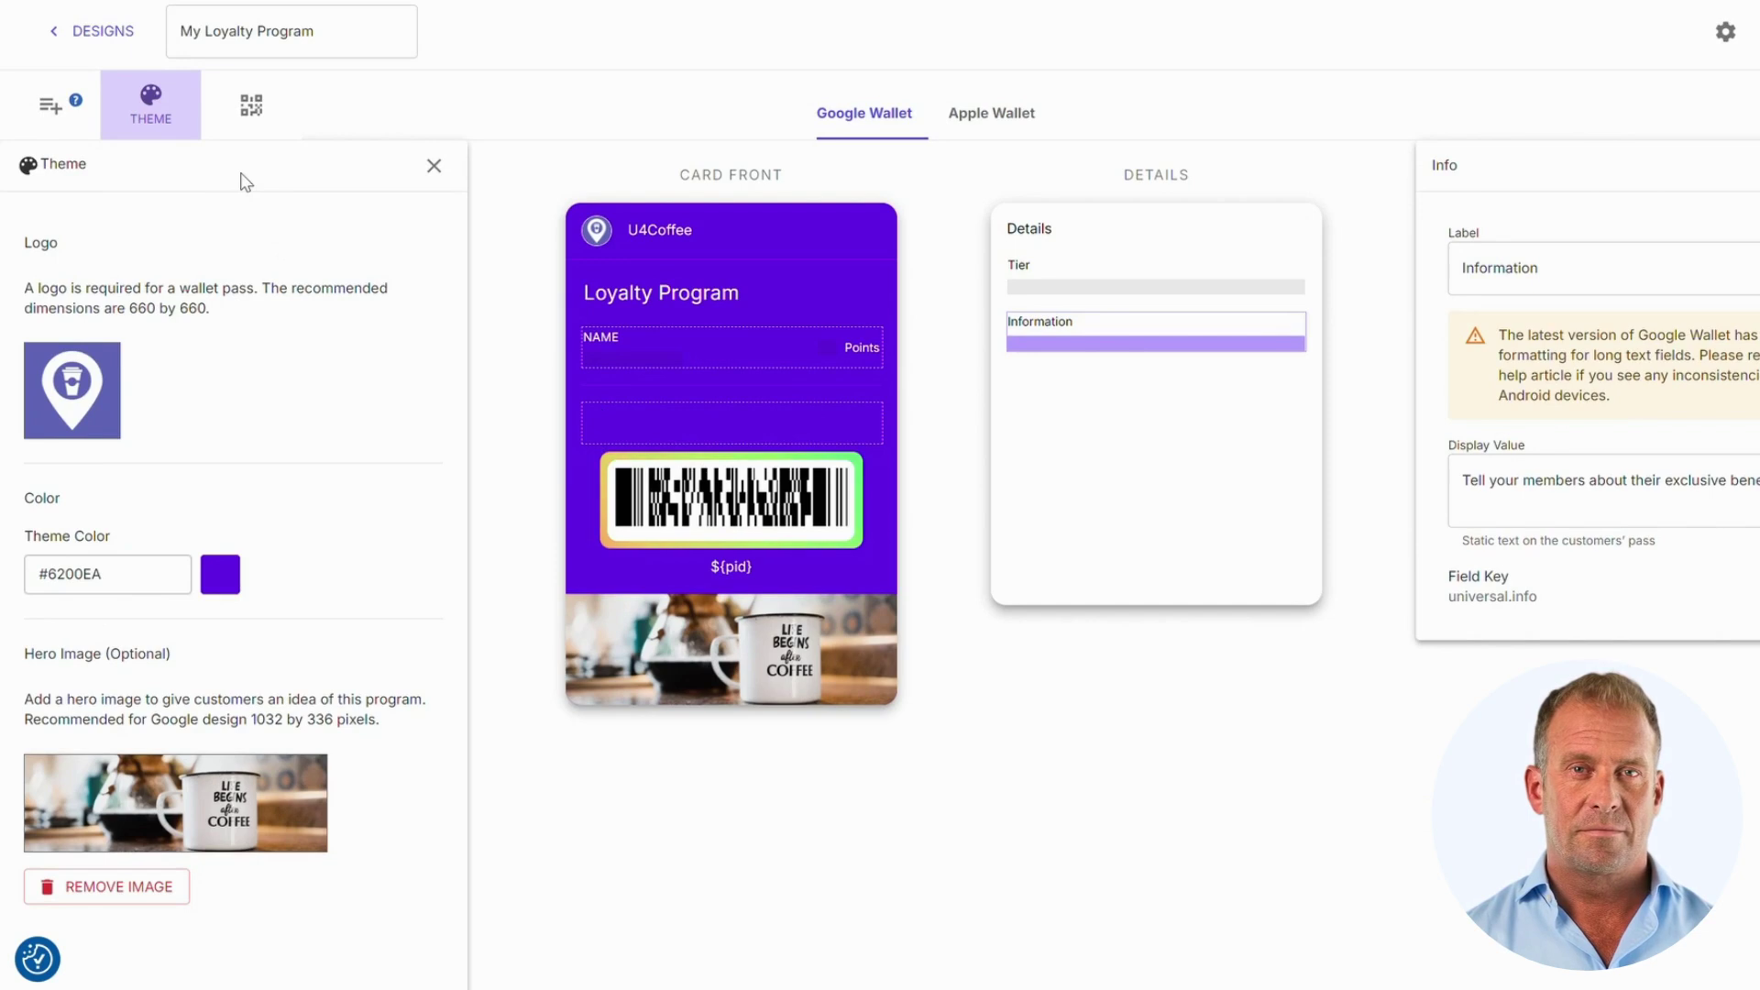
Step: Switch the barcode from PDF 417 to QR code and close the Information and barcode panels
{"action": "scroll", "coordinate": [263, 246], "scroll_direction": "down", "scroll_amount": 2}
{"action": "scroll", "coordinate": [283, 419], "scroll_direction": "up", "scroll_amount": 2}
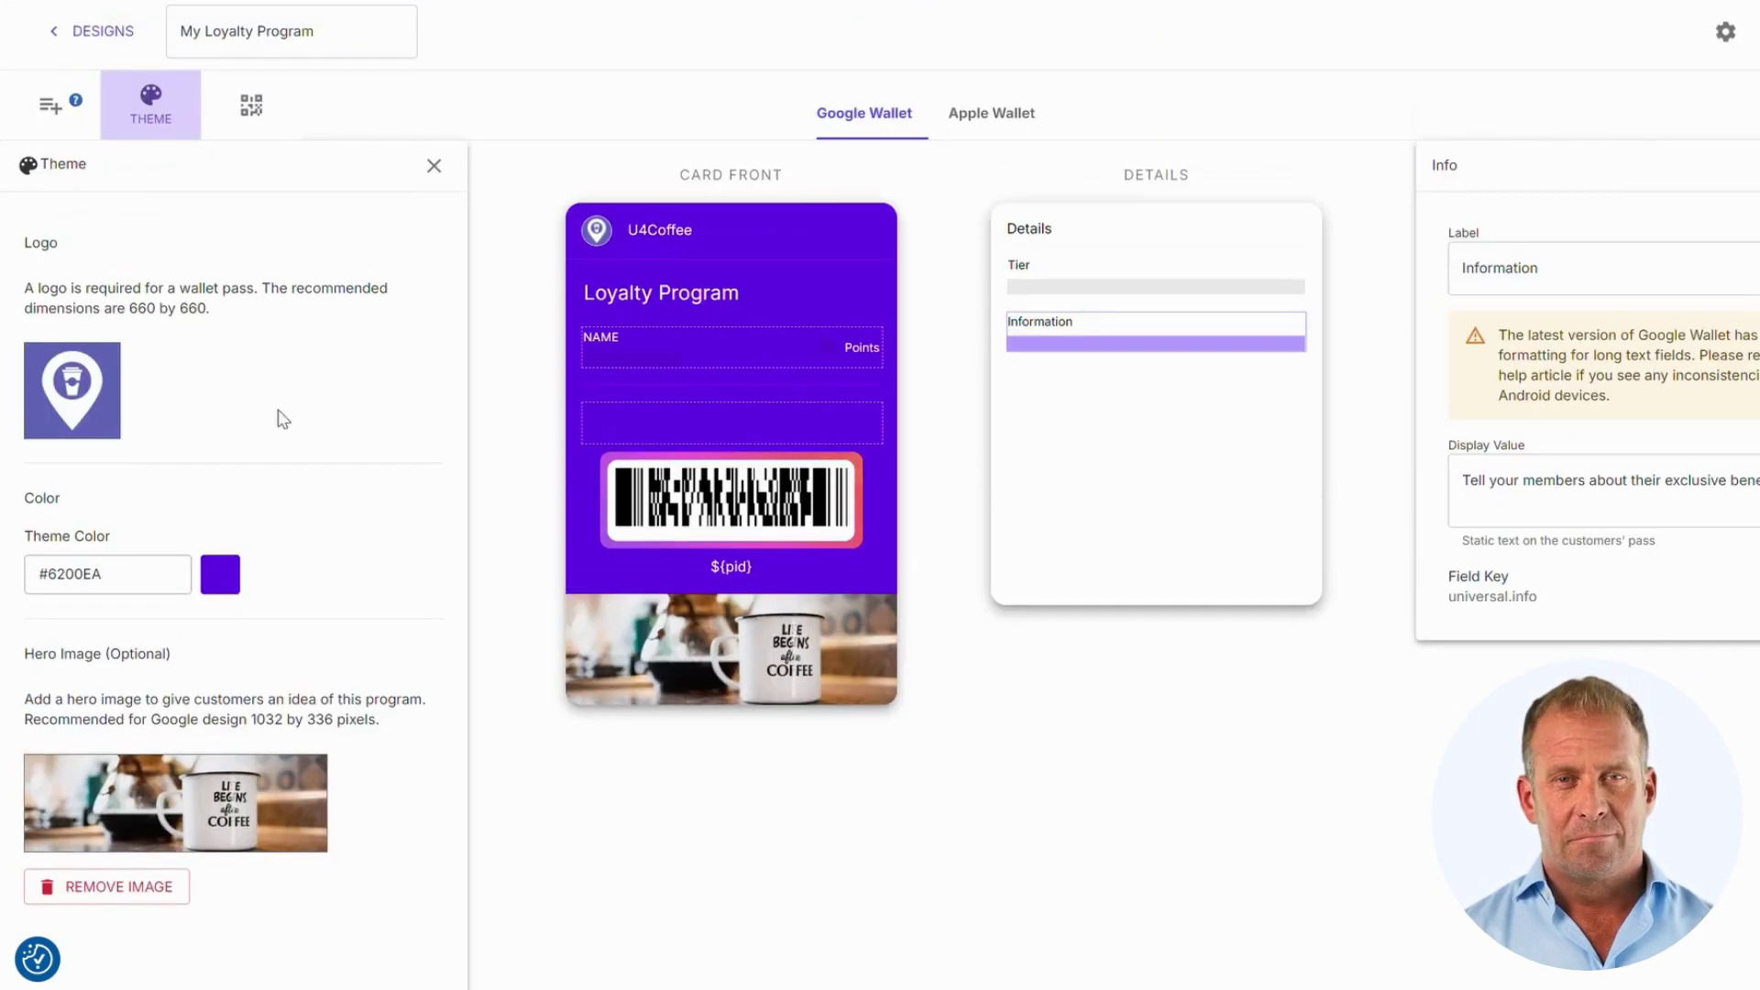
{"action": "left_click", "coordinate": [257, 136]}
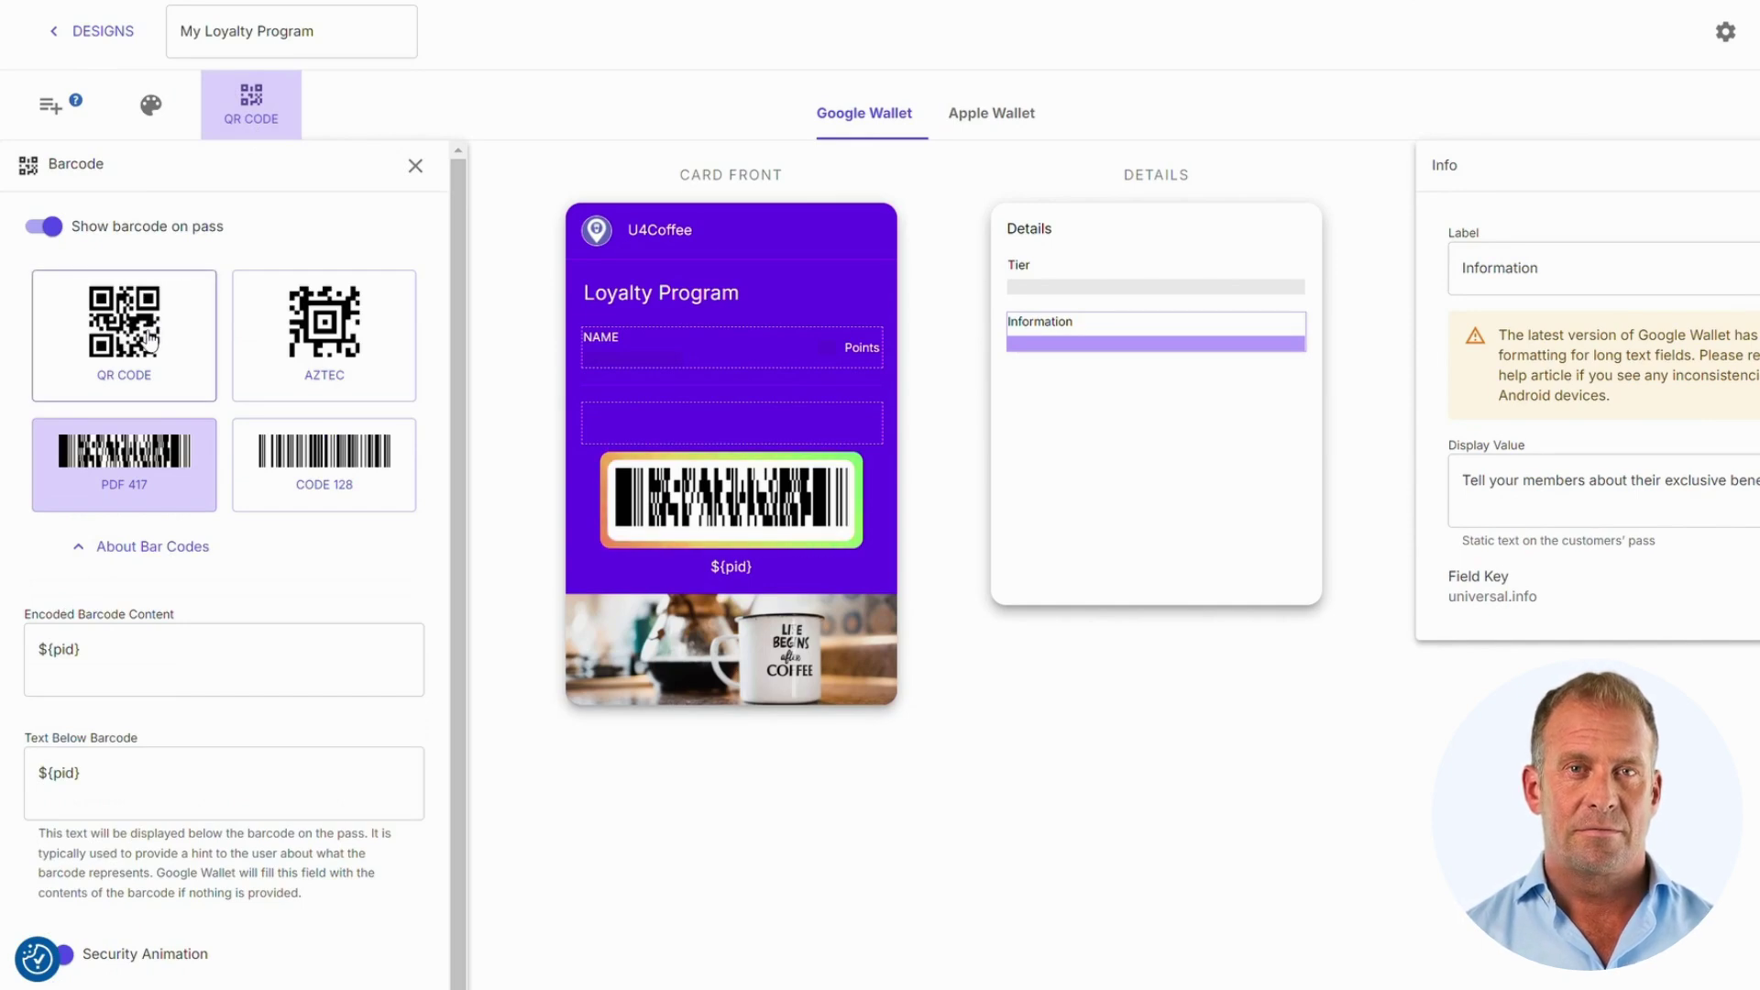
{"action": "left_click", "coordinate": [149, 339]}
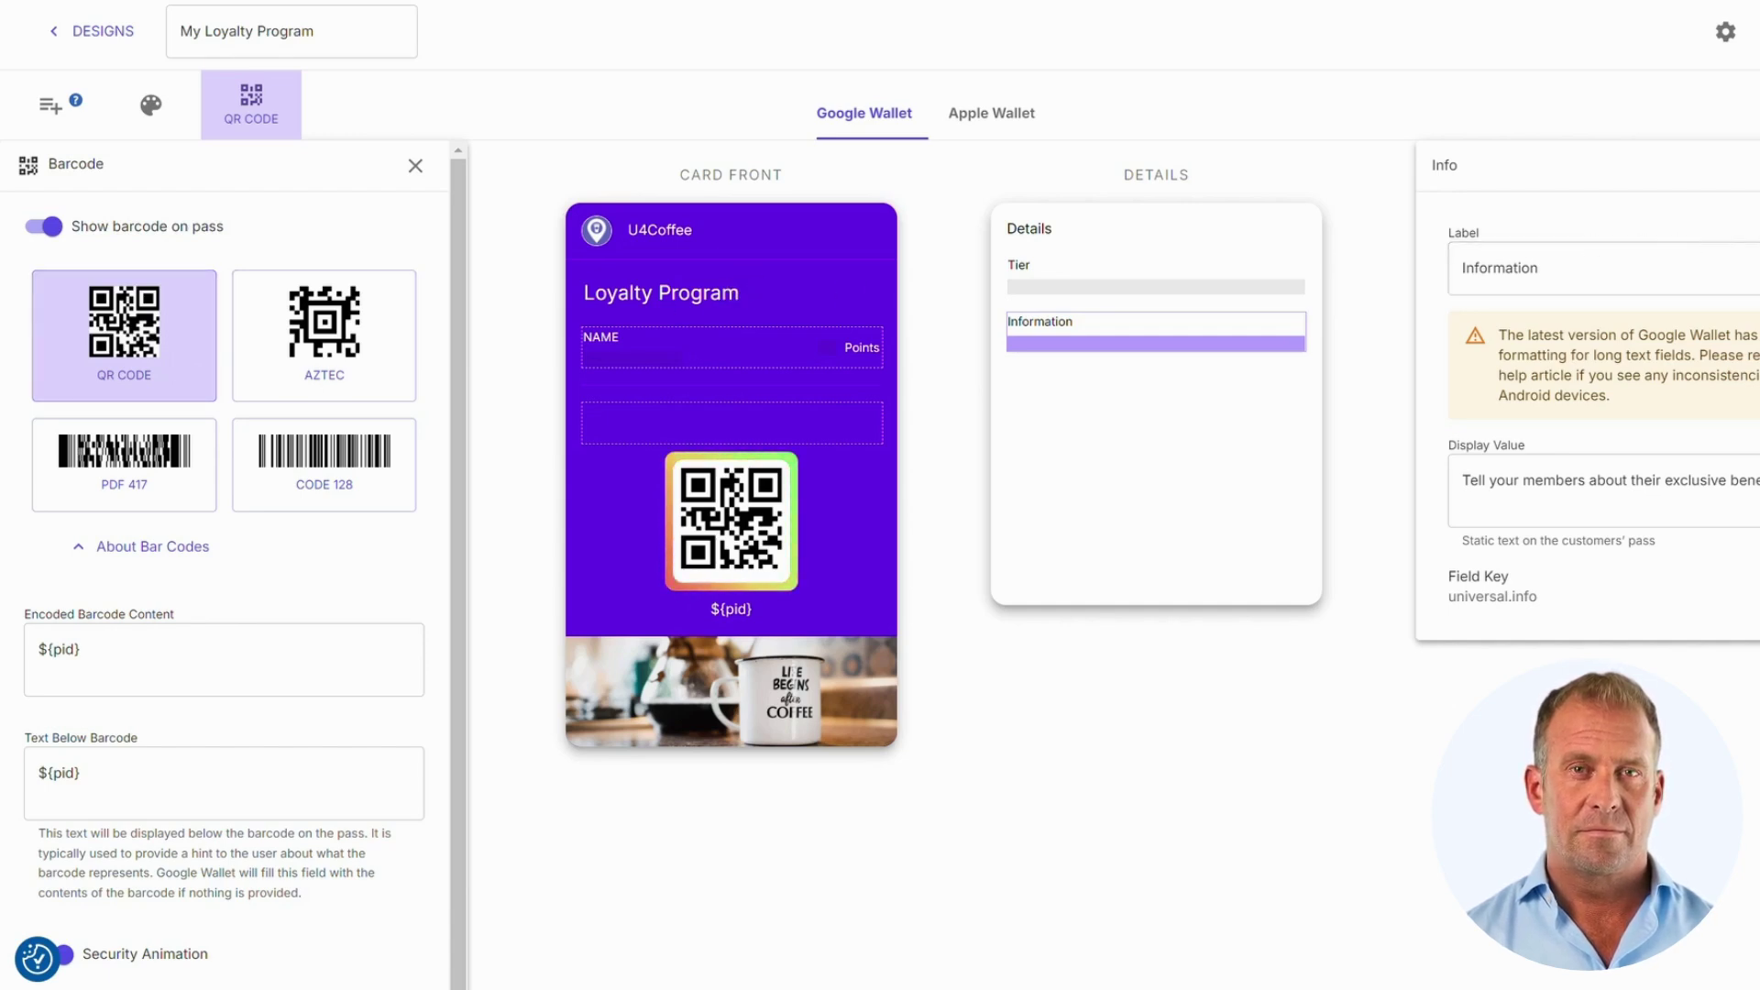
{"action": "left_click", "coordinate": [1365, 225]}
{"action": "left_click", "coordinate": [416, 166]}
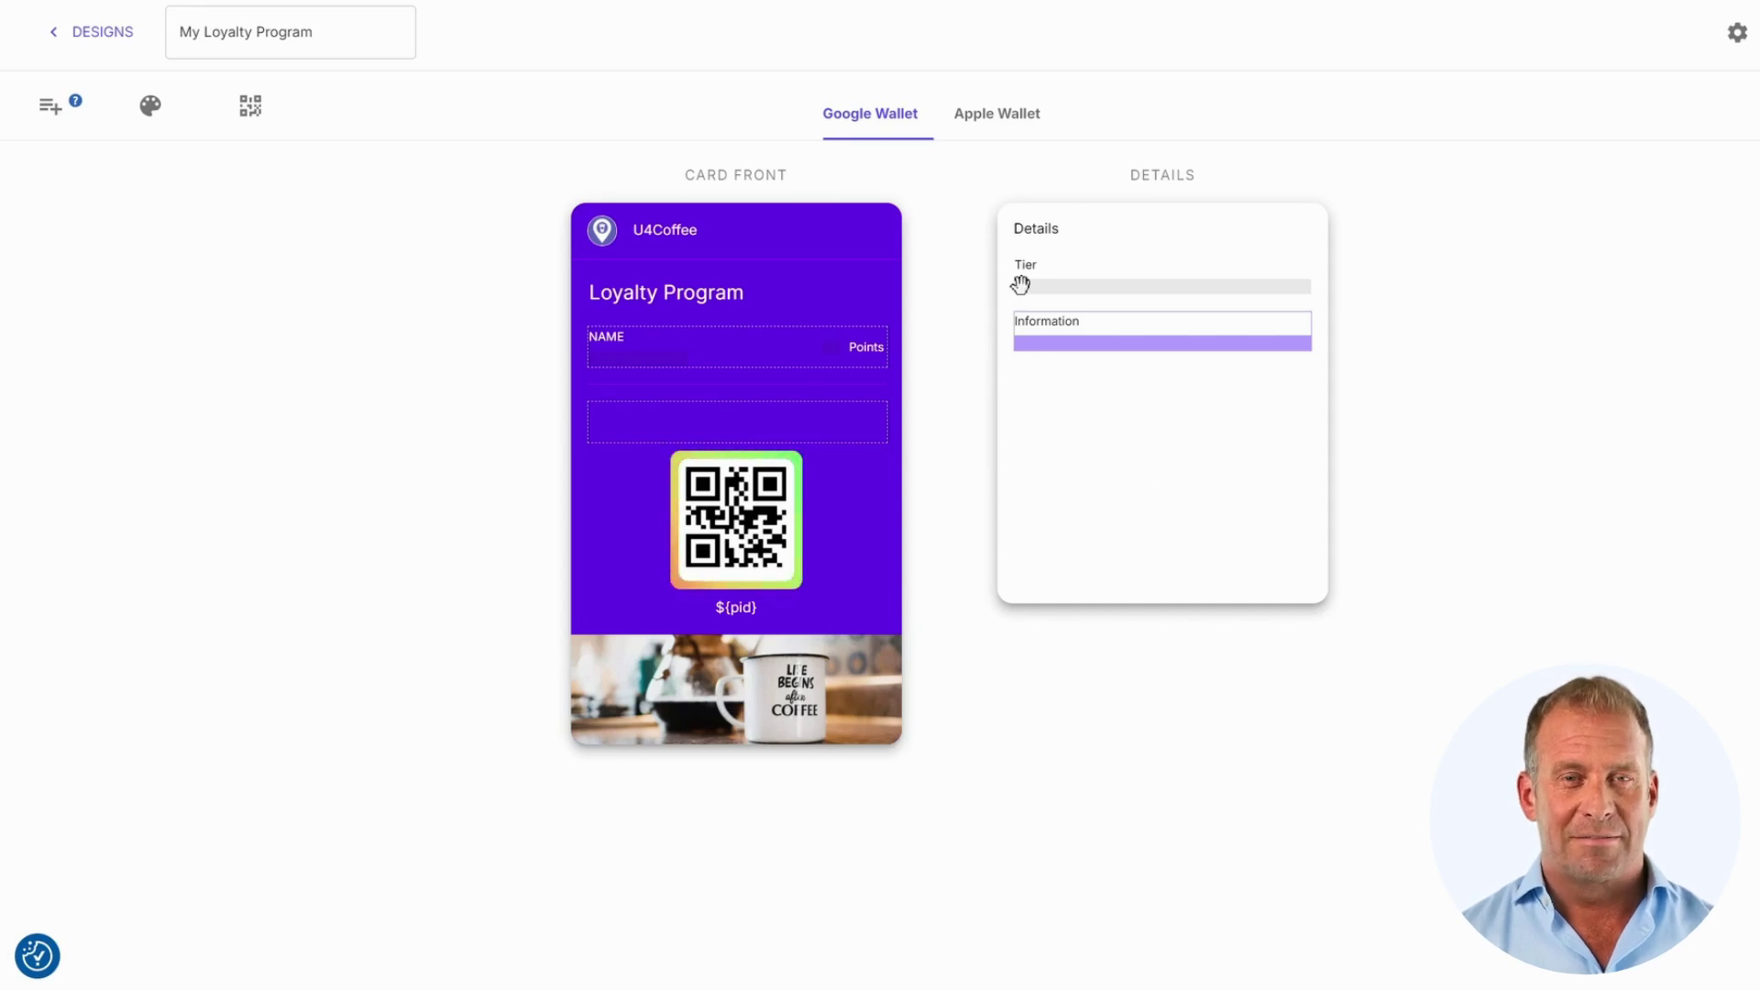
Step: Switch to the Apple Wallet version of the pass design
{"action": "left_click", "coordinate": [995, 127]}
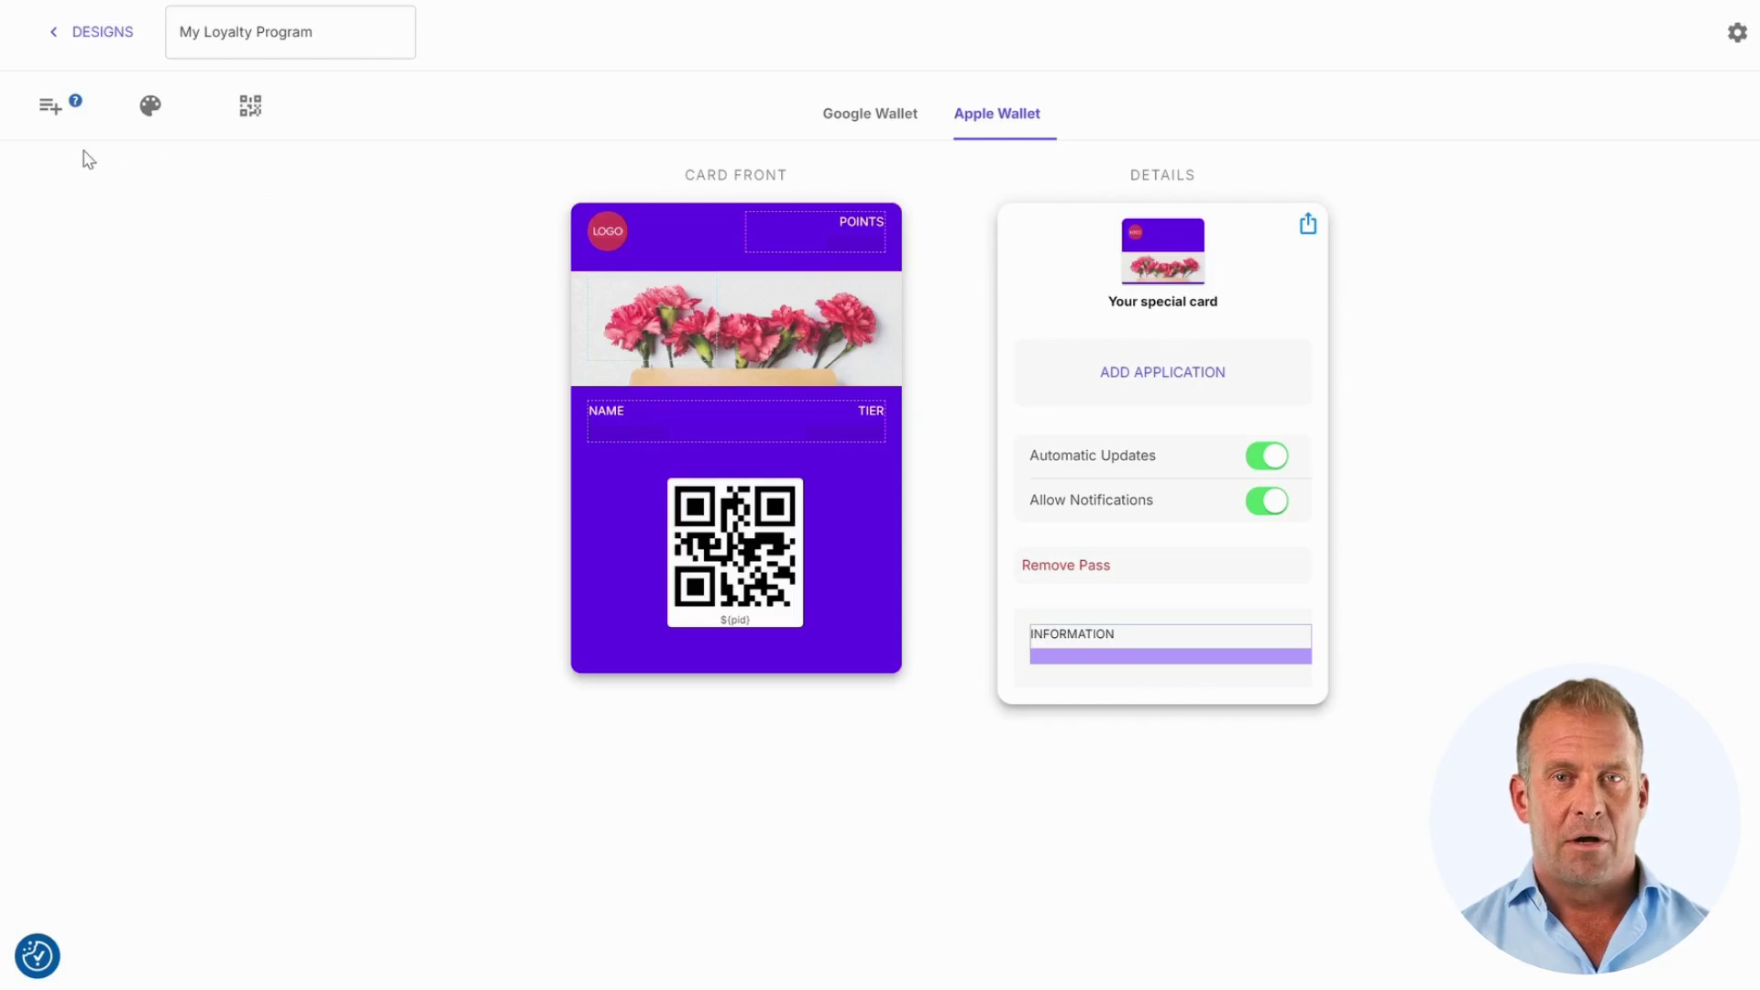
Step: Set the coffee-cup image as the Apple Wallet lockscreen icon
{"action": "left_click", "coordinate": [148, 106]}
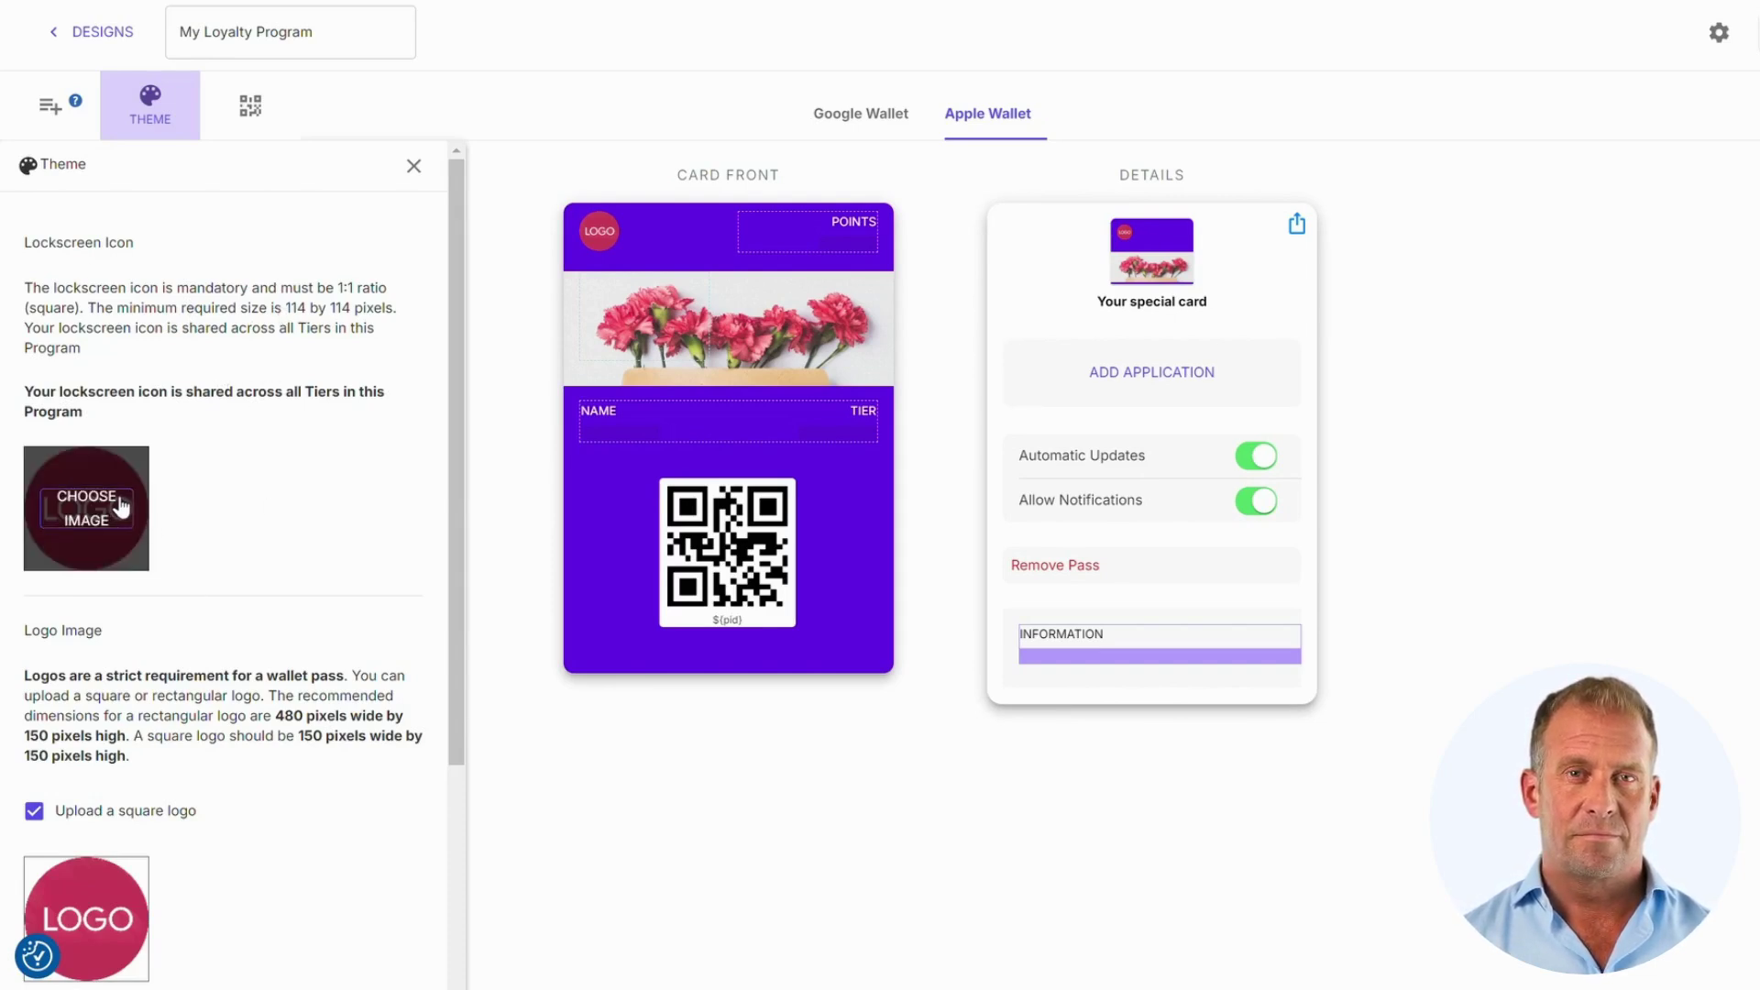
{"action": "left_click", "coordinate": [87, 509]}
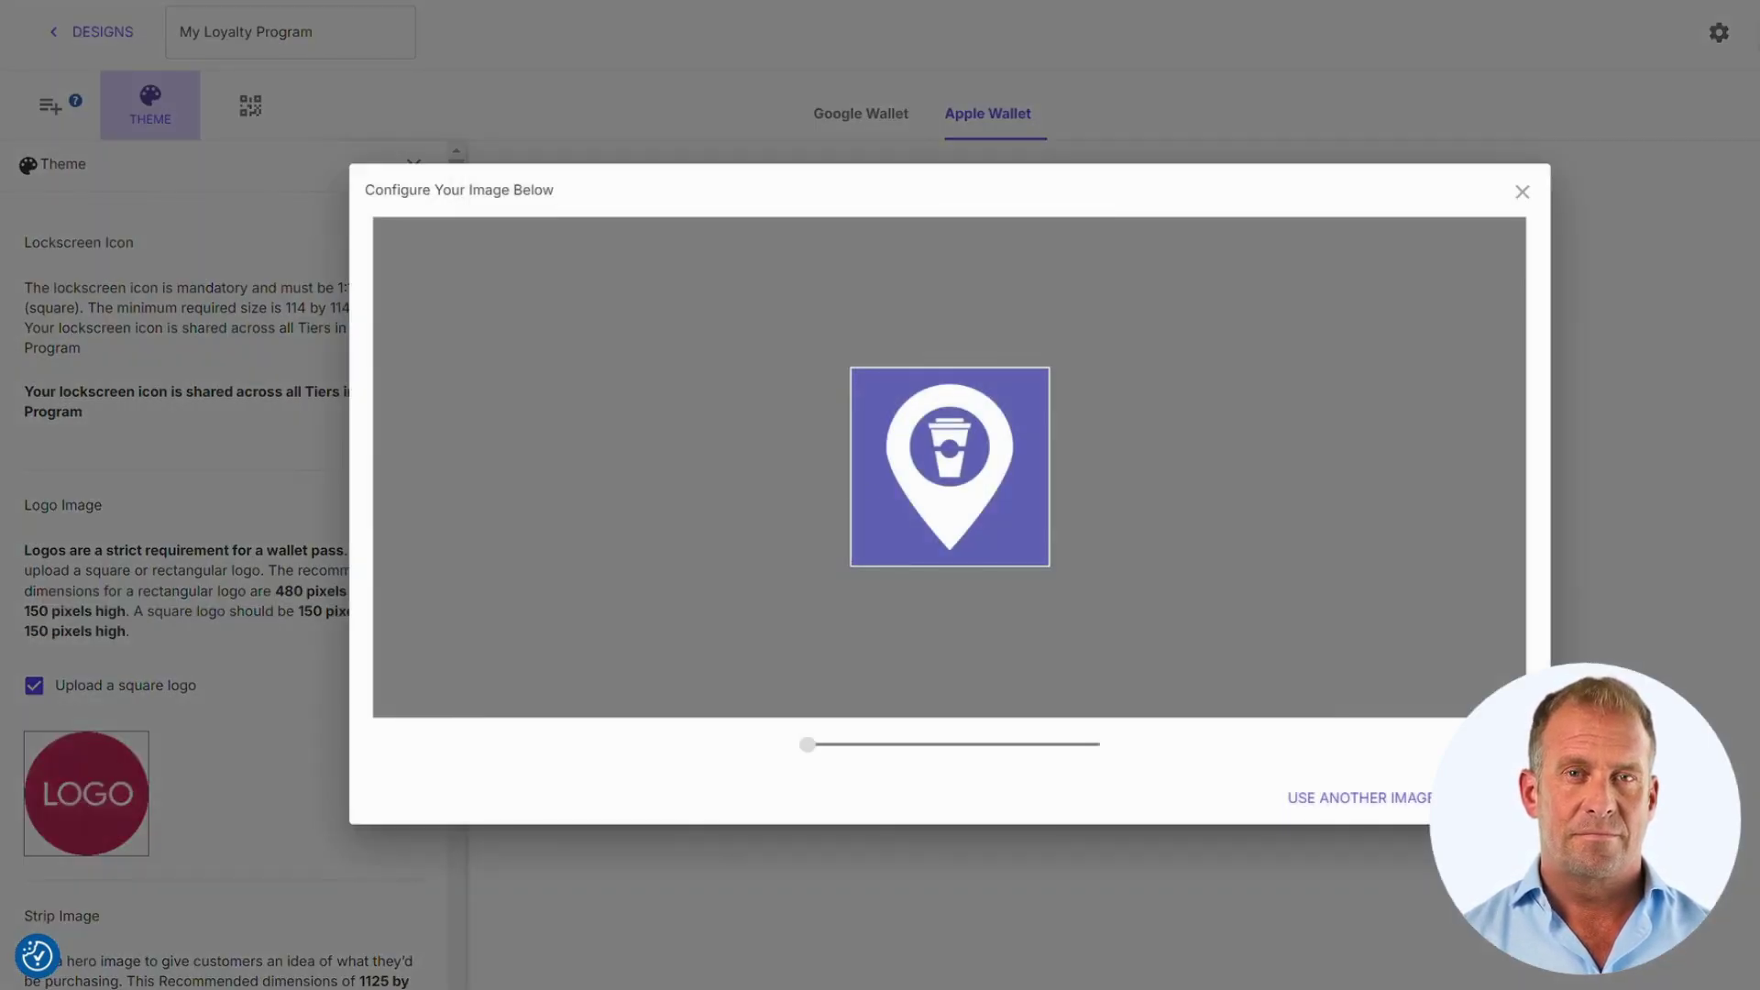
{"action": "left_click", "coordinate": [1485, 797]}
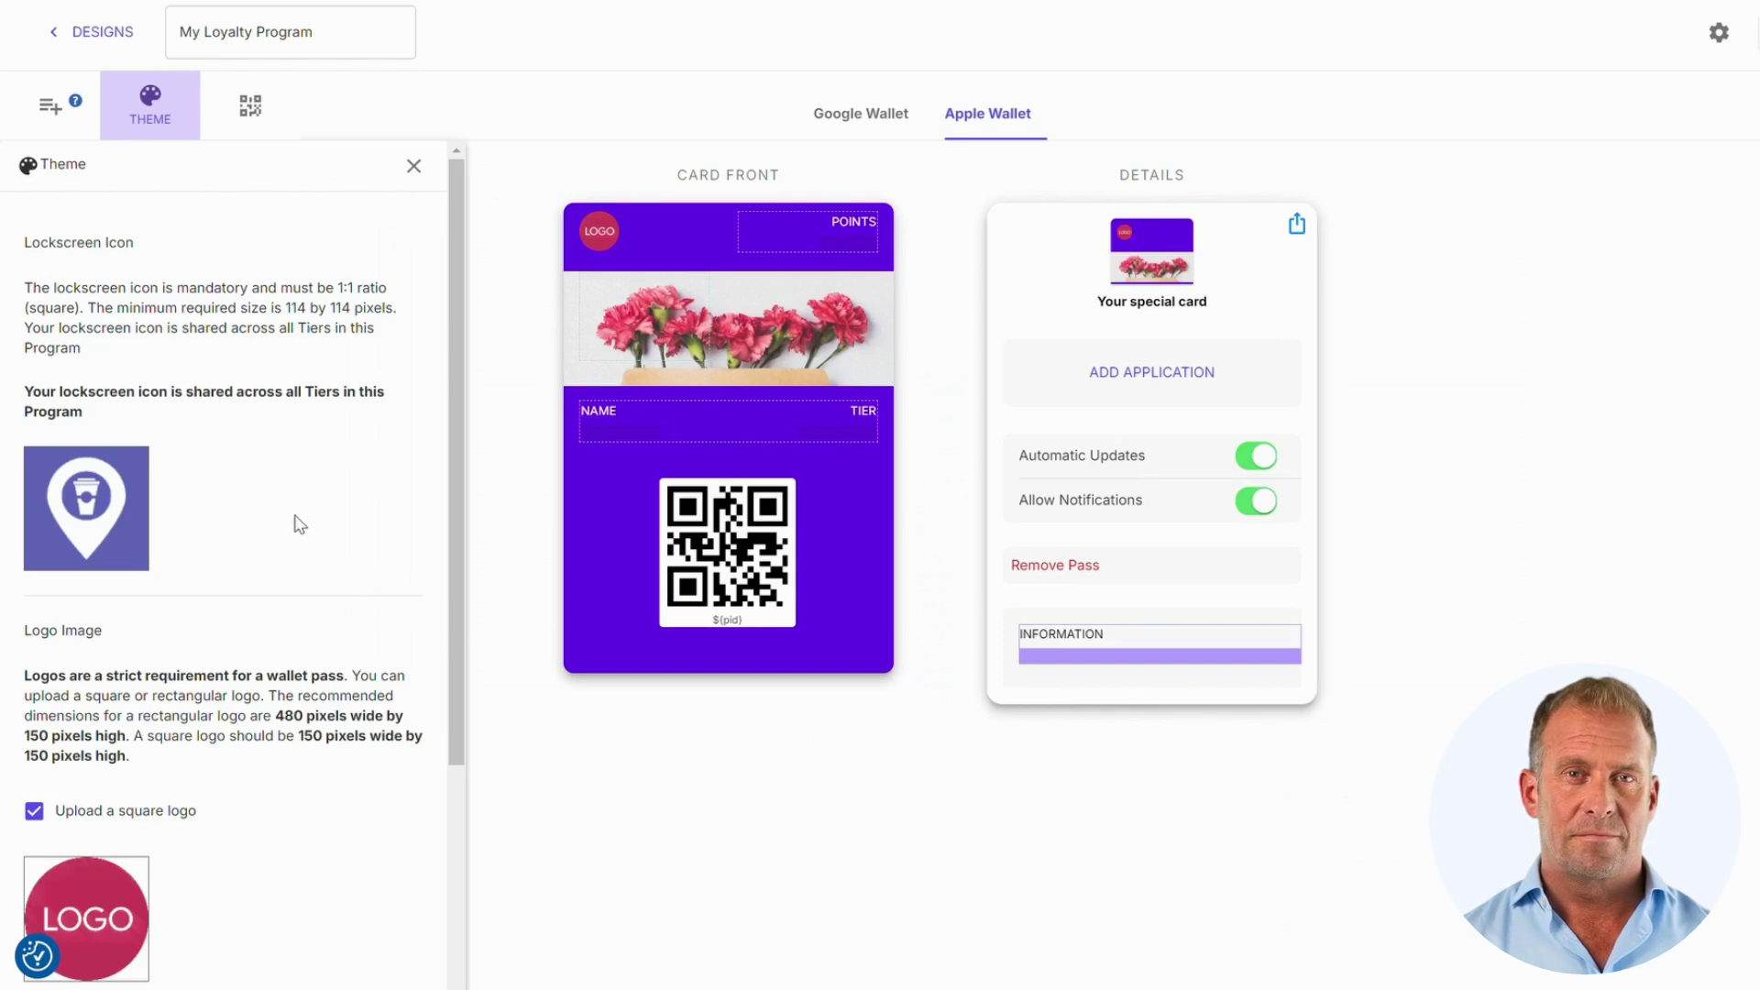
{"action": "scroll", "coordinate": [300, 522], "scroll_direction": "down", "scroll_amount": 3}
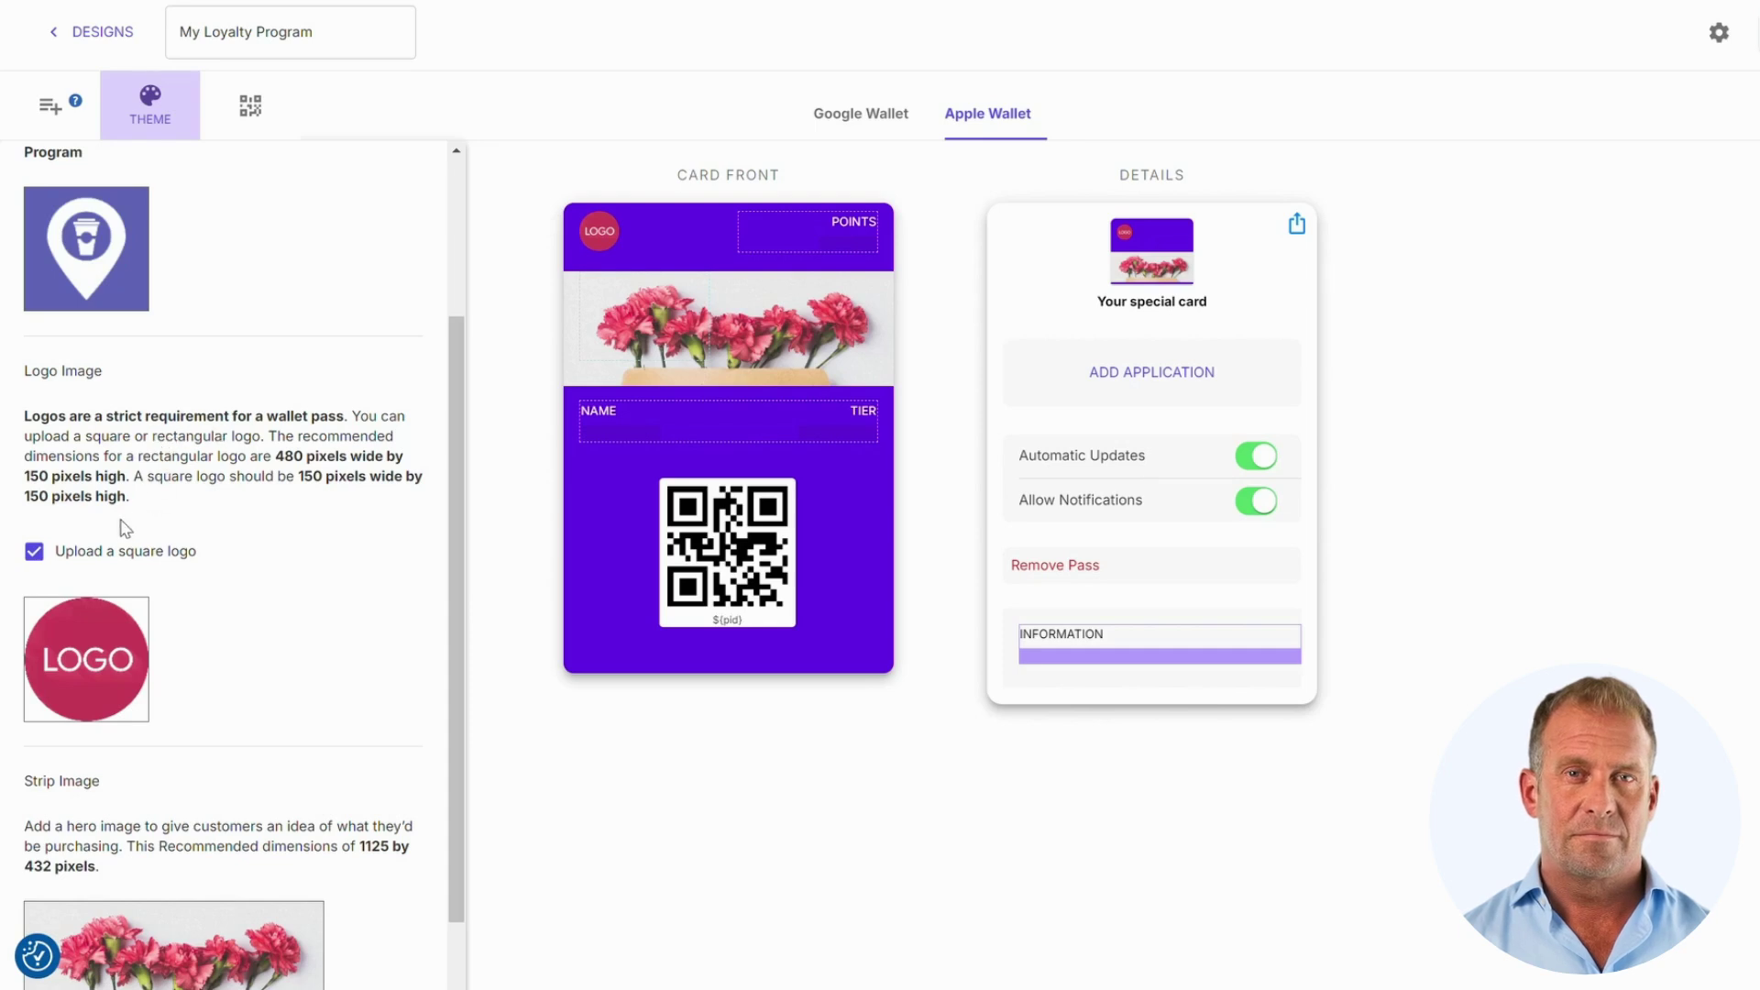
Step: Use a rectangular U4COFFEE logo and replace the flower strip image with the coffee-mug photo
{"action": "left_click", "coordinate": [113, 554]}
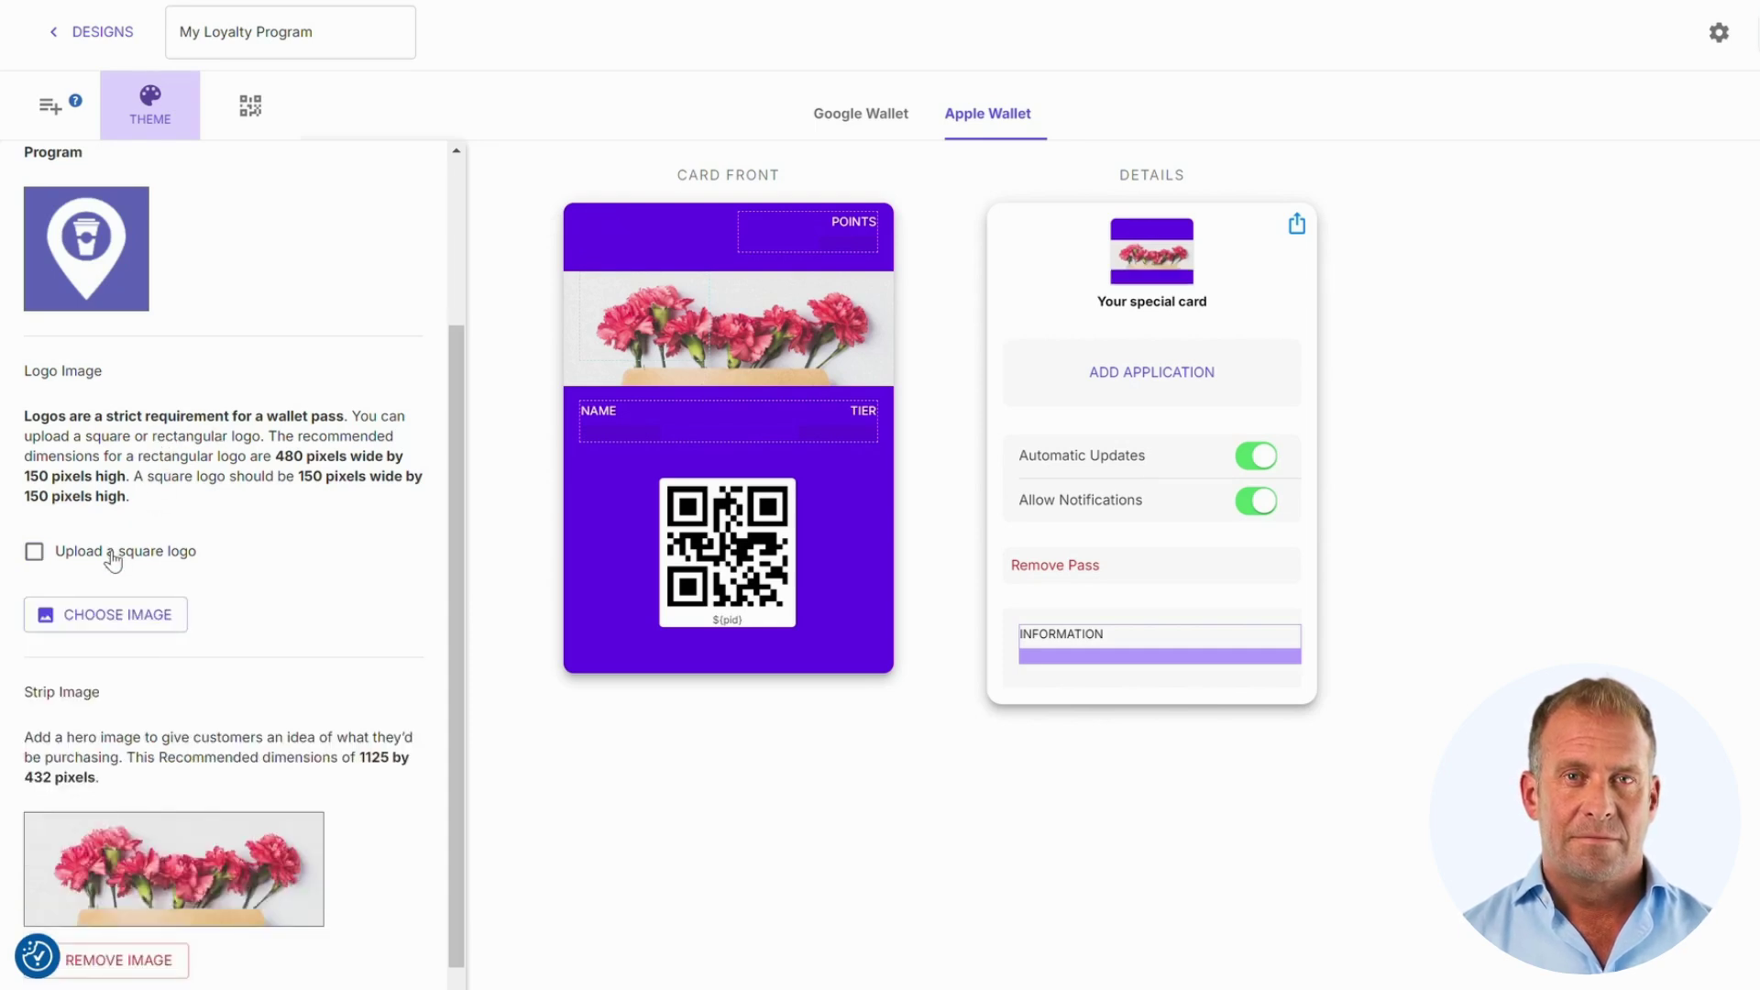
{"action": "left_click", "coordinate": [130, 631]}
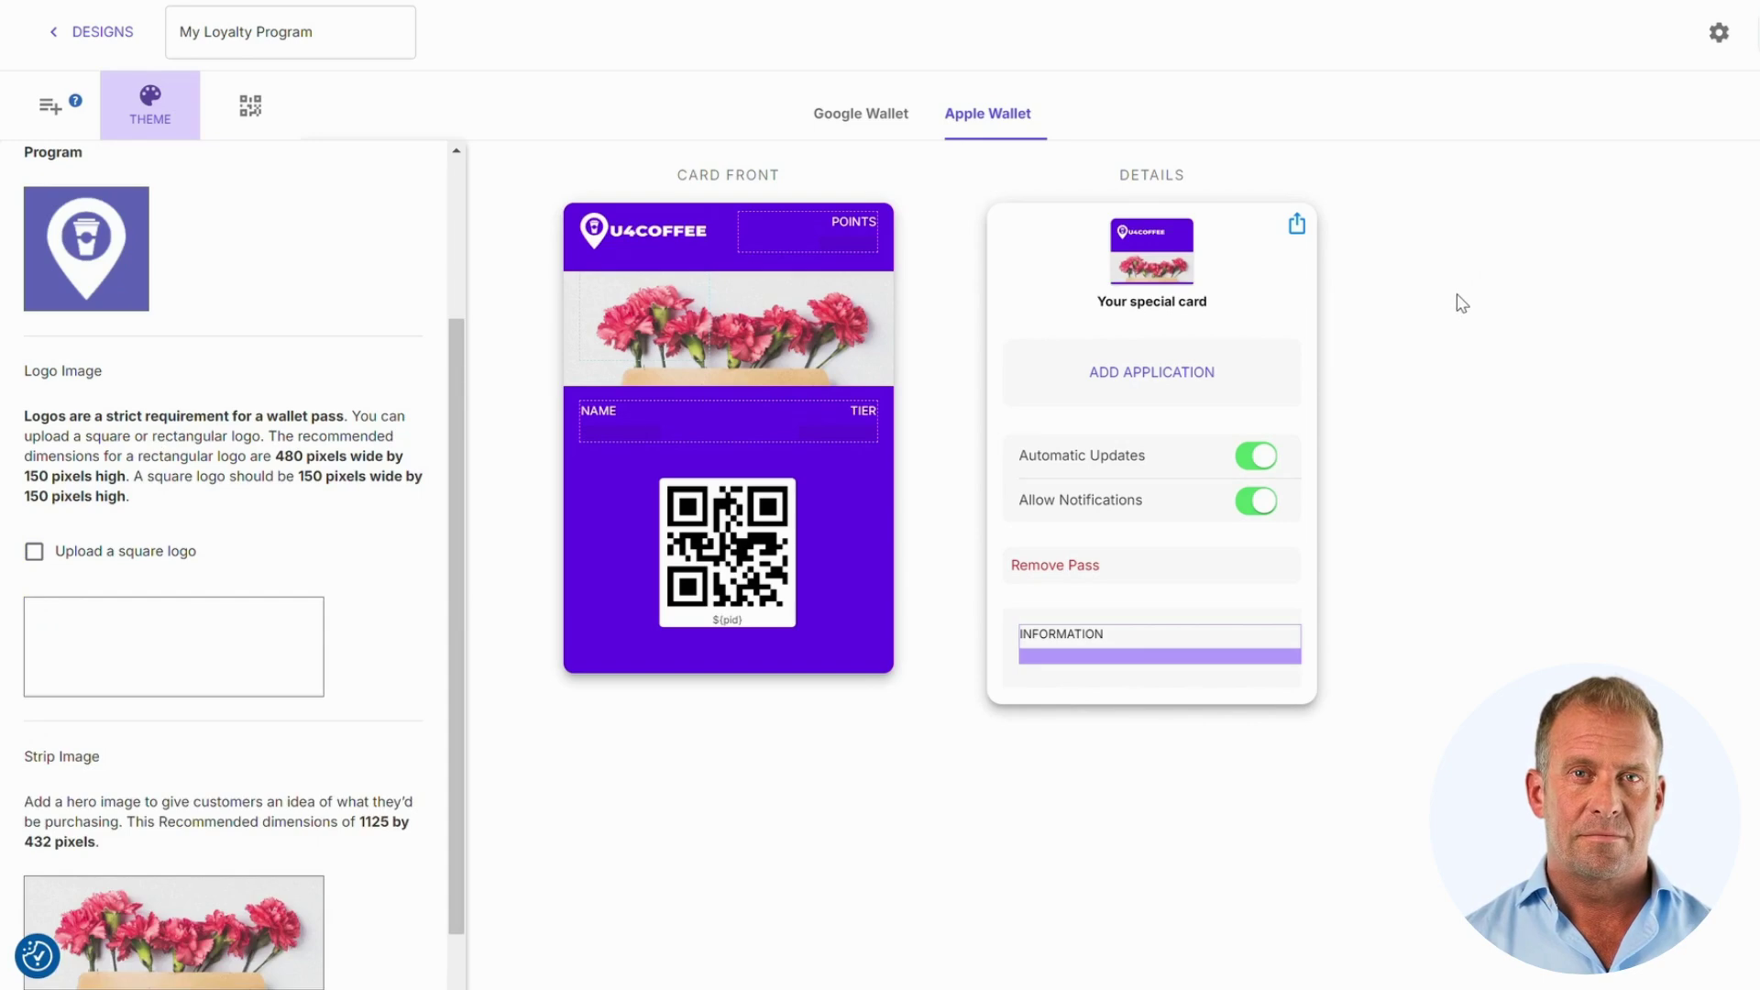
{"action": "scroll", "coordinate": [359, 464], "scroll_direction": "down", "scroll_amount": 3}
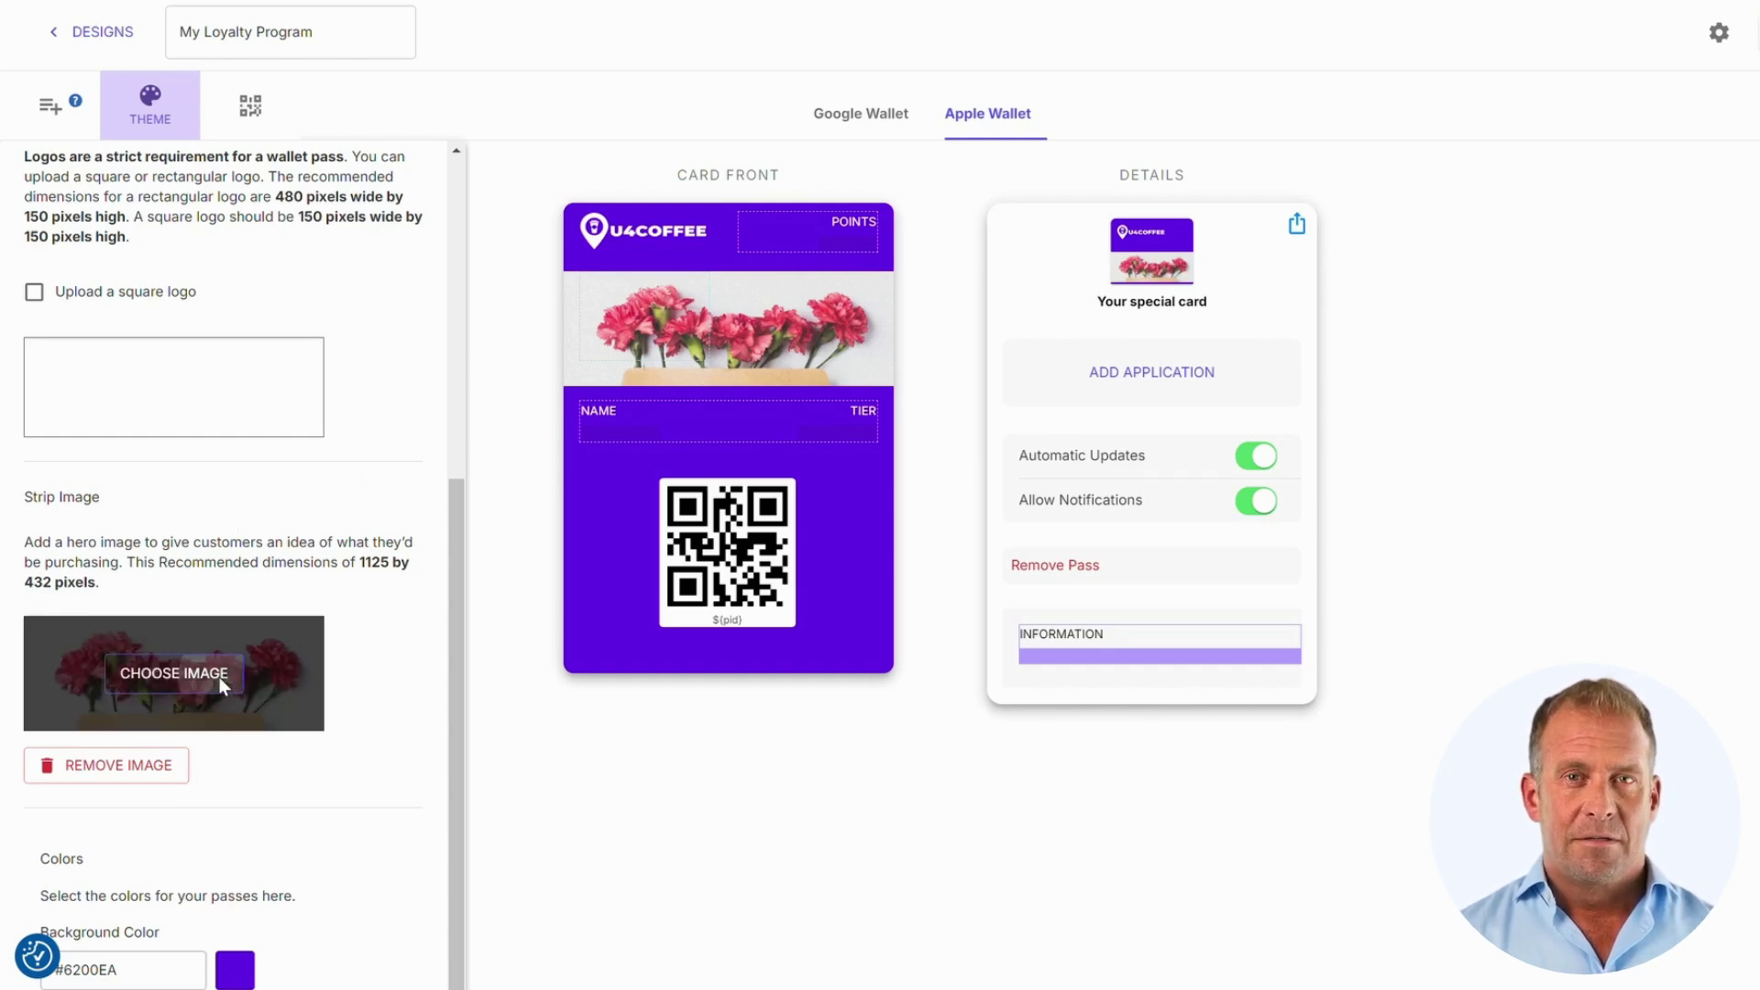
{"action": "left_click", "coordinate": [220, 686]}
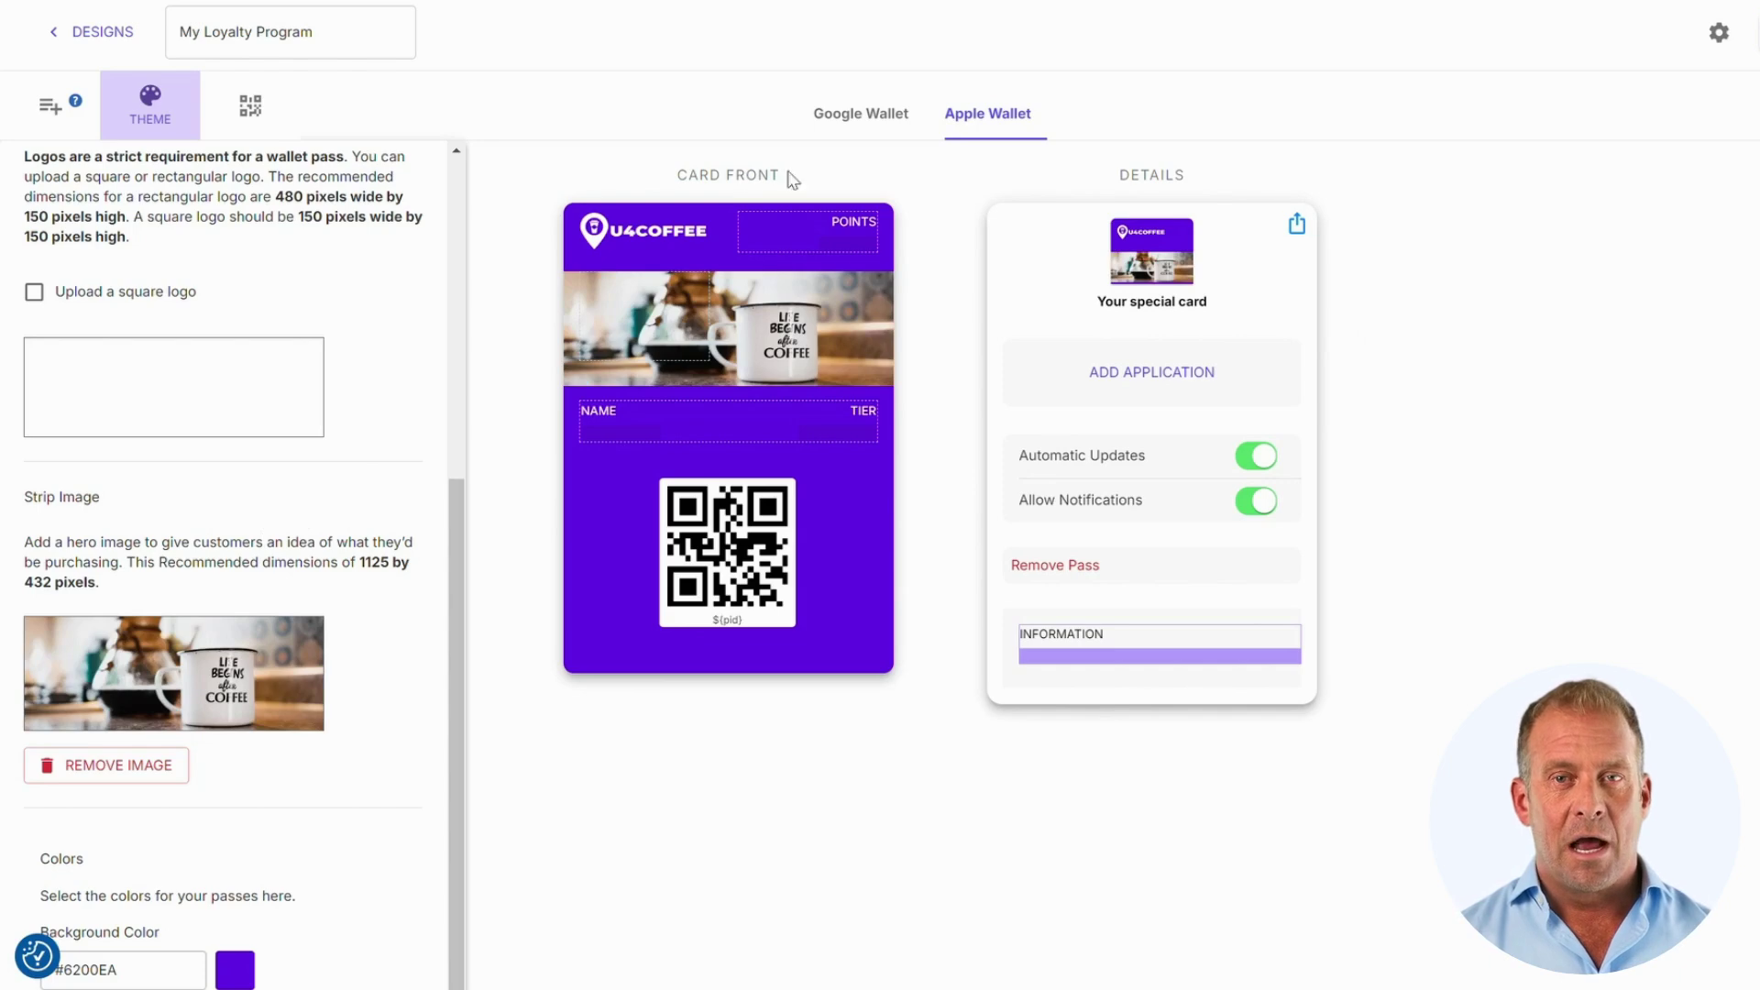
{"action": "scroll", "coordinate": [854, 753], "scroll_direction": "down", "scroll_amount": 2}
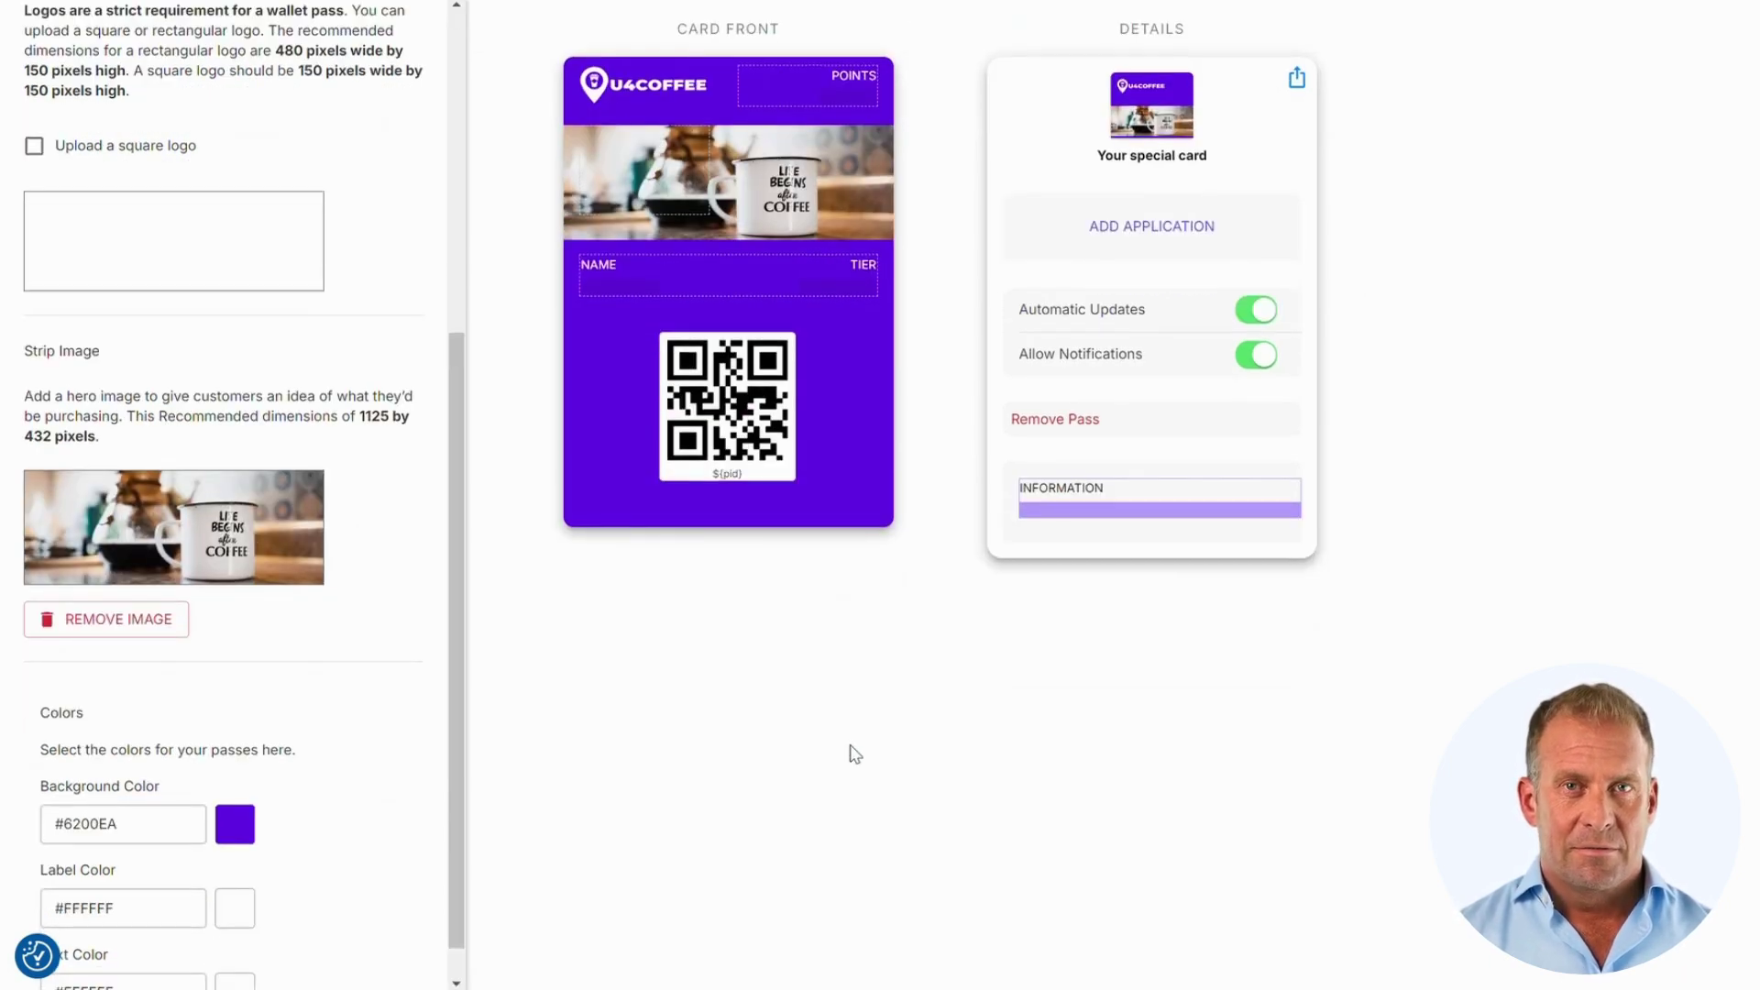
{"action": "scroll", "coordinate": [430, 783], "scroll_direction": "down", "scroll_amount": 1}
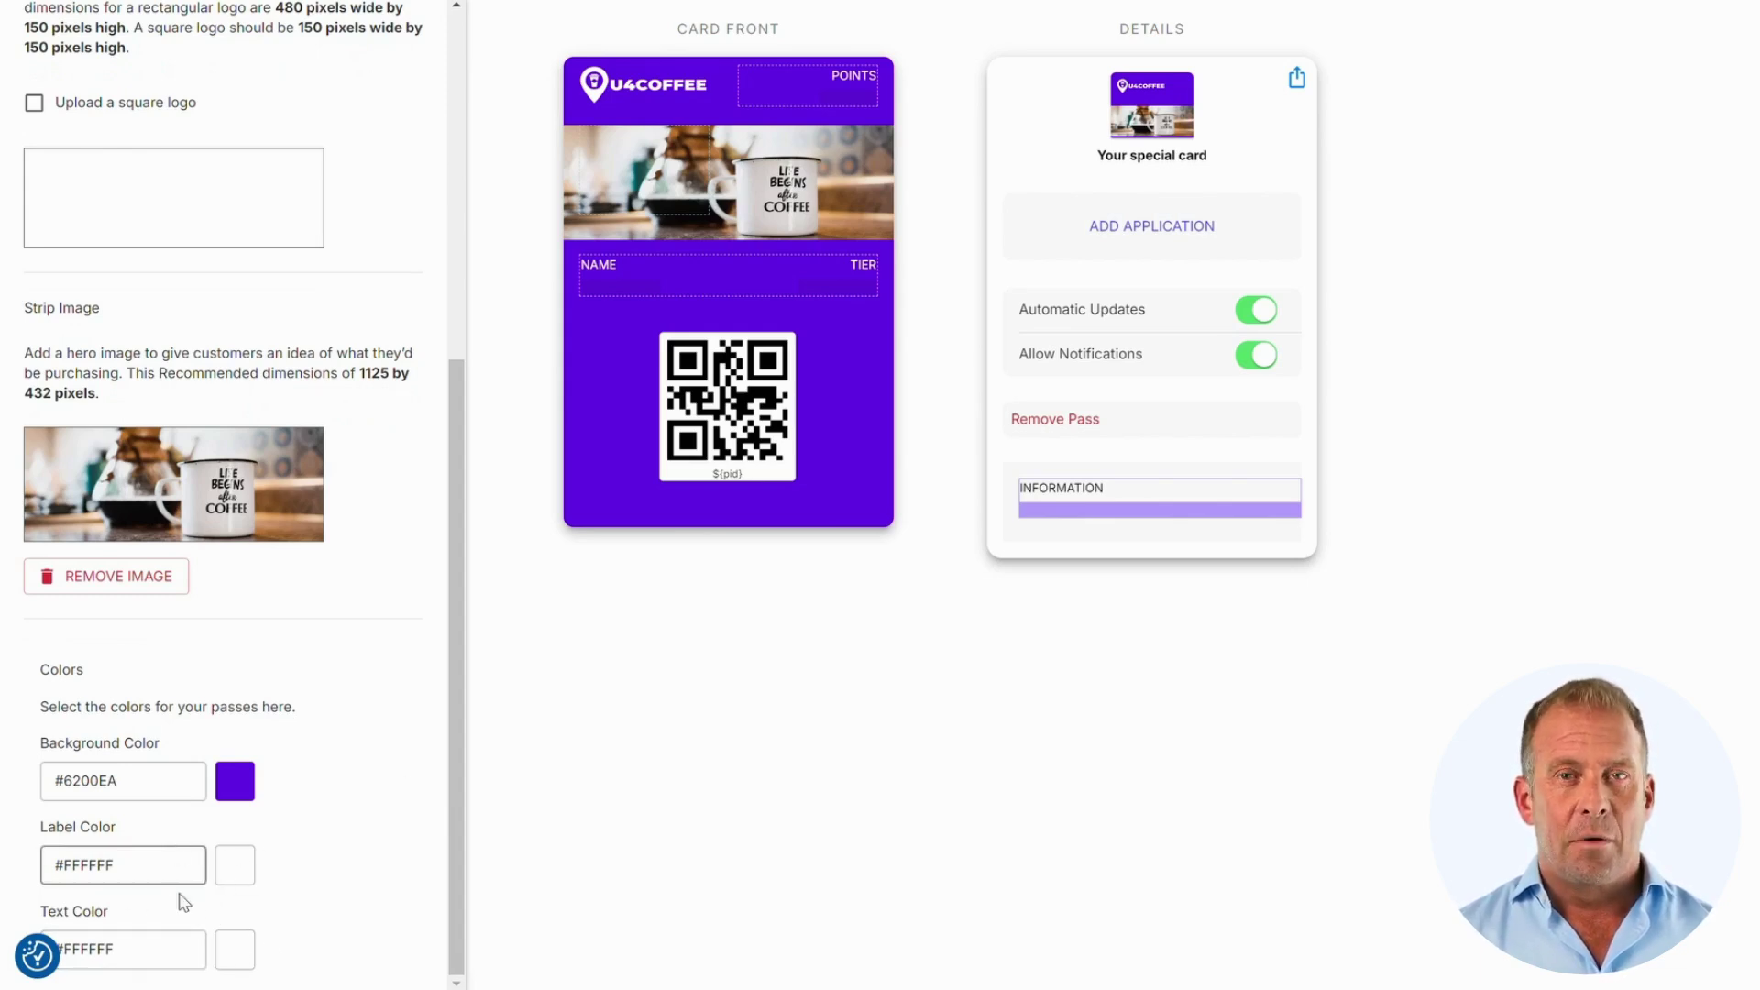
Step: Check the barcode settings, then close the theme panel to view the finished Apple Wallet pass
{"action": "scroll", "coordinate": [387, 766], "scroll_direction": "up", "scroll_amount": 10}
{"action": "scroll", "coordinate": [550, 753], "scroll_direction": "up", "scroll_amount": 2}
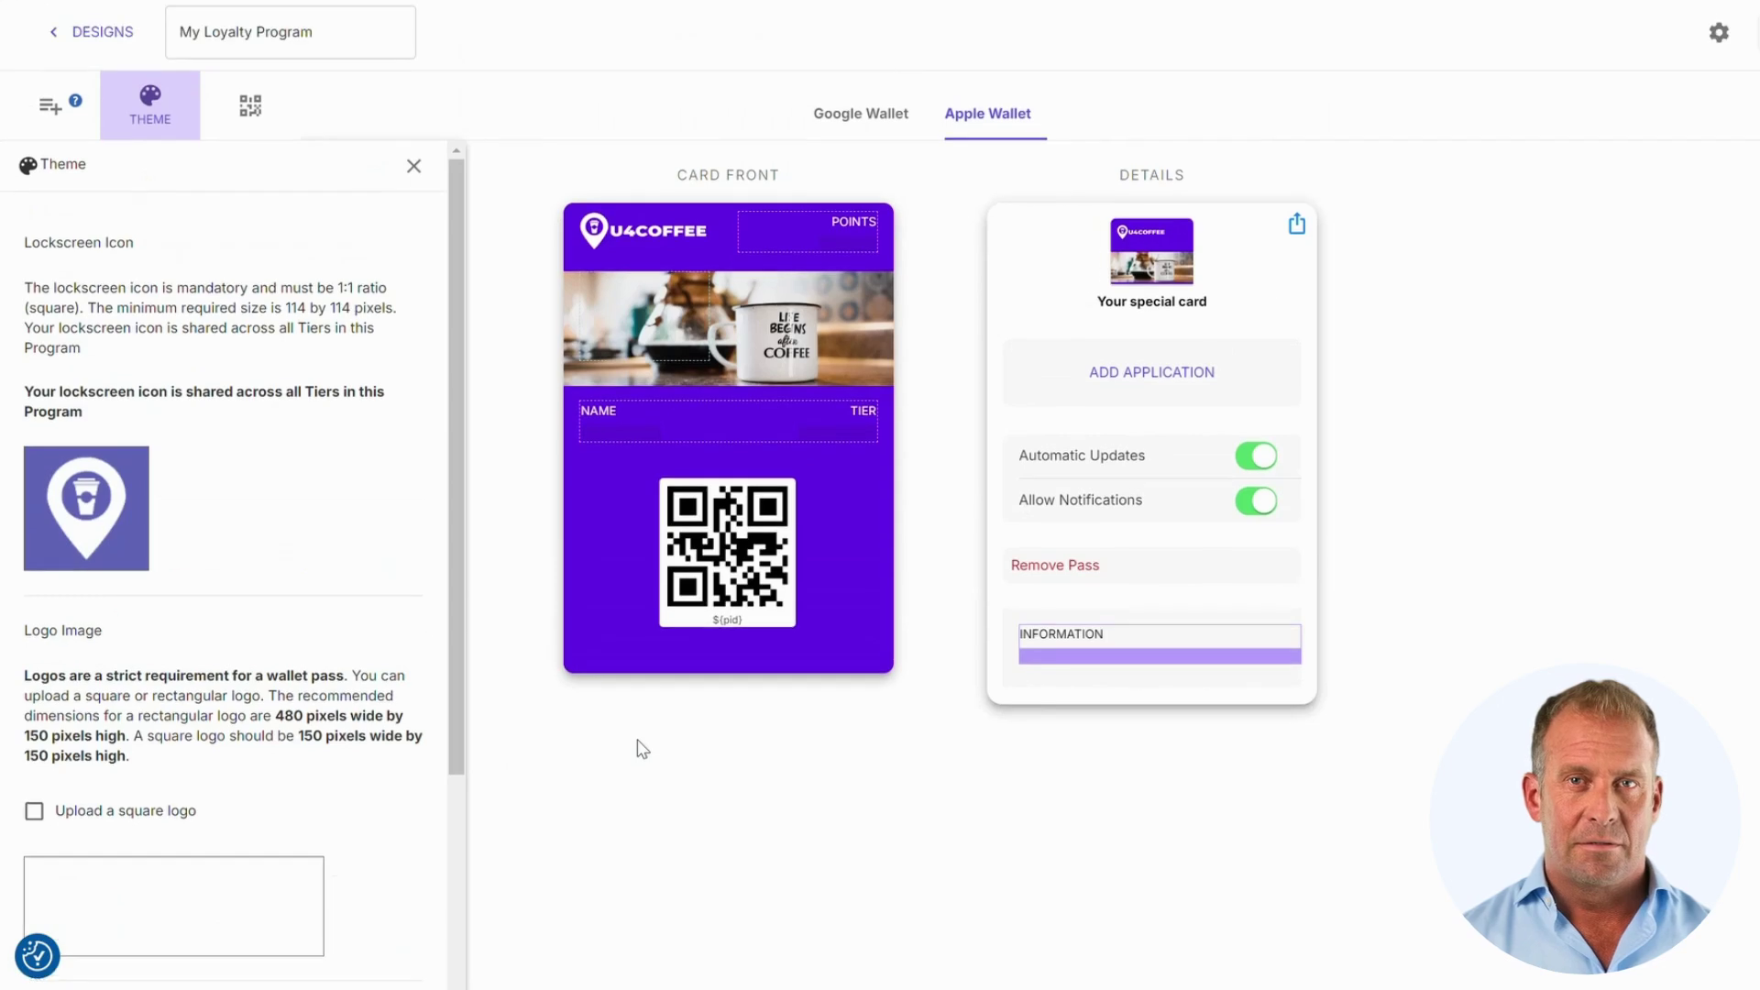
{"action": "left_click", "coordinate": [261, 126]}
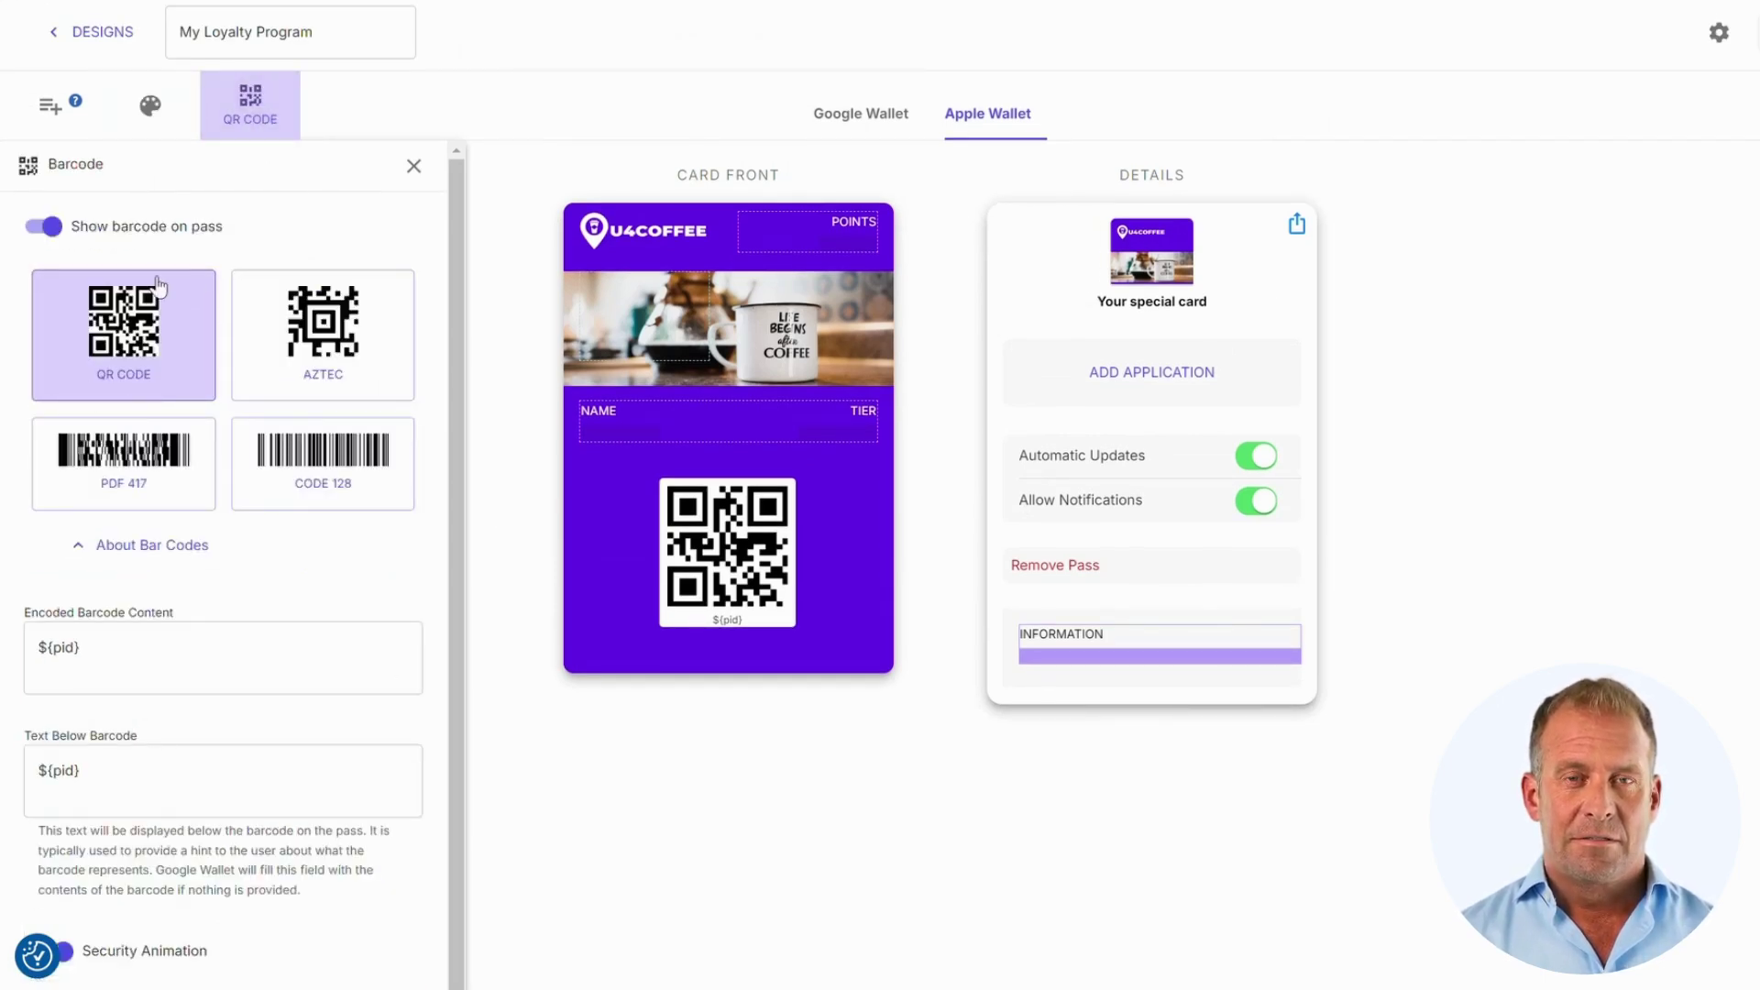
{"action": "left_click", "coordinate": [151, 103]}
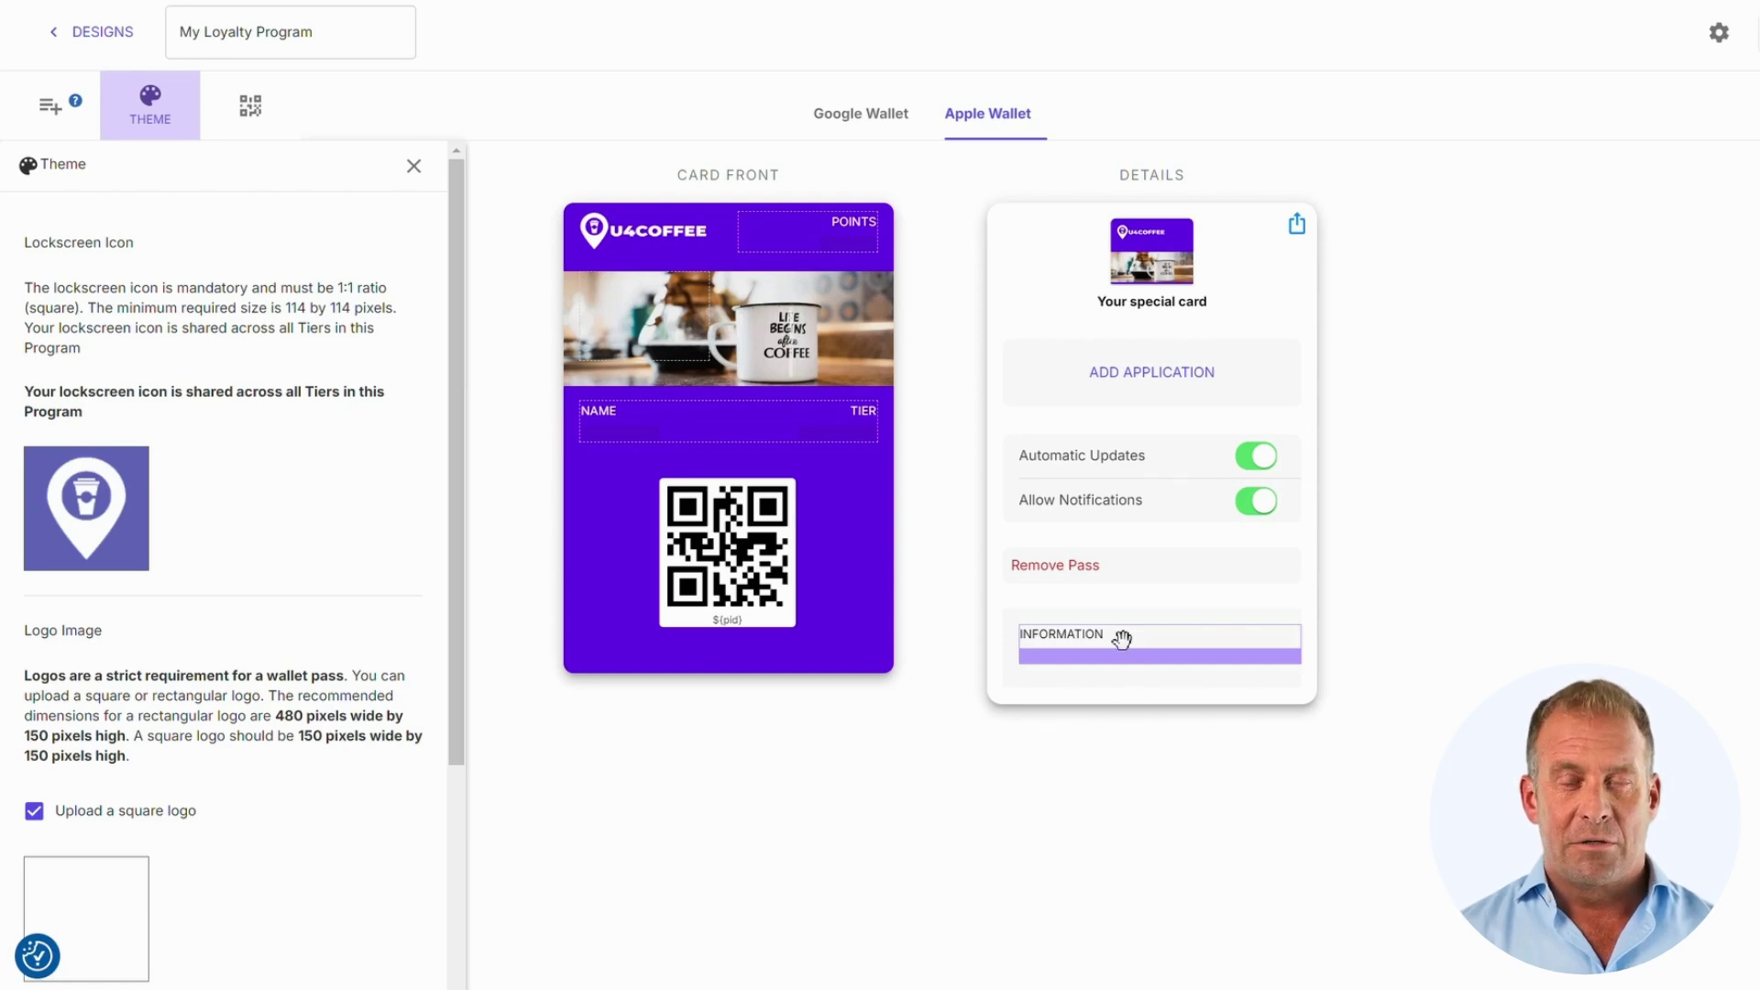
{"action": "left_click", "coordinate": [414, 165]}
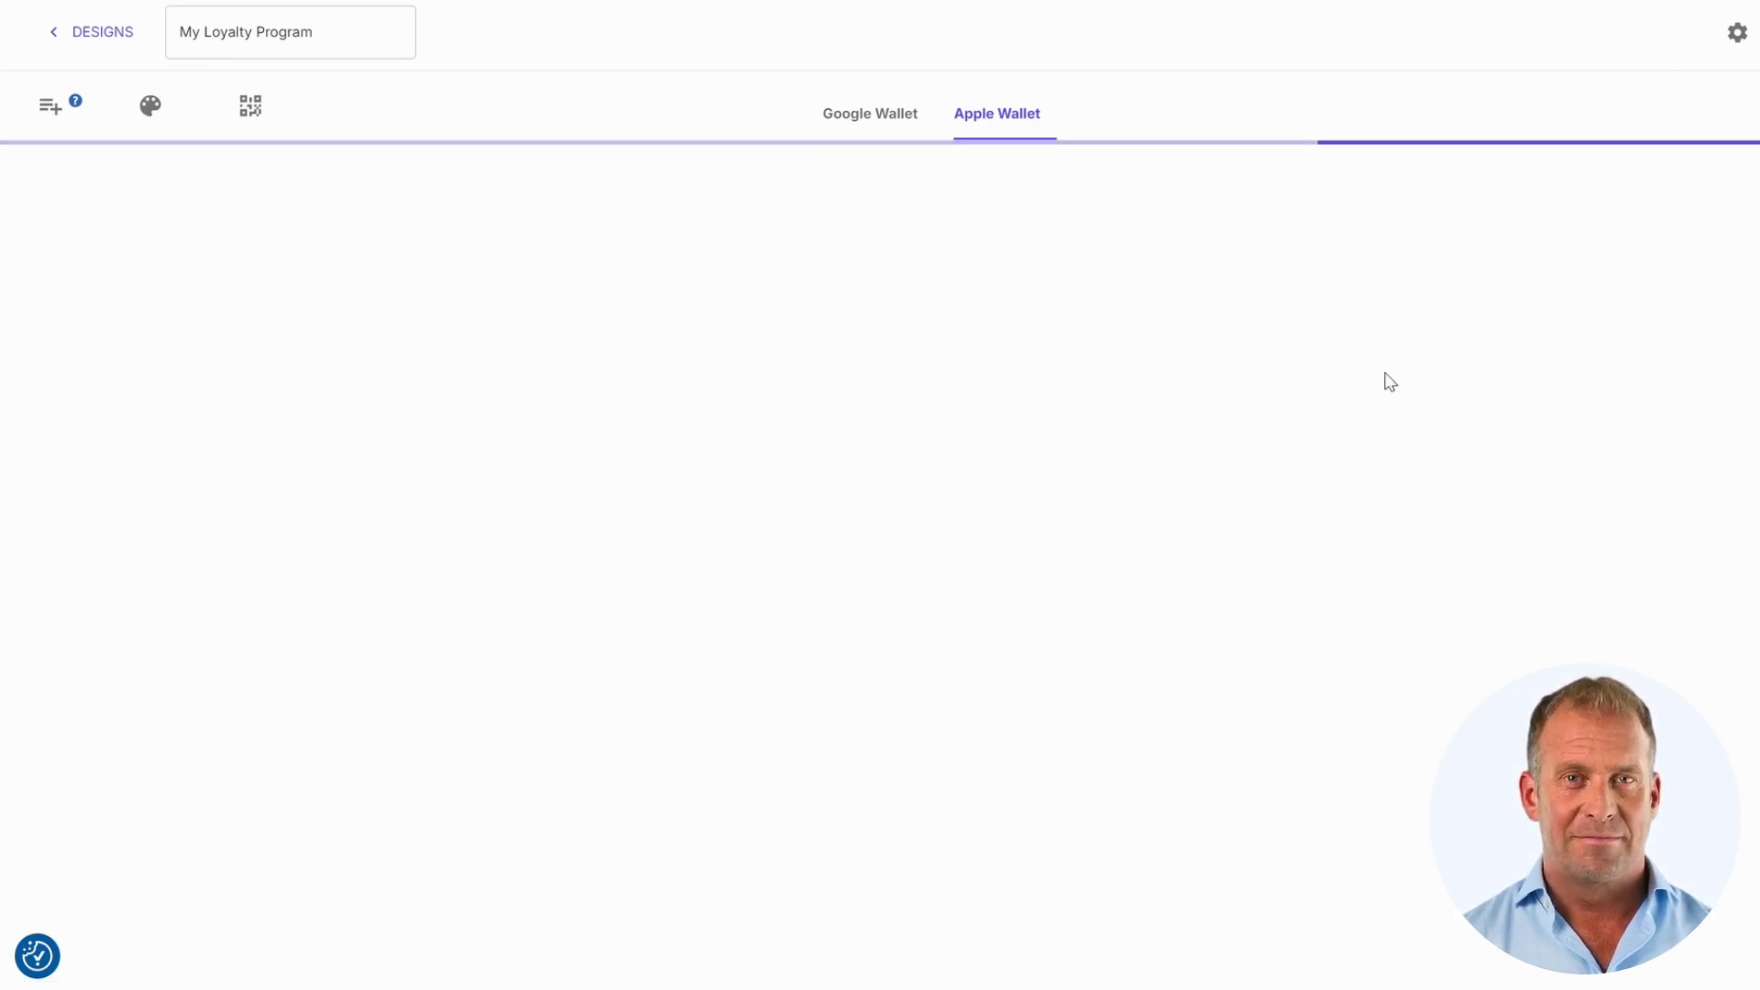
Step: Return from the pass editor to the program's Members list, currently showing 0 members
{"action": "left_click", "coordinate": [112, 46]}
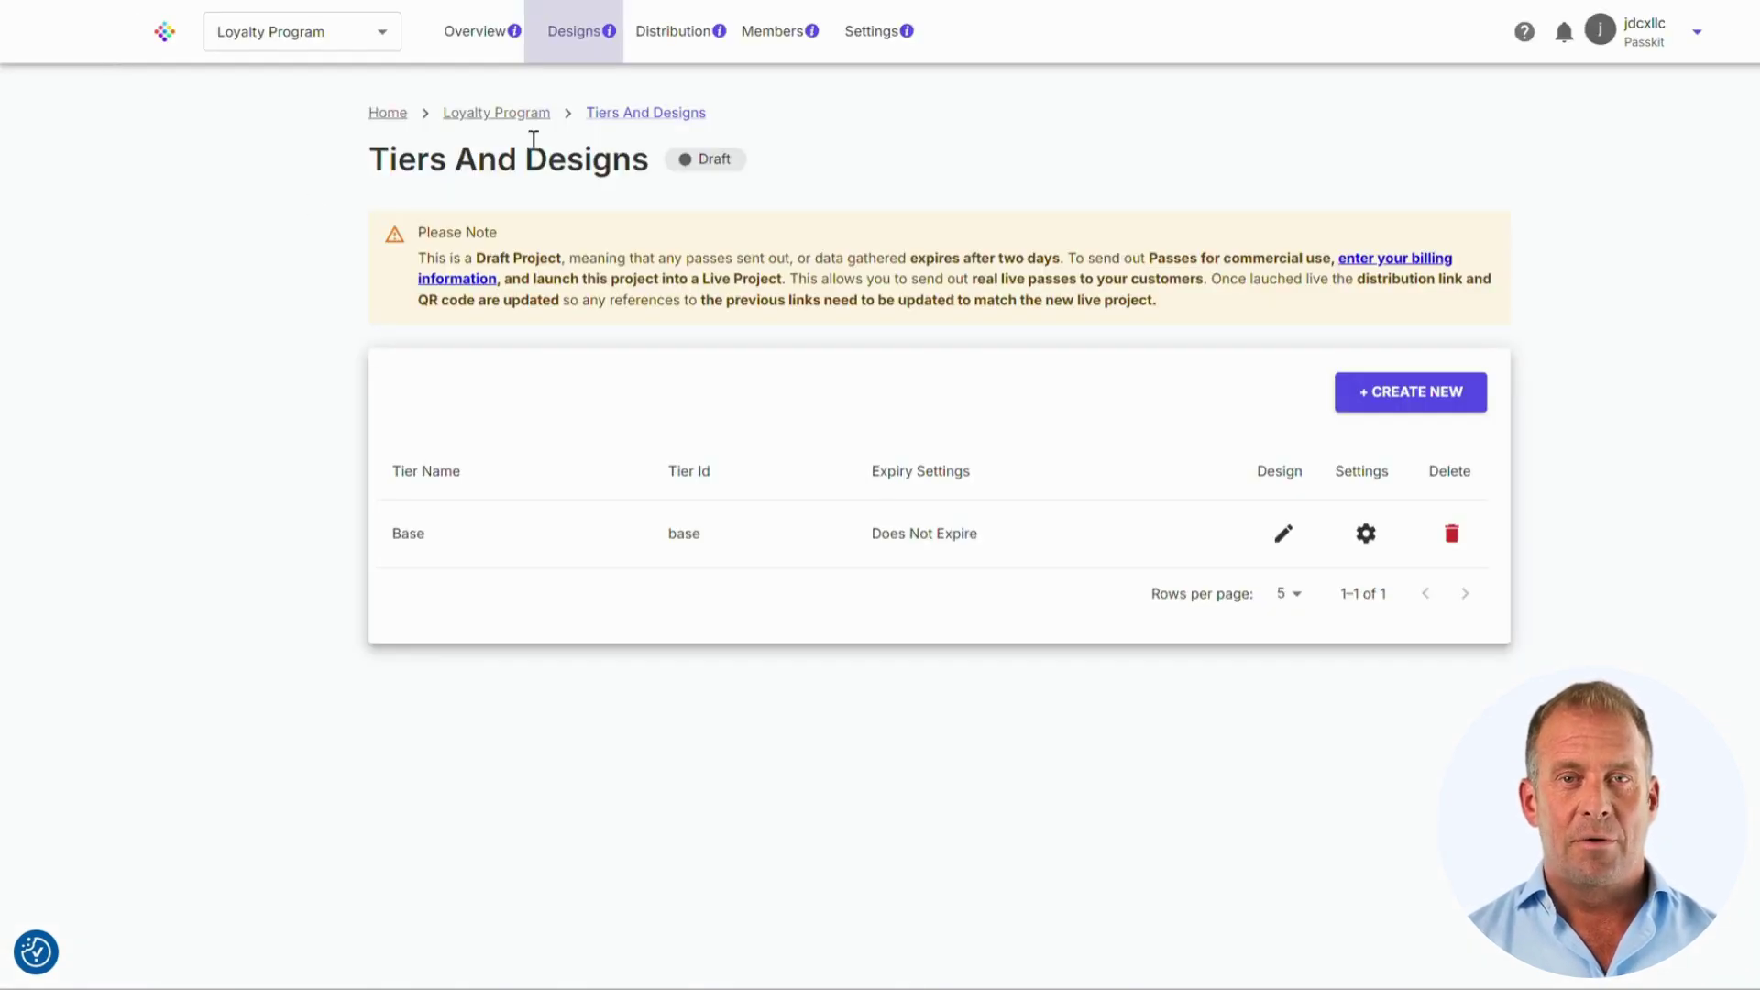
{"action": "left_click", "coordinate": [775, 32]}
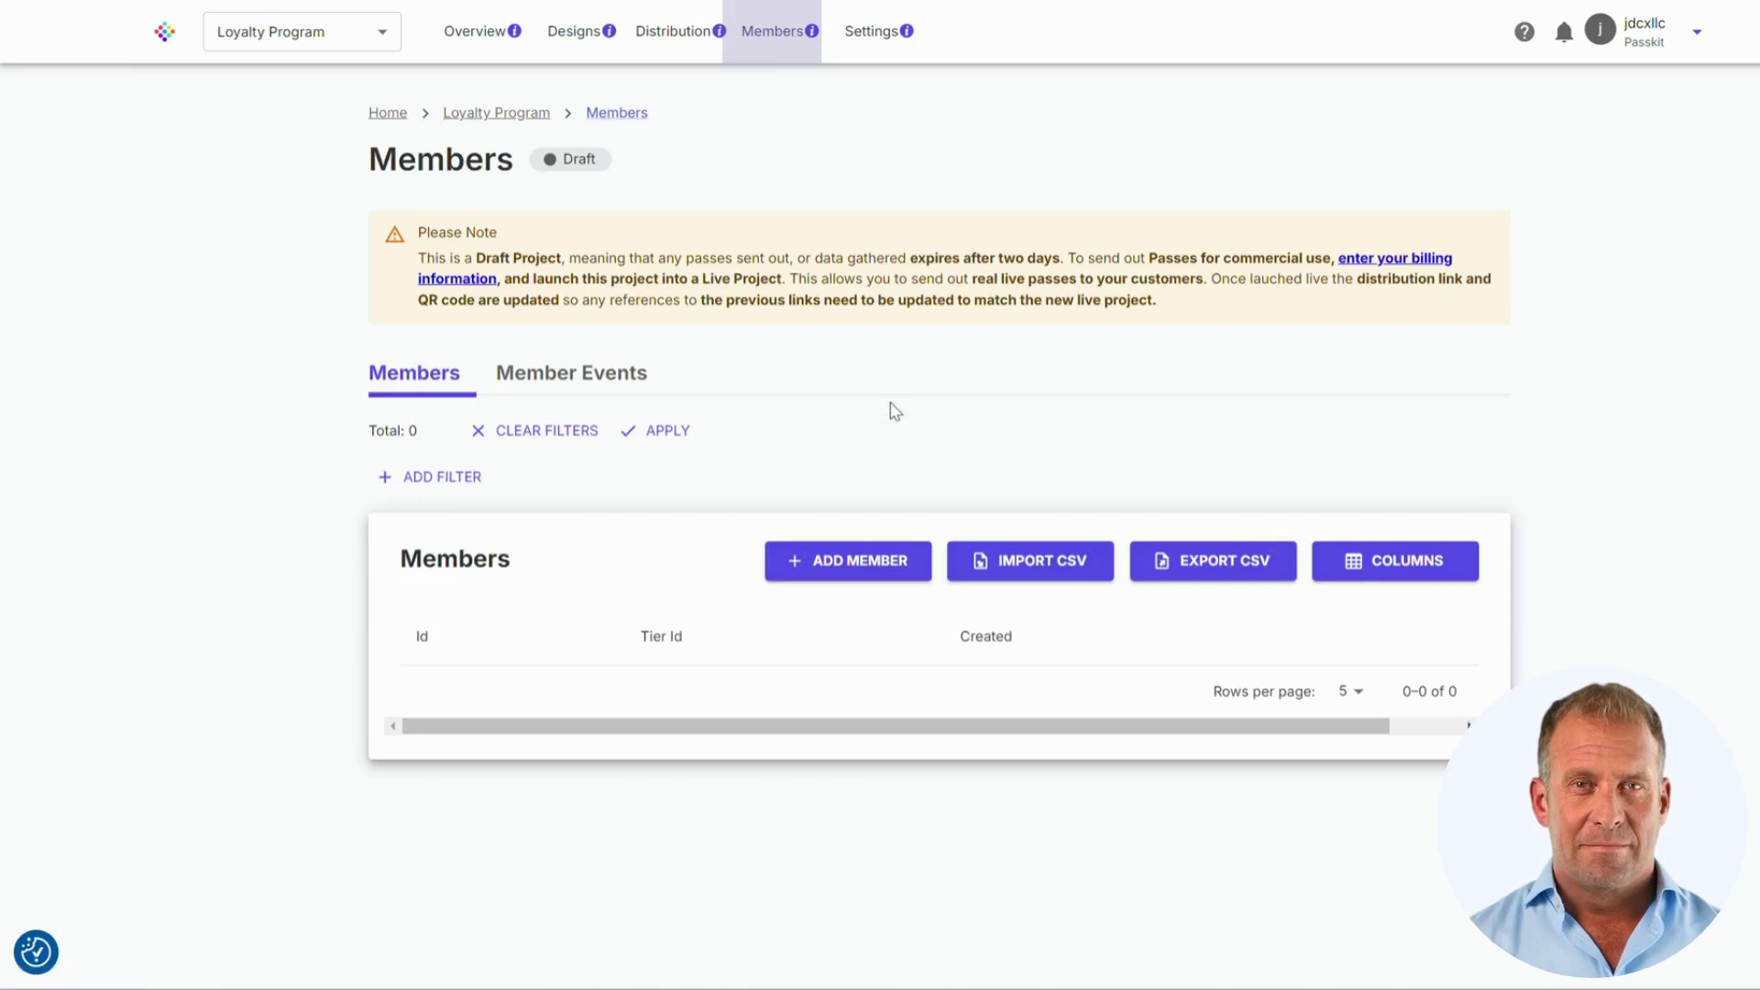
Step: Start a new Base-tier member and fill in the member's full, last and first names
{"action": "left_click", "coordinate": [823, 567]}
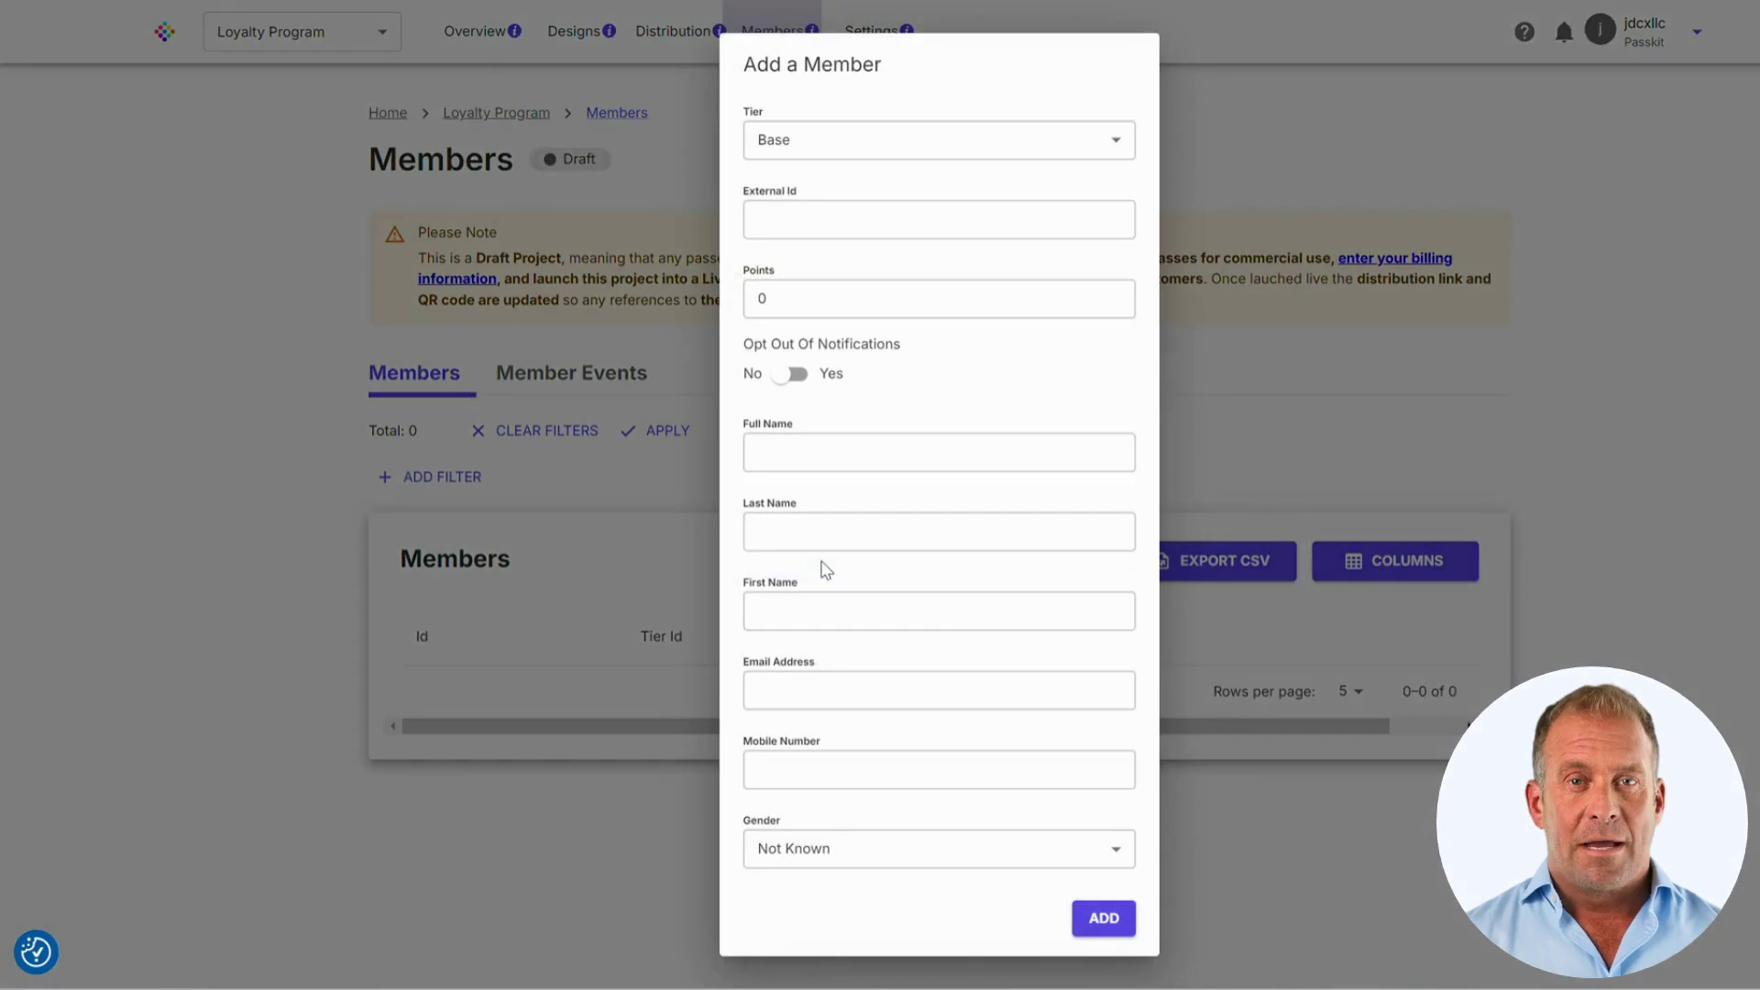
{"action": "left_click", "coordinate": [896, 157]}
{"action": "left_click", "coordinate": [900, 158]}
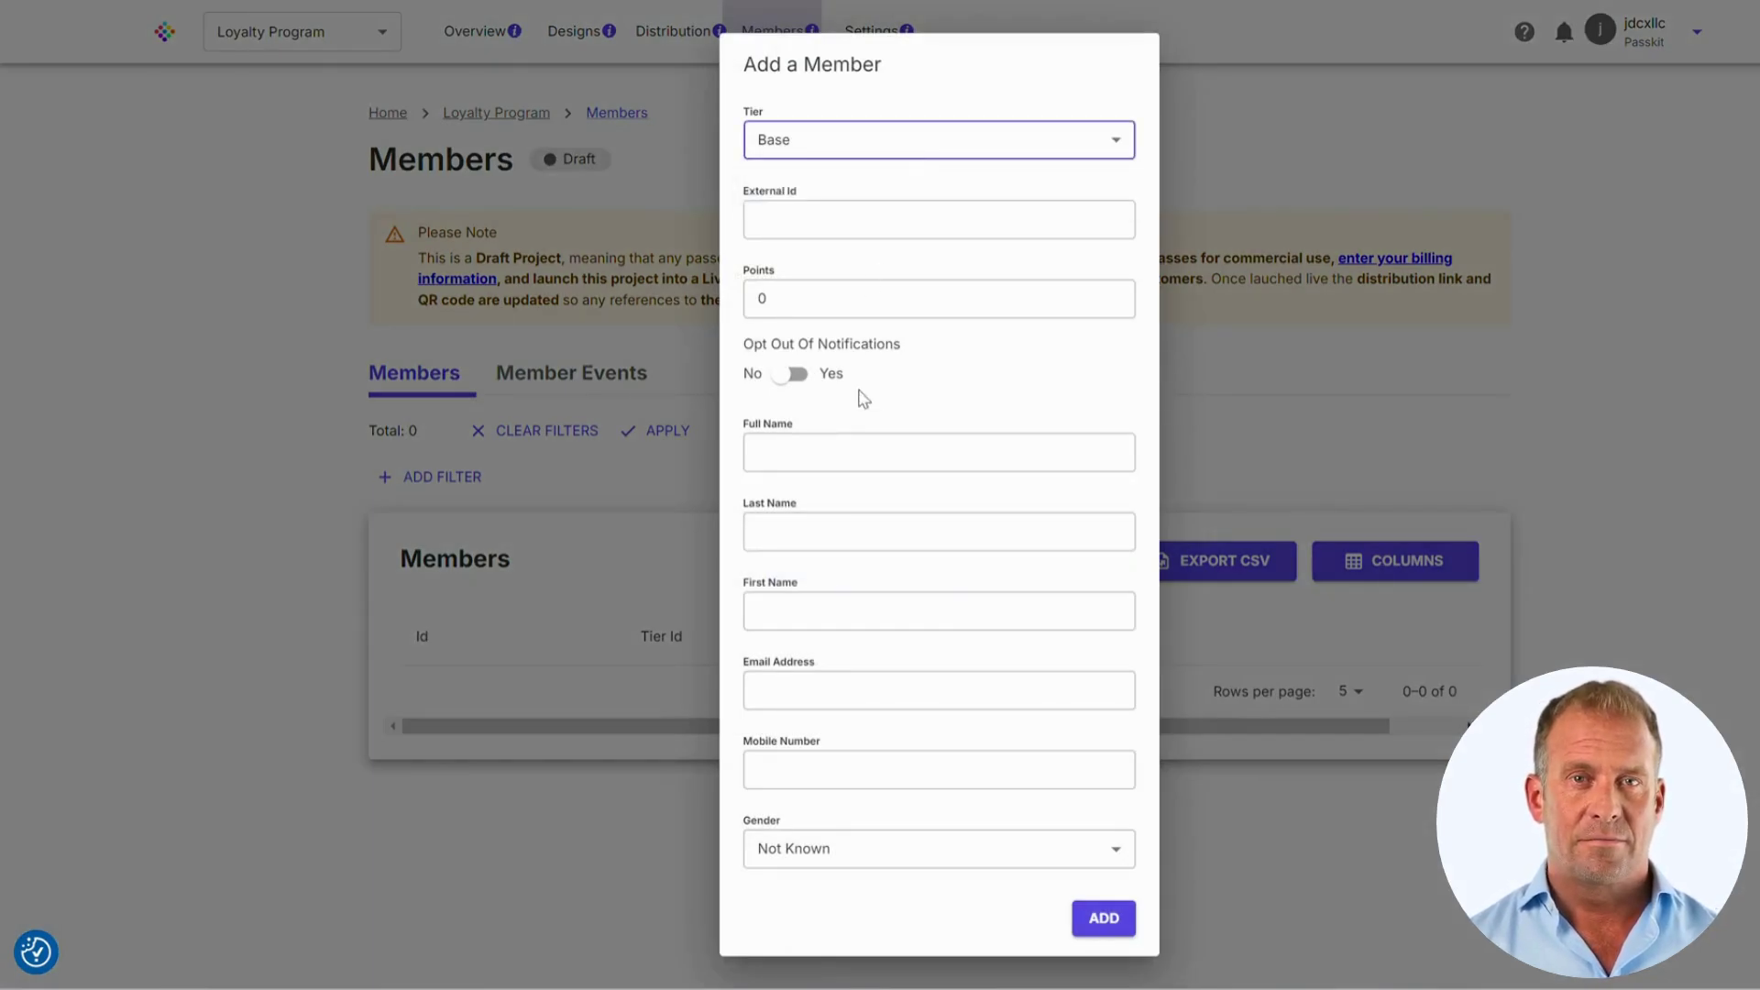
{"action": "left_click", "coordinate": [863, 459]}
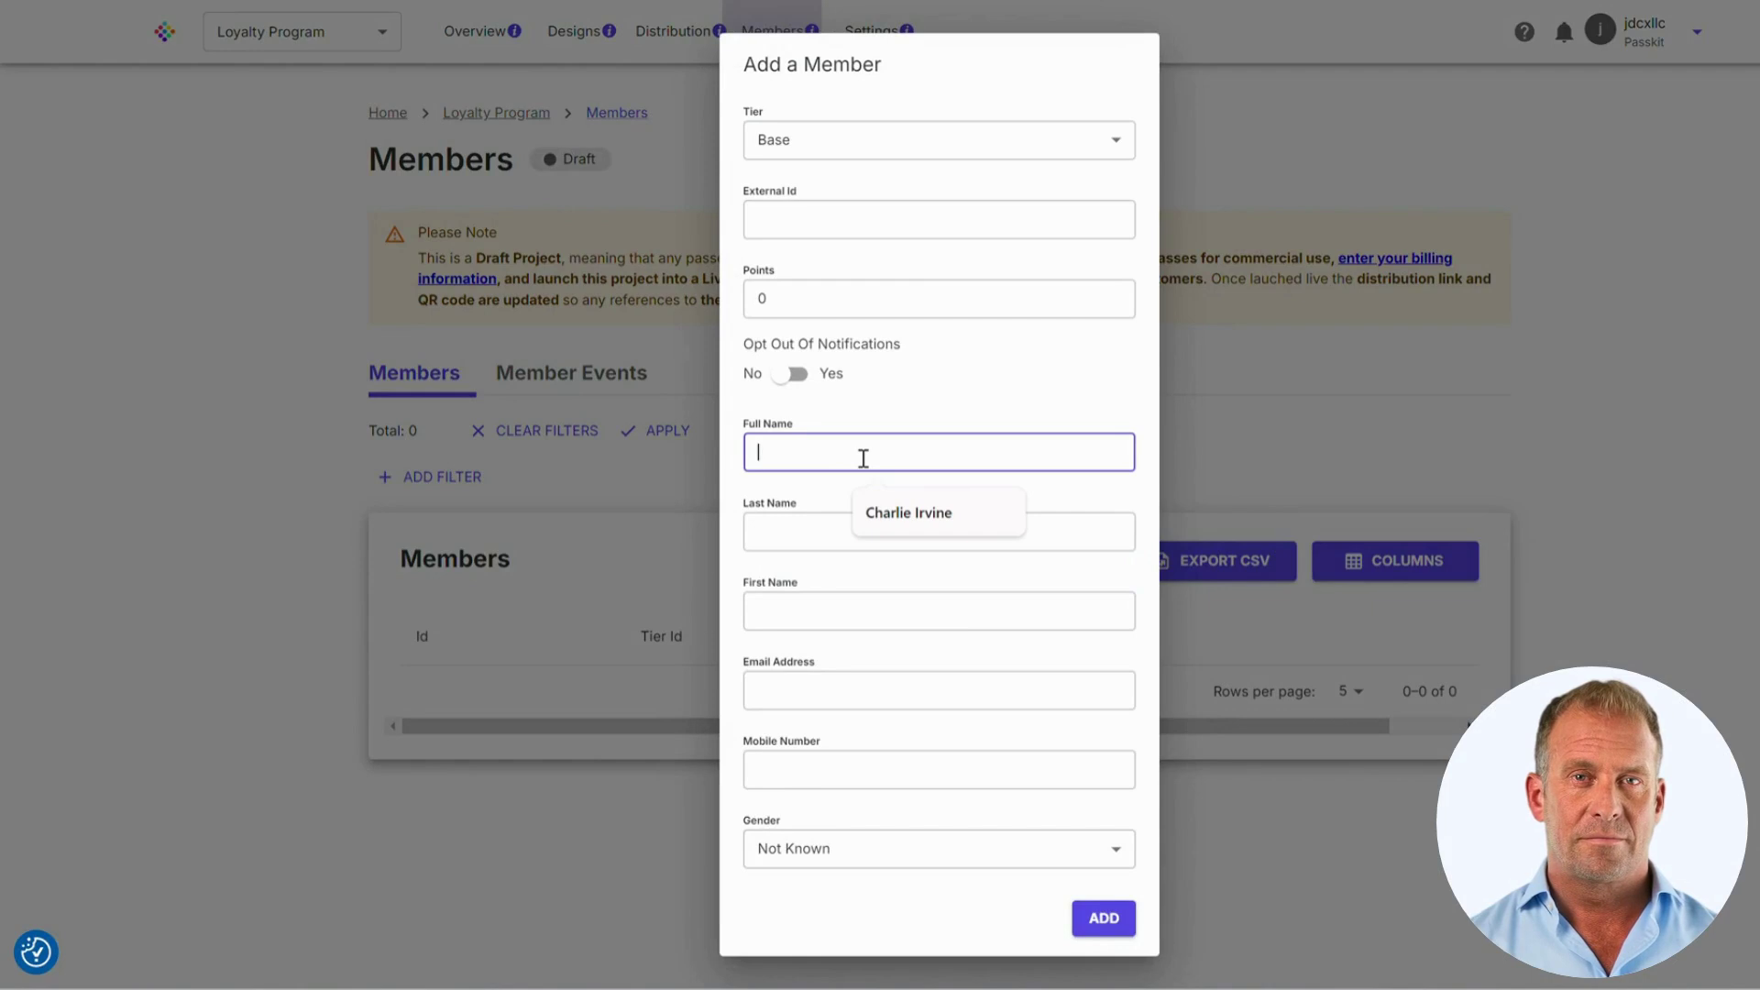
{"action": "left_click", "coordinate": [879, 510]}
{"action": "left_click", "coordinate": [849, 535]}
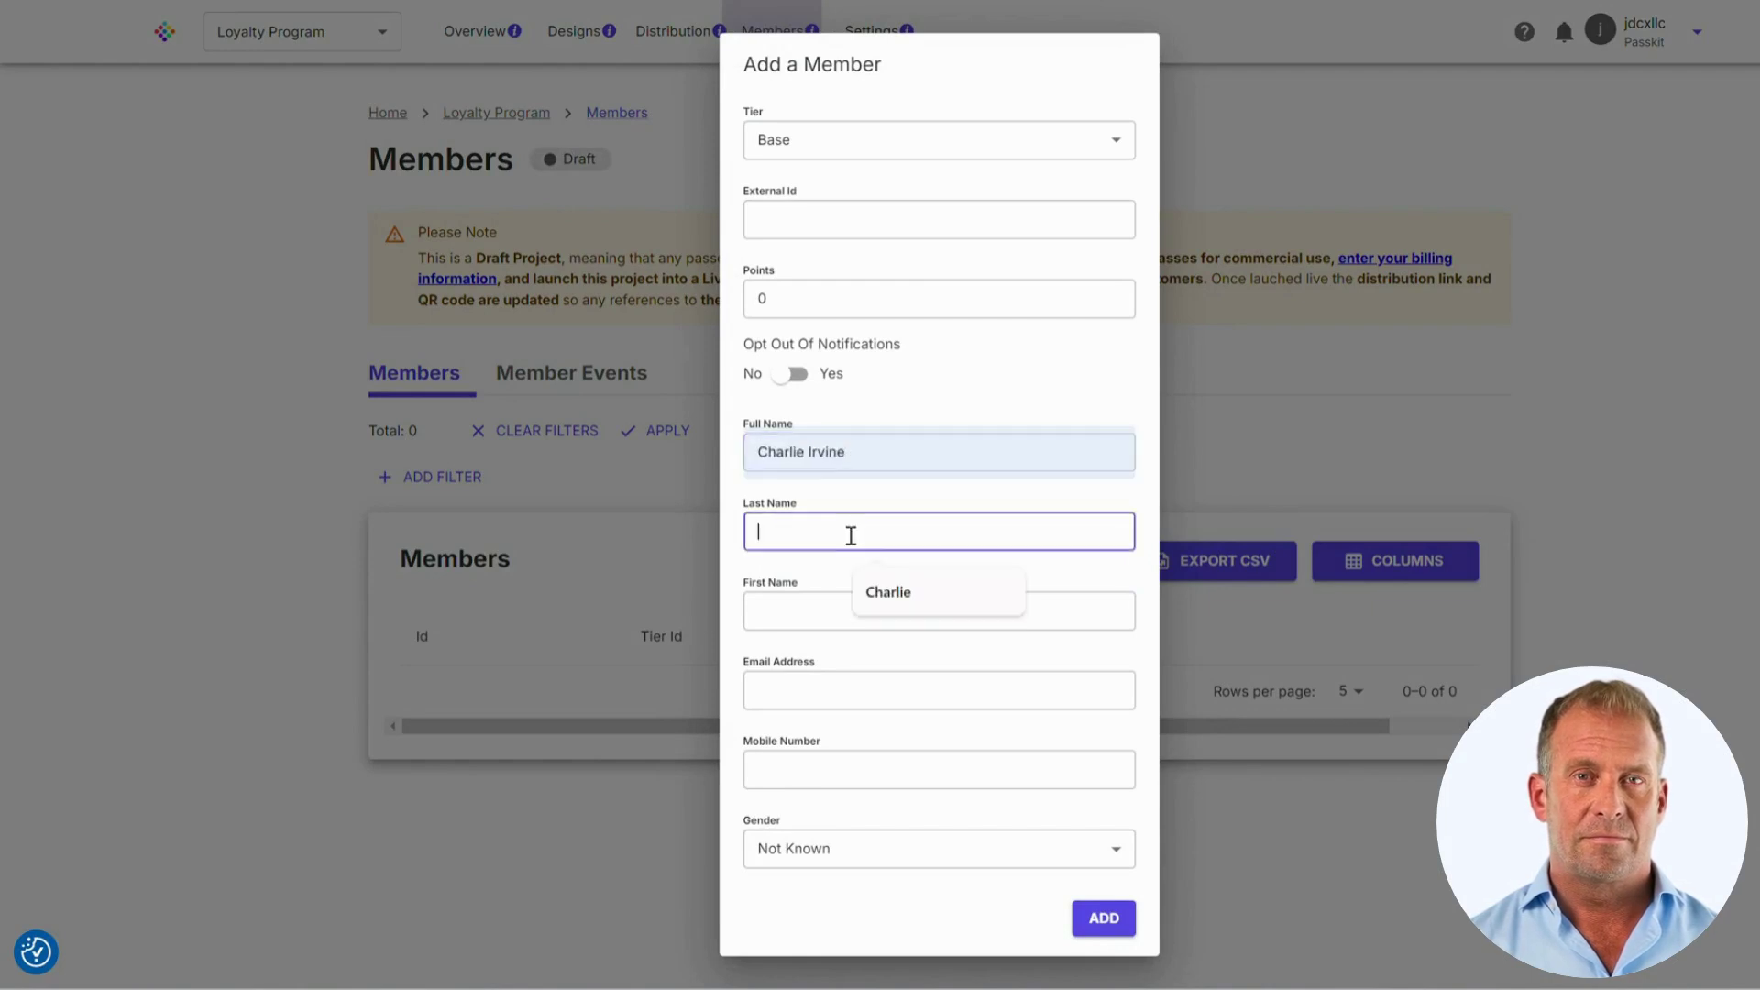
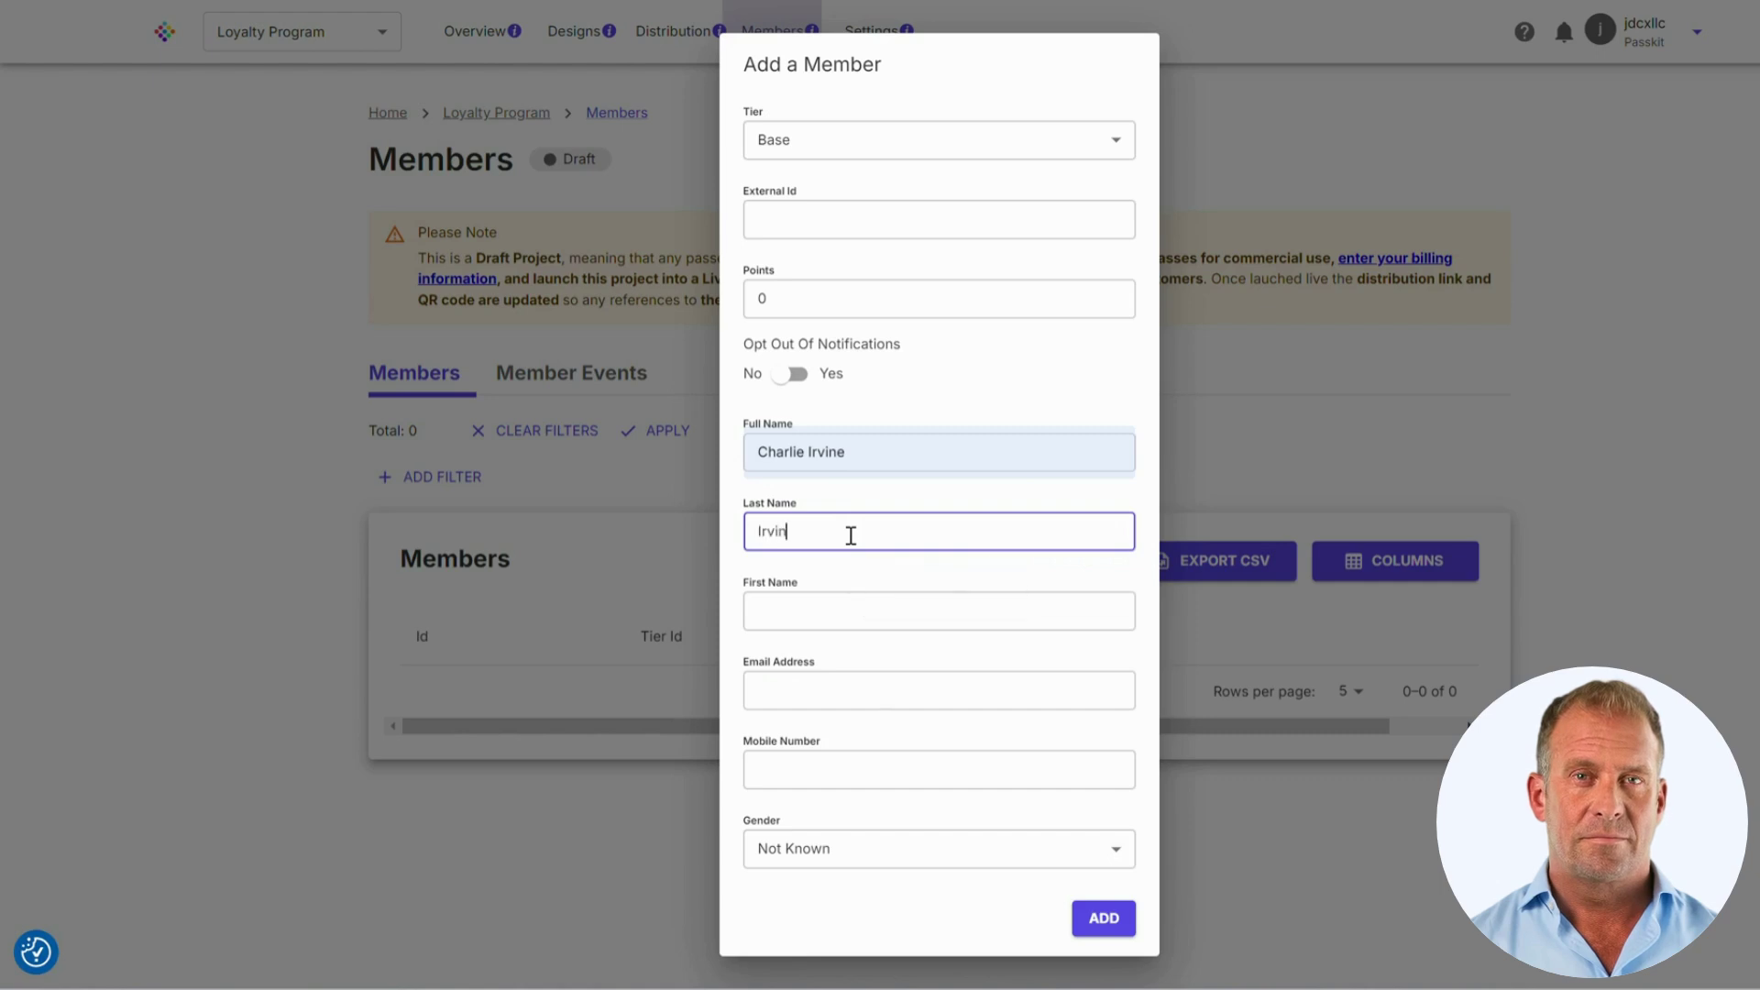
{"action": "key", "text": "Tab"}
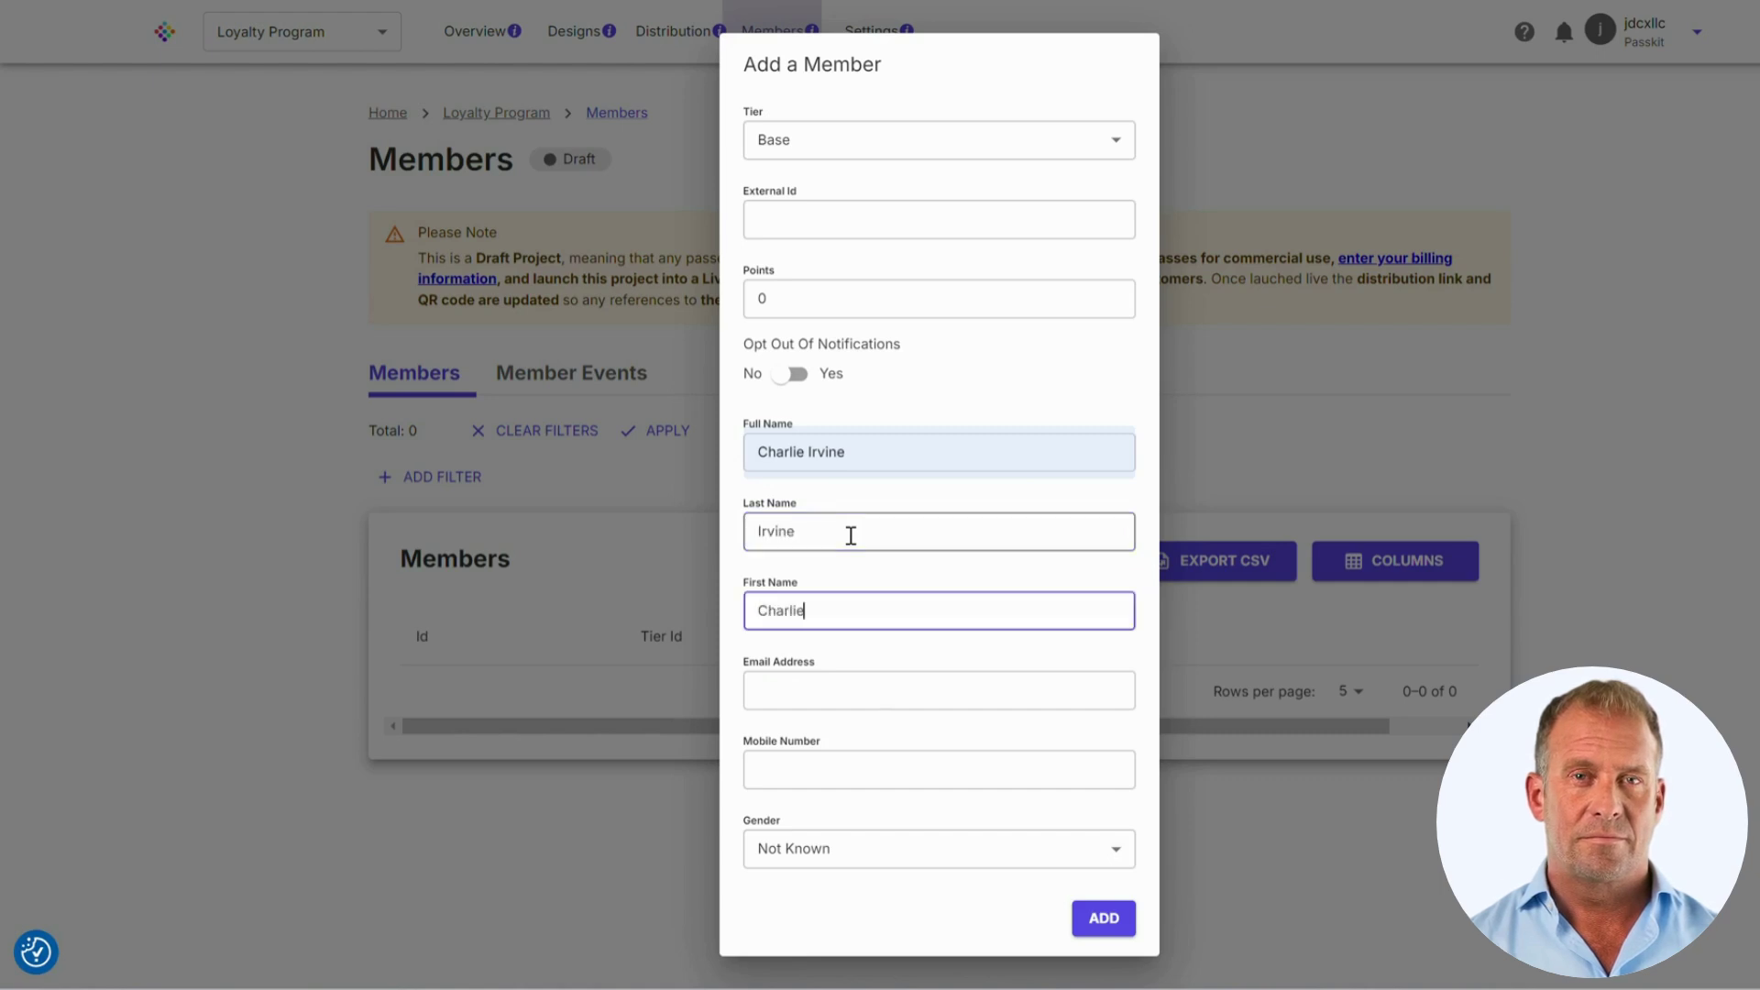
{"action": "key", "text": "Tab"}
Step: Enter the member's e-mail and mobile number, set gender to Male, and add the member
{"action": "type", "text": "charl"}
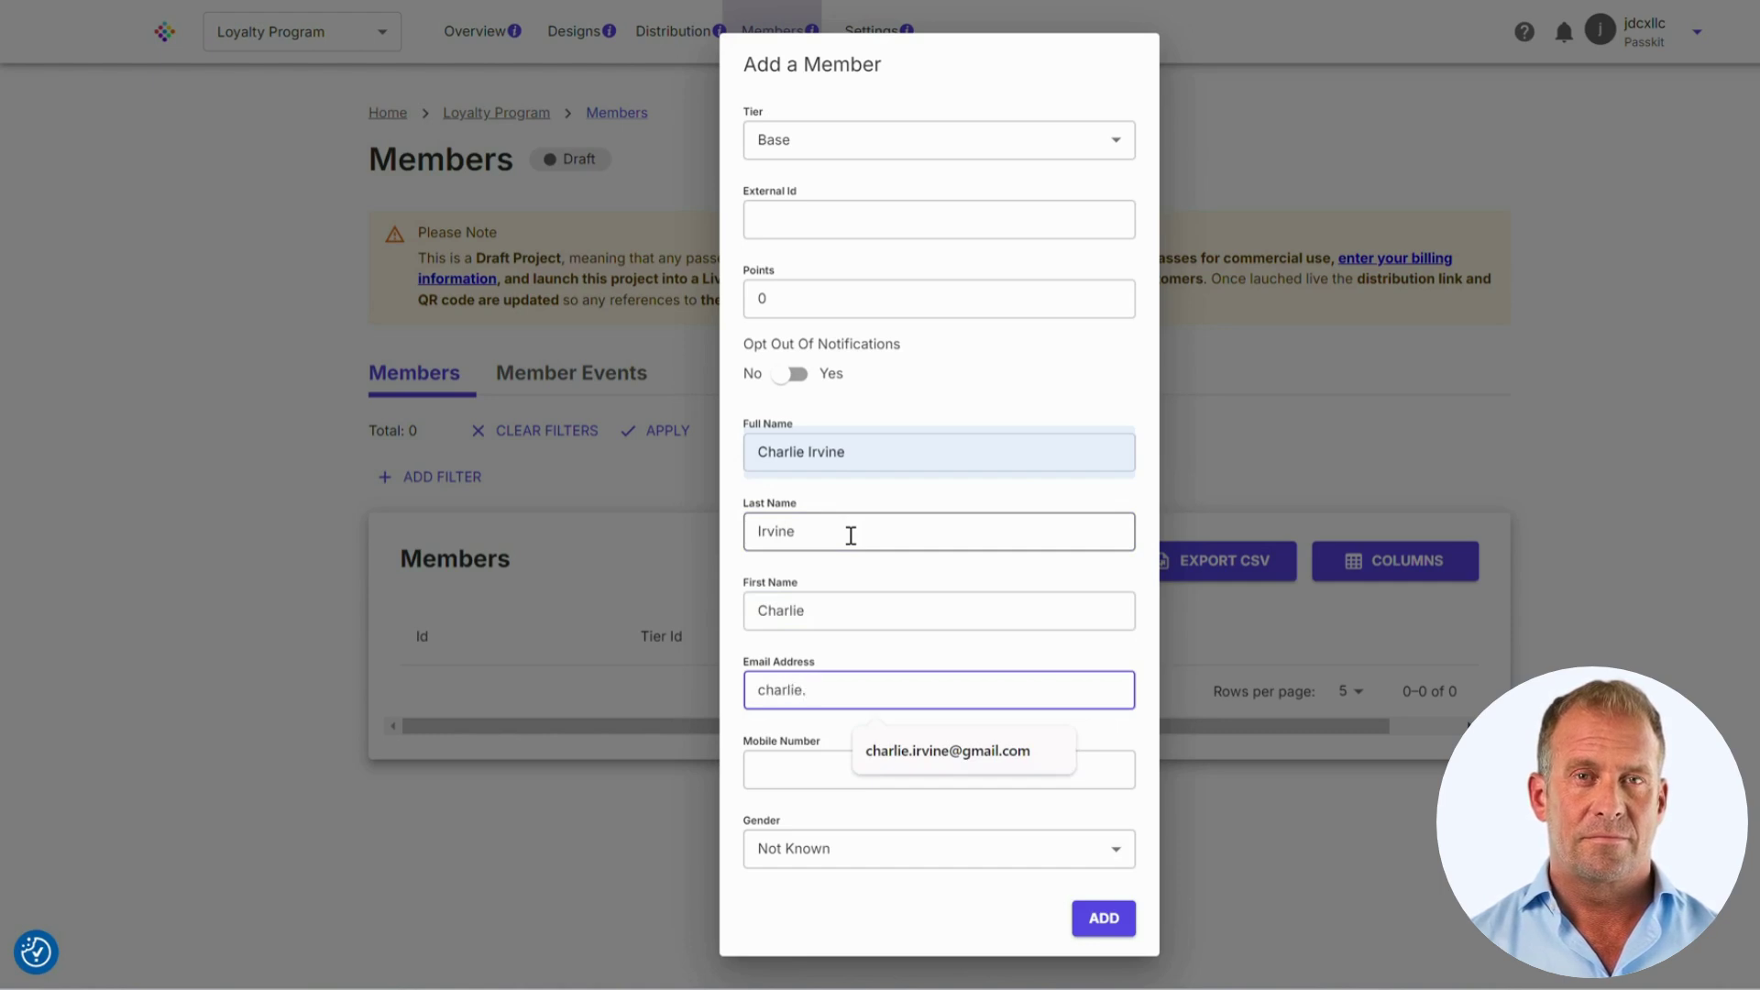
{"action": "type", "text": "ie."}
{"action": "left_click", "coordinate": [905, 762]}
{"action": "left_click", "coordinate": [889, 779]}
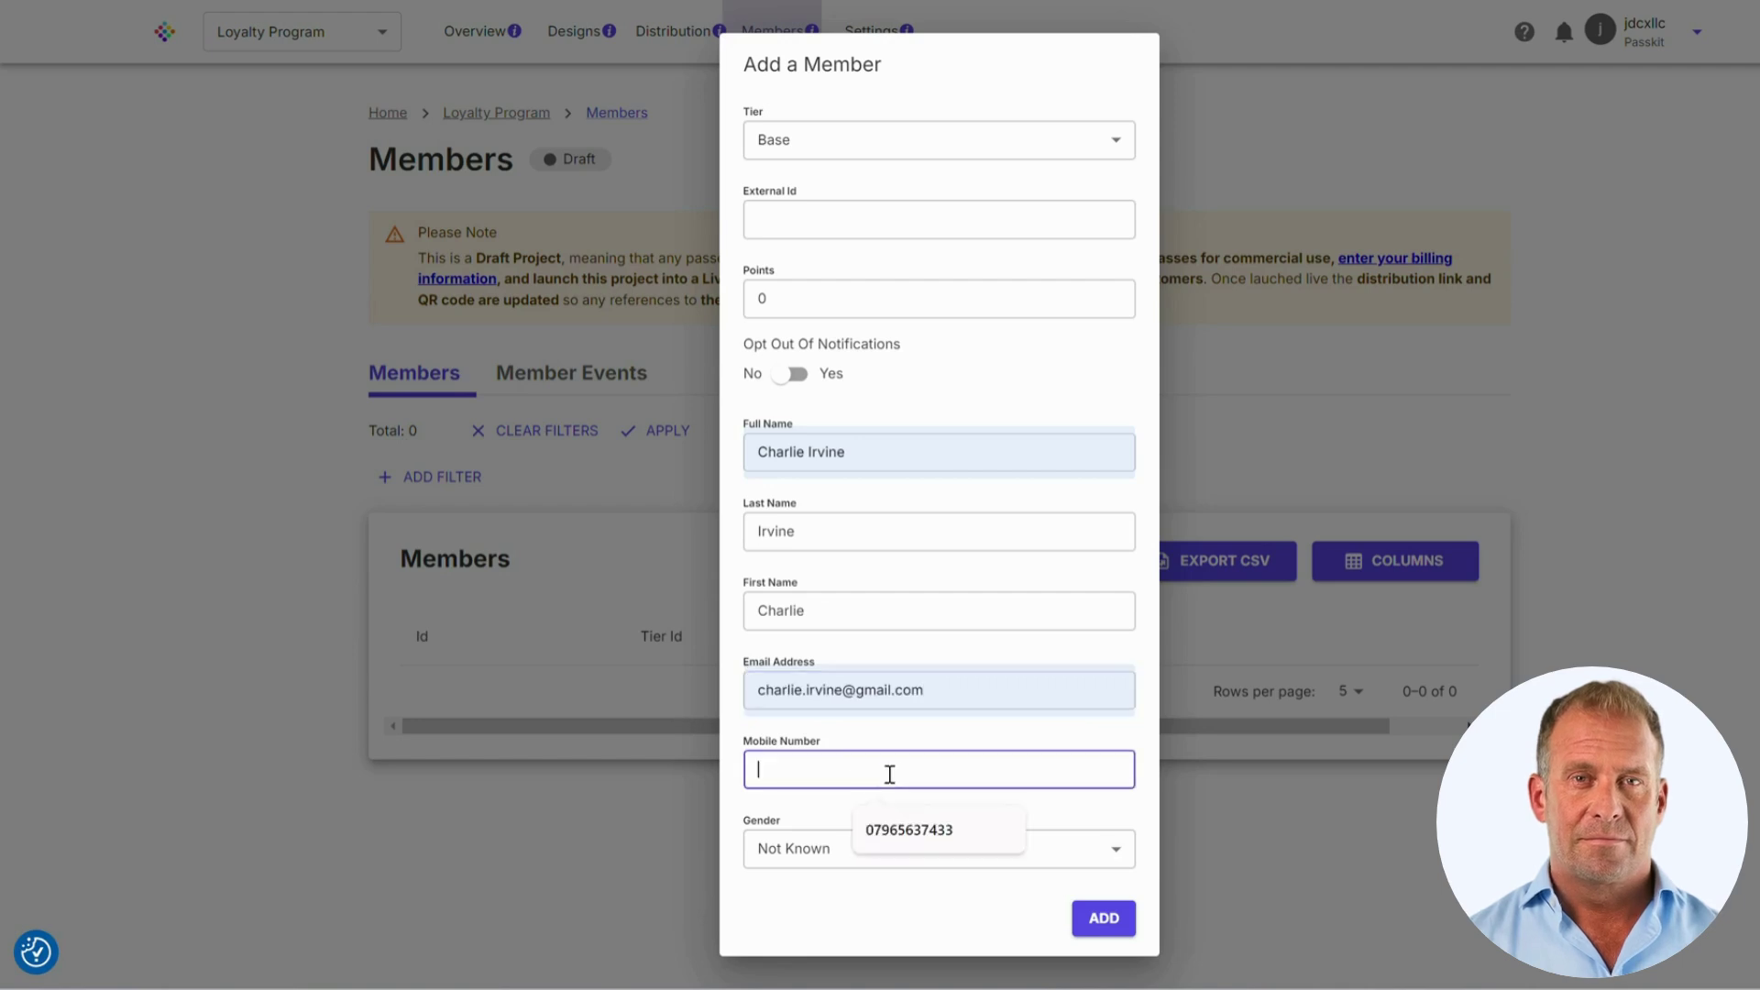
{"action": "left_click", "coordinate": [909, 830]}
{"action": "left_click", "coordinate": [902, 853]}
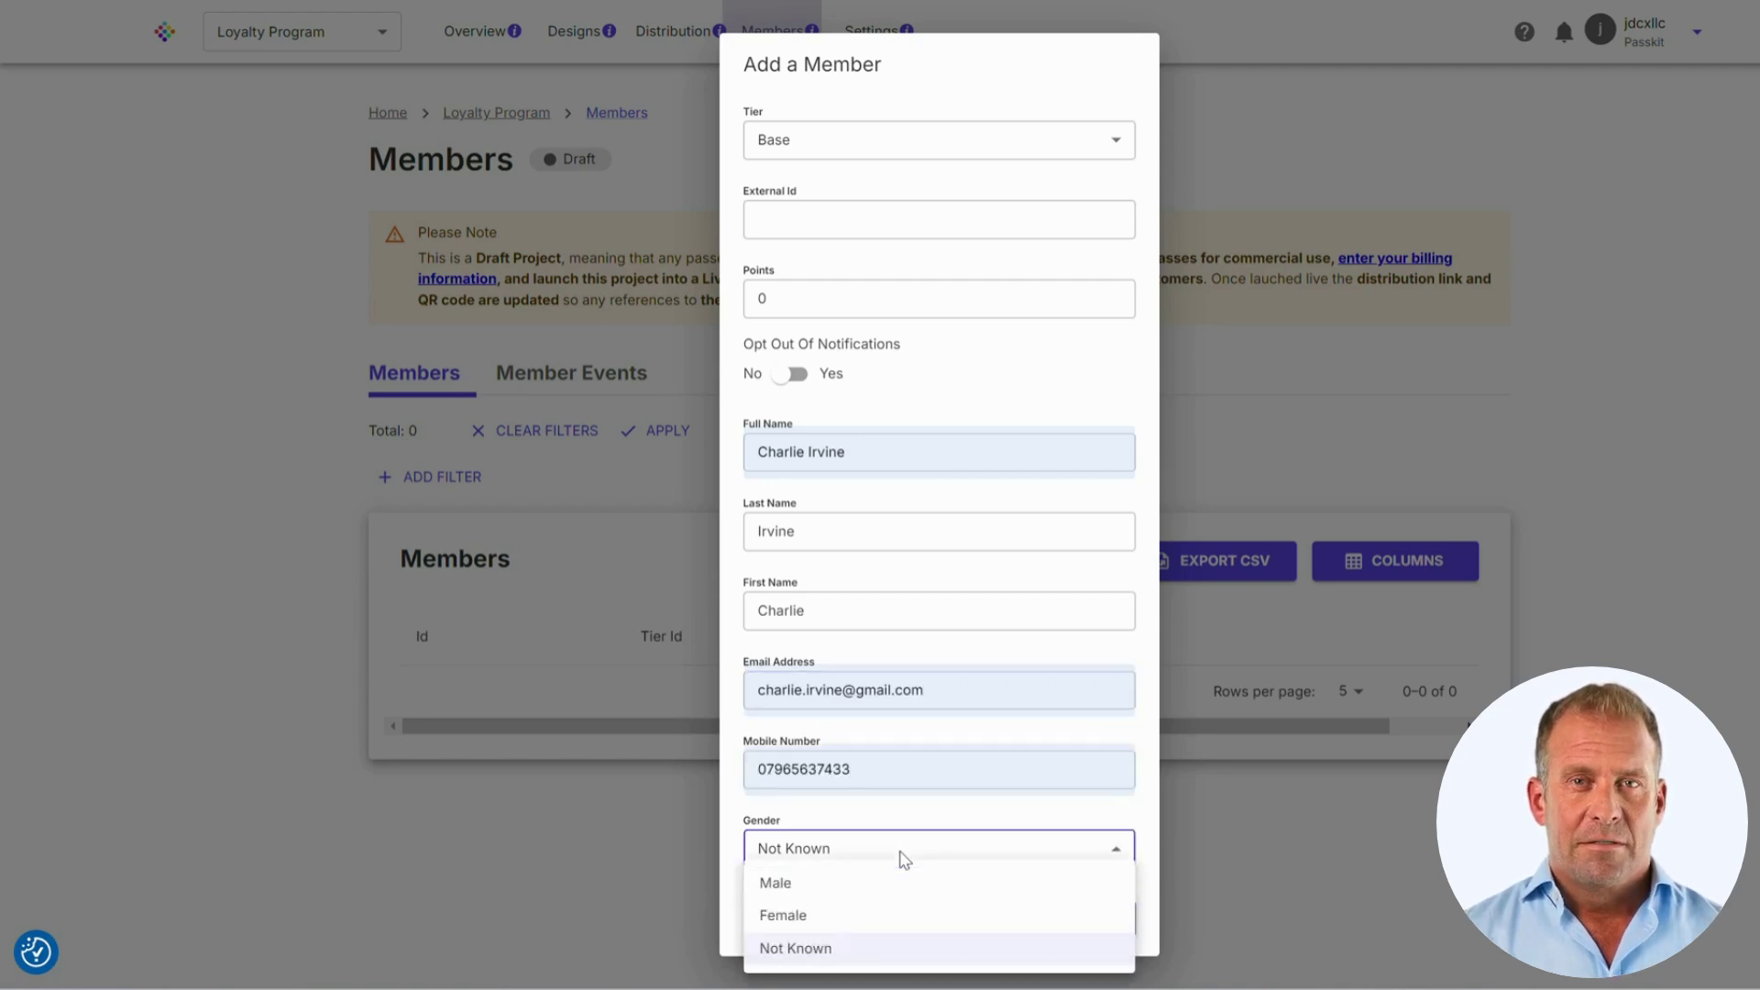
{"action": "left_click", "coordinate": [887, 883]}
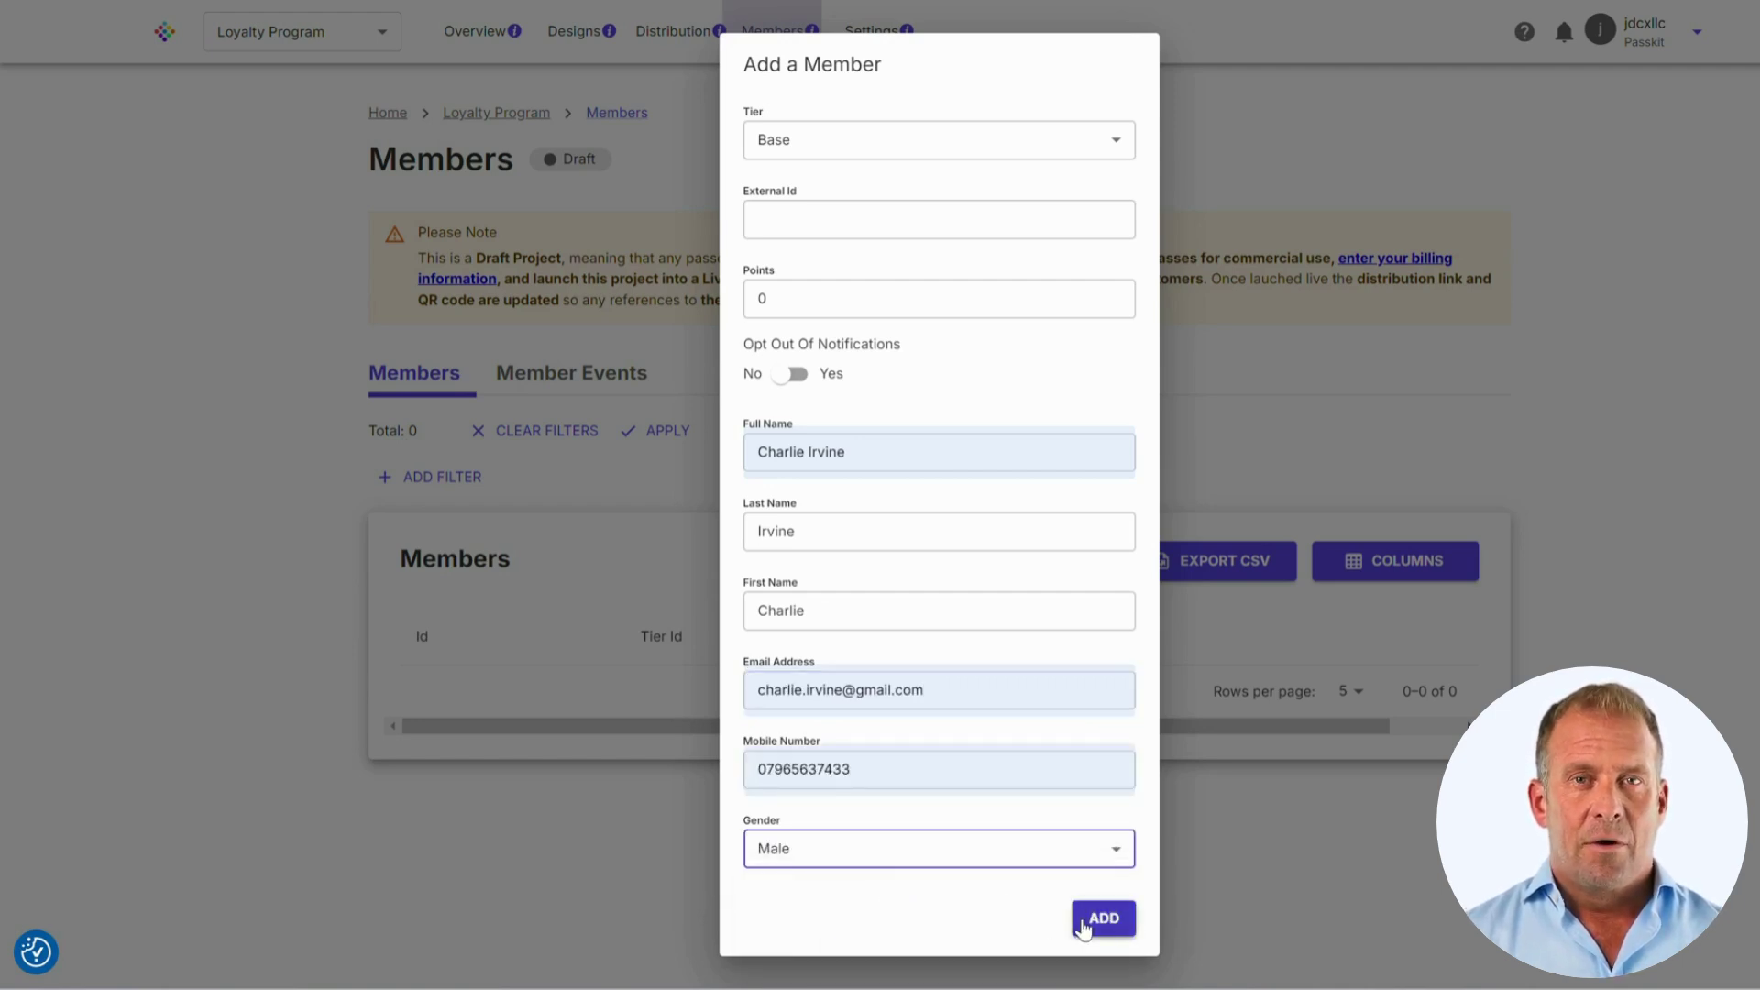
{"action": "left_click", "coordinate": [1085, 929]}
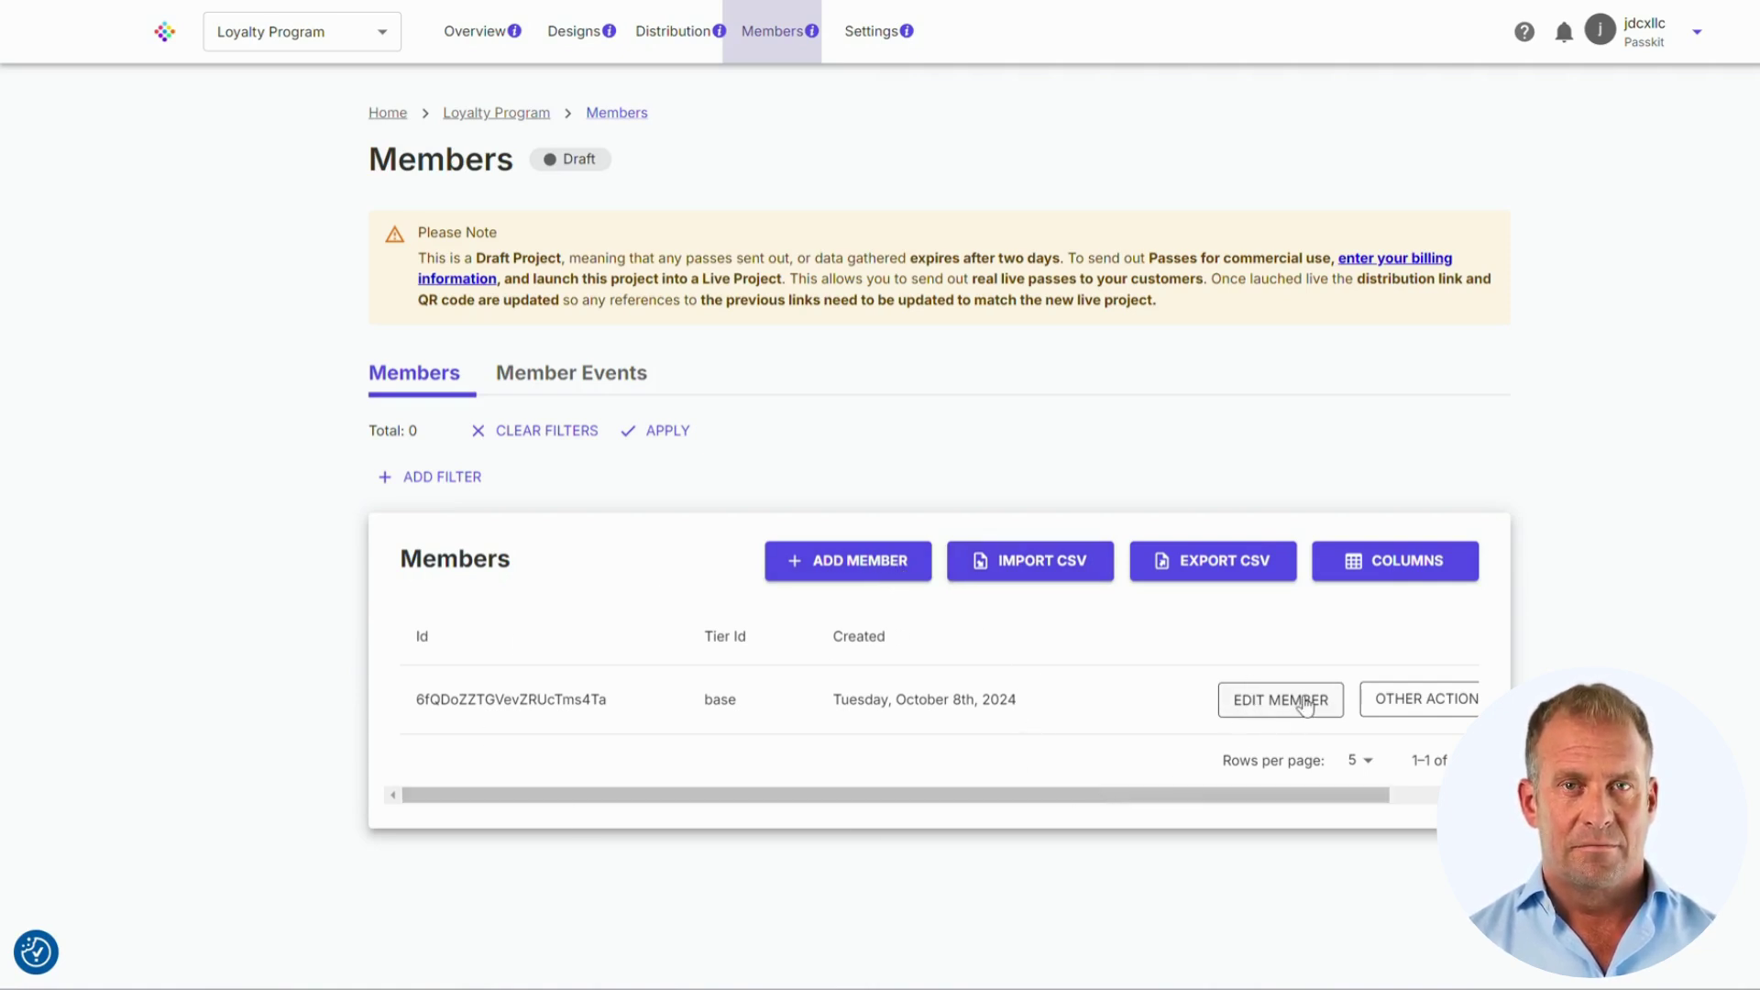
Step: Open the new member's Pass URL page and preview the pass in Google Wallet and Apple Wallet
{"action": "left_click_drag", "start_coordinate": [1301, 794], "coordinate": [1398, 794]}
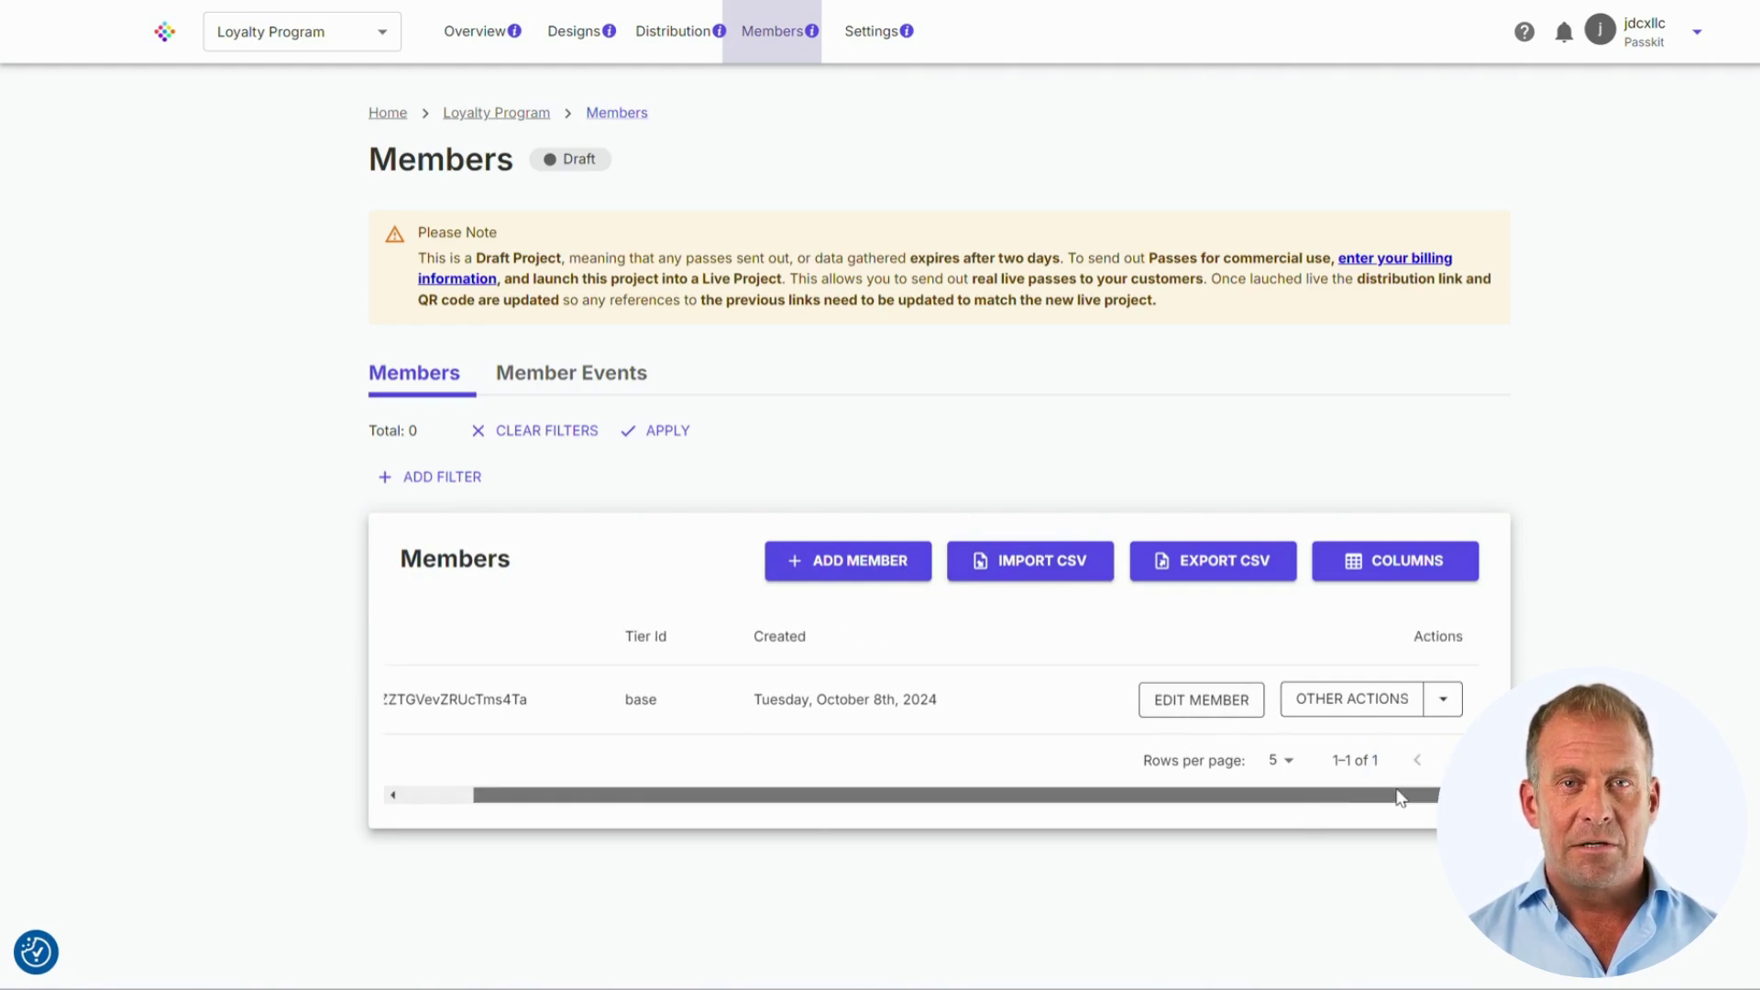
{"action": "left_click", "coordinate": [1441, 699]}
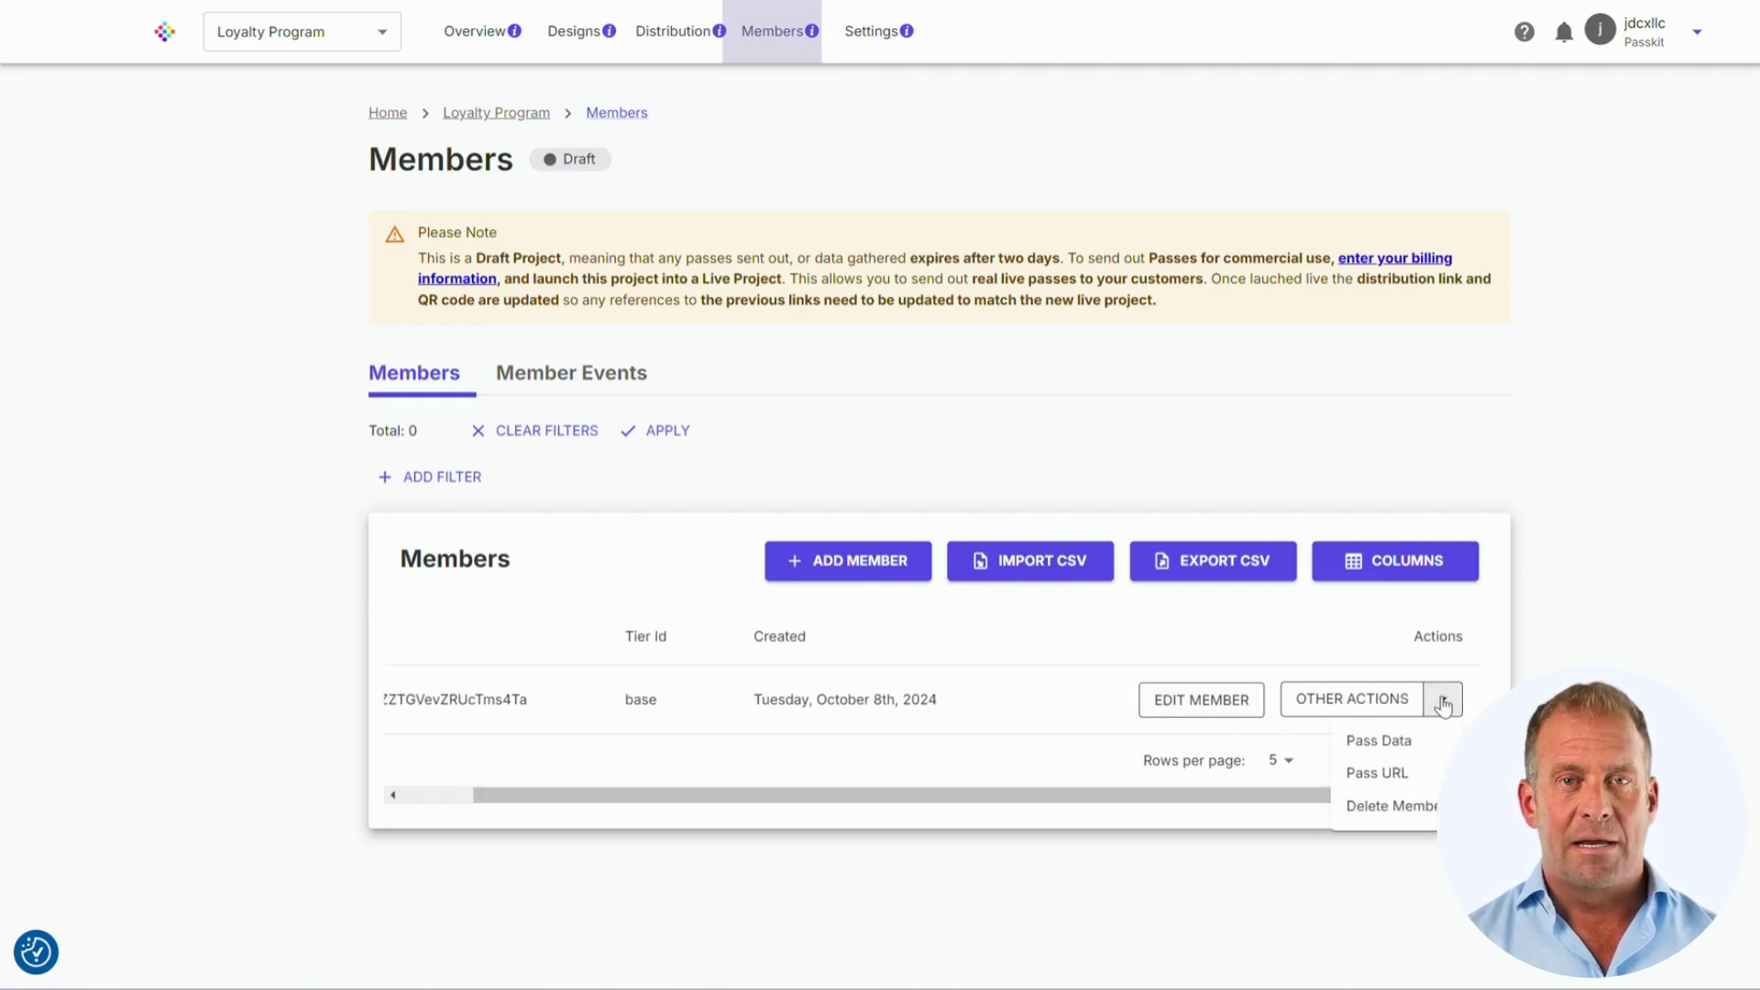
{"action": "left_click", "coordinate": [1405, 774]}
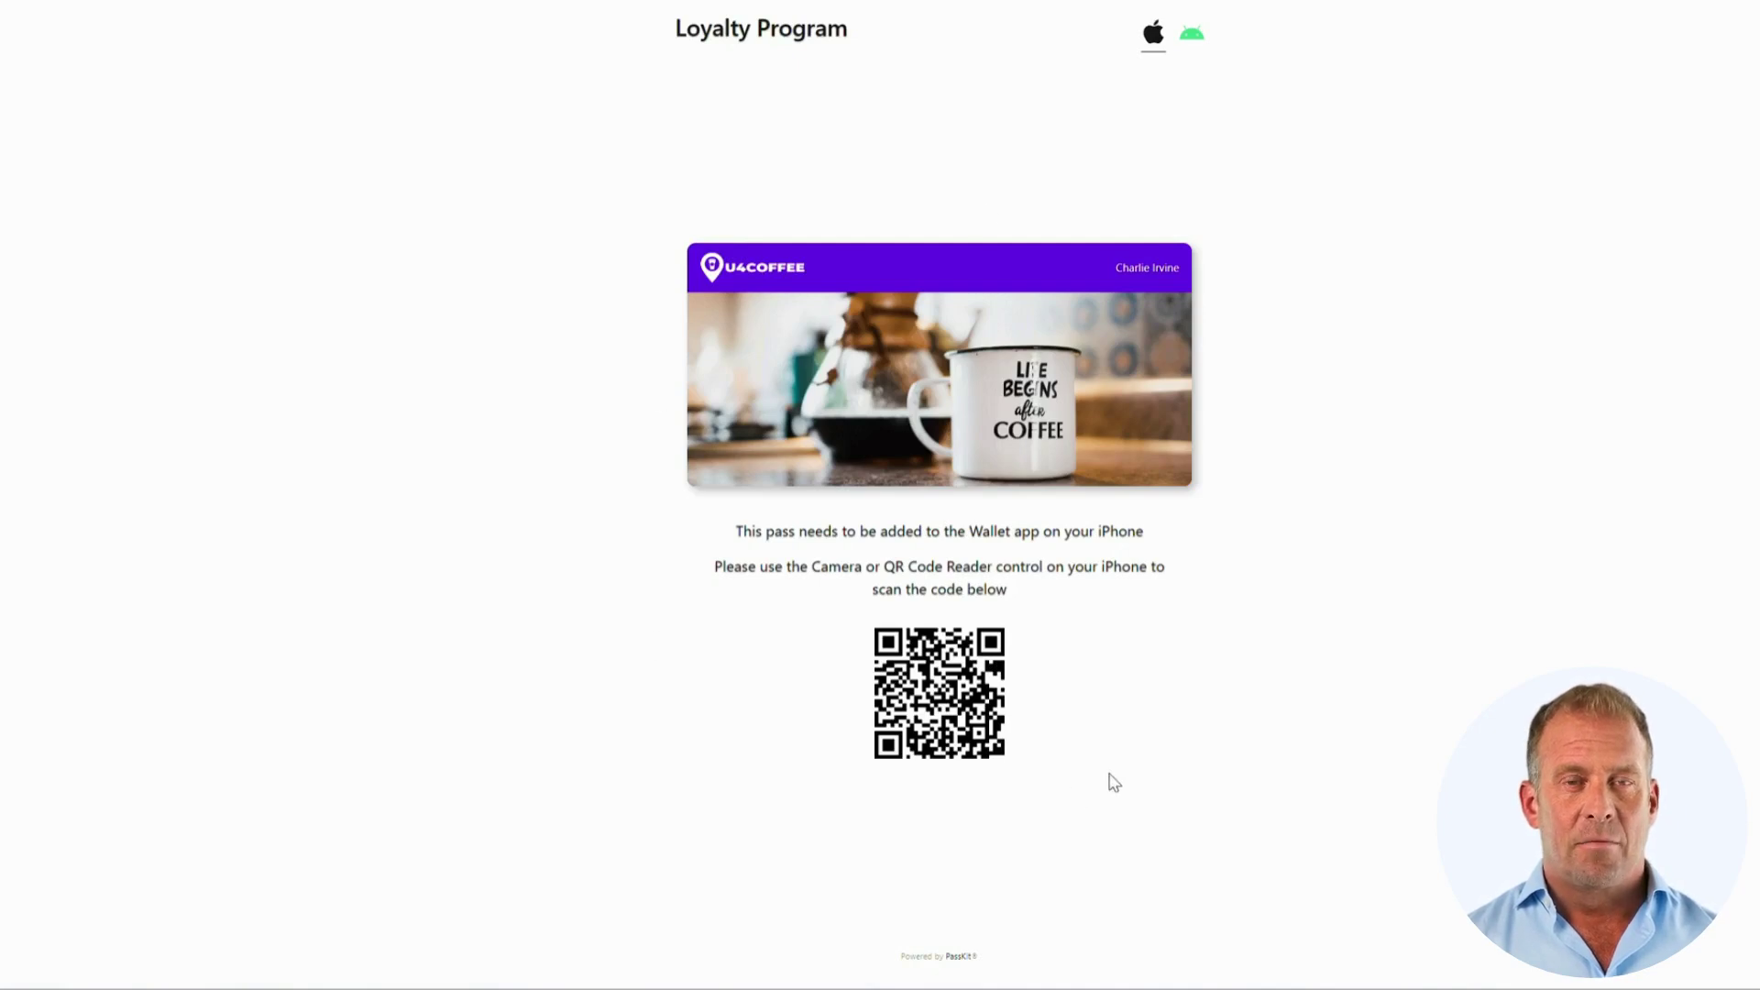
{"action": "left_click", "coordinate": [1189, 48]}
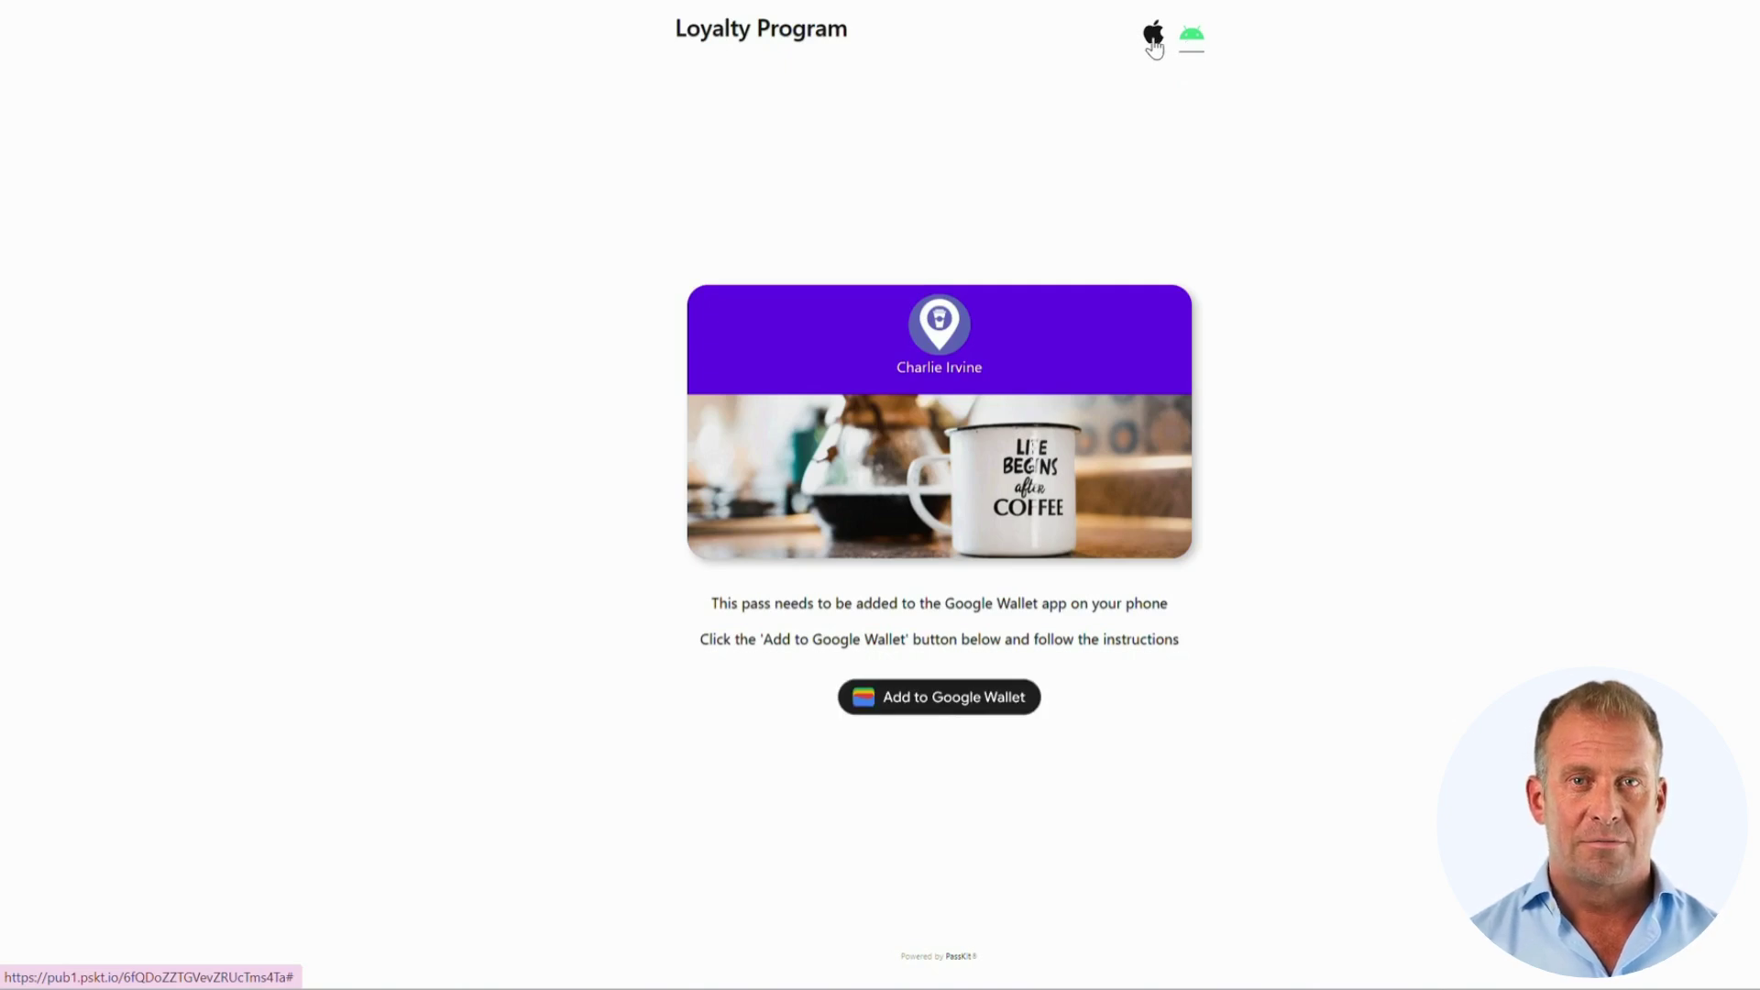
{"action": "left_click", "coordinate": [1153, 46]}
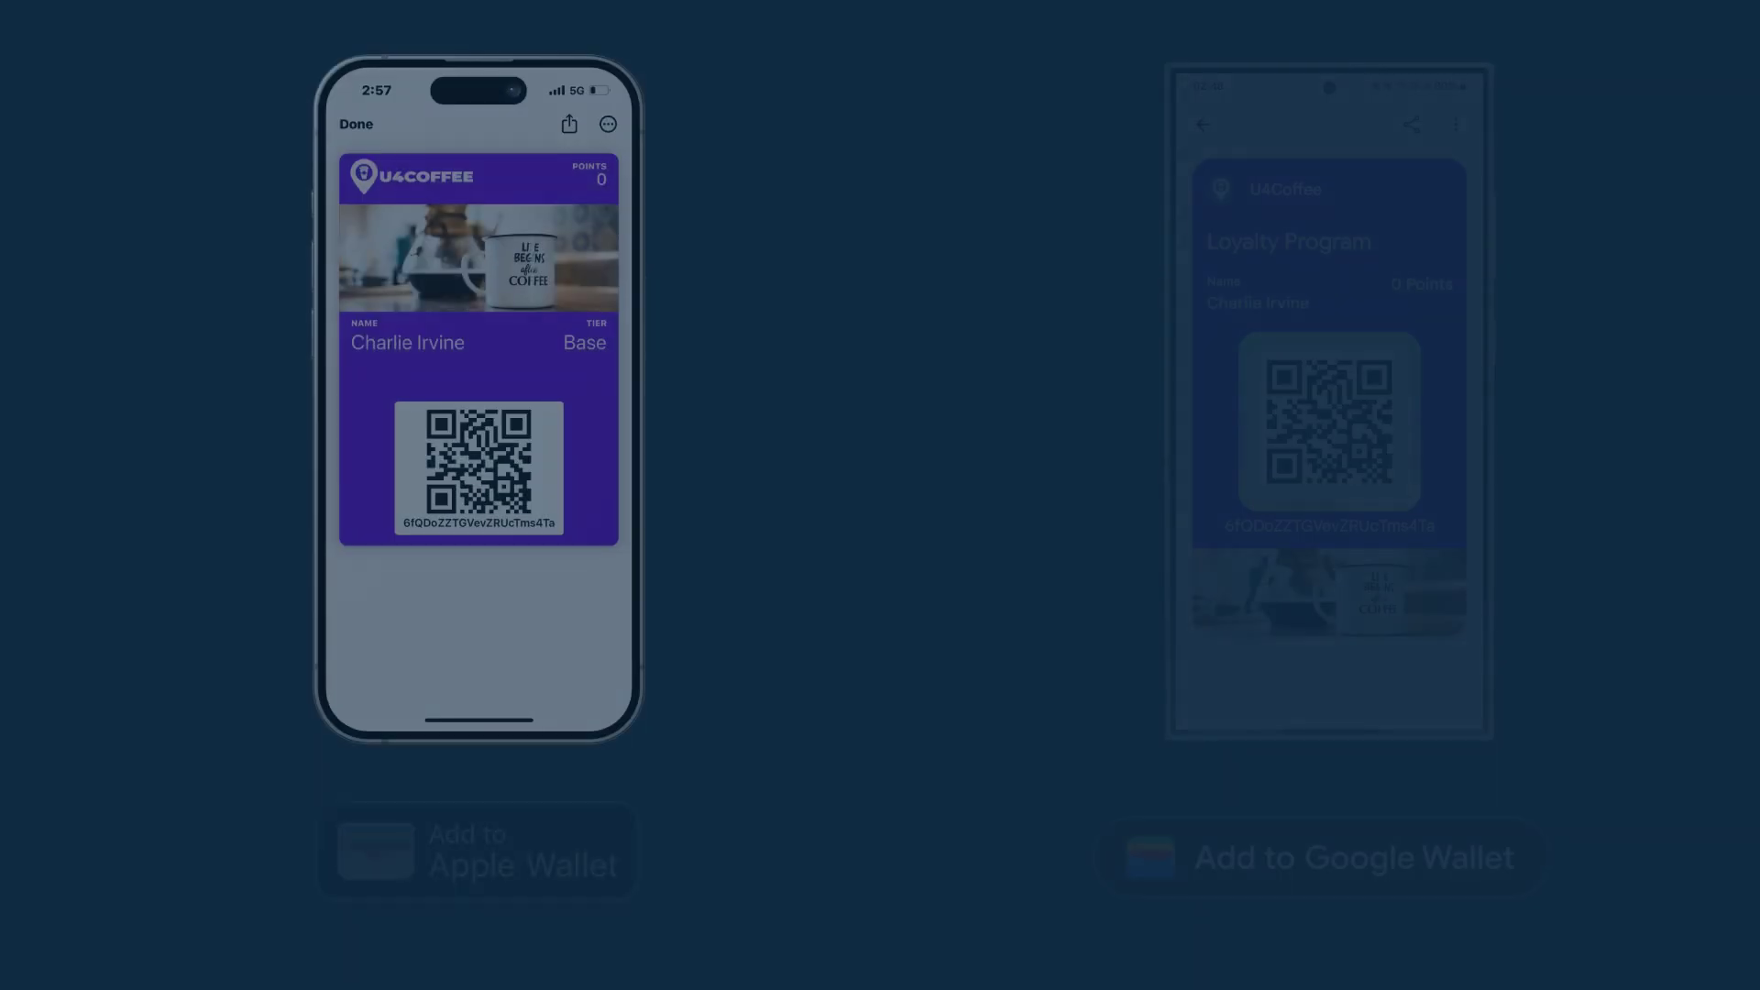